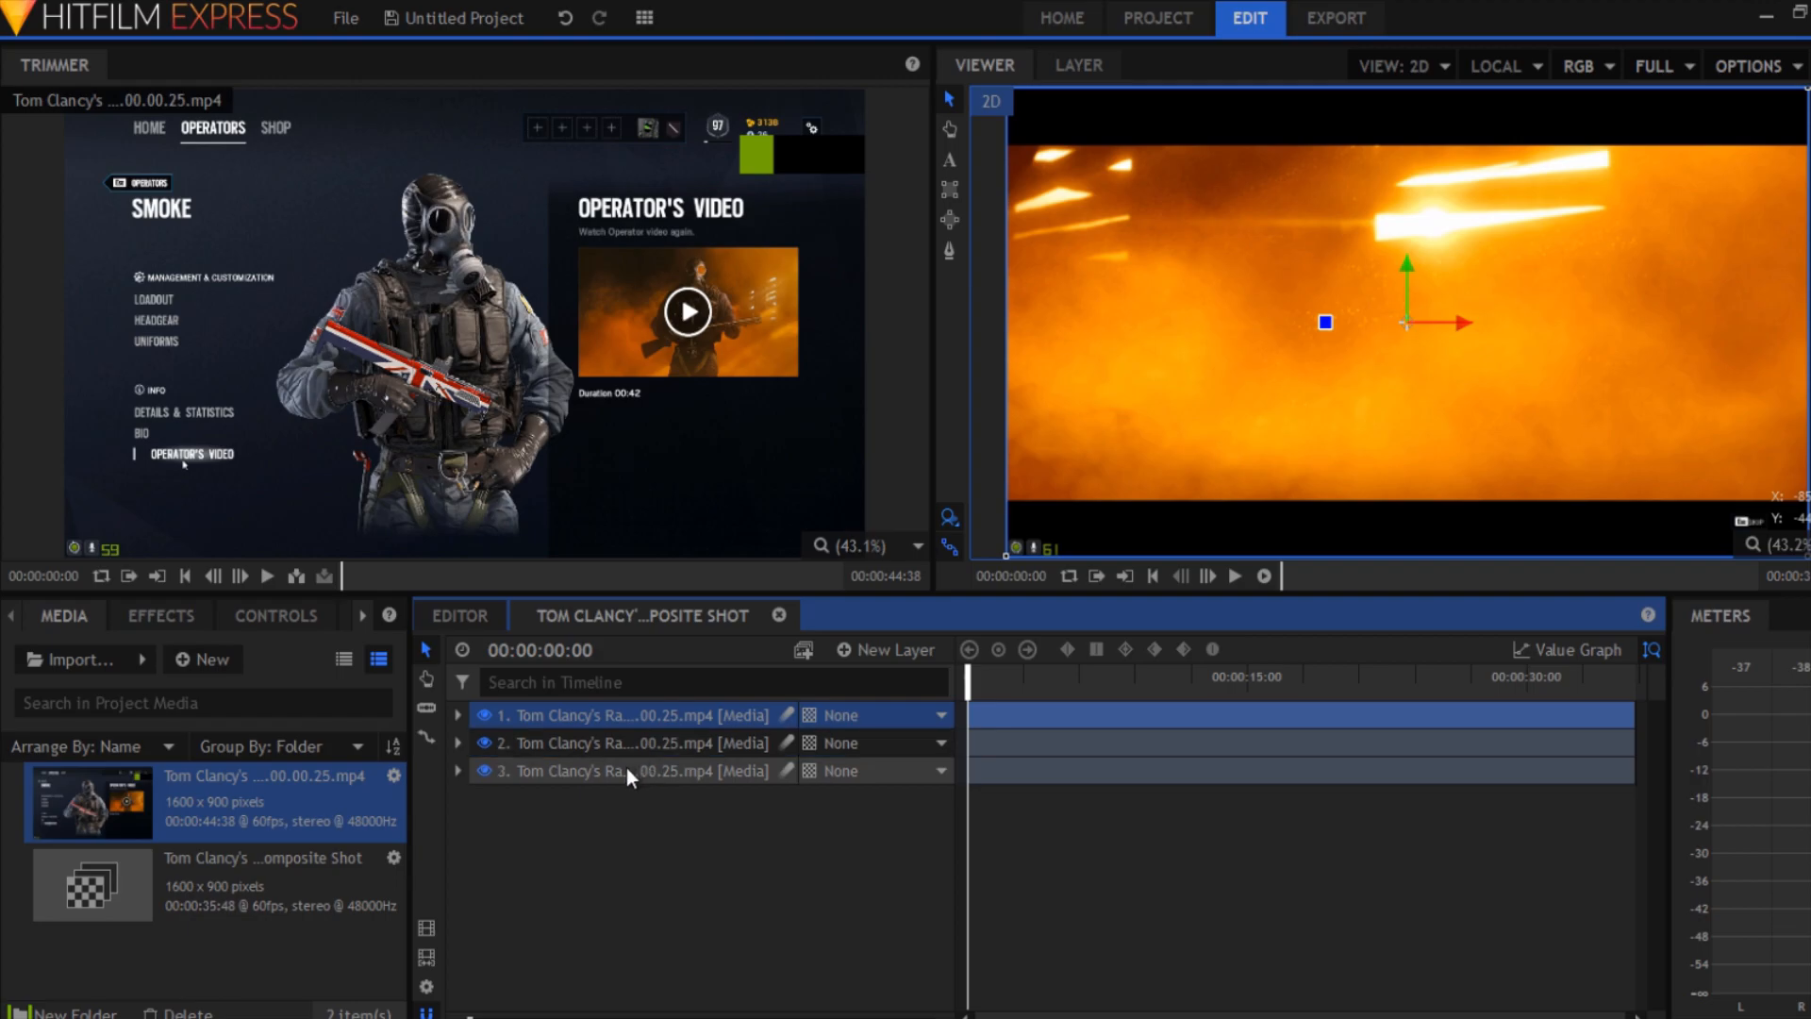
- Apply the Levels Histogram effect to layer 1 of the composite shot and expand its settings
click(626, 726)
shift+click(632, 766)
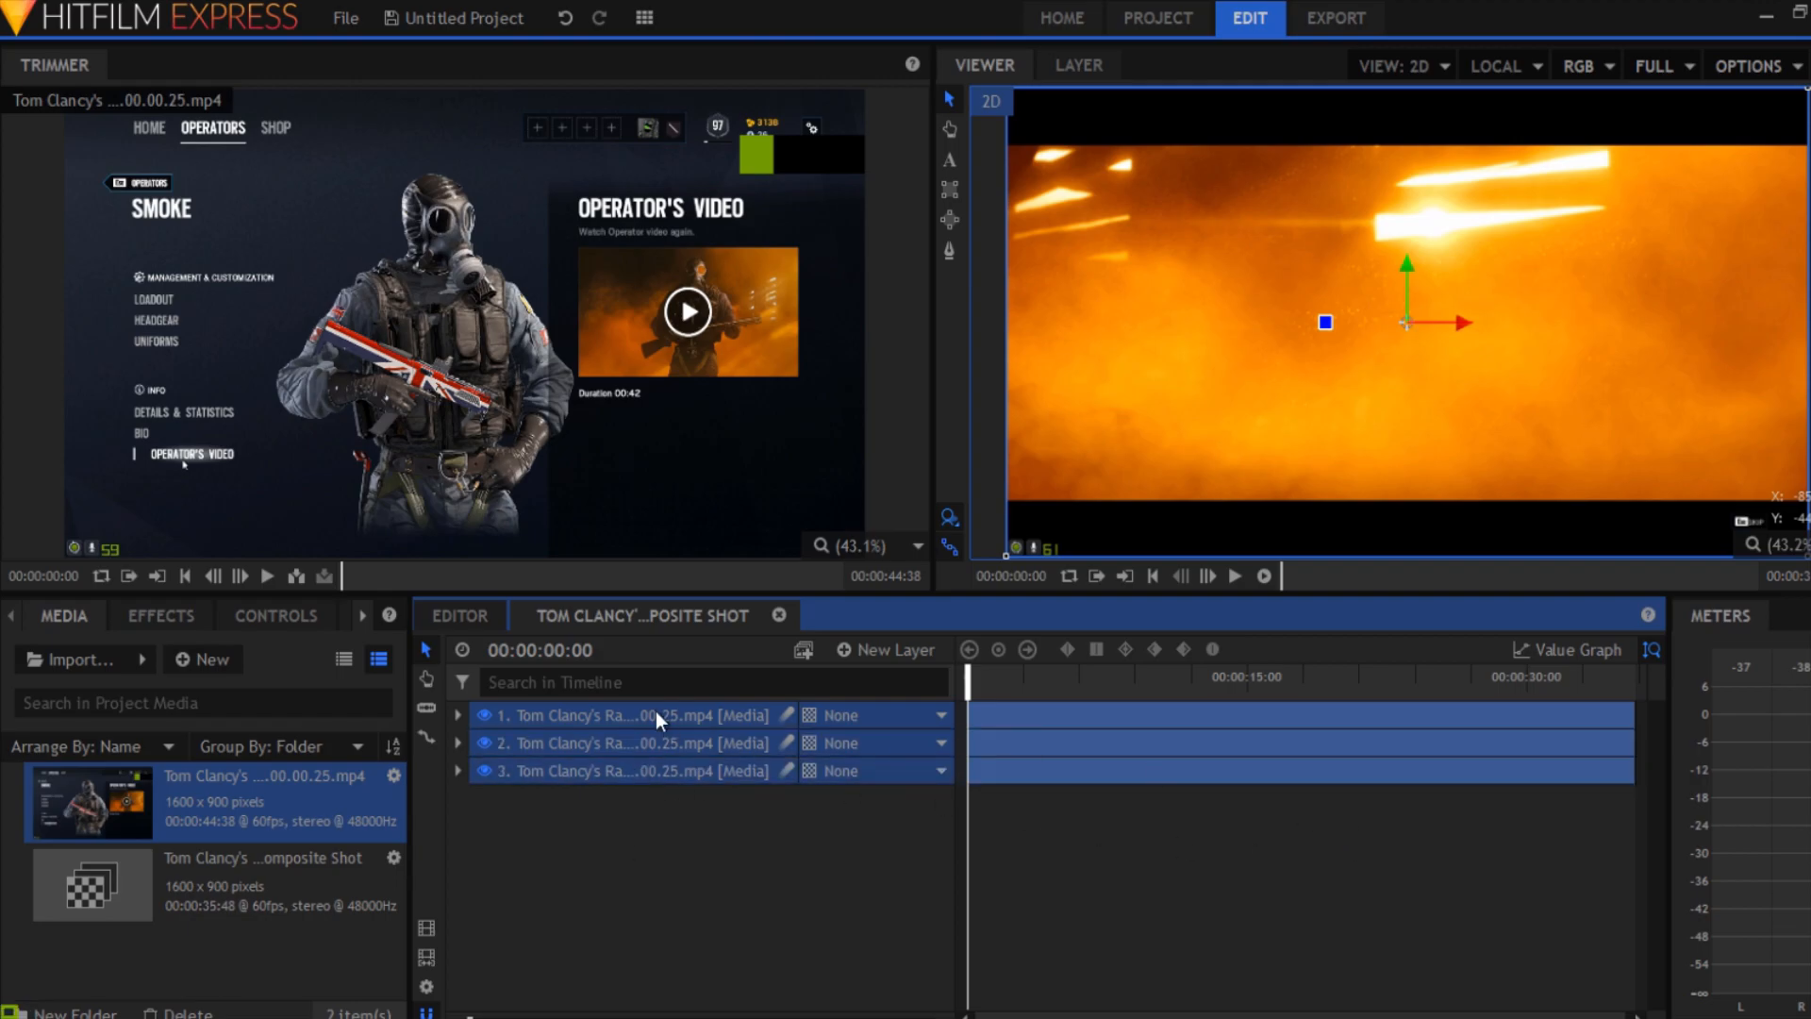
click(497, 718)
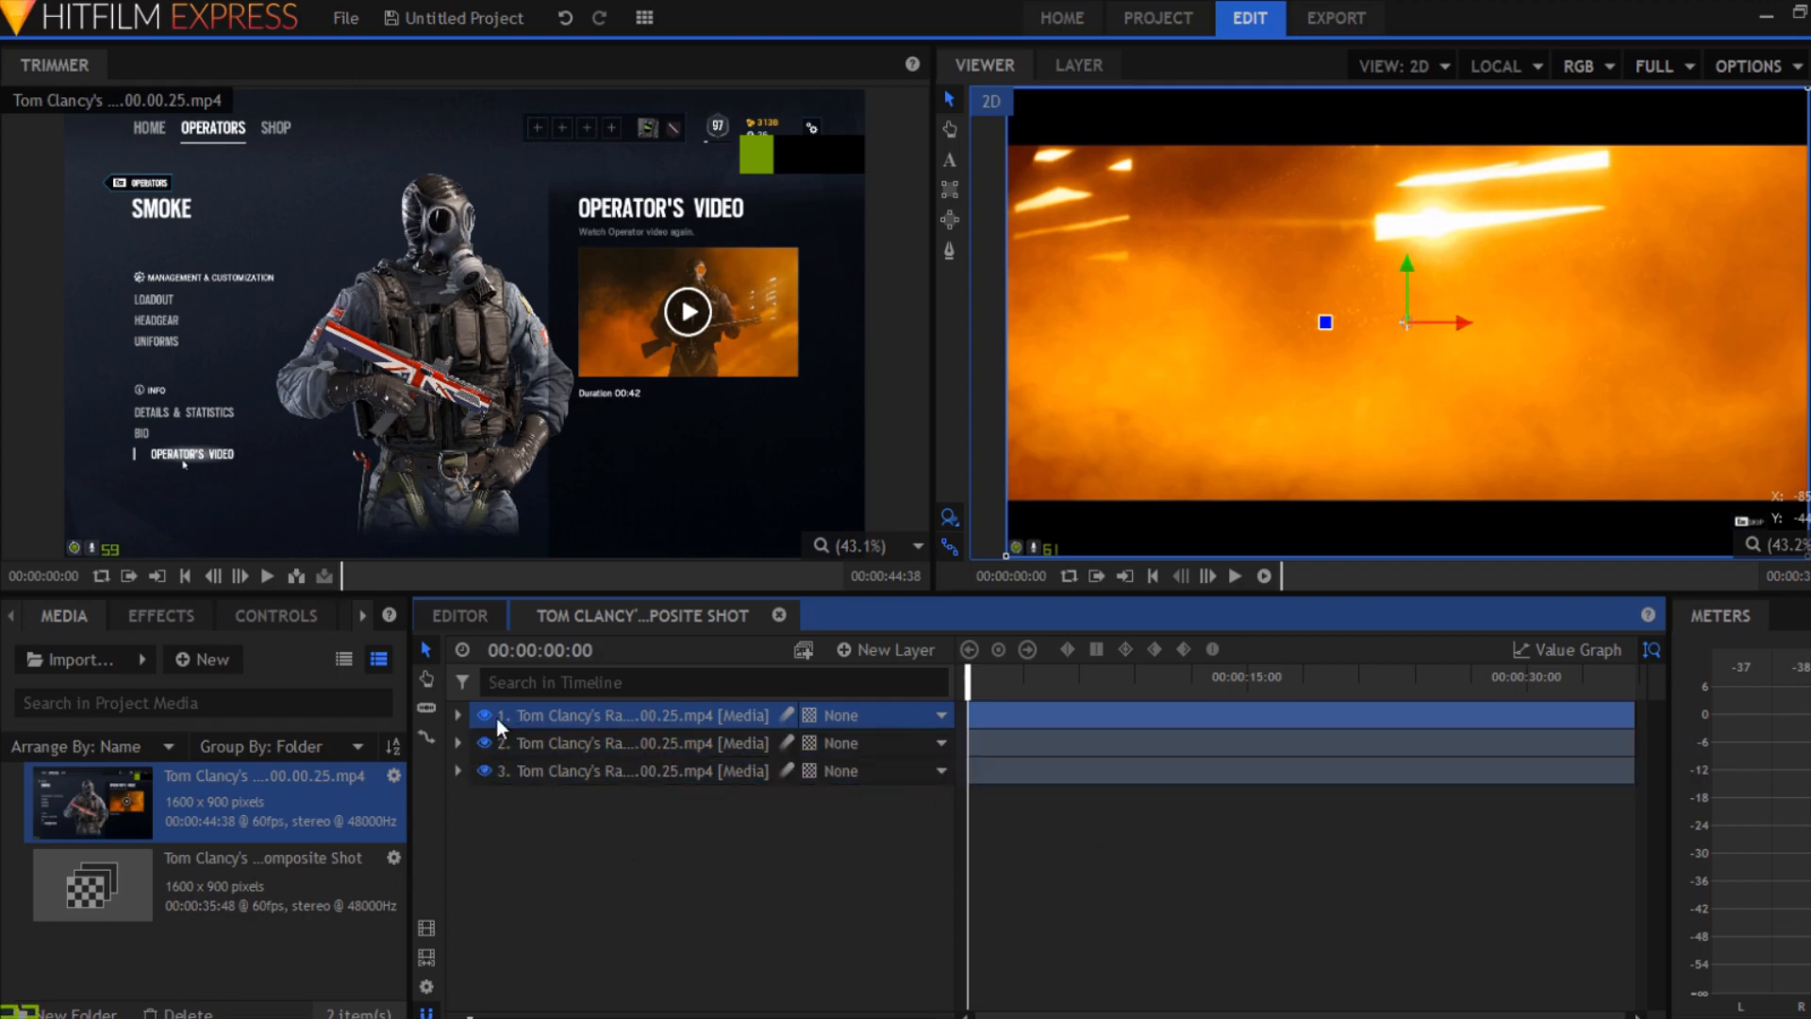
click(172, 621)
click(174, 651)
text(lev)
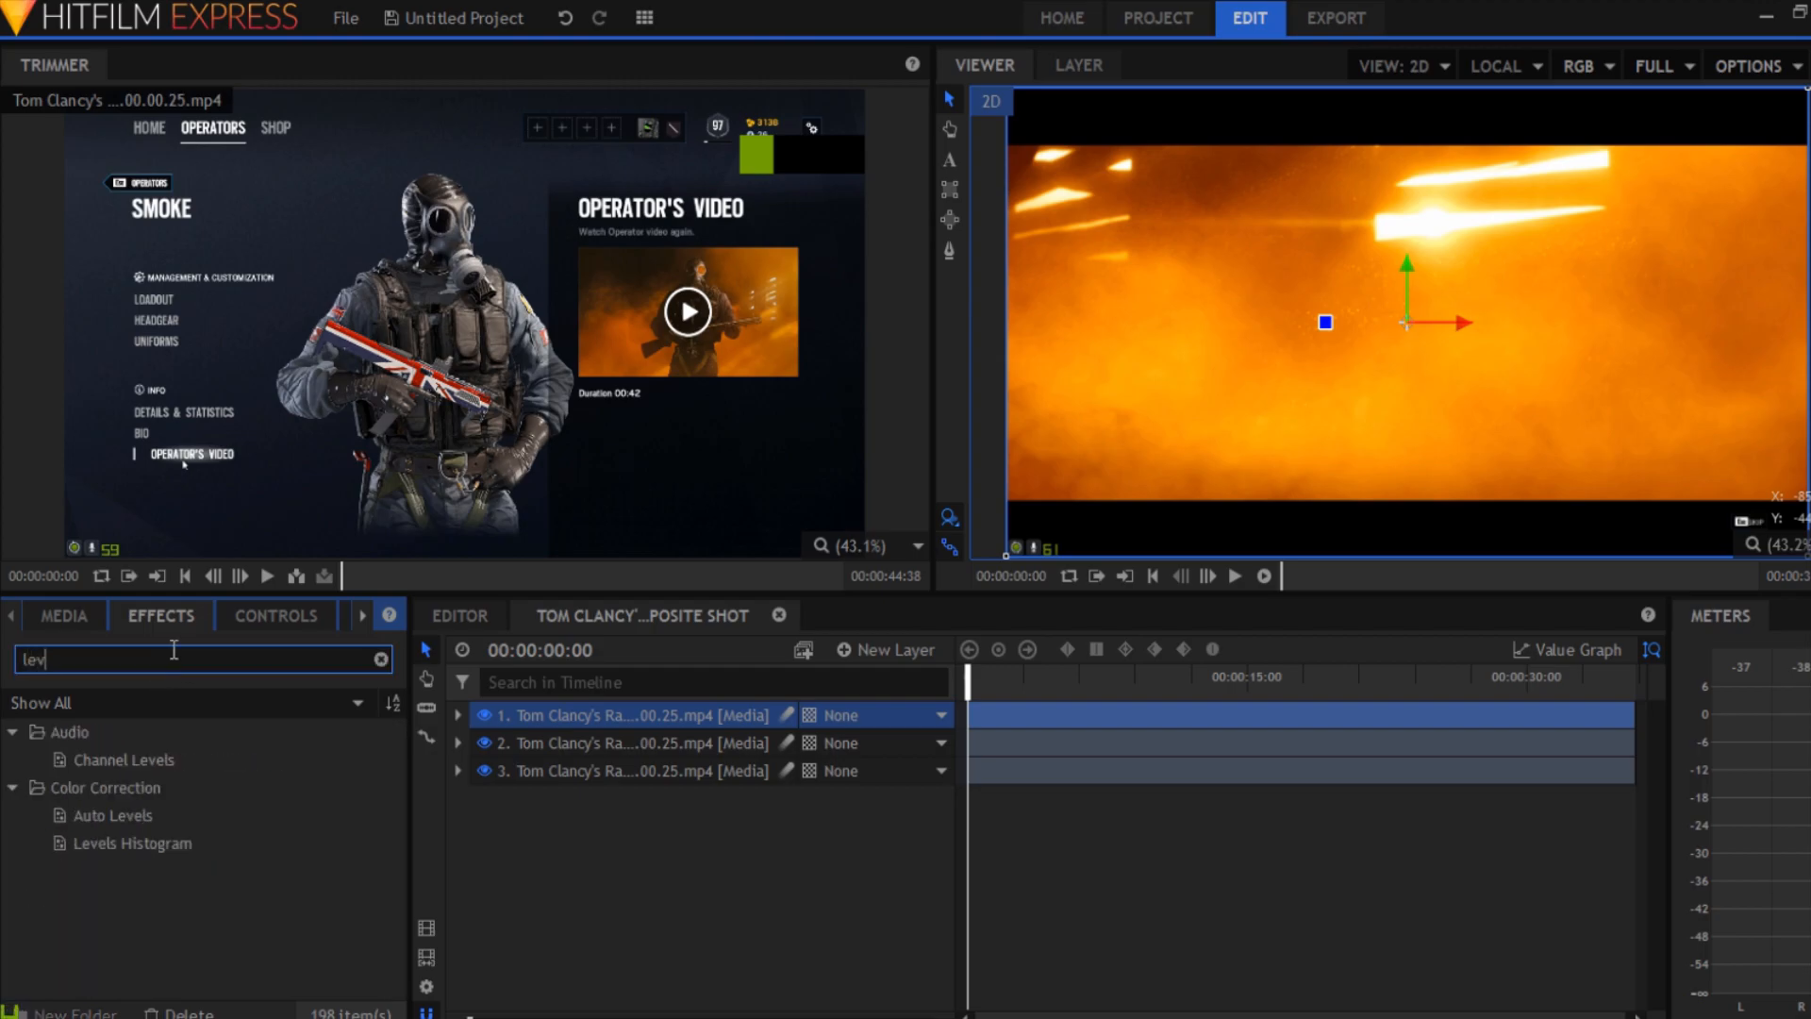
text(el)
drag(113, 841, 542, 719)
click(506, 824)
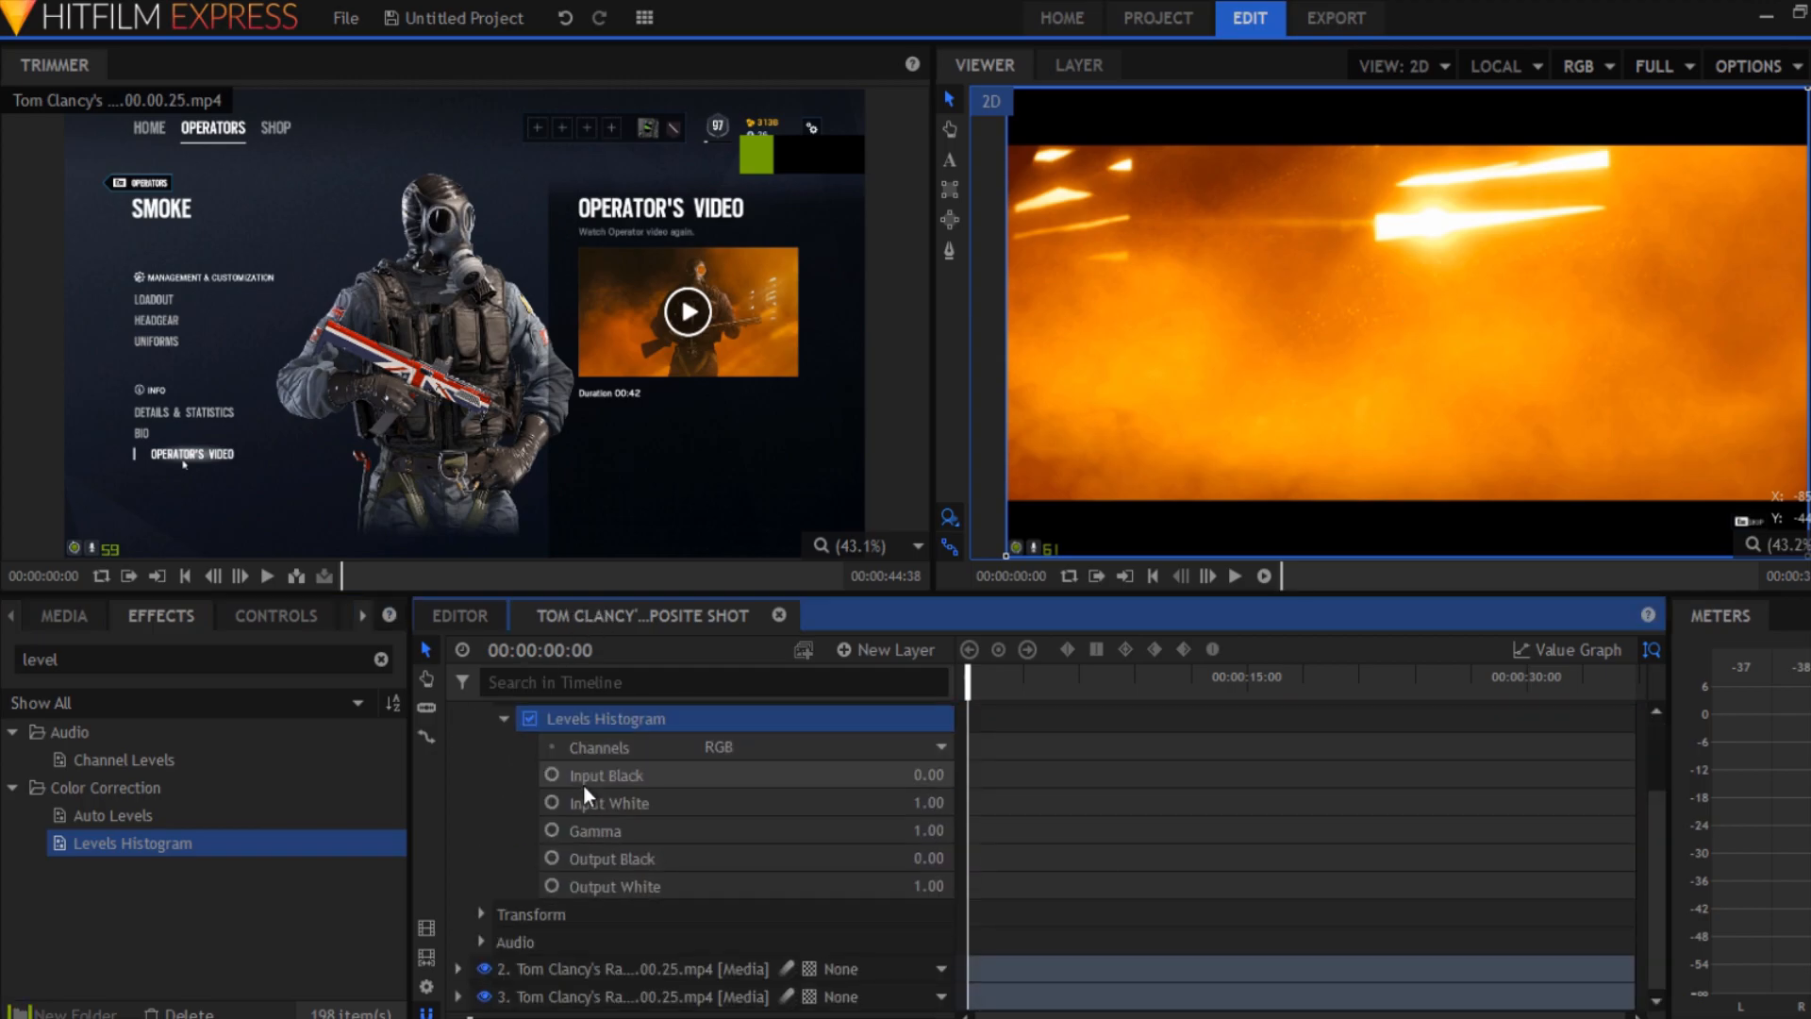
- In layer 1's Levels Histogram, switch the channel to Green and set the green output white to 0.00
click(736, 751)
click(684, 753)
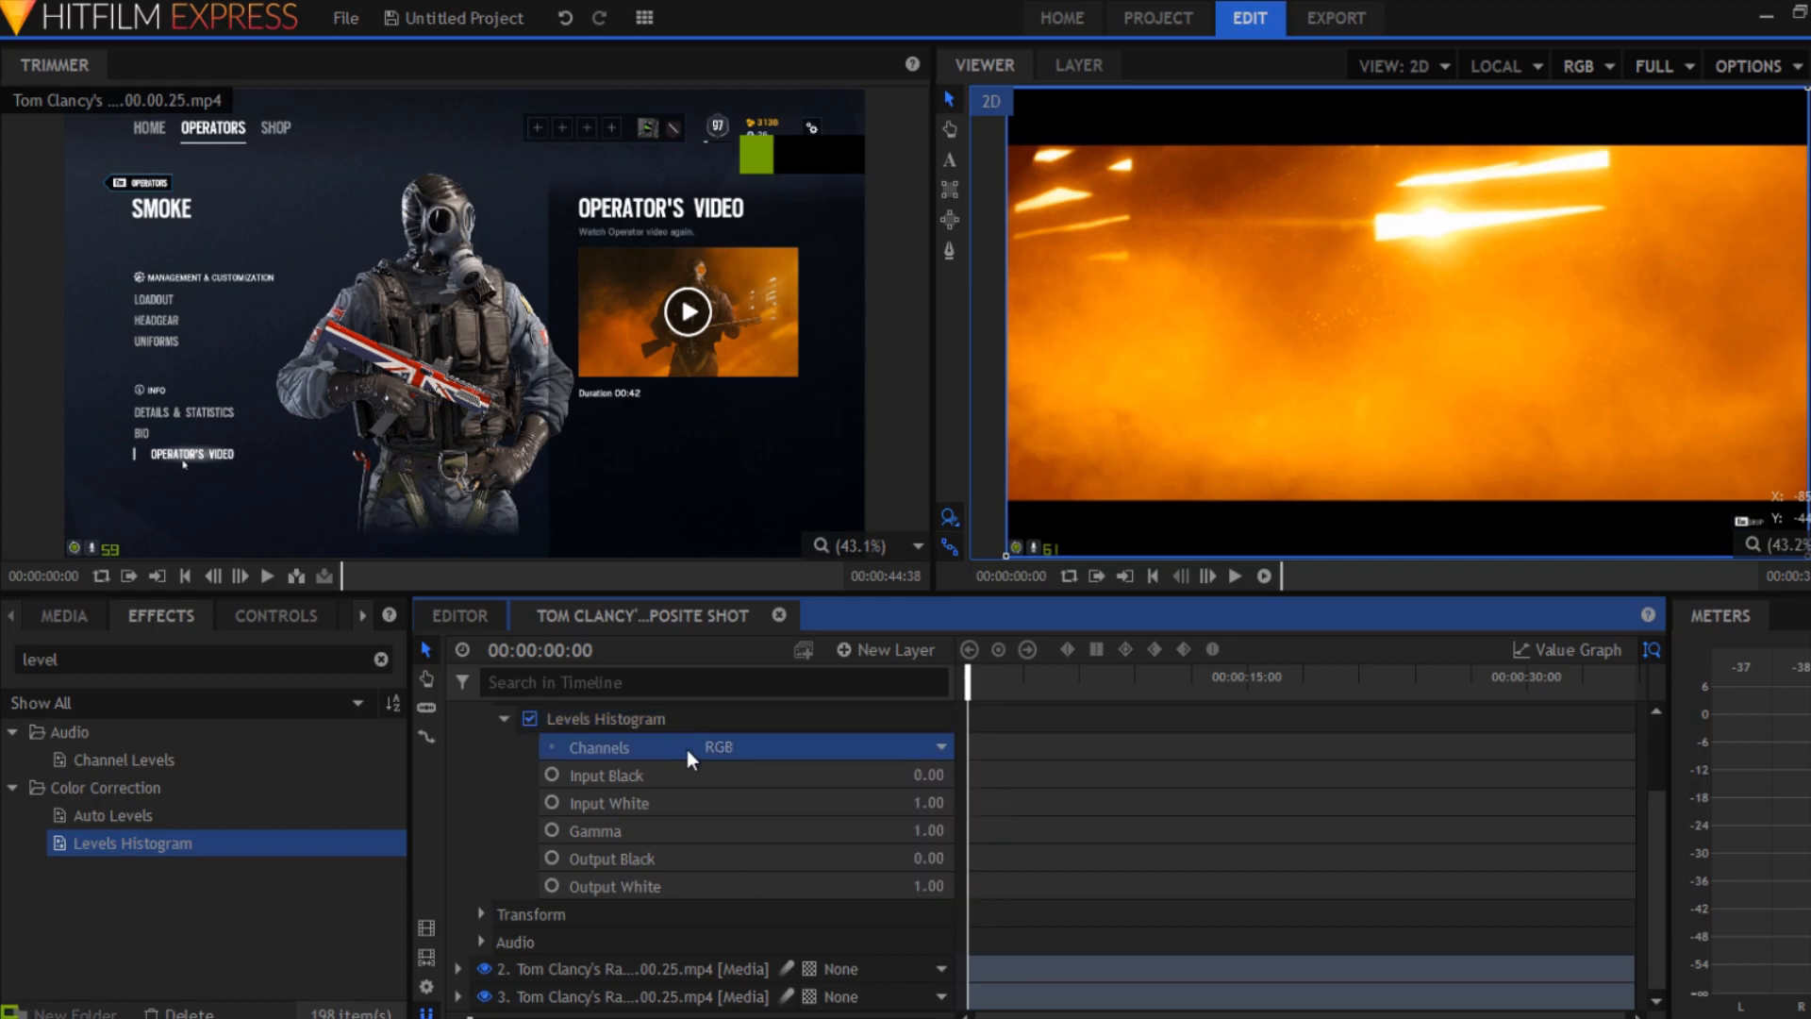
click(722, 754)
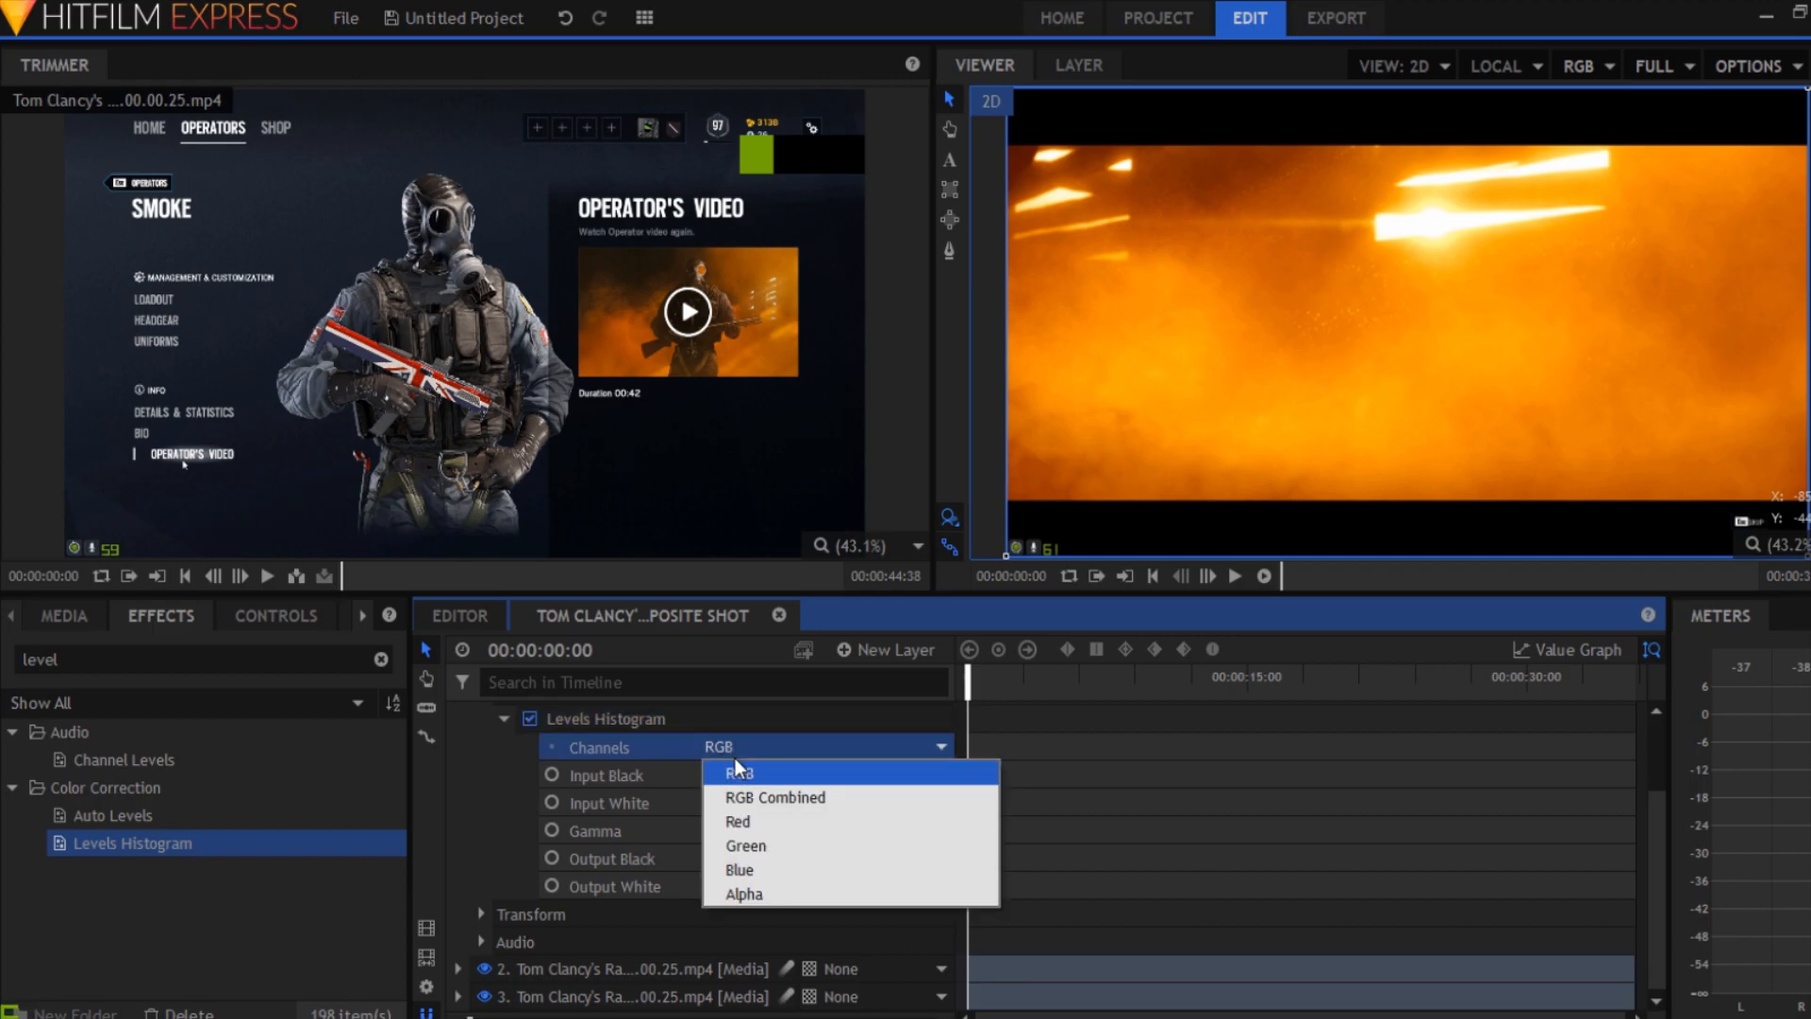
click(773, 843)
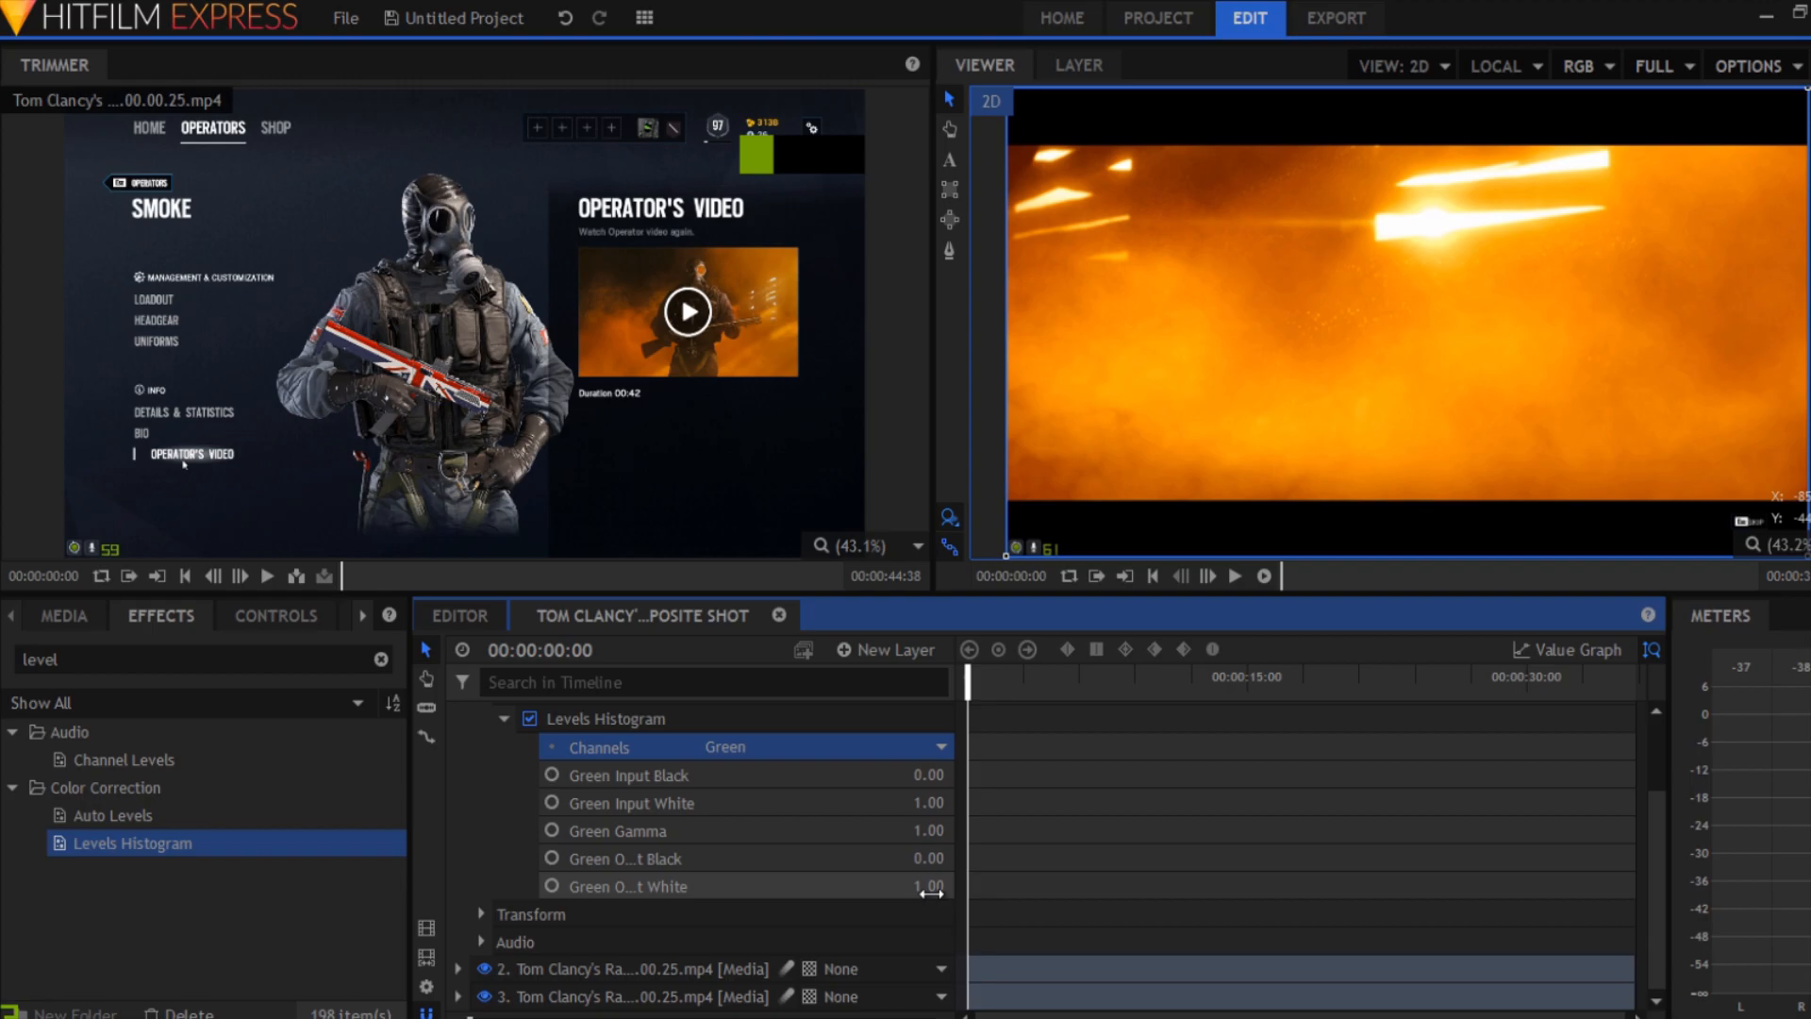
mouse_move(930, 886)
mouse_down()
mouse_move(901, 888)
mouse_move(929, 890)
mouse_up()
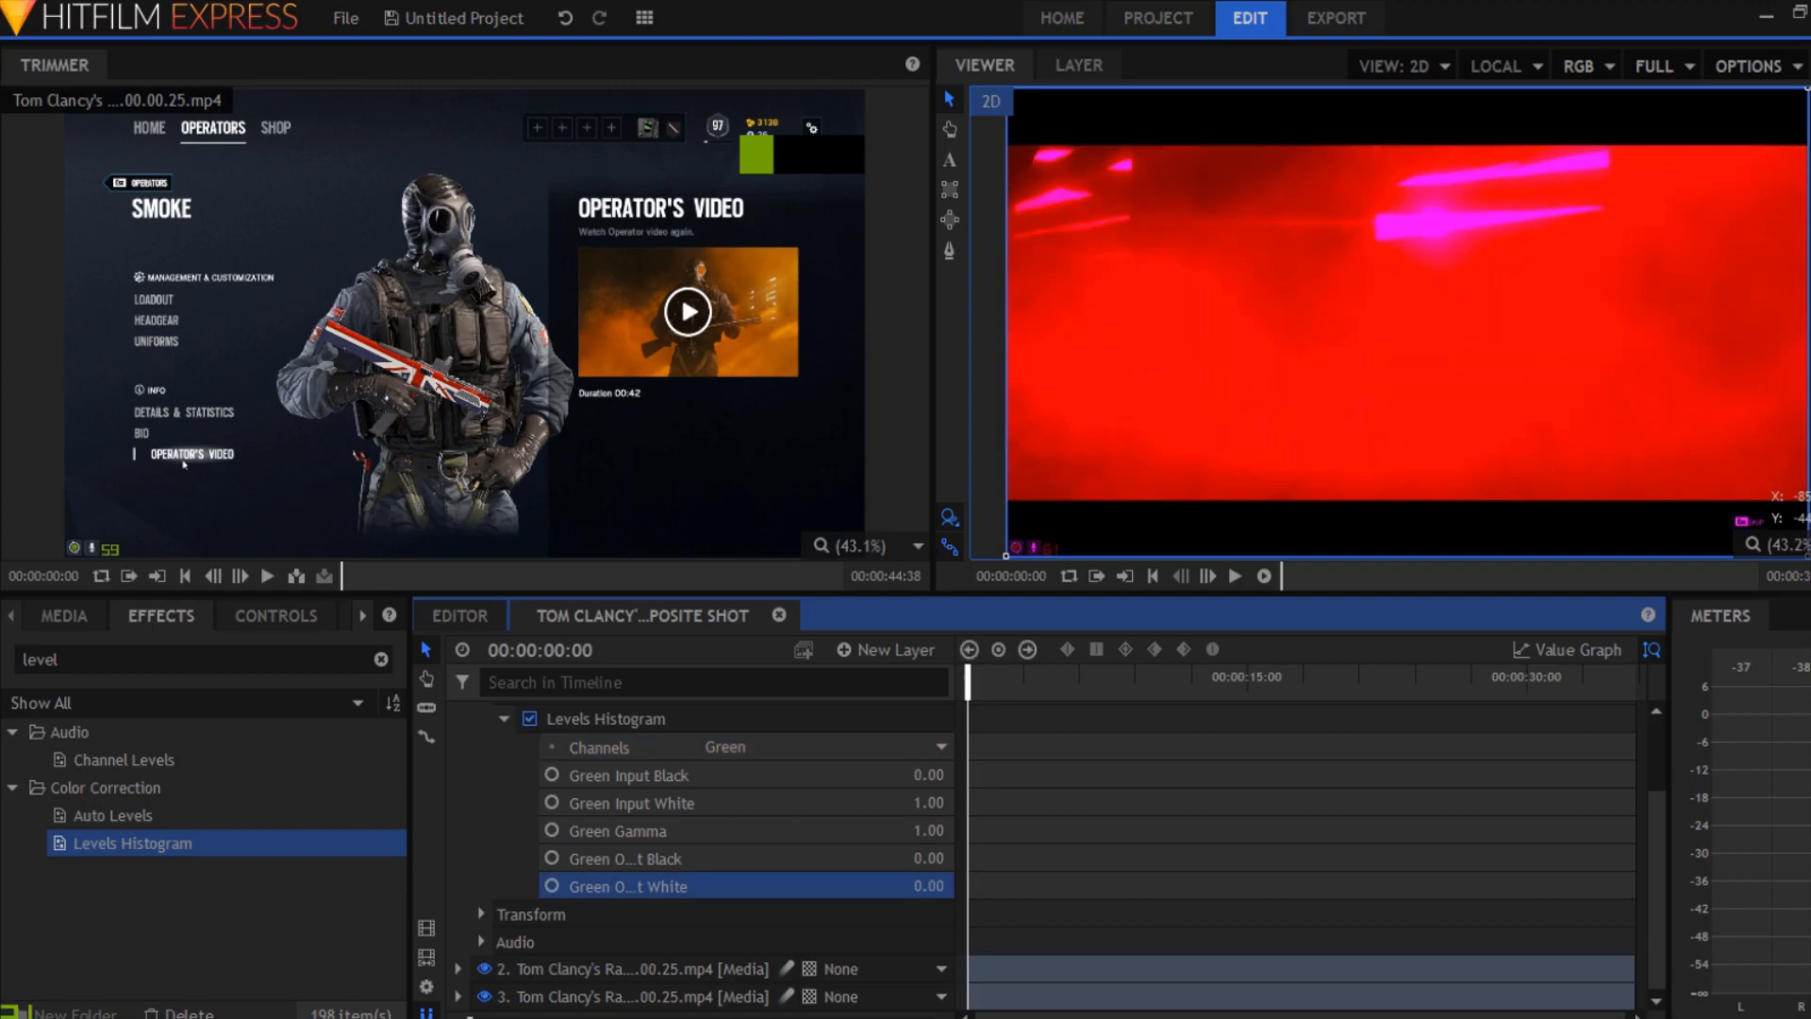
- Switch layer 1's Levels Histogram to the Blue channel, set Blue Output White to 0.00, and collapse the layer
click(783, 746)
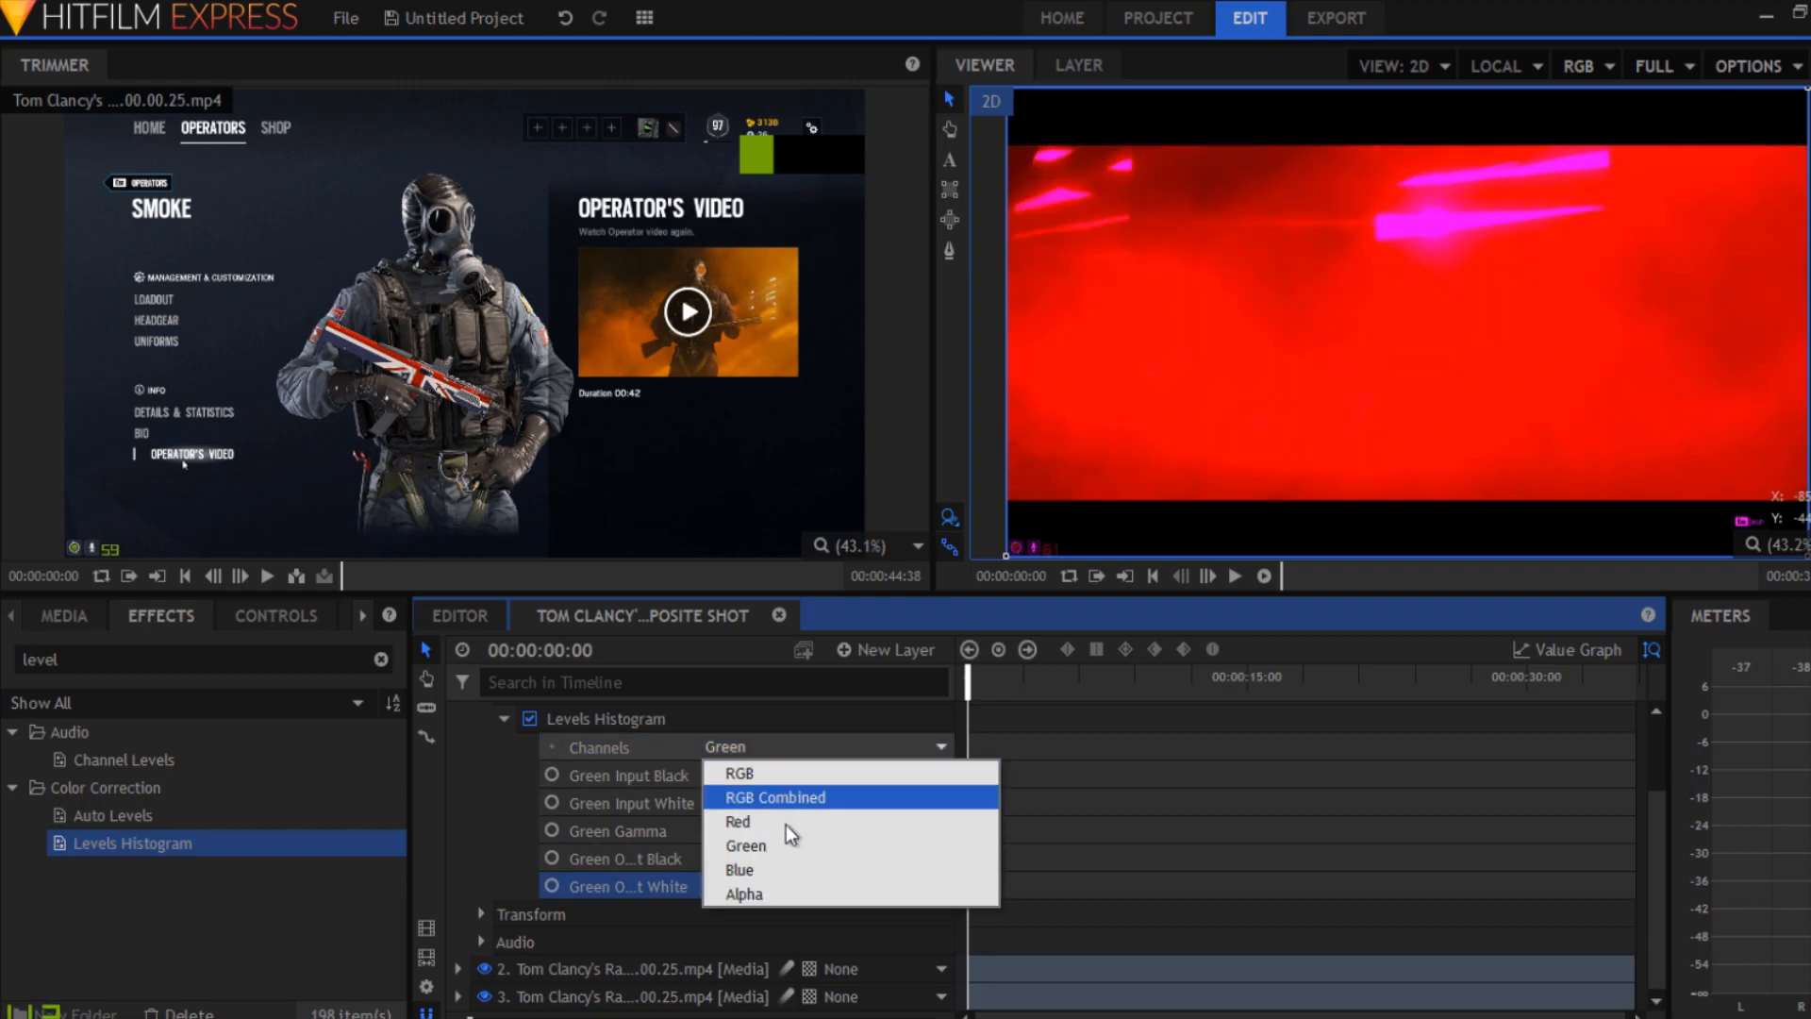
click(776, 866)
drag(919, 886, 882, 886)
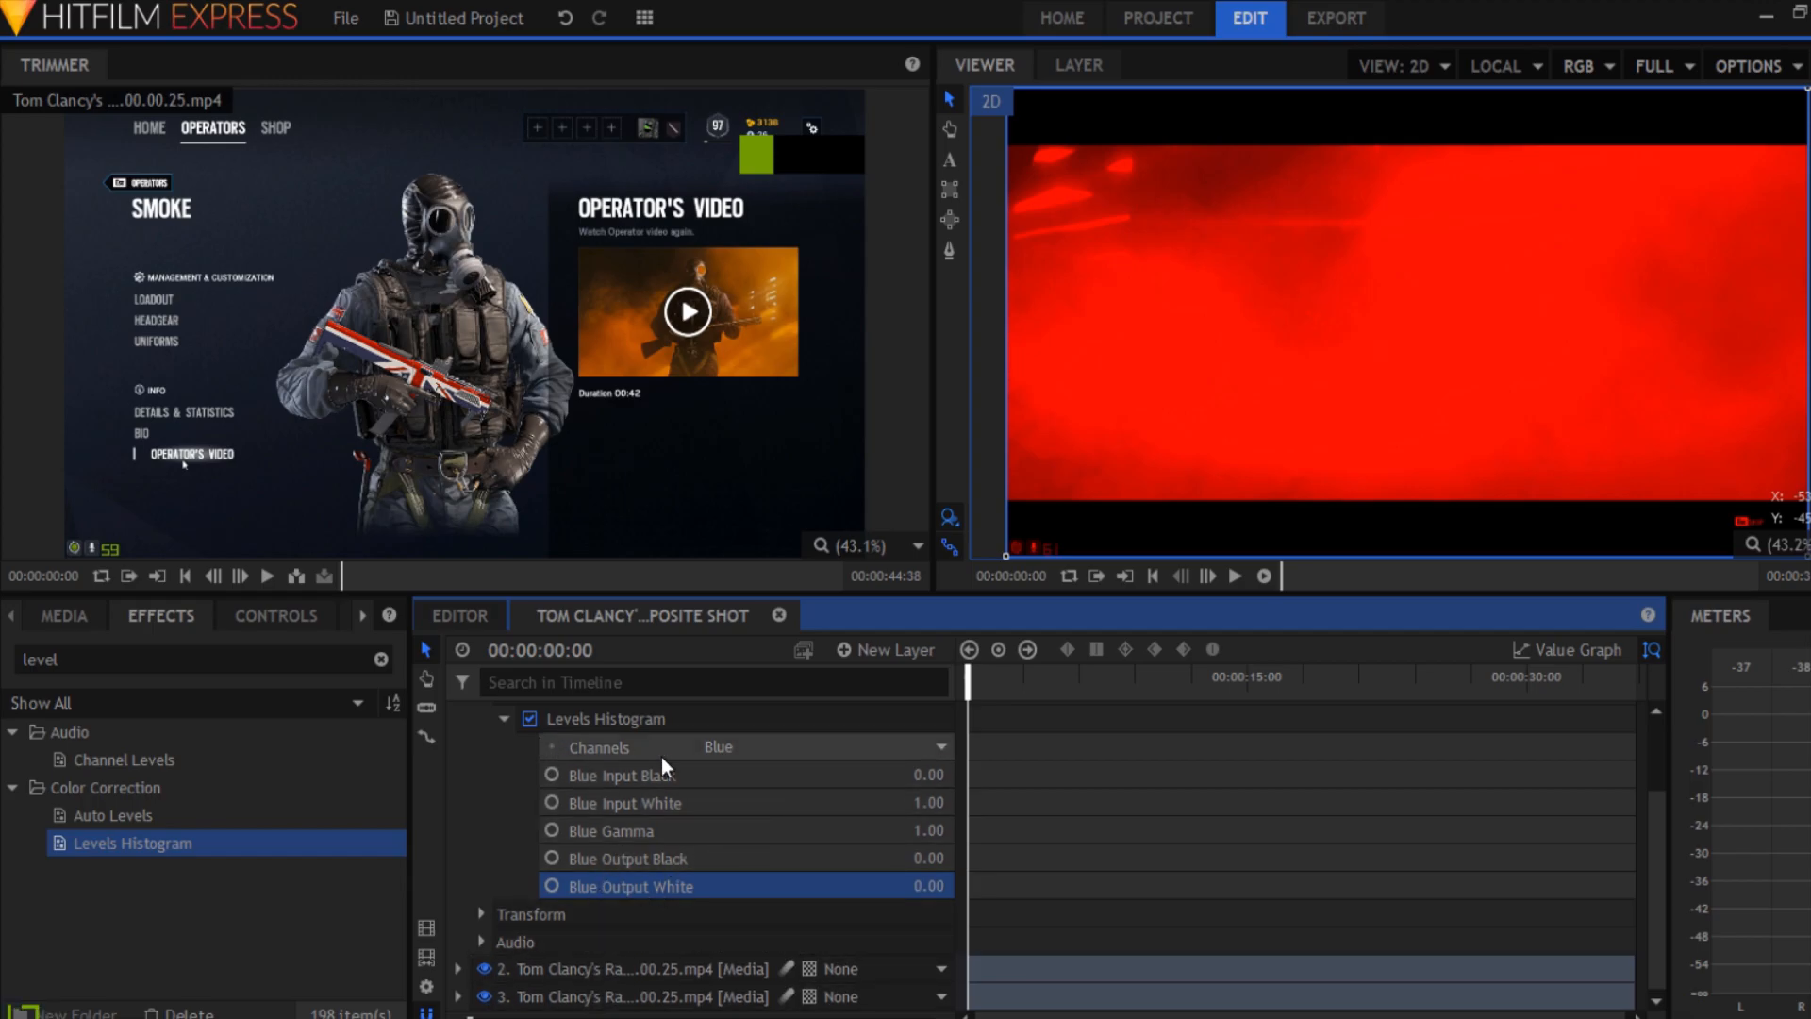
click(756, 751)
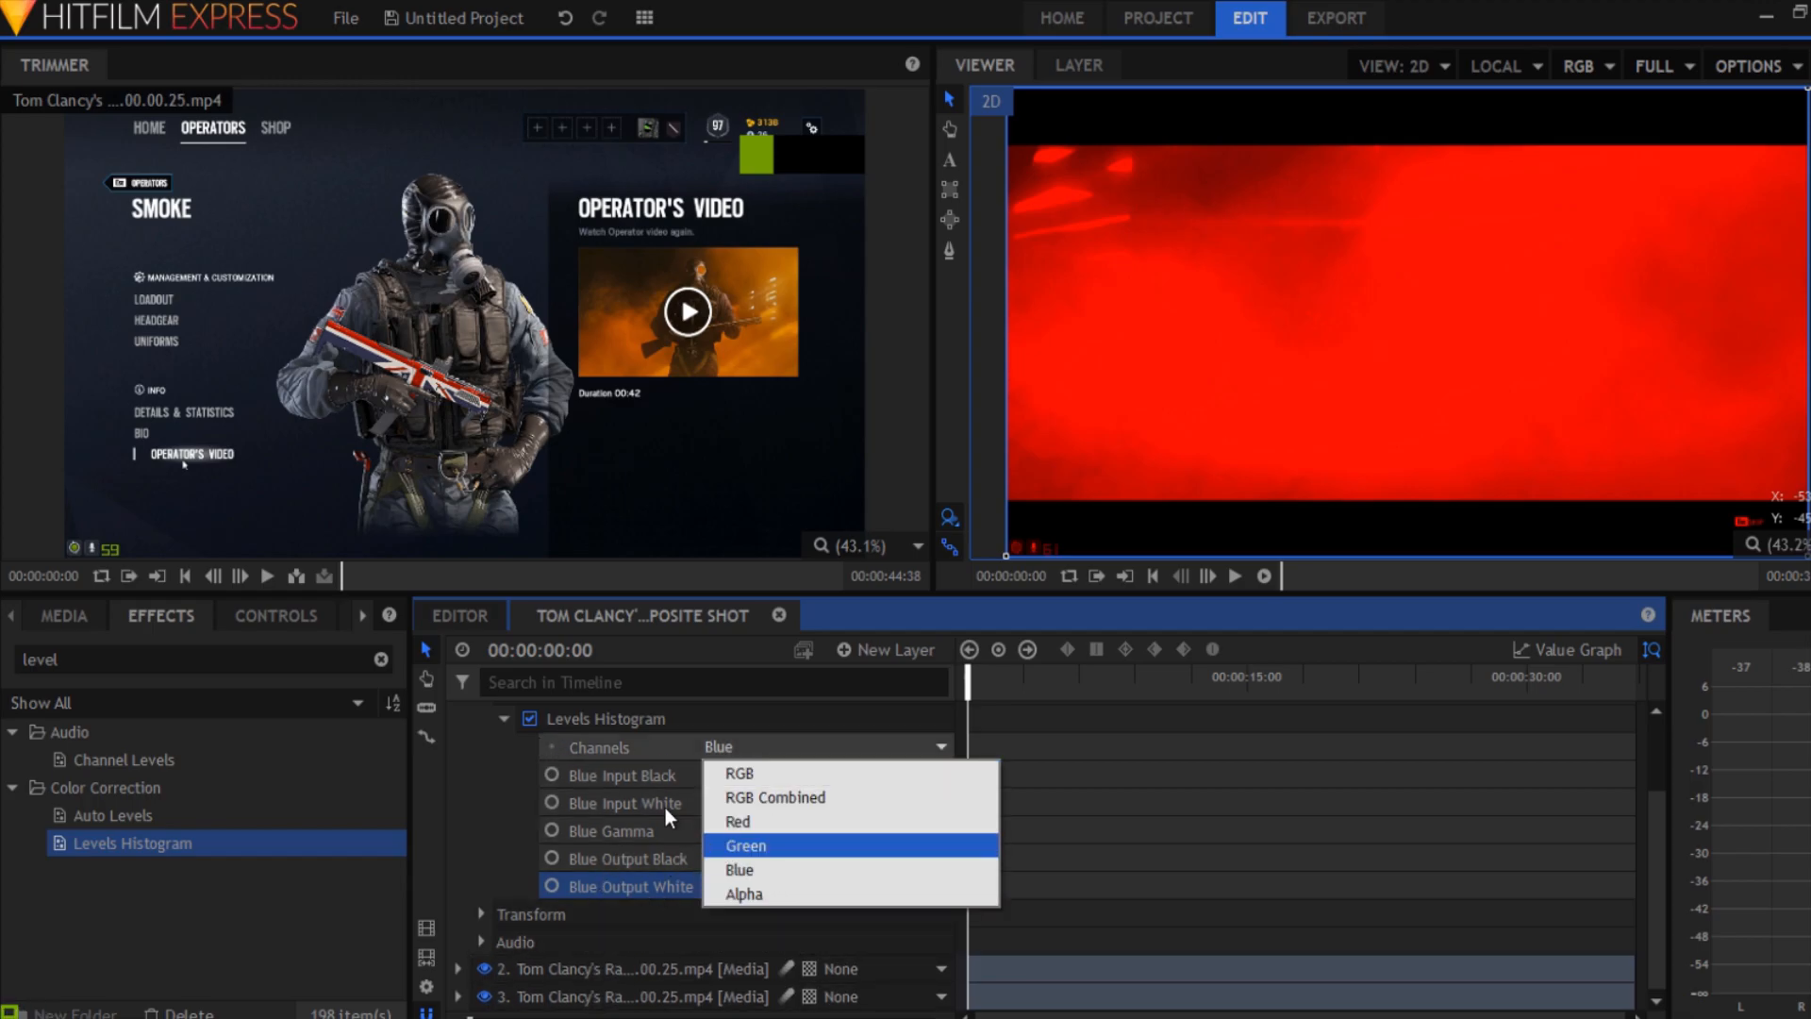
click(651, 744)
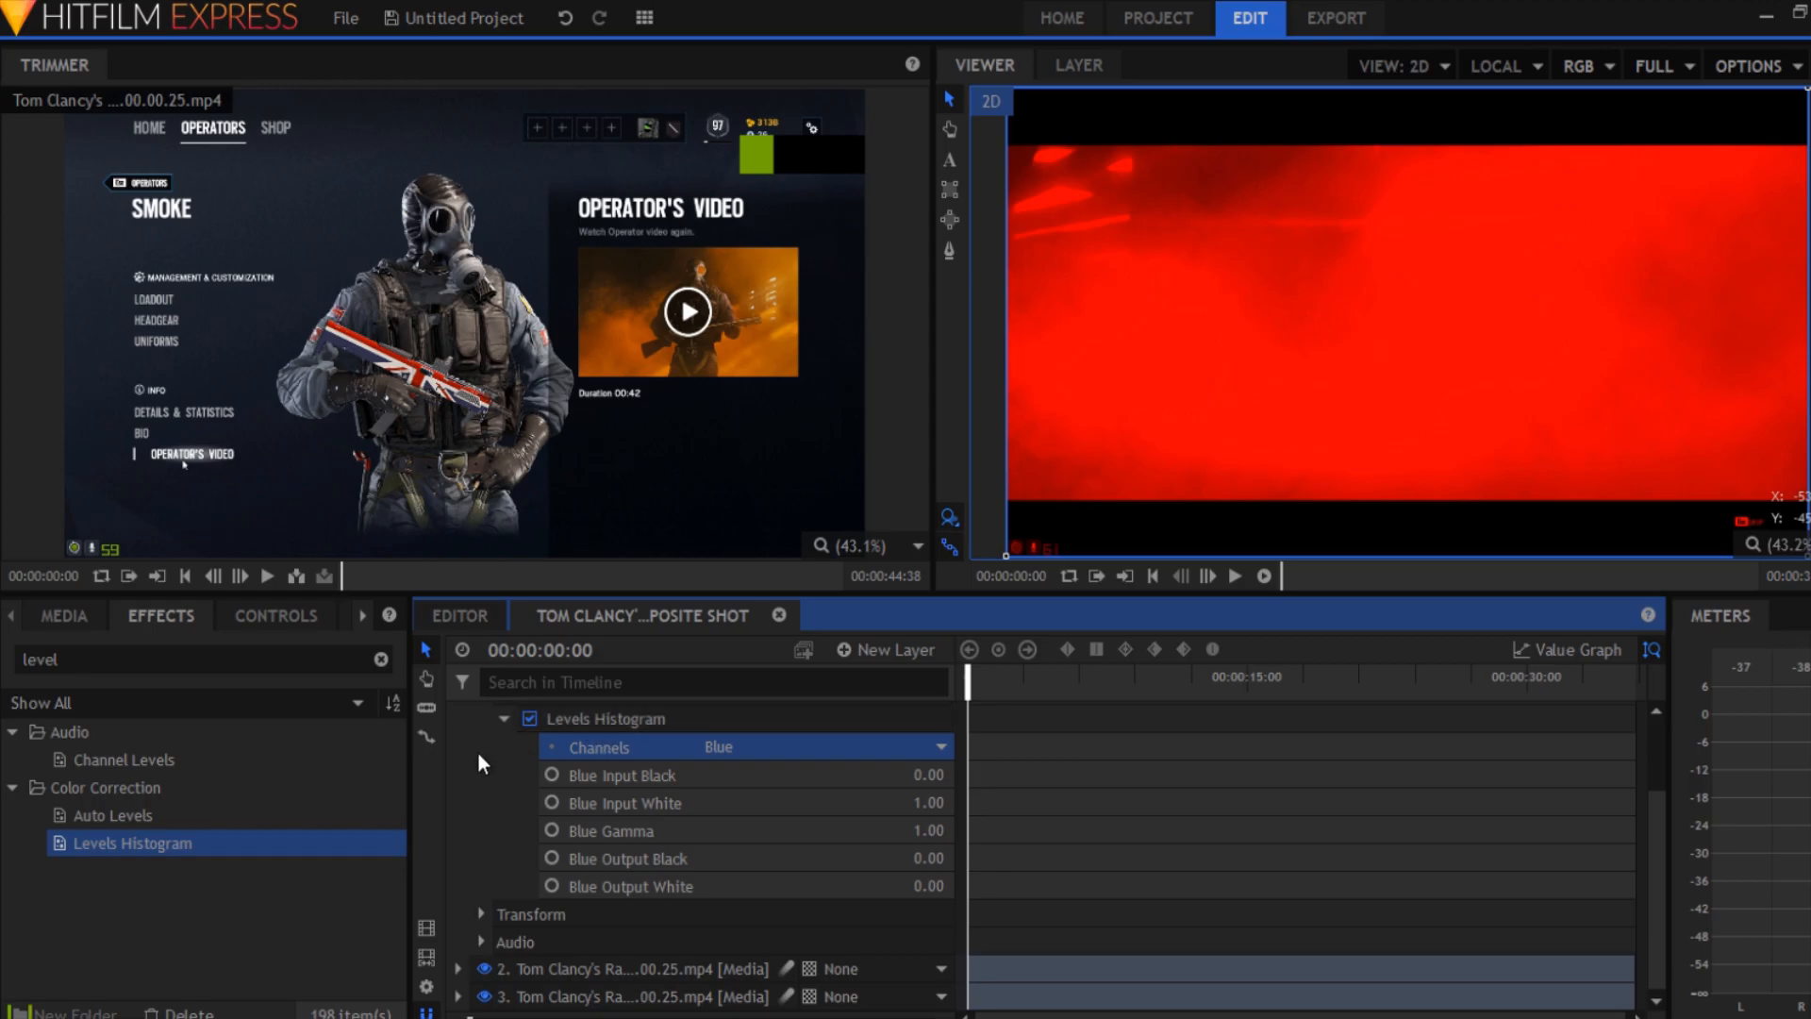
click(504, 718)
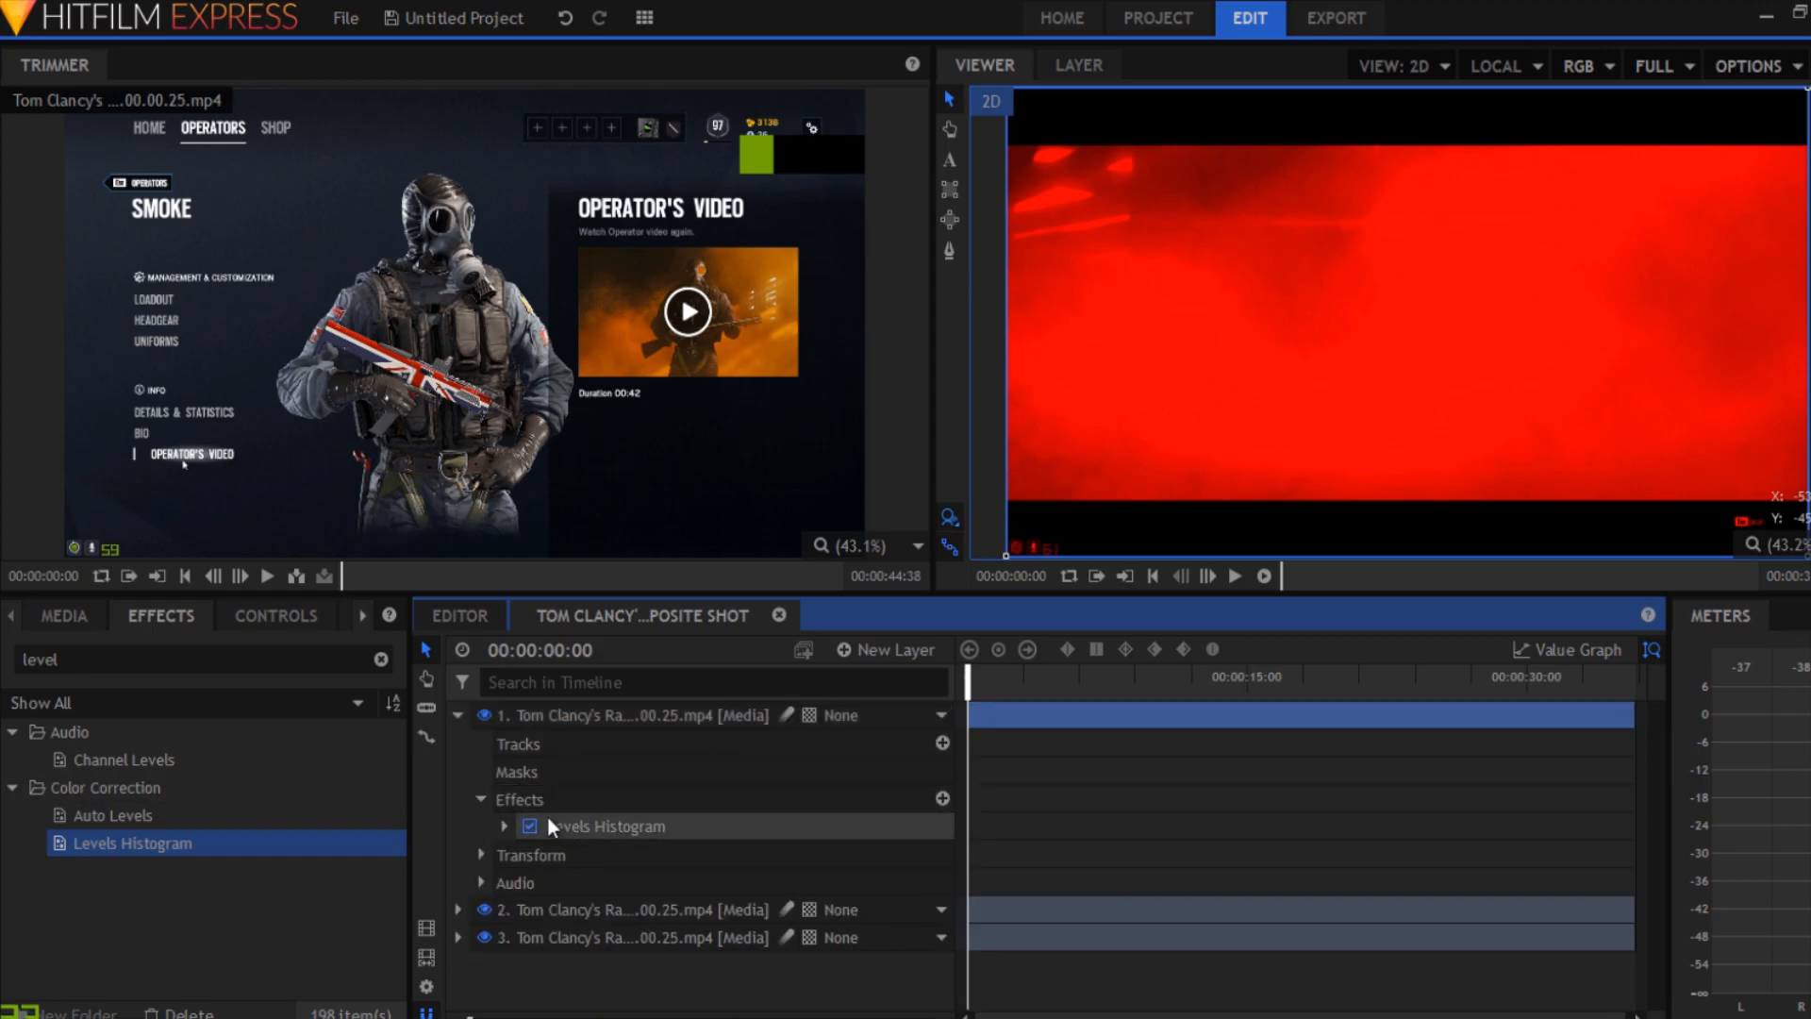
click(458, 716)
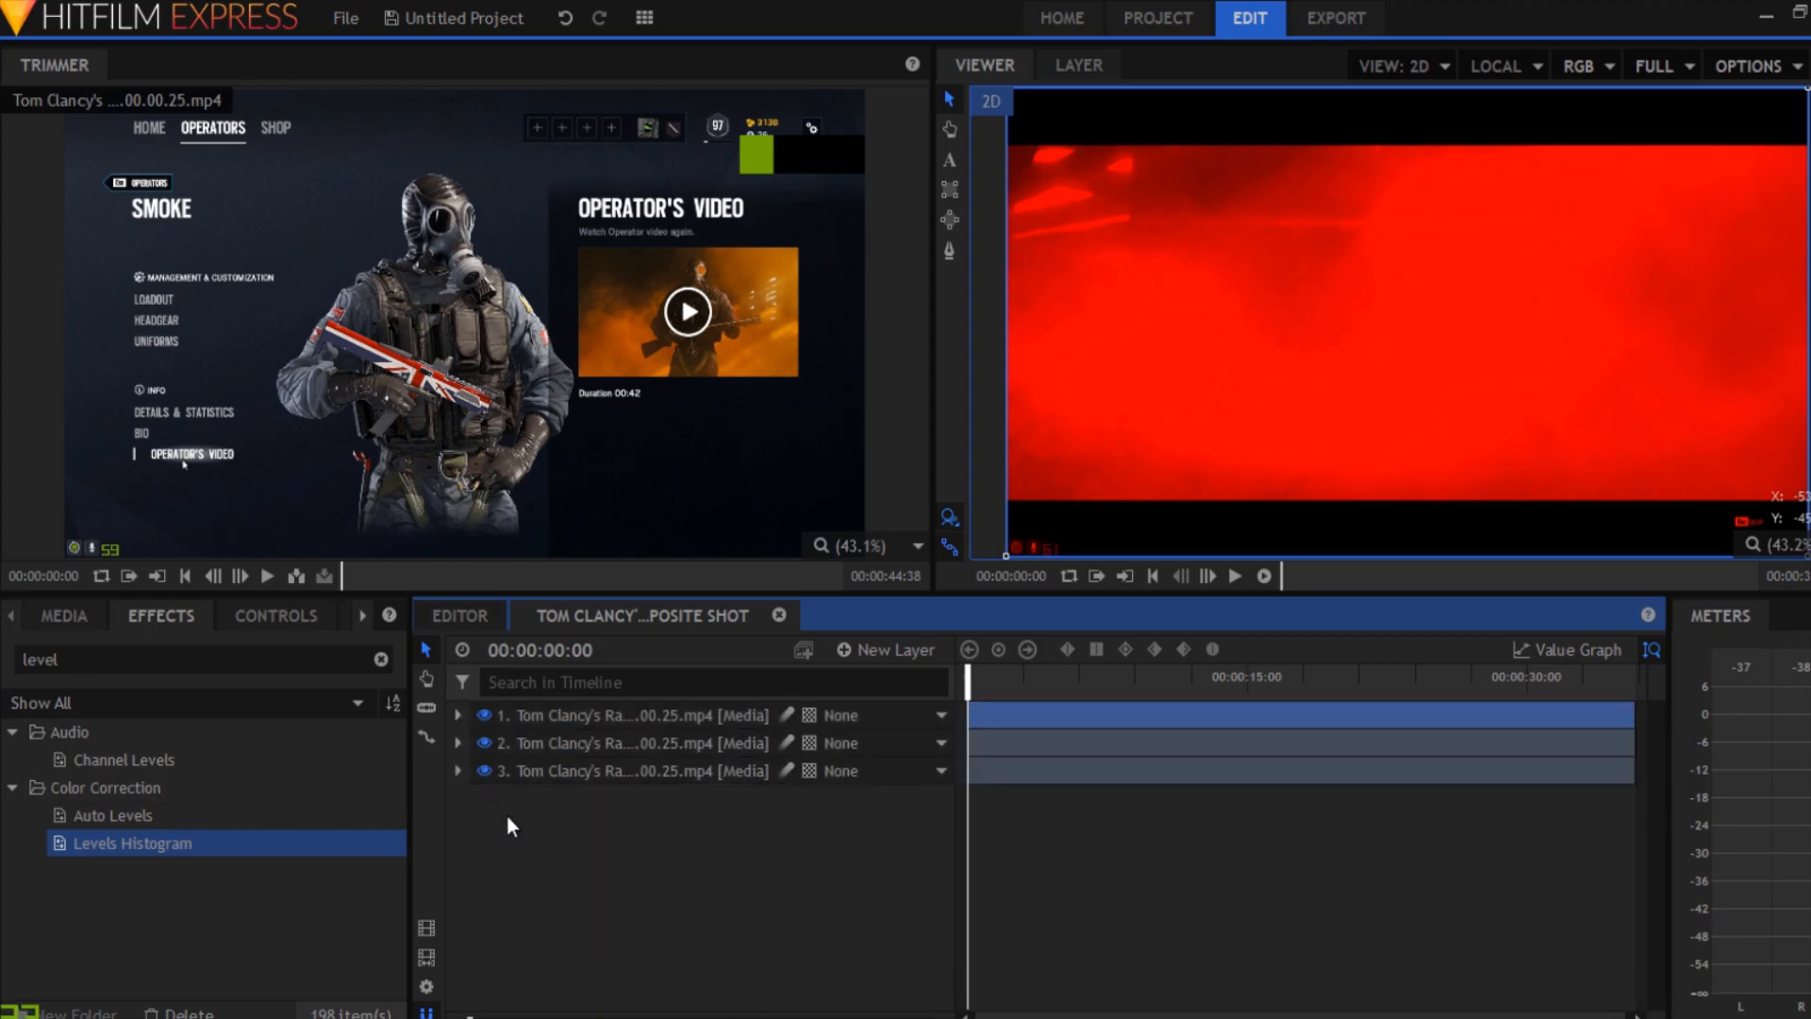
- Apply Levels Histogram to layer 2, choose the Red channel, and set Red Output White to 0
click(456, 741)
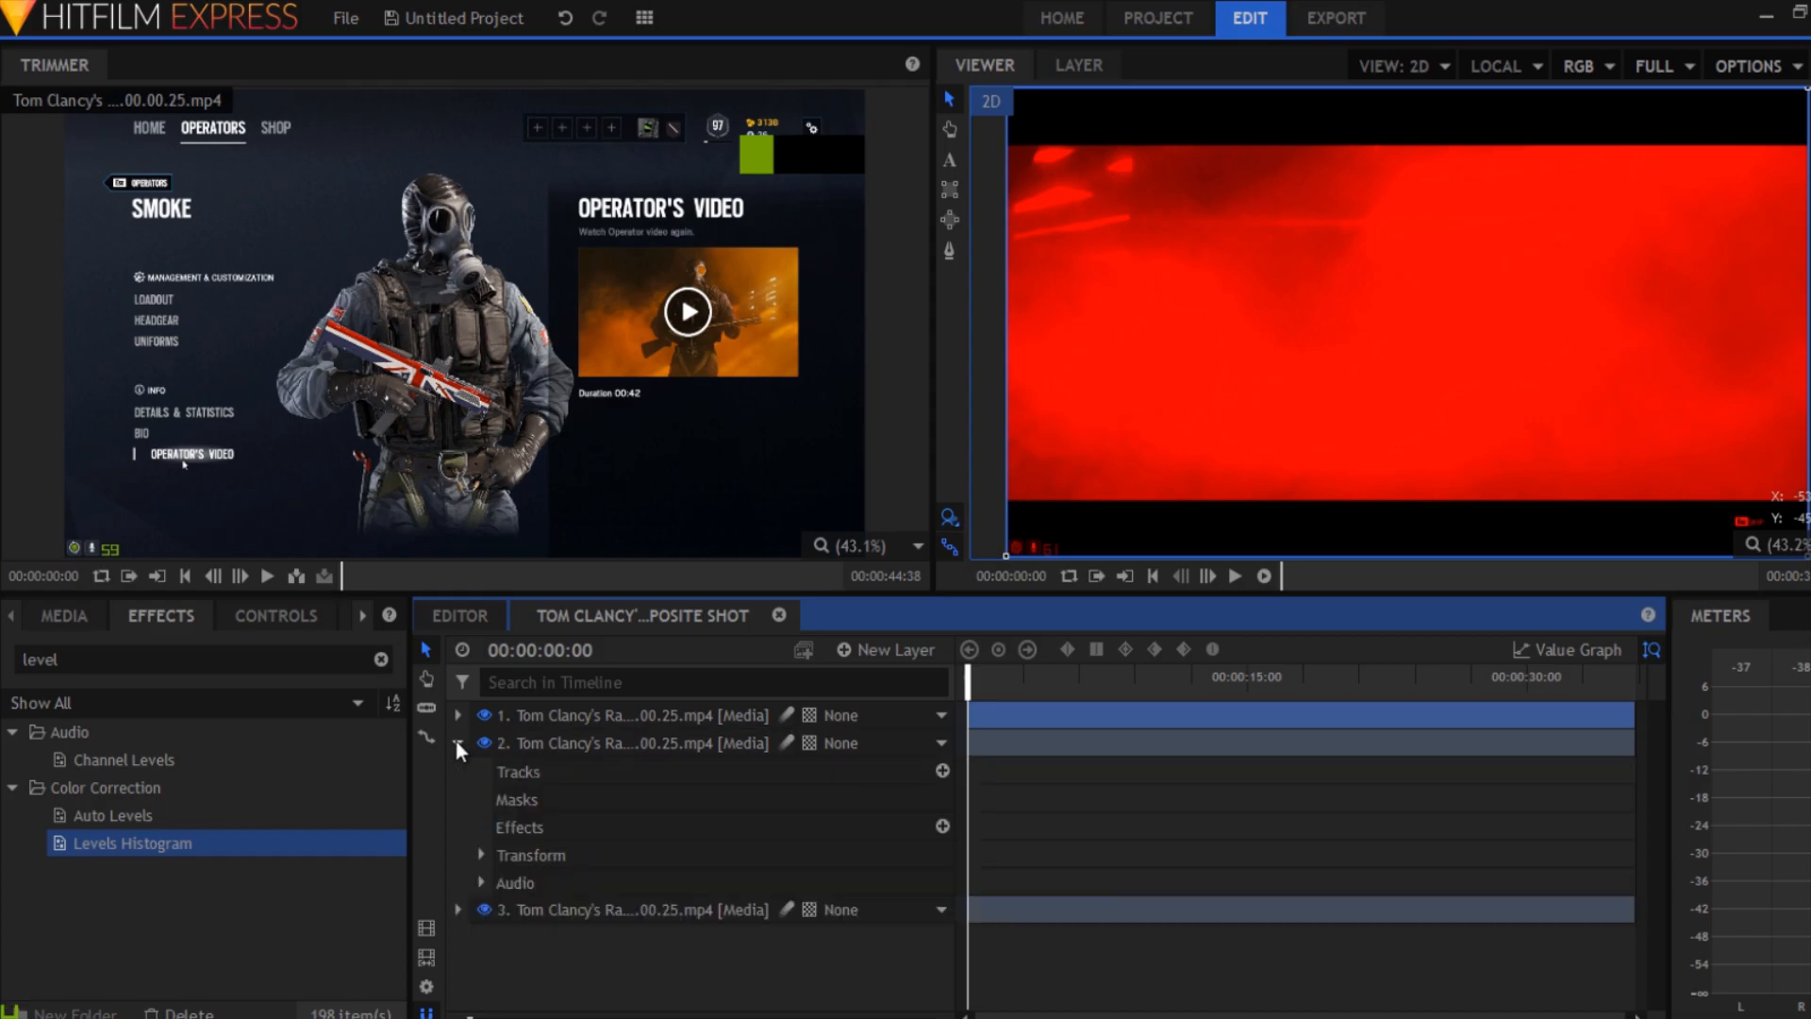
drag(590, 762, 642, 773)
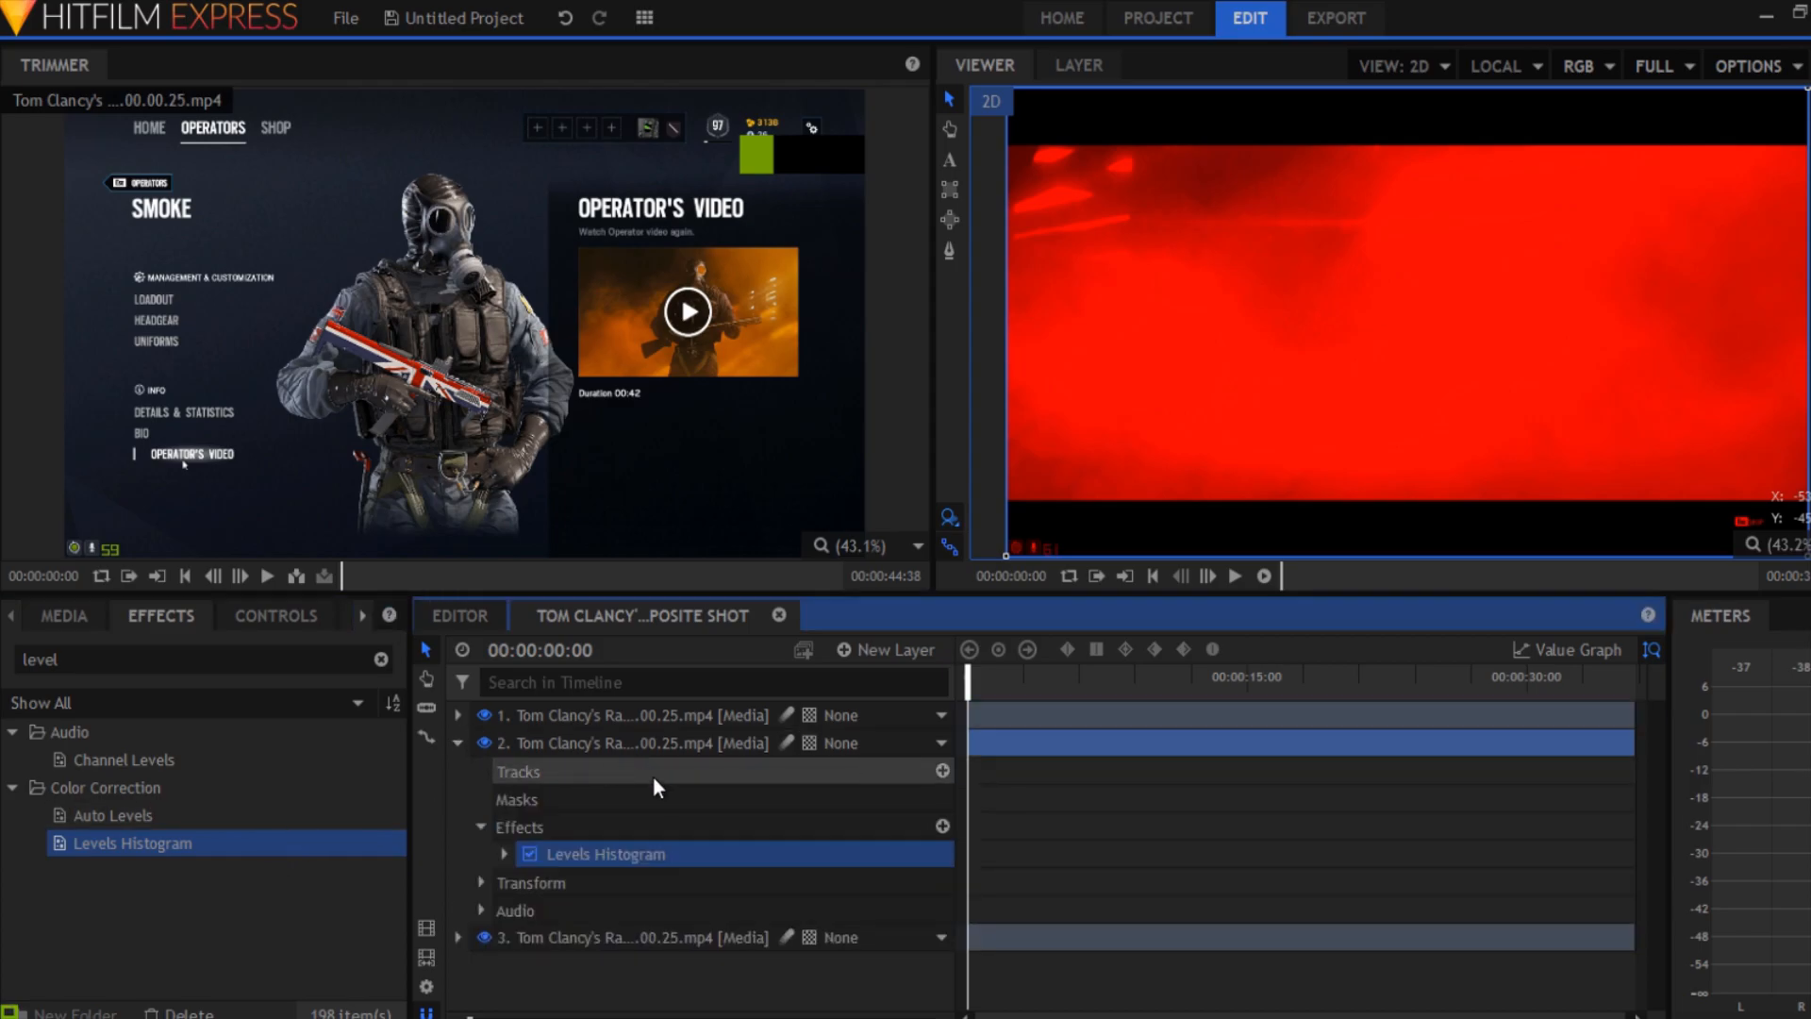
click(508, 849)
scroll(652, 825, down, 2)
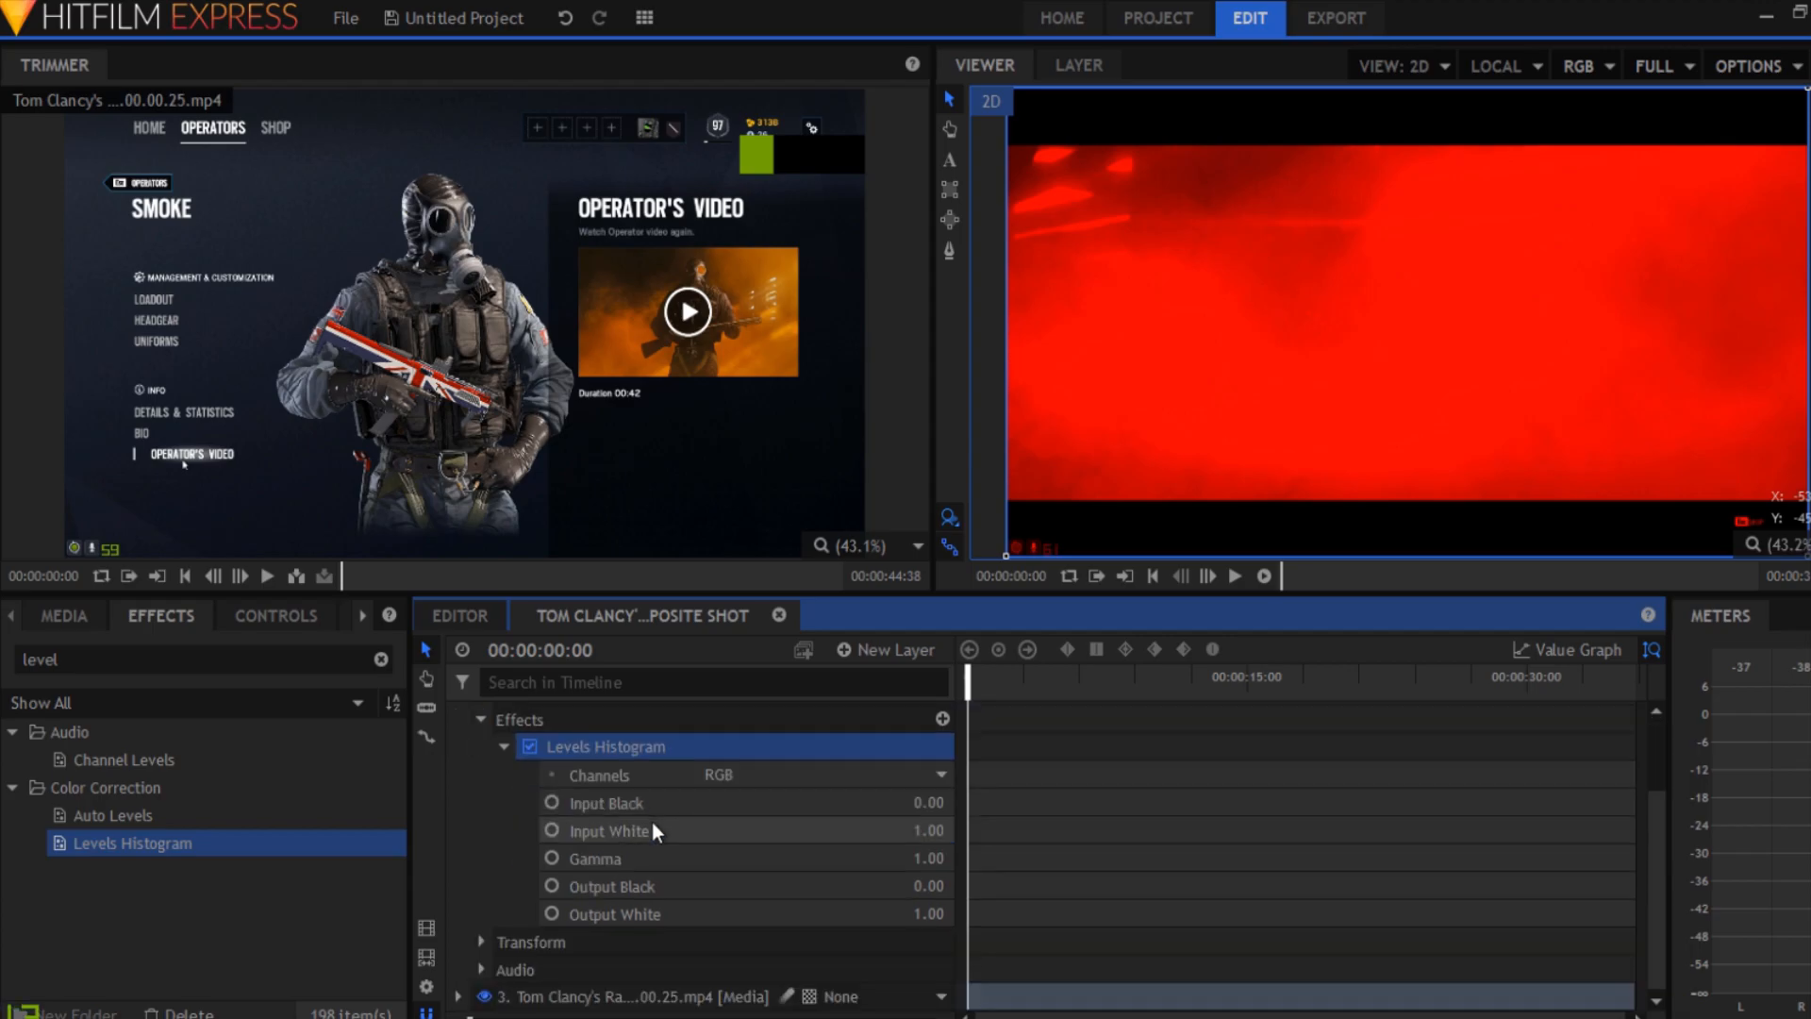
click(760, 776)
click(777, 851)
scroll(806, 887, down, 3)
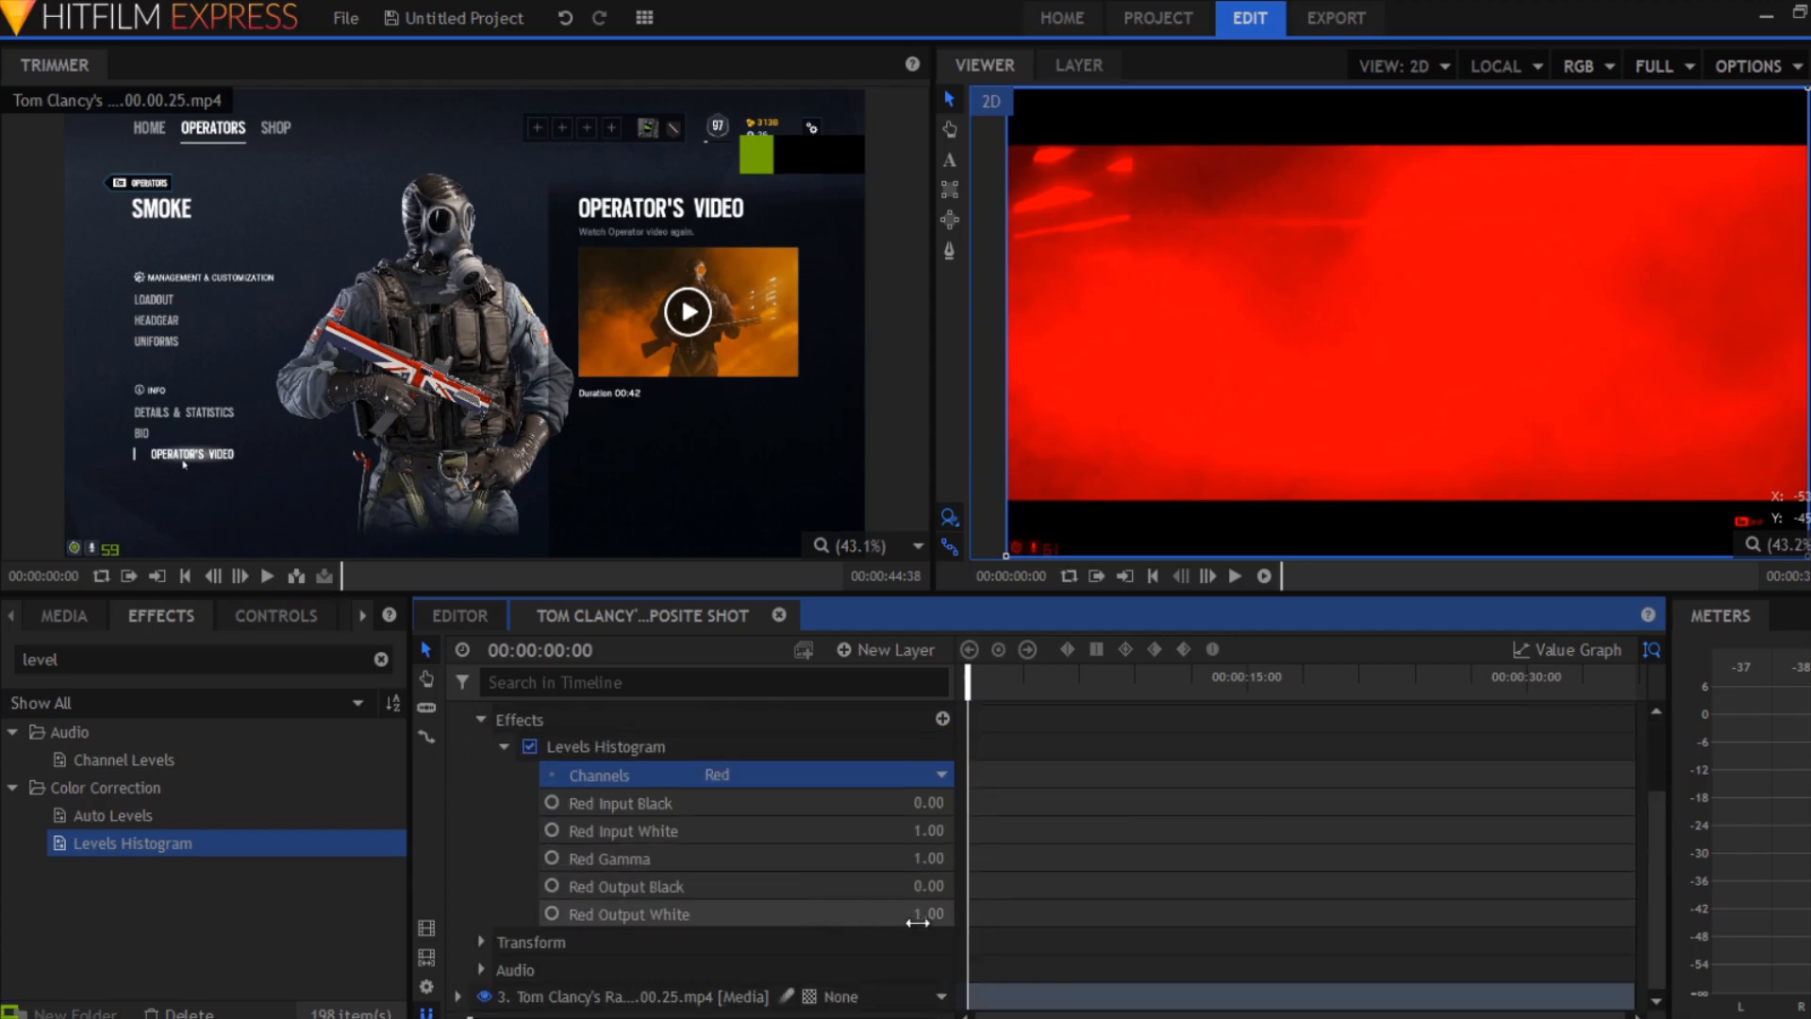
- Set Blue Output White to 0 in layer 2's Levels Histogram and check the result with layer 1 briefly hidden
click(754, 750)
click(745, 773)
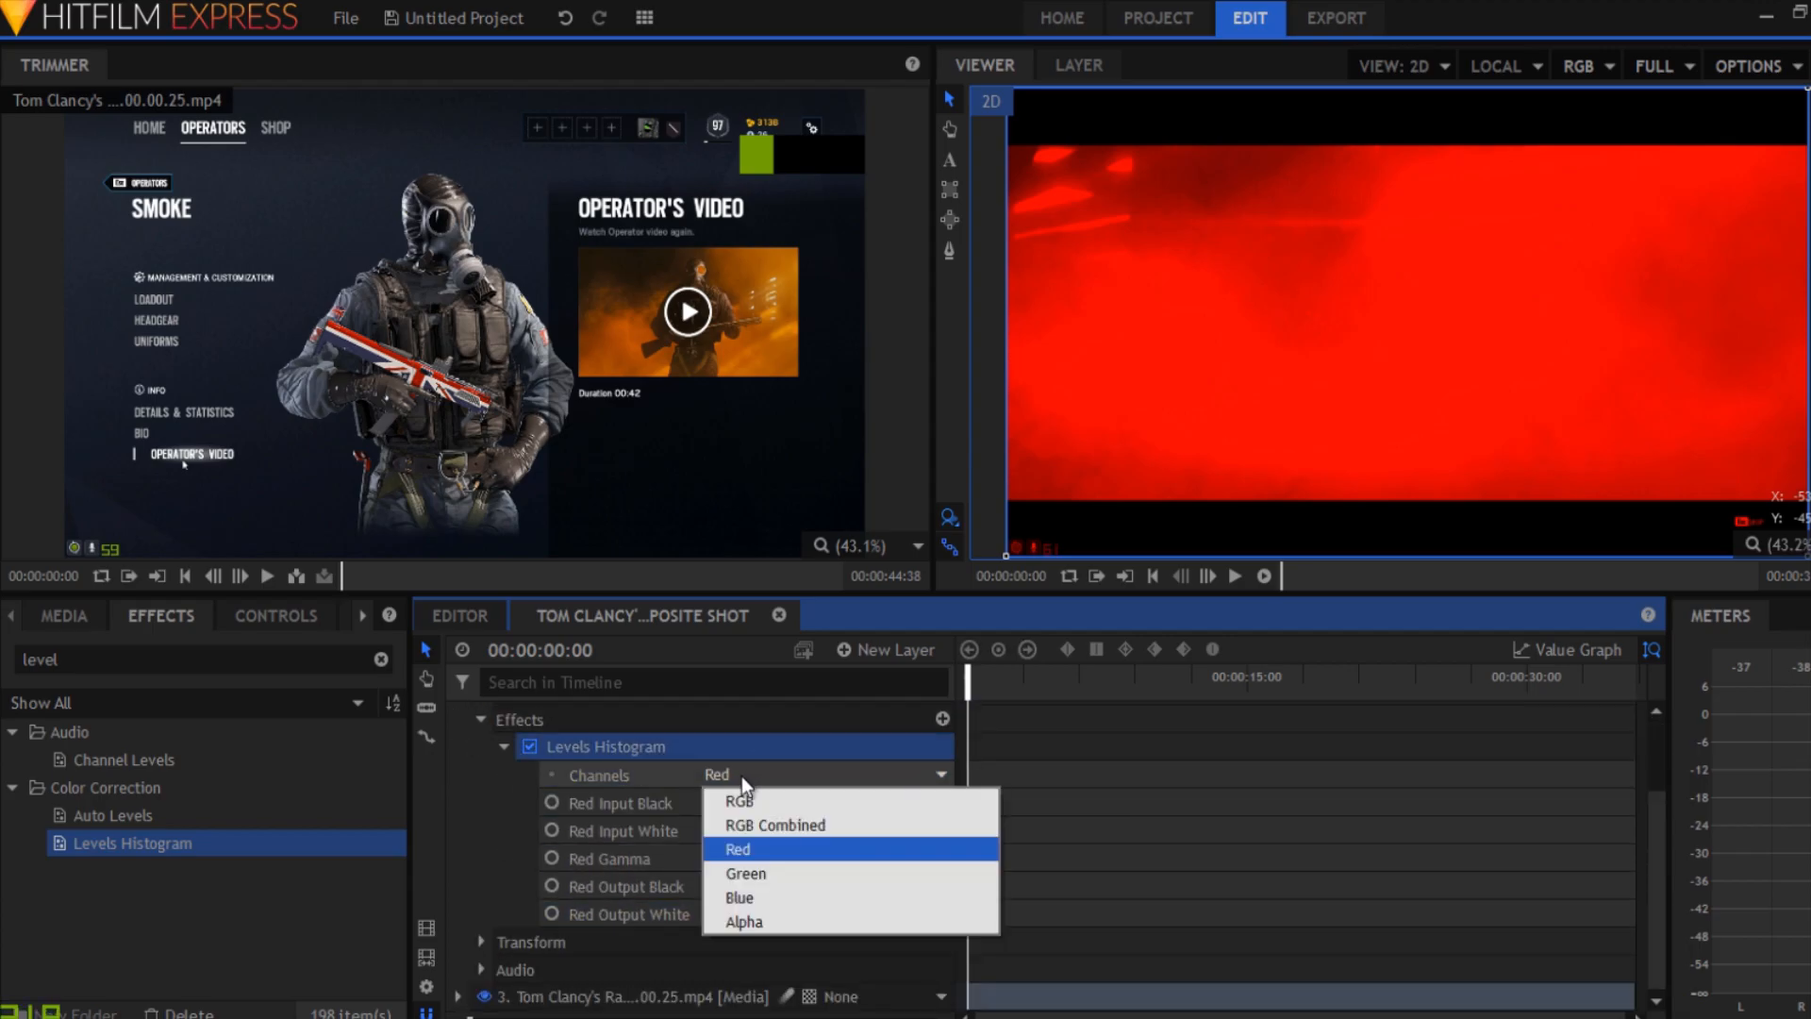
click(779, 896)
scroll(849, 925, down, 3)
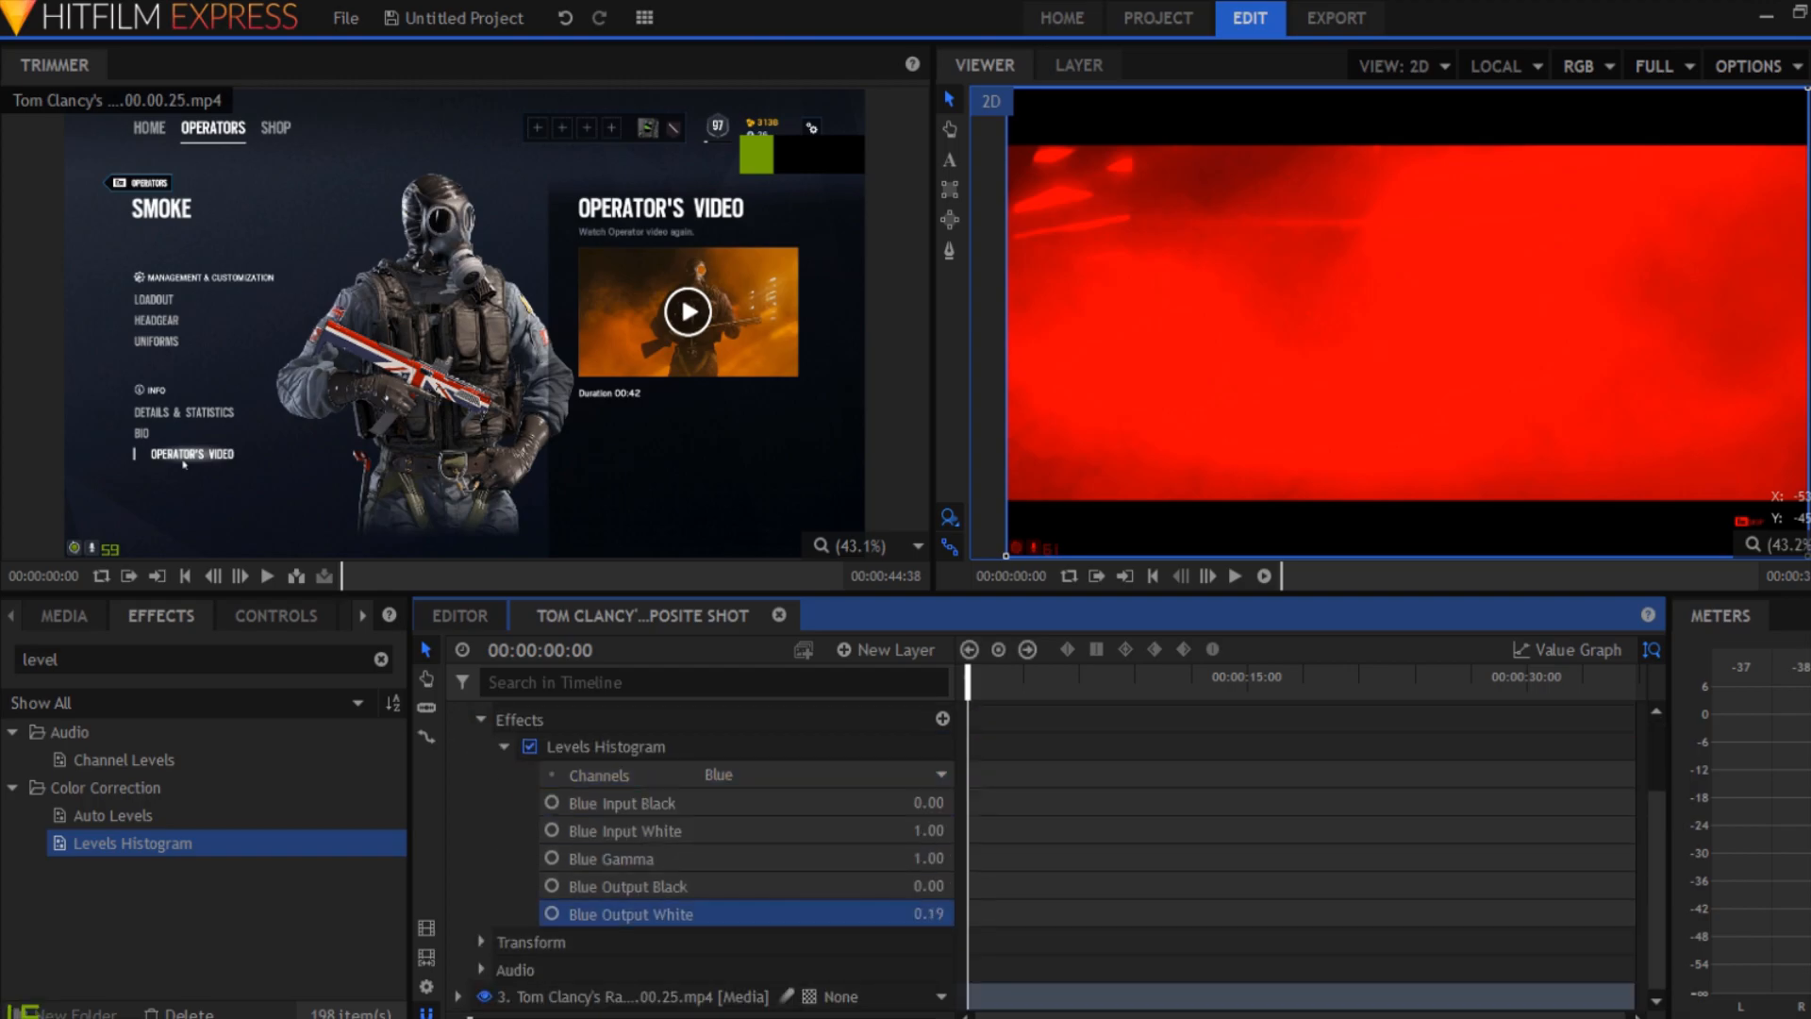
scroll(552, 792, up, 3)
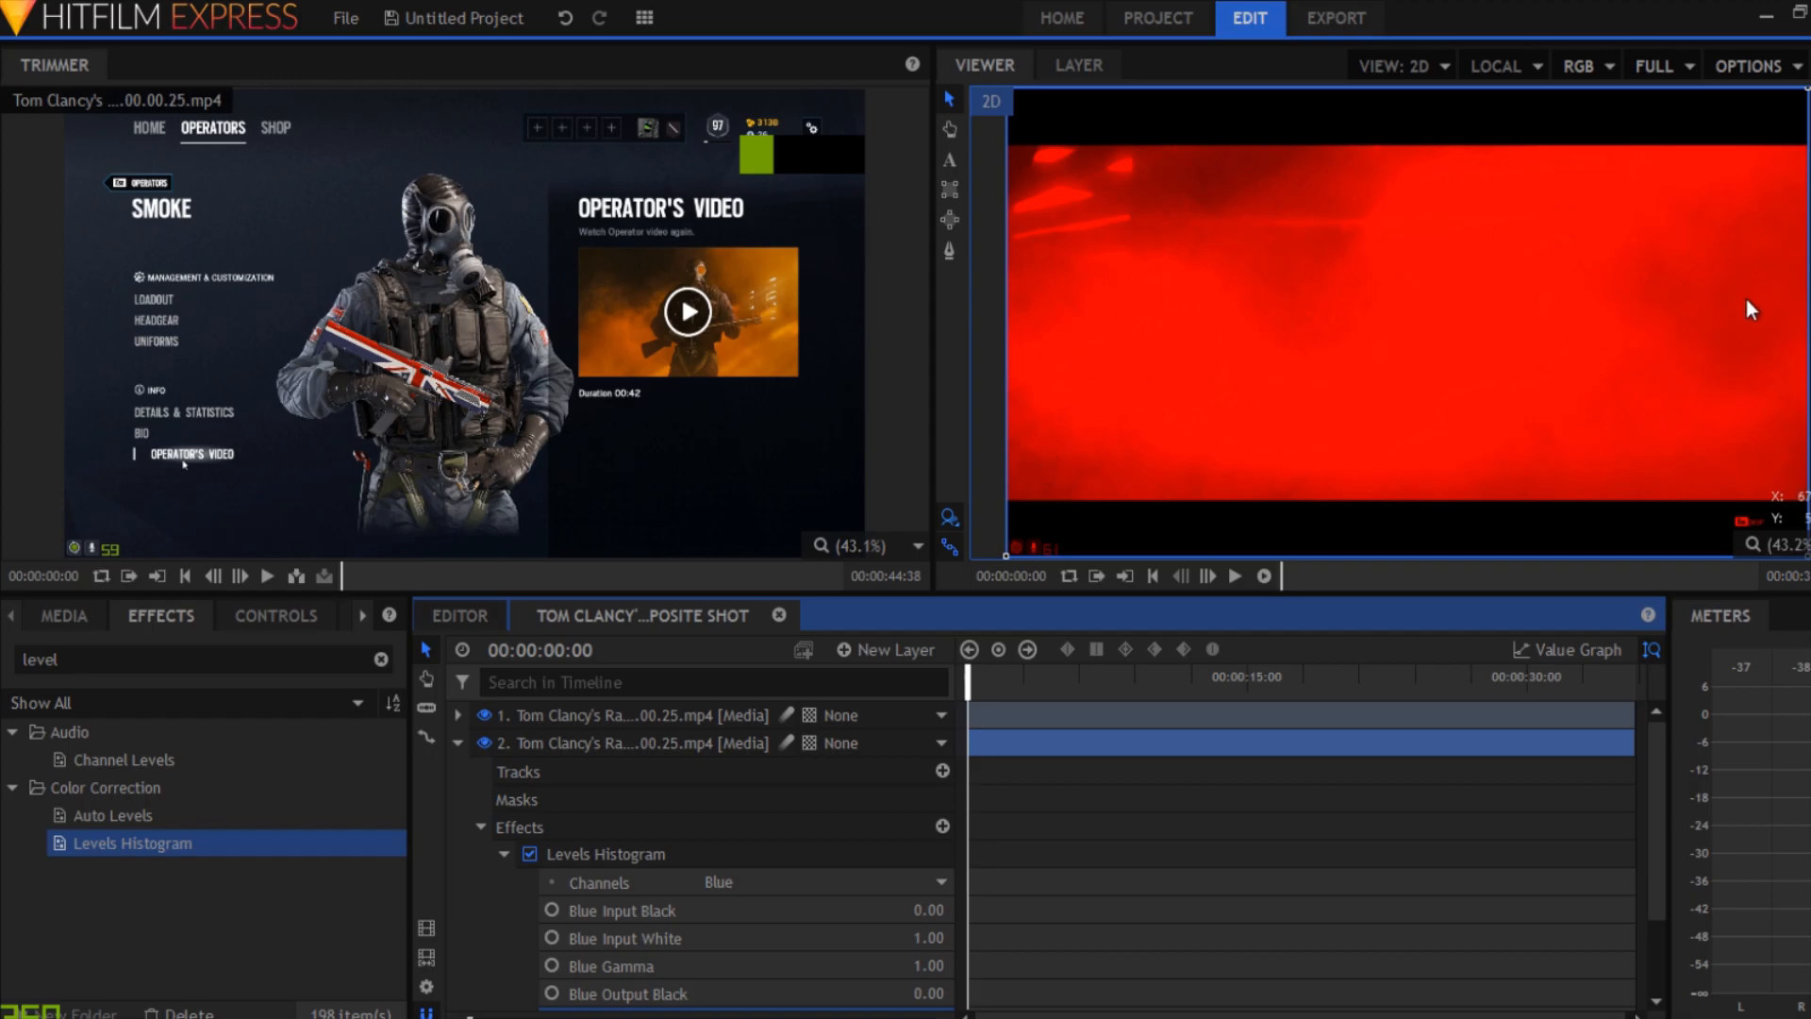
click(485, 716)
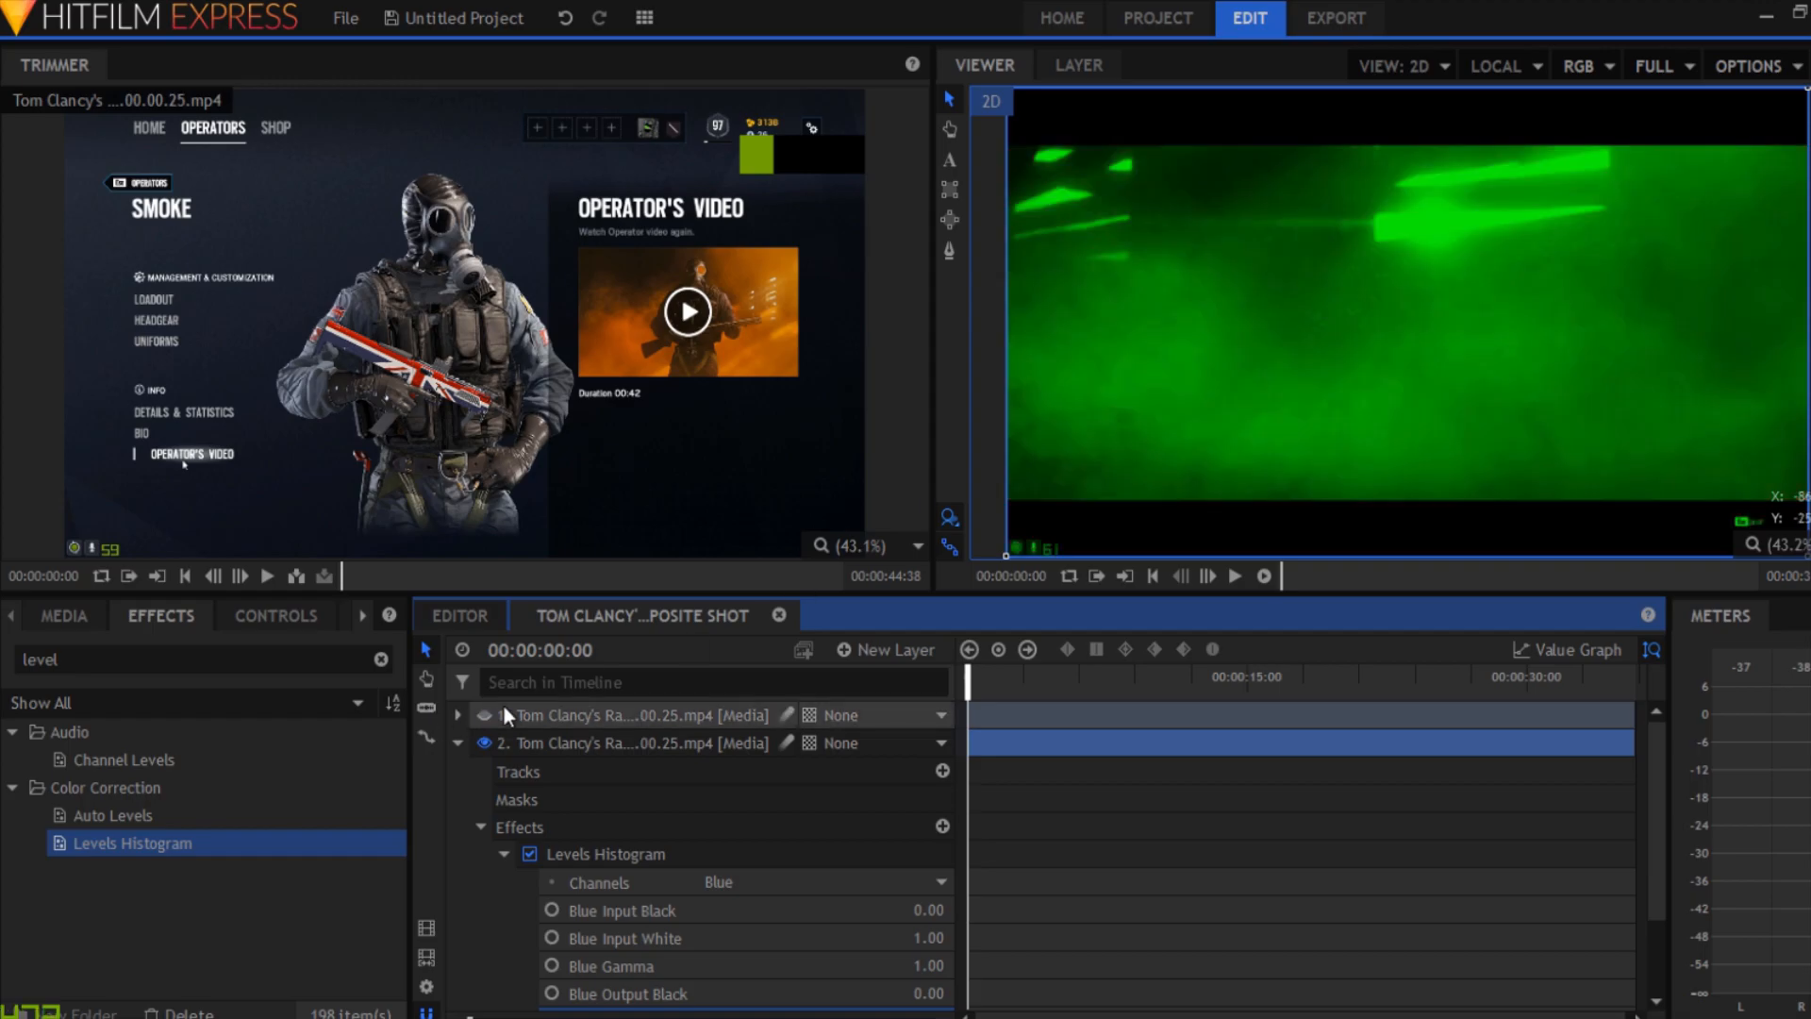
click(485, 717)
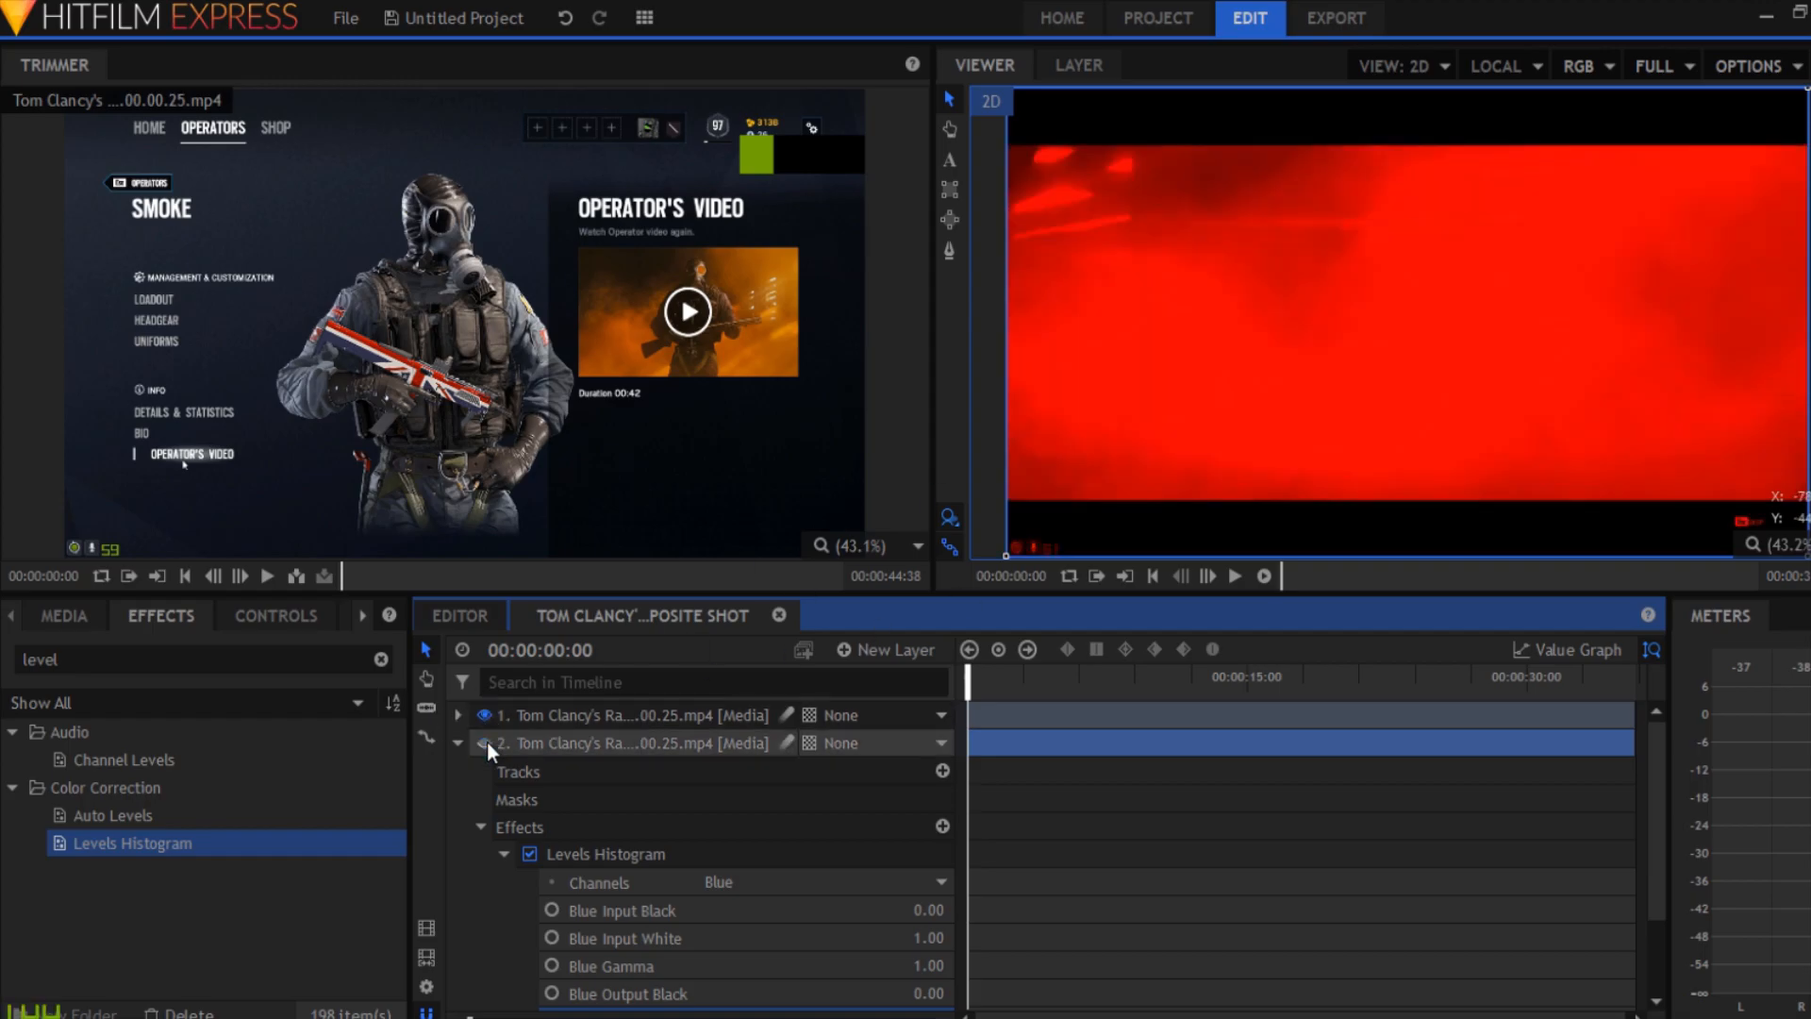
click(457, 742)
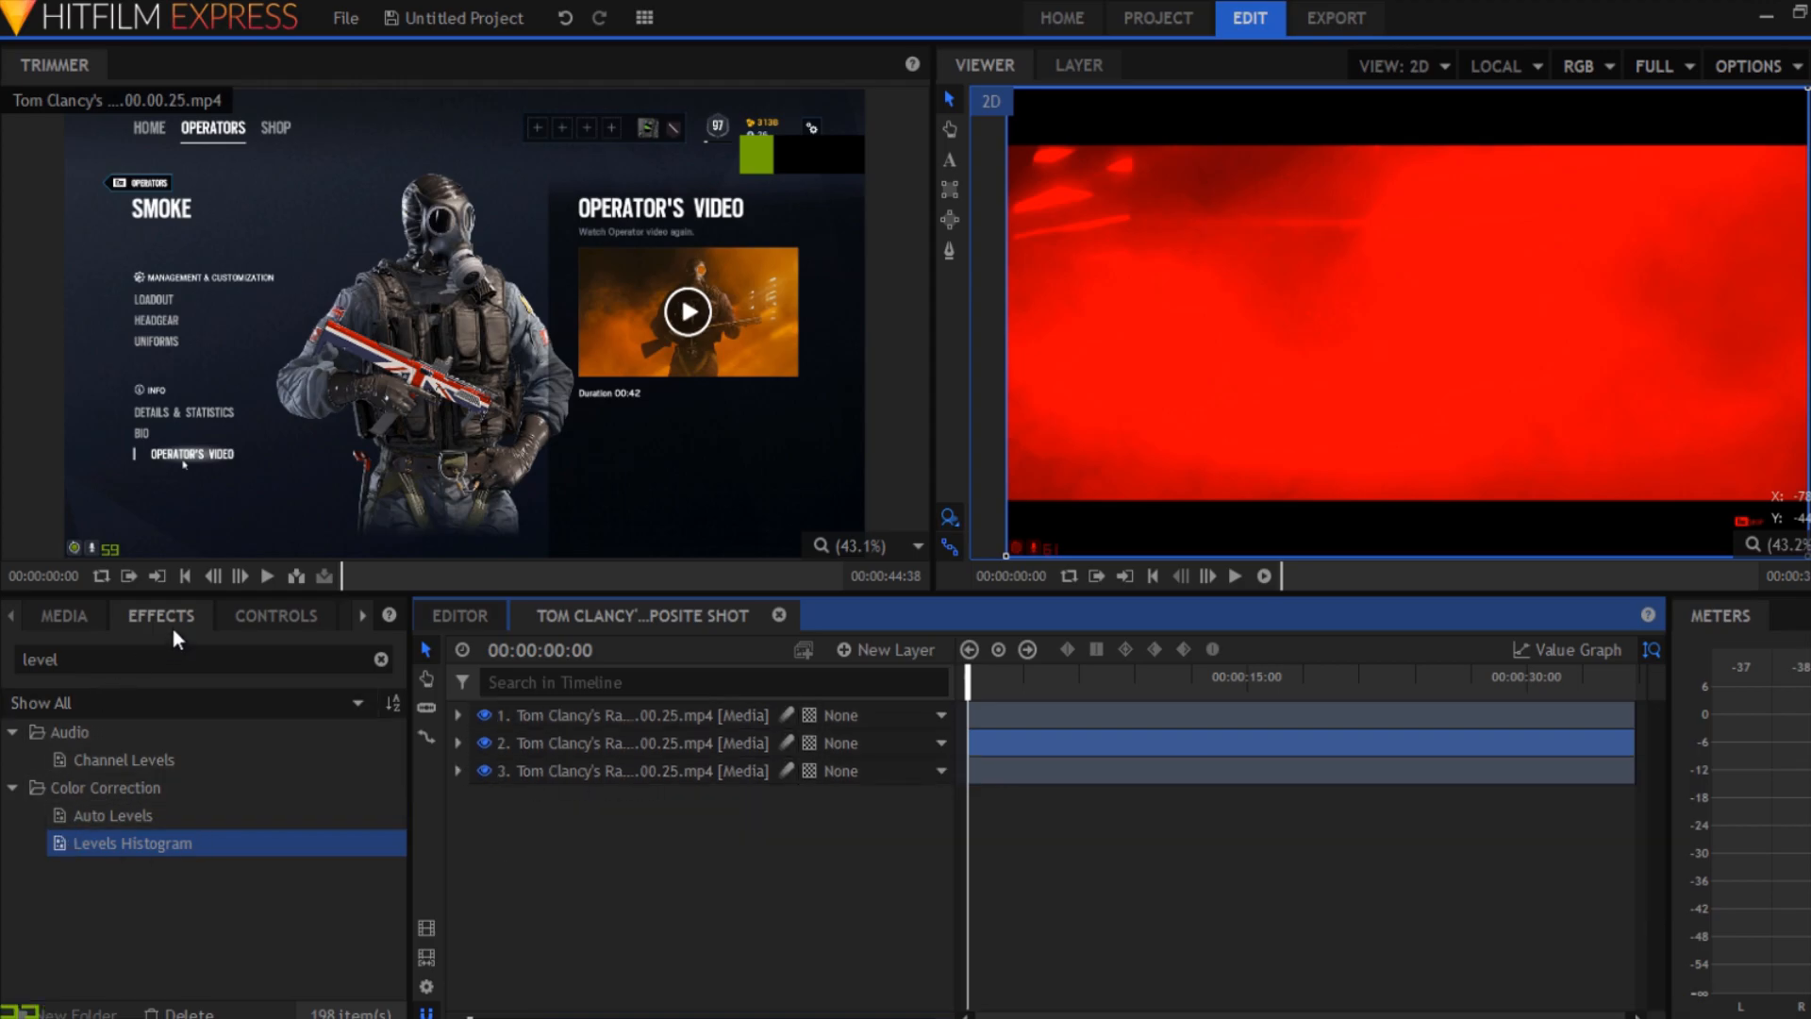
- Apply Levels Histogram to layer 3, choose the Green channel, and set its output white to 0
drag(139, 840, 577, 779)
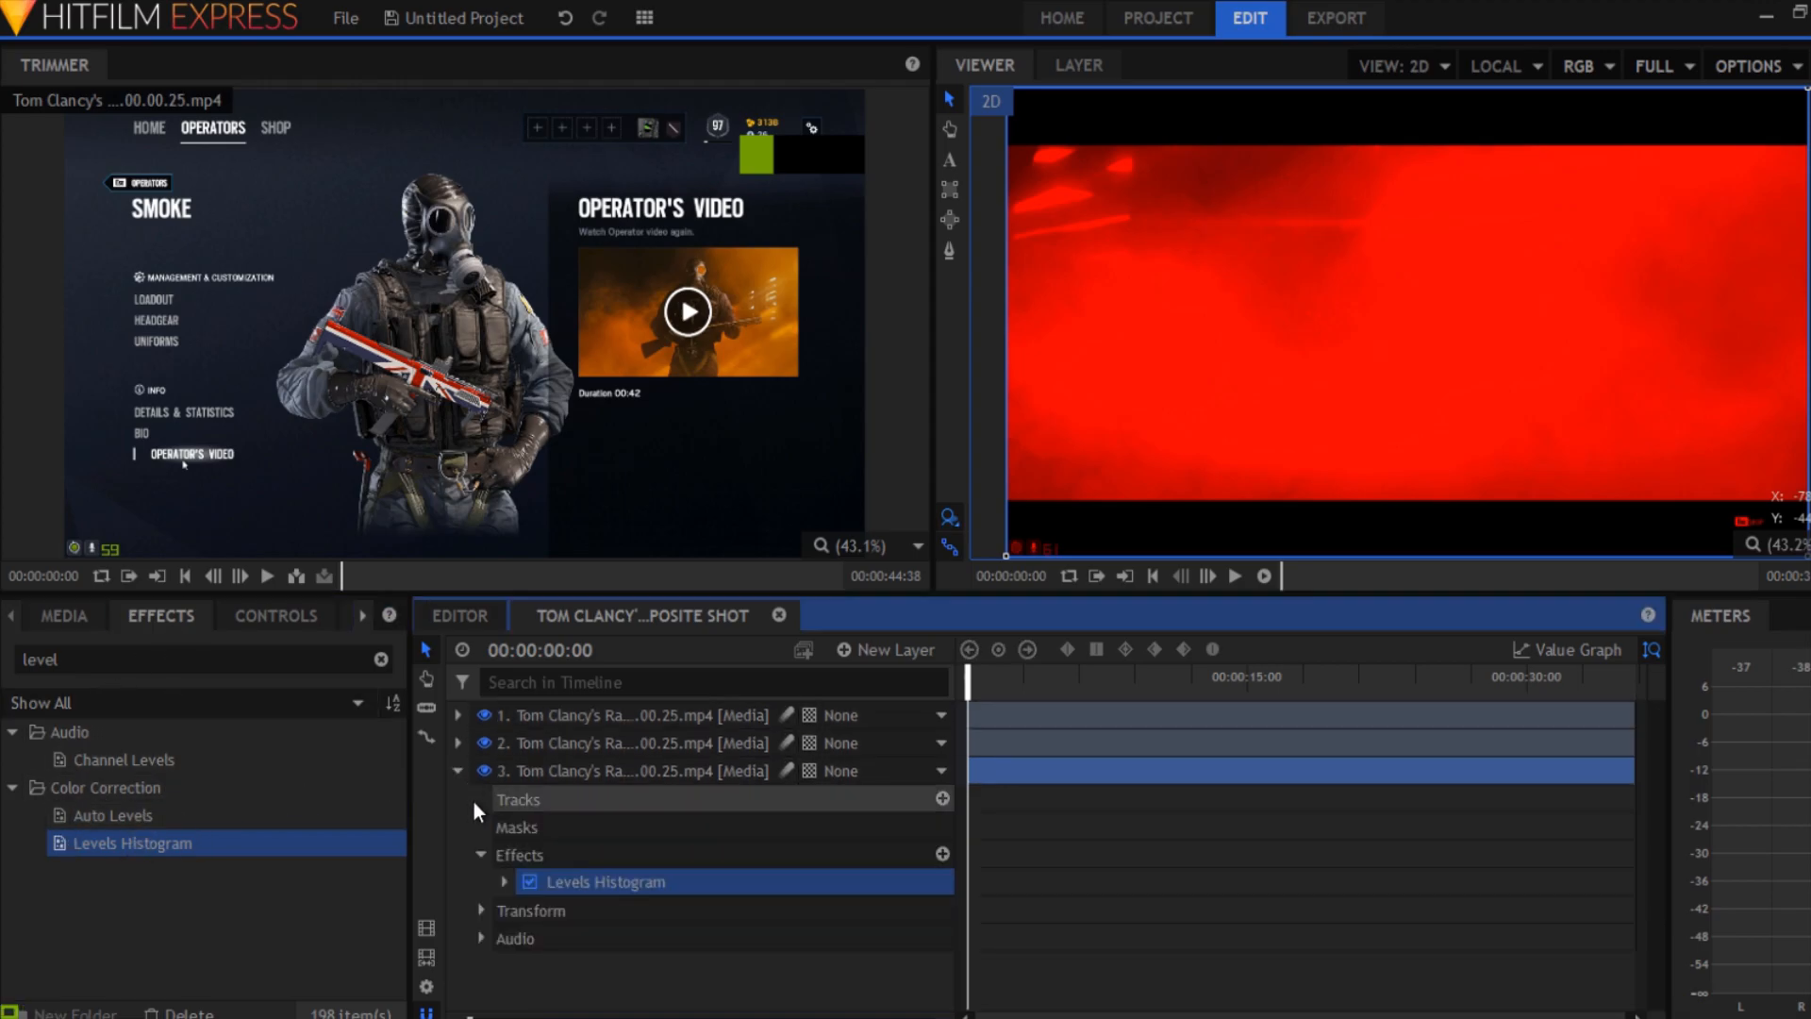
click(505, 881)
click(818, 804)
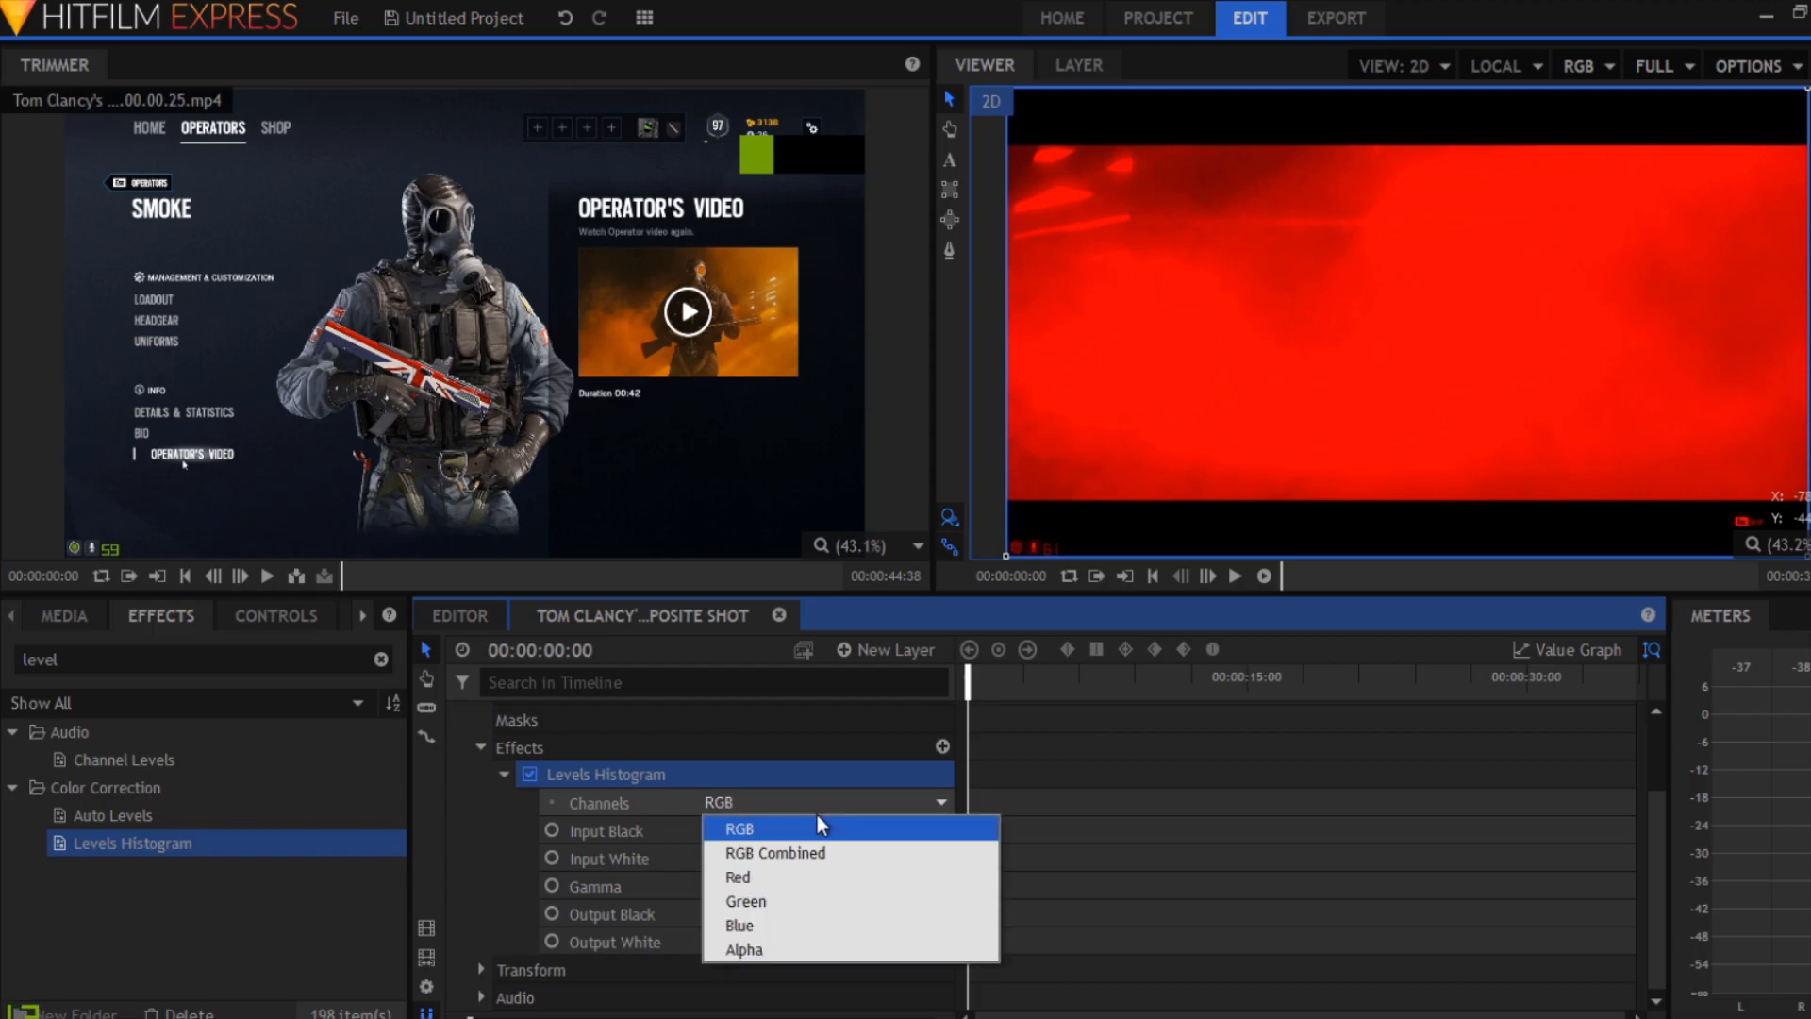
click(793, 904)
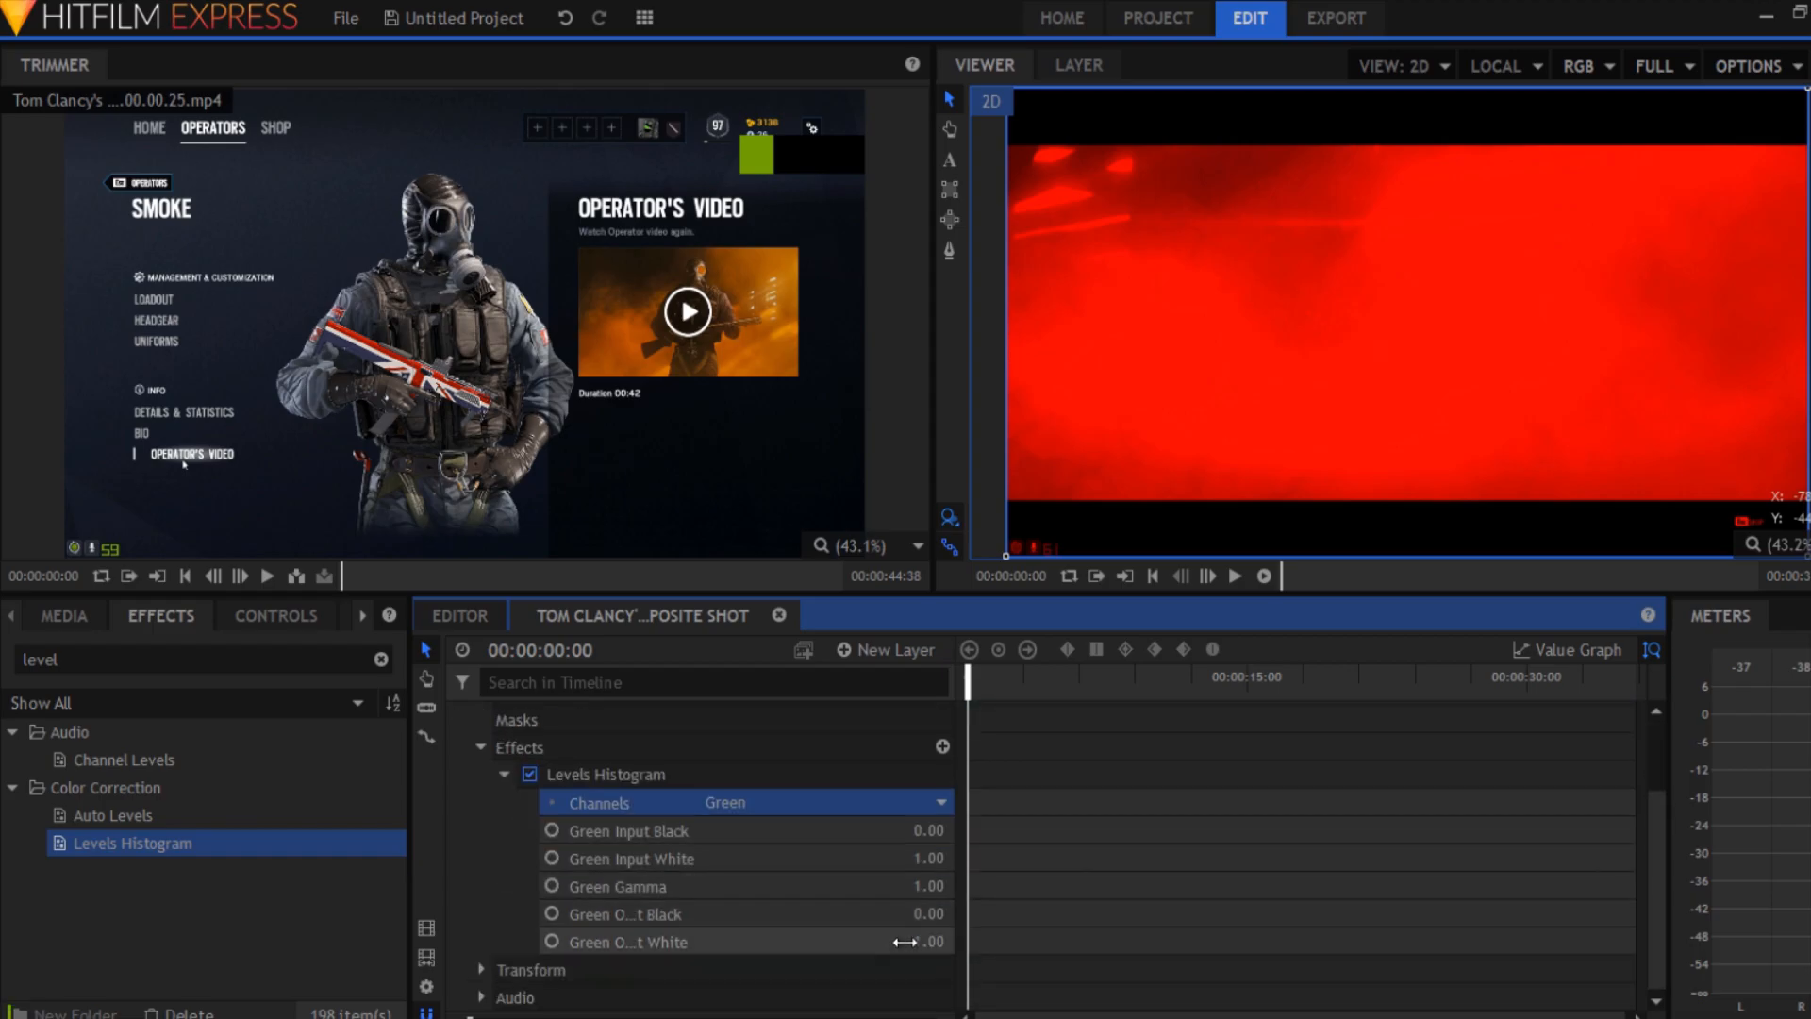
- Switch layer 3's Levels Histogram to Red, set Red Output White to 0.00, and toggle the upper layers' visibility to check it
click(790, 802)
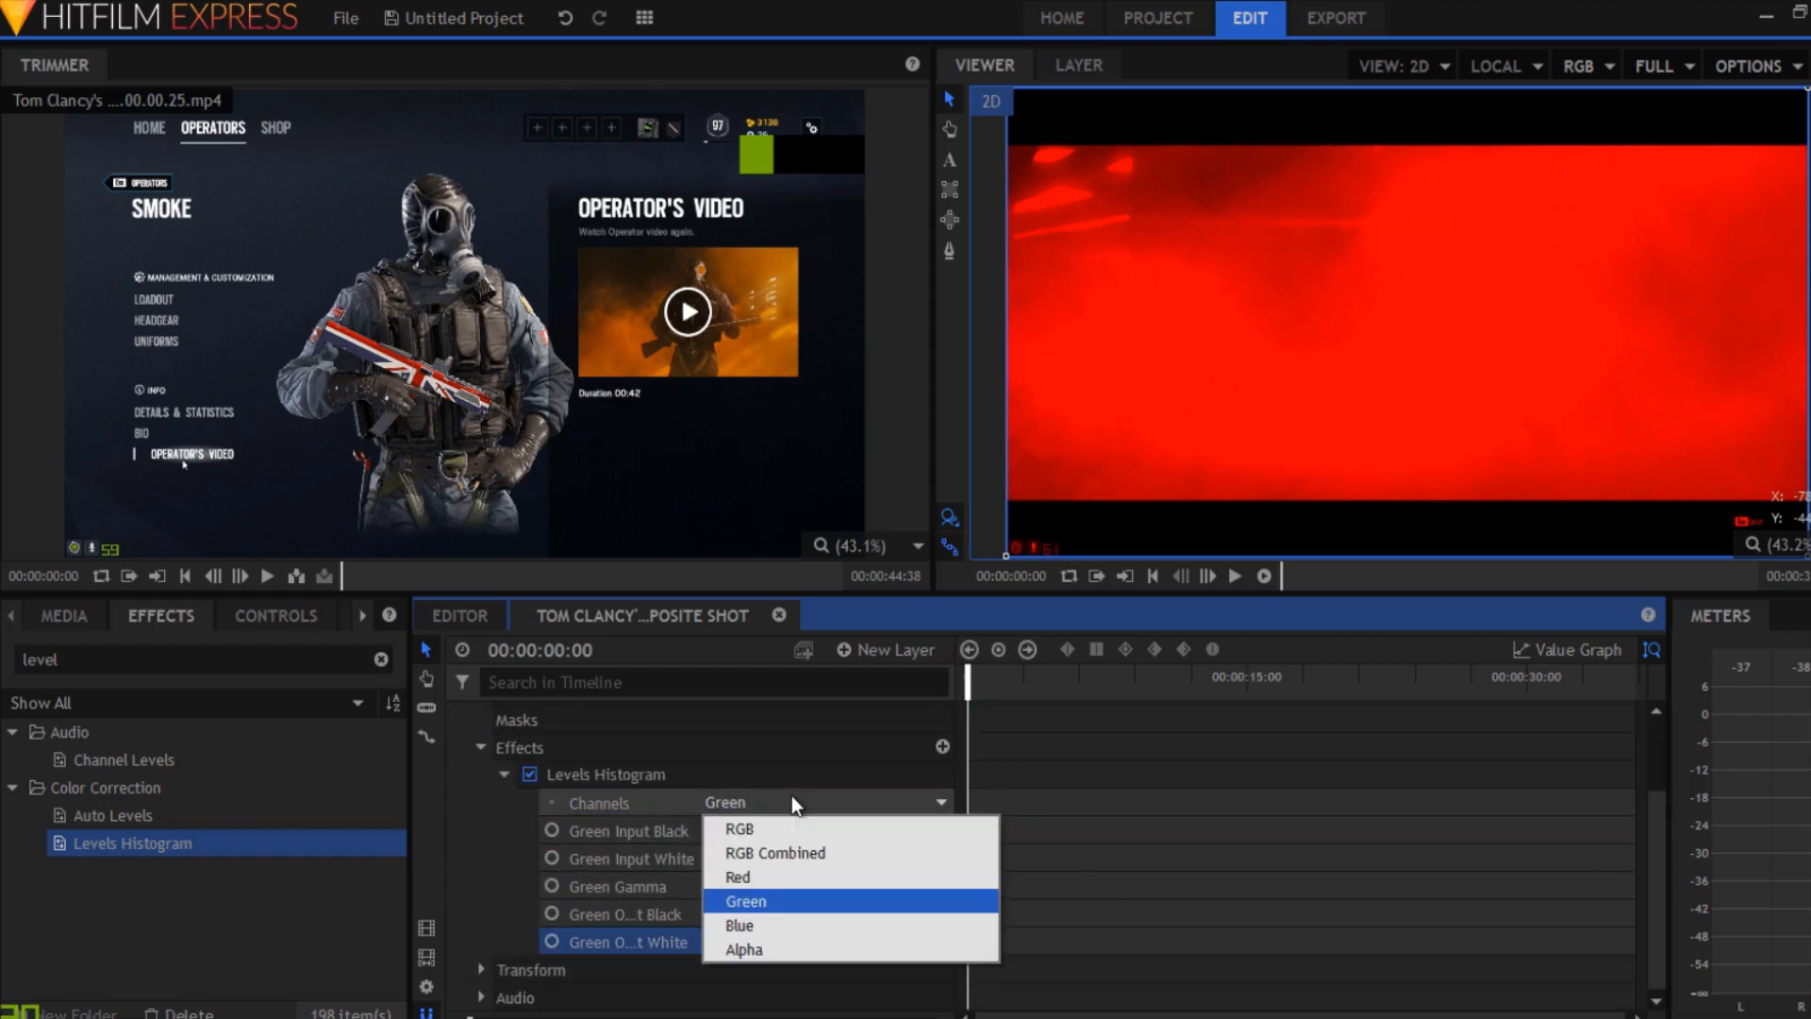
click(773, 869)
drag(877, 941, 868, 941)
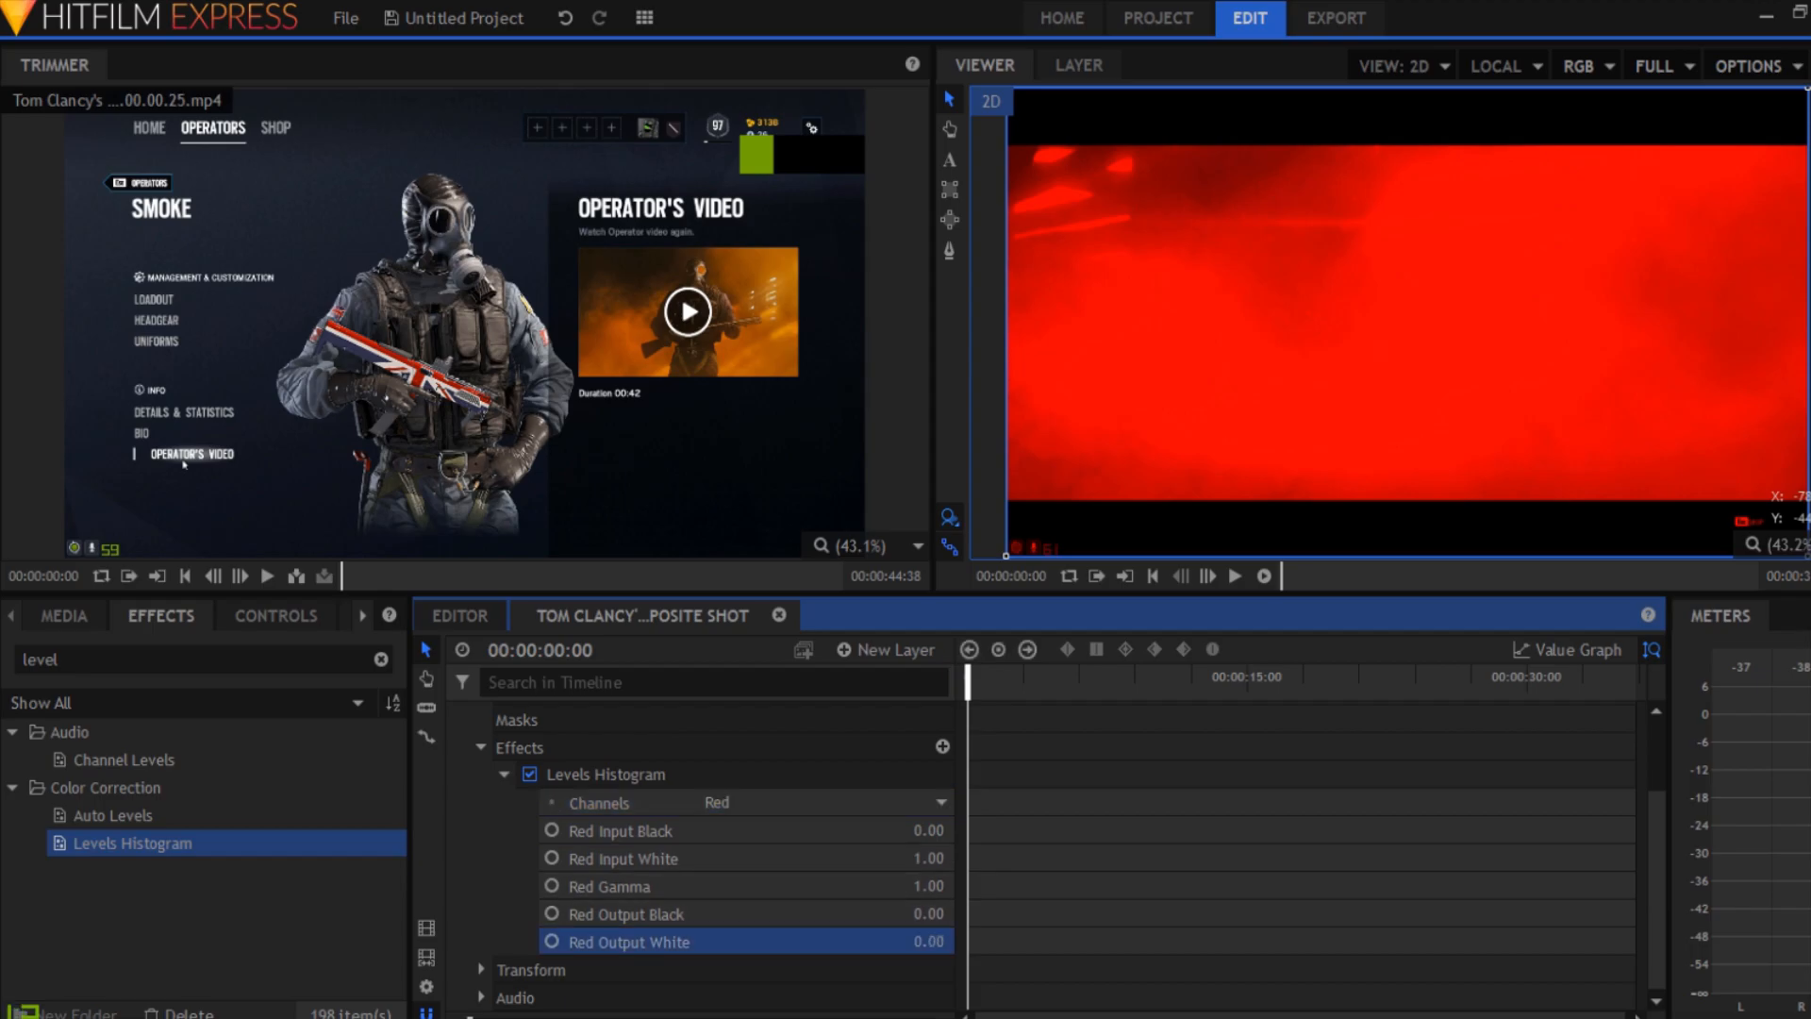
scroll(490, 745, up, 4)
click(483, 743)
click(483, 716)
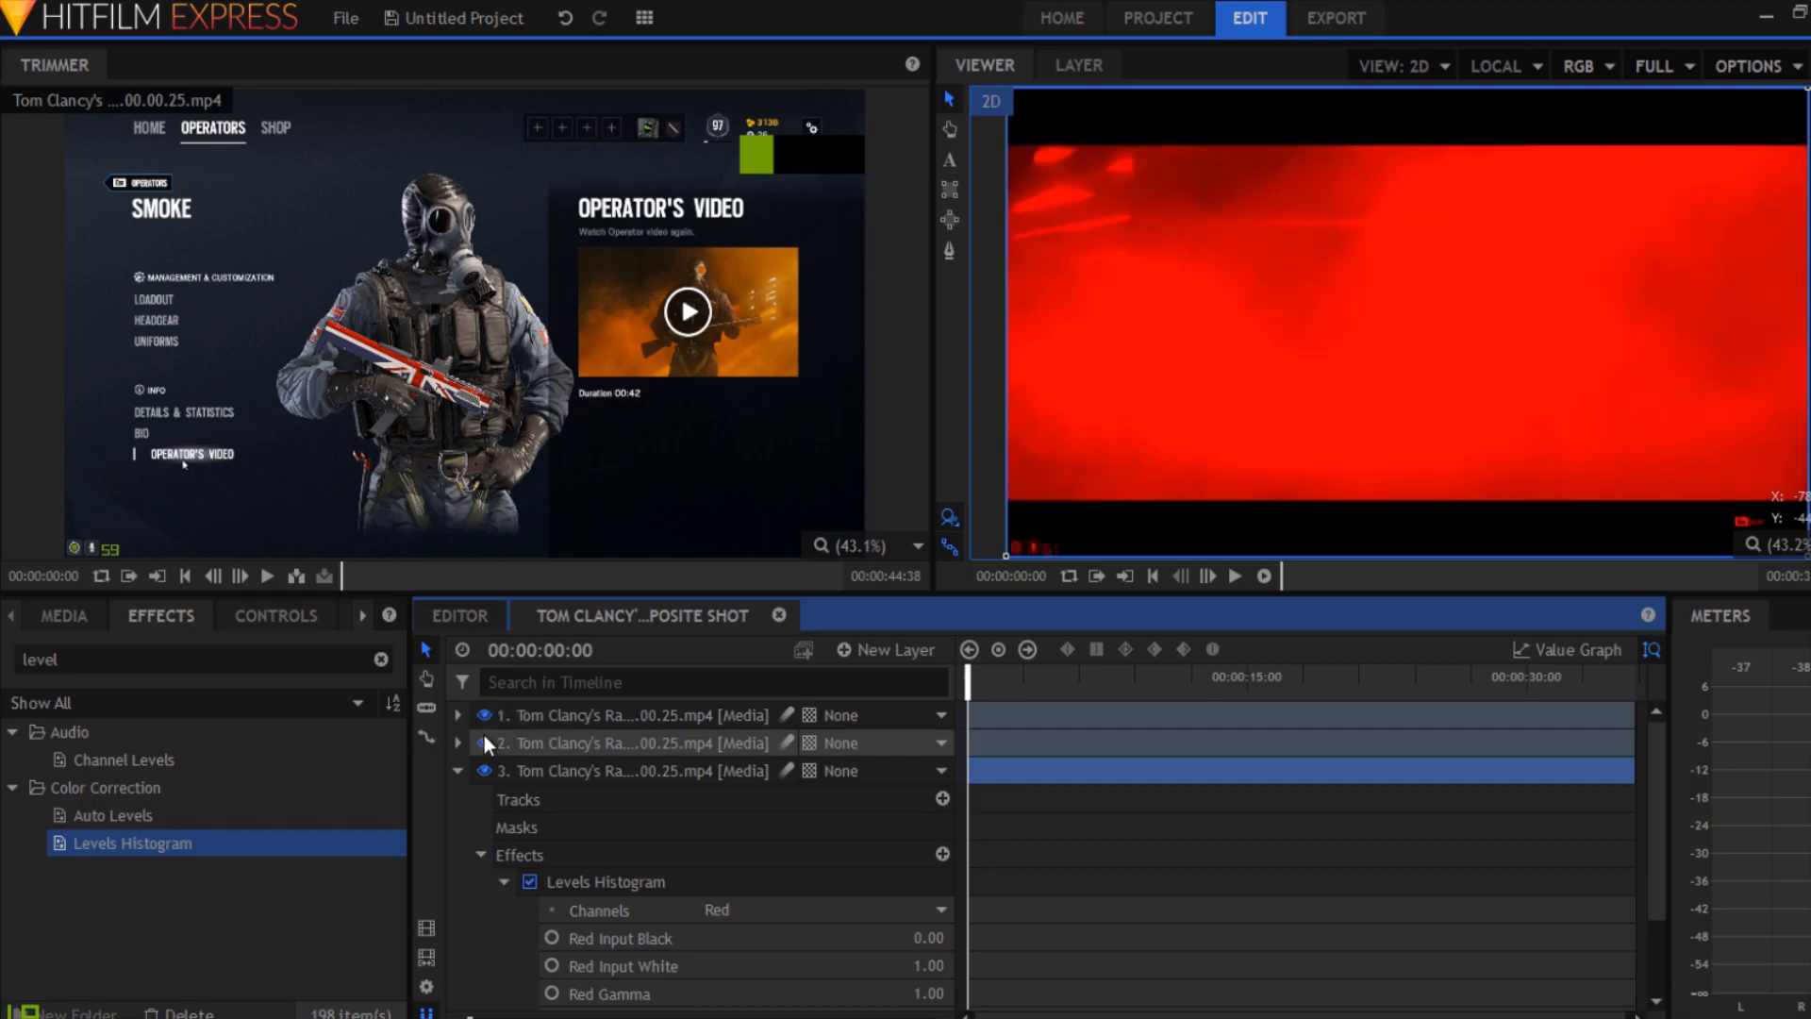
scroll(840, 805, down, 4)
right_click(619, 772)
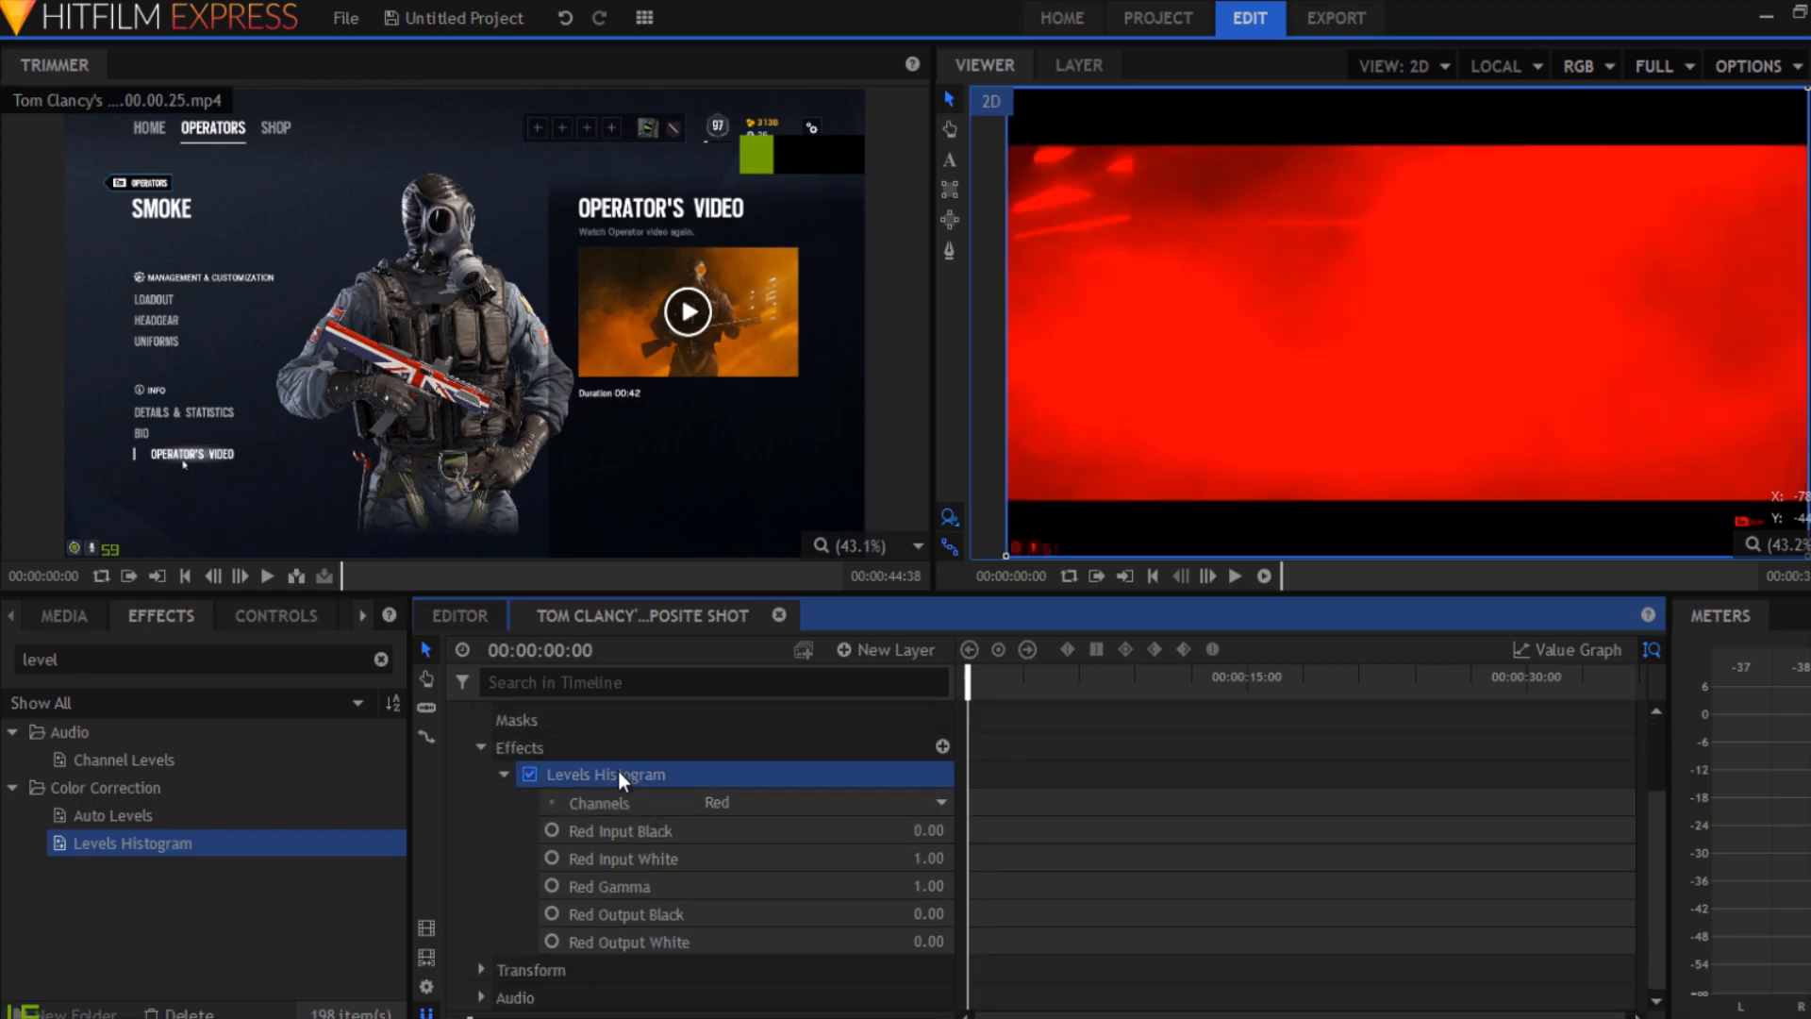
scroll(569, 765, up, 4)
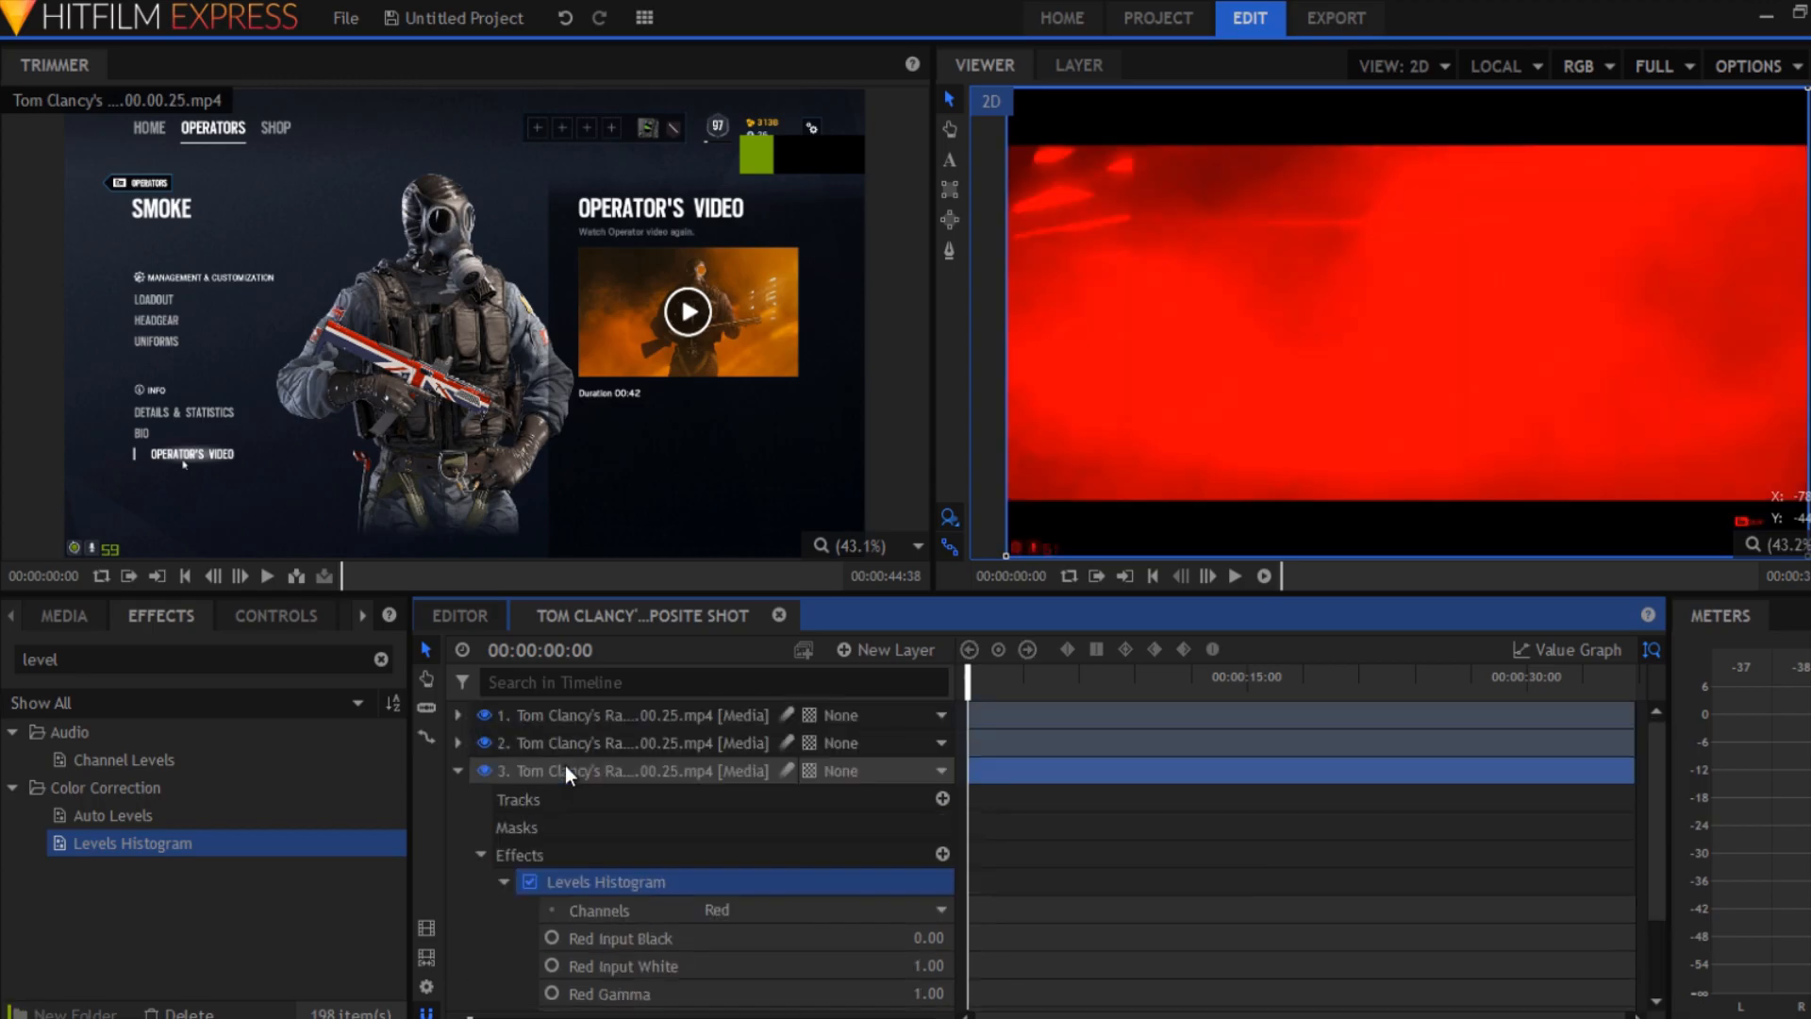
right_click(577, 878)
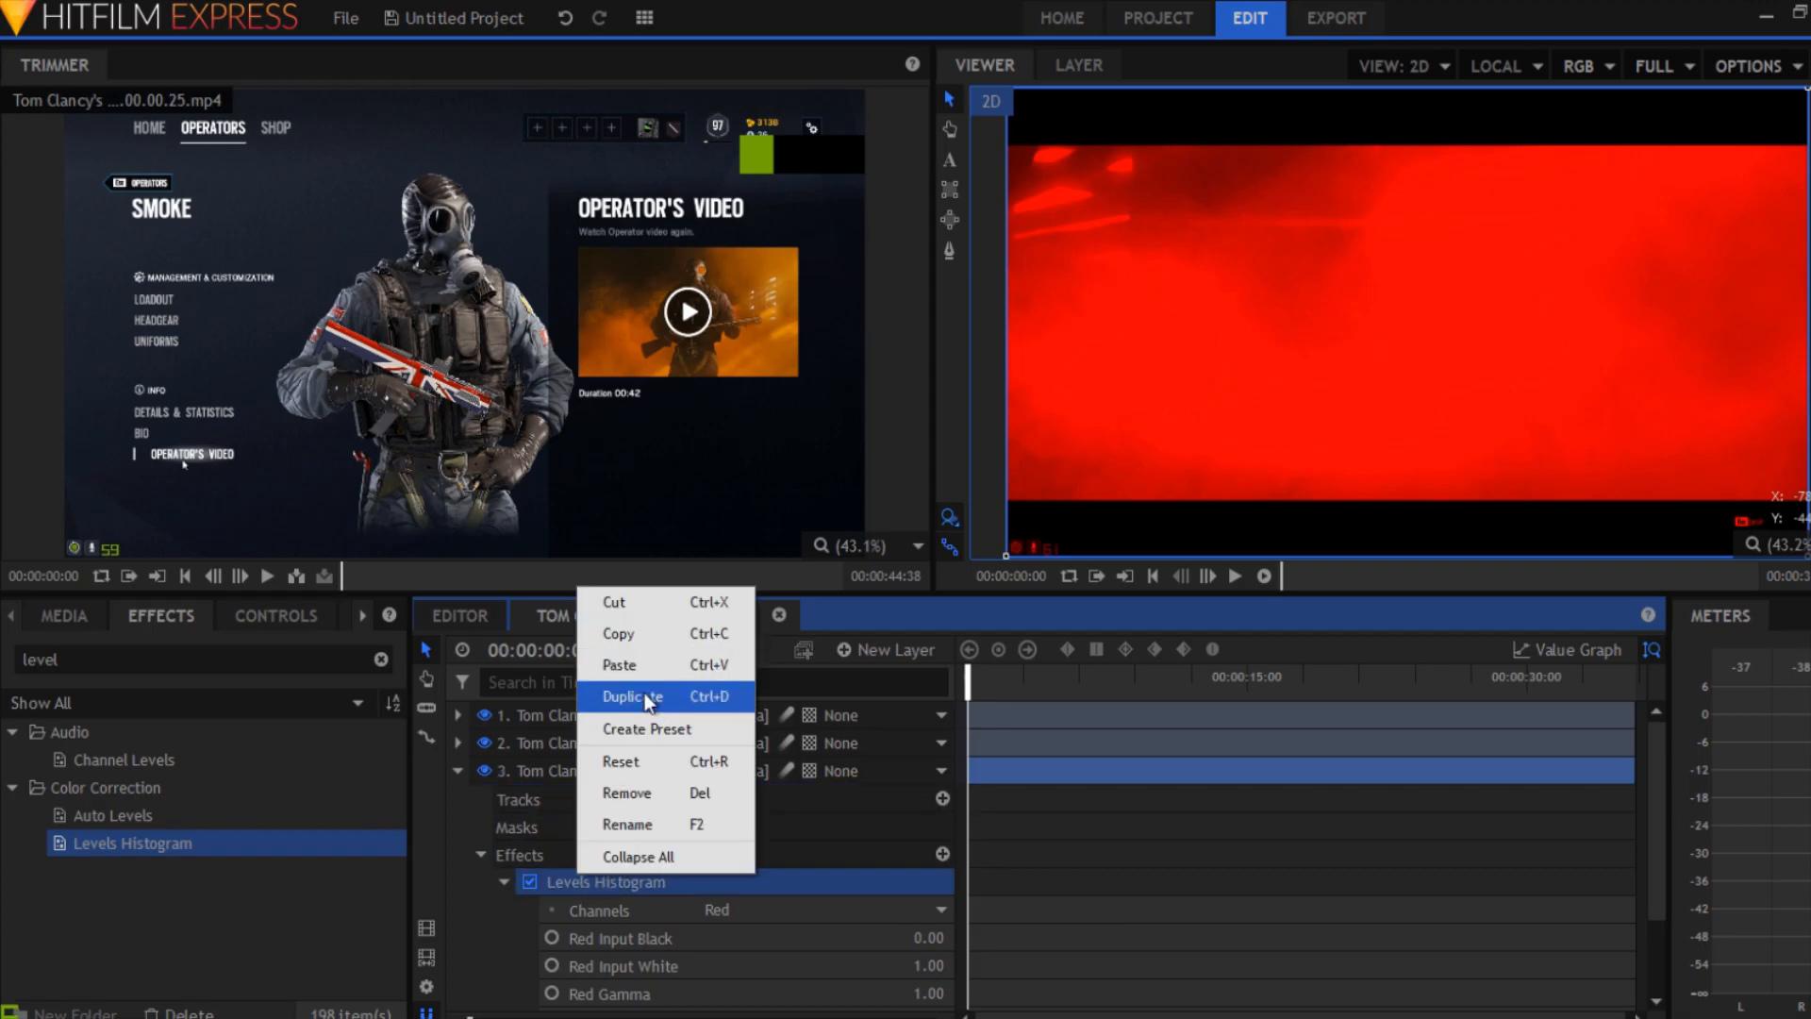
click(651, 726)
text(LH BLUE)
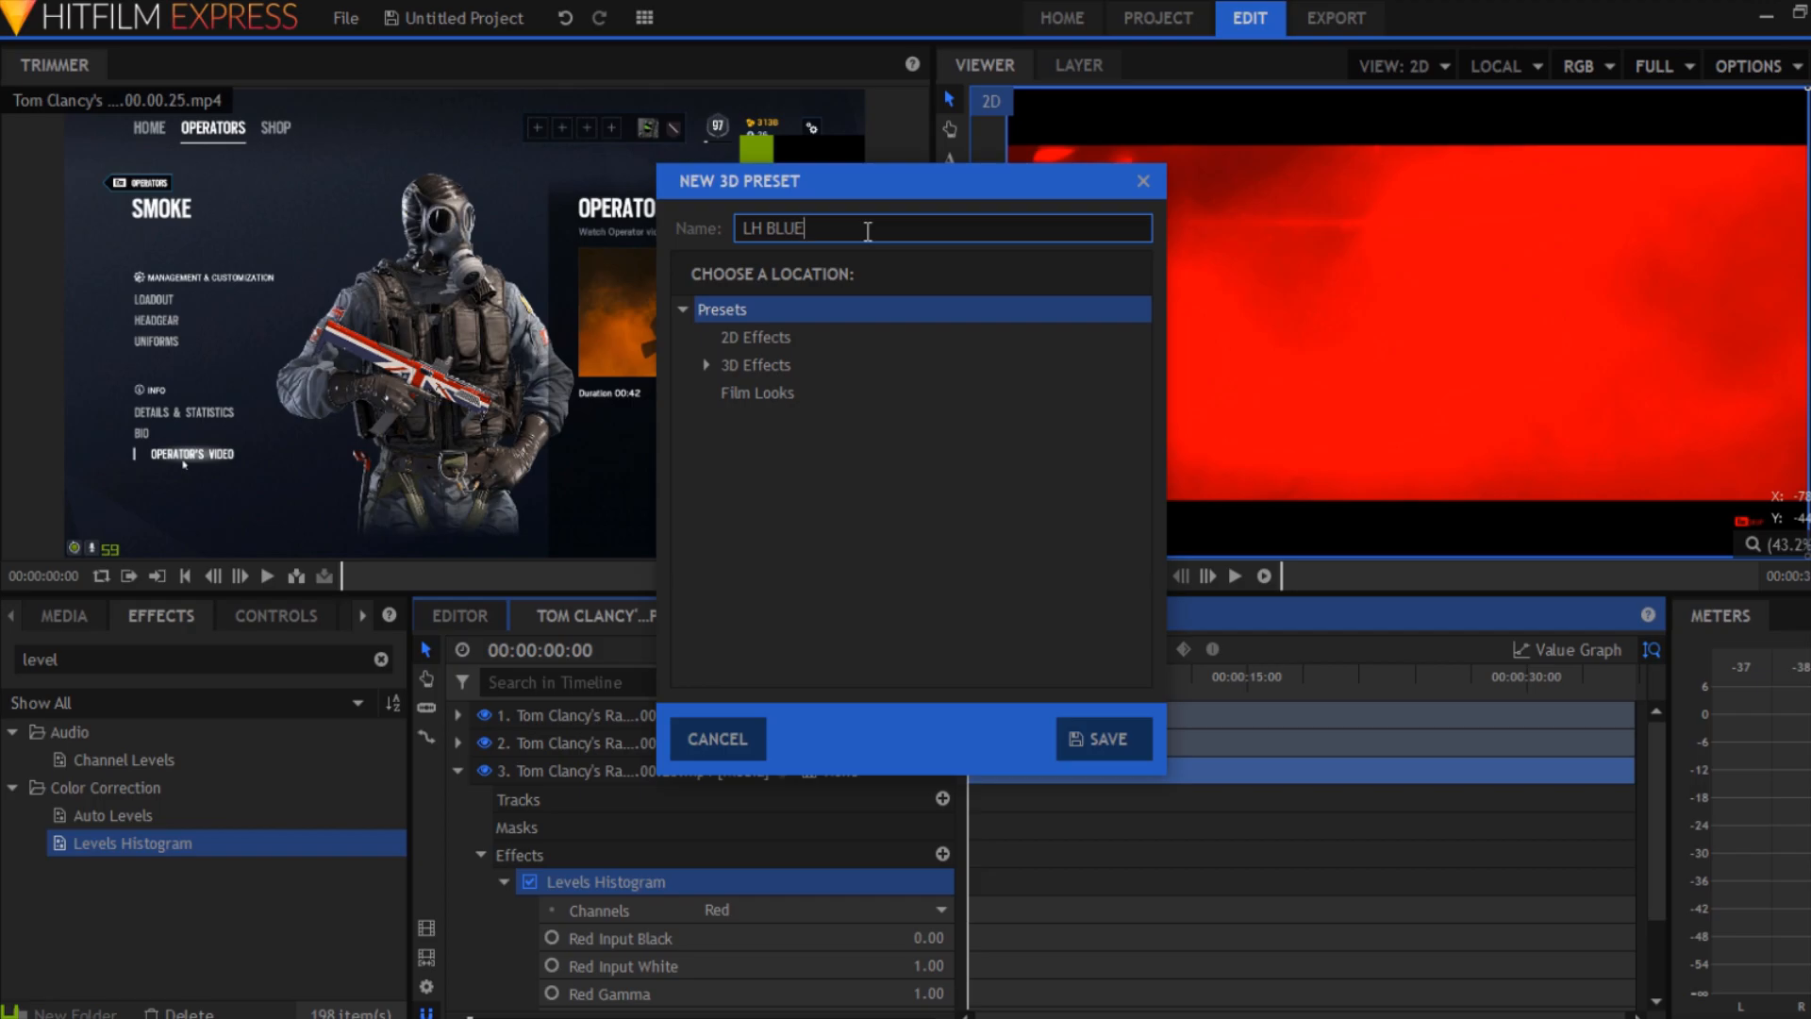
click(741, 726)
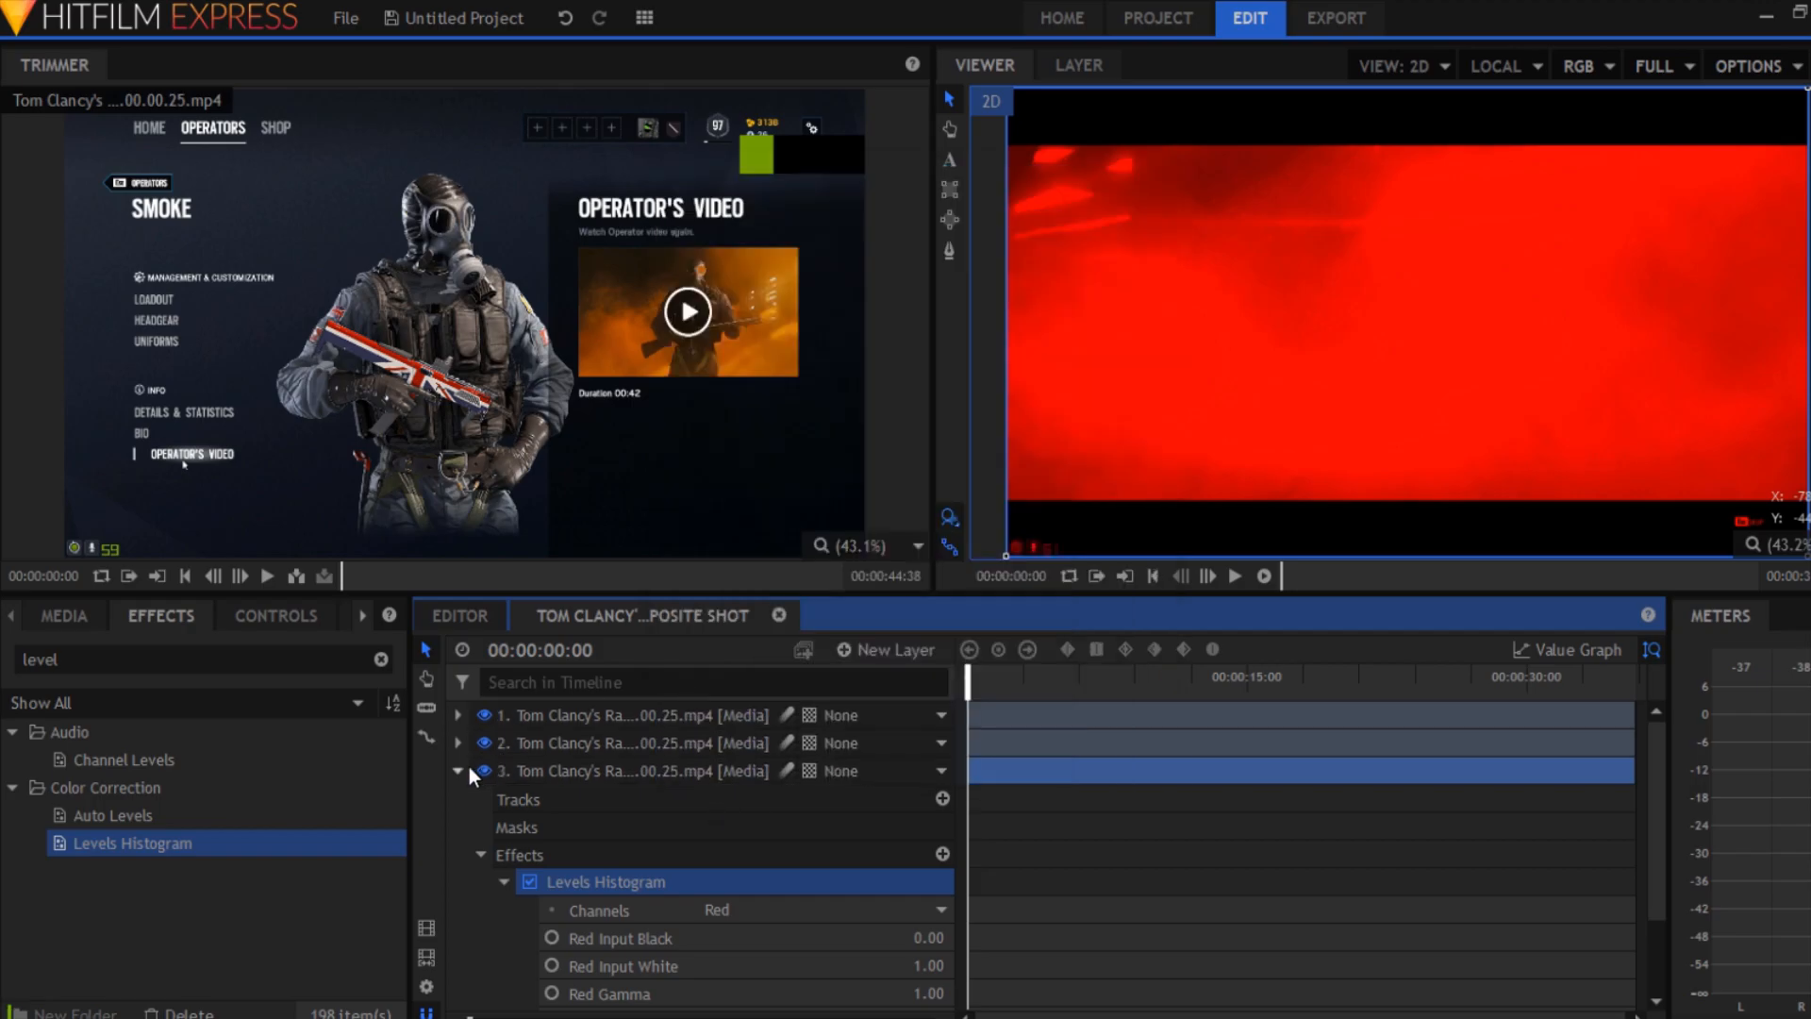
- Collapse layer 3's properties and clear the search term from the effects library
click(459, 770)
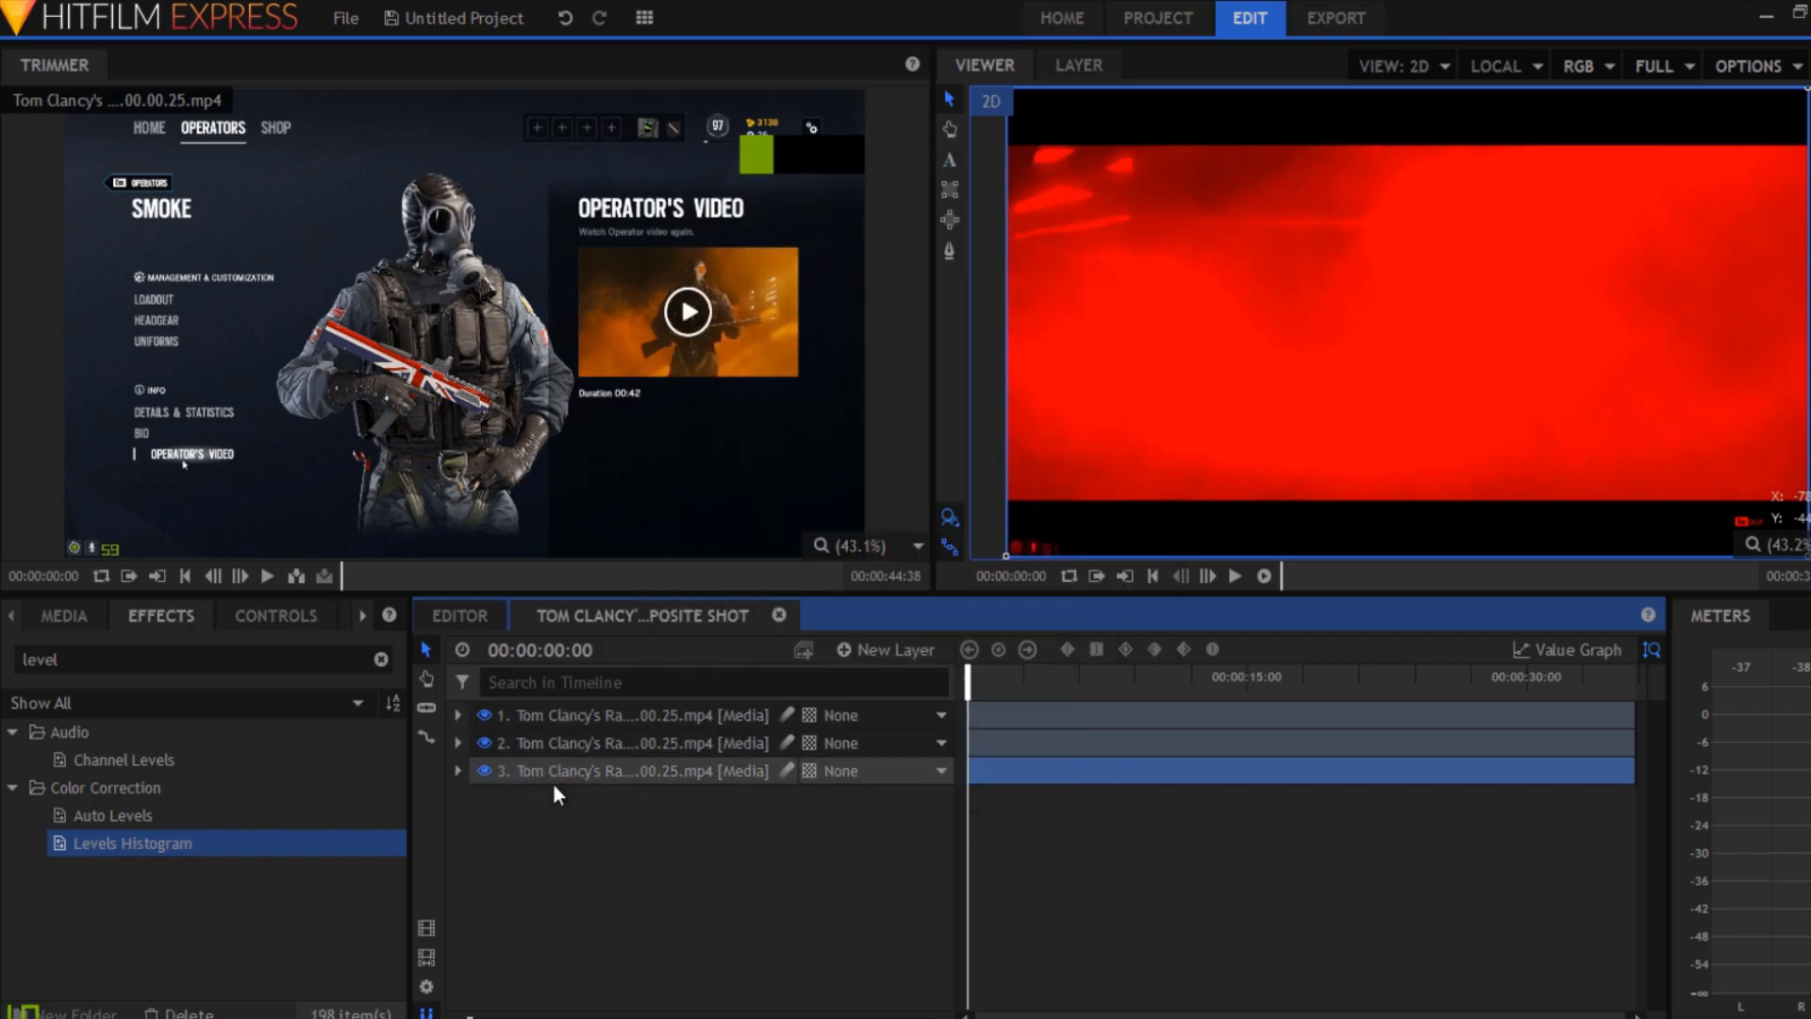
click(123, 666)
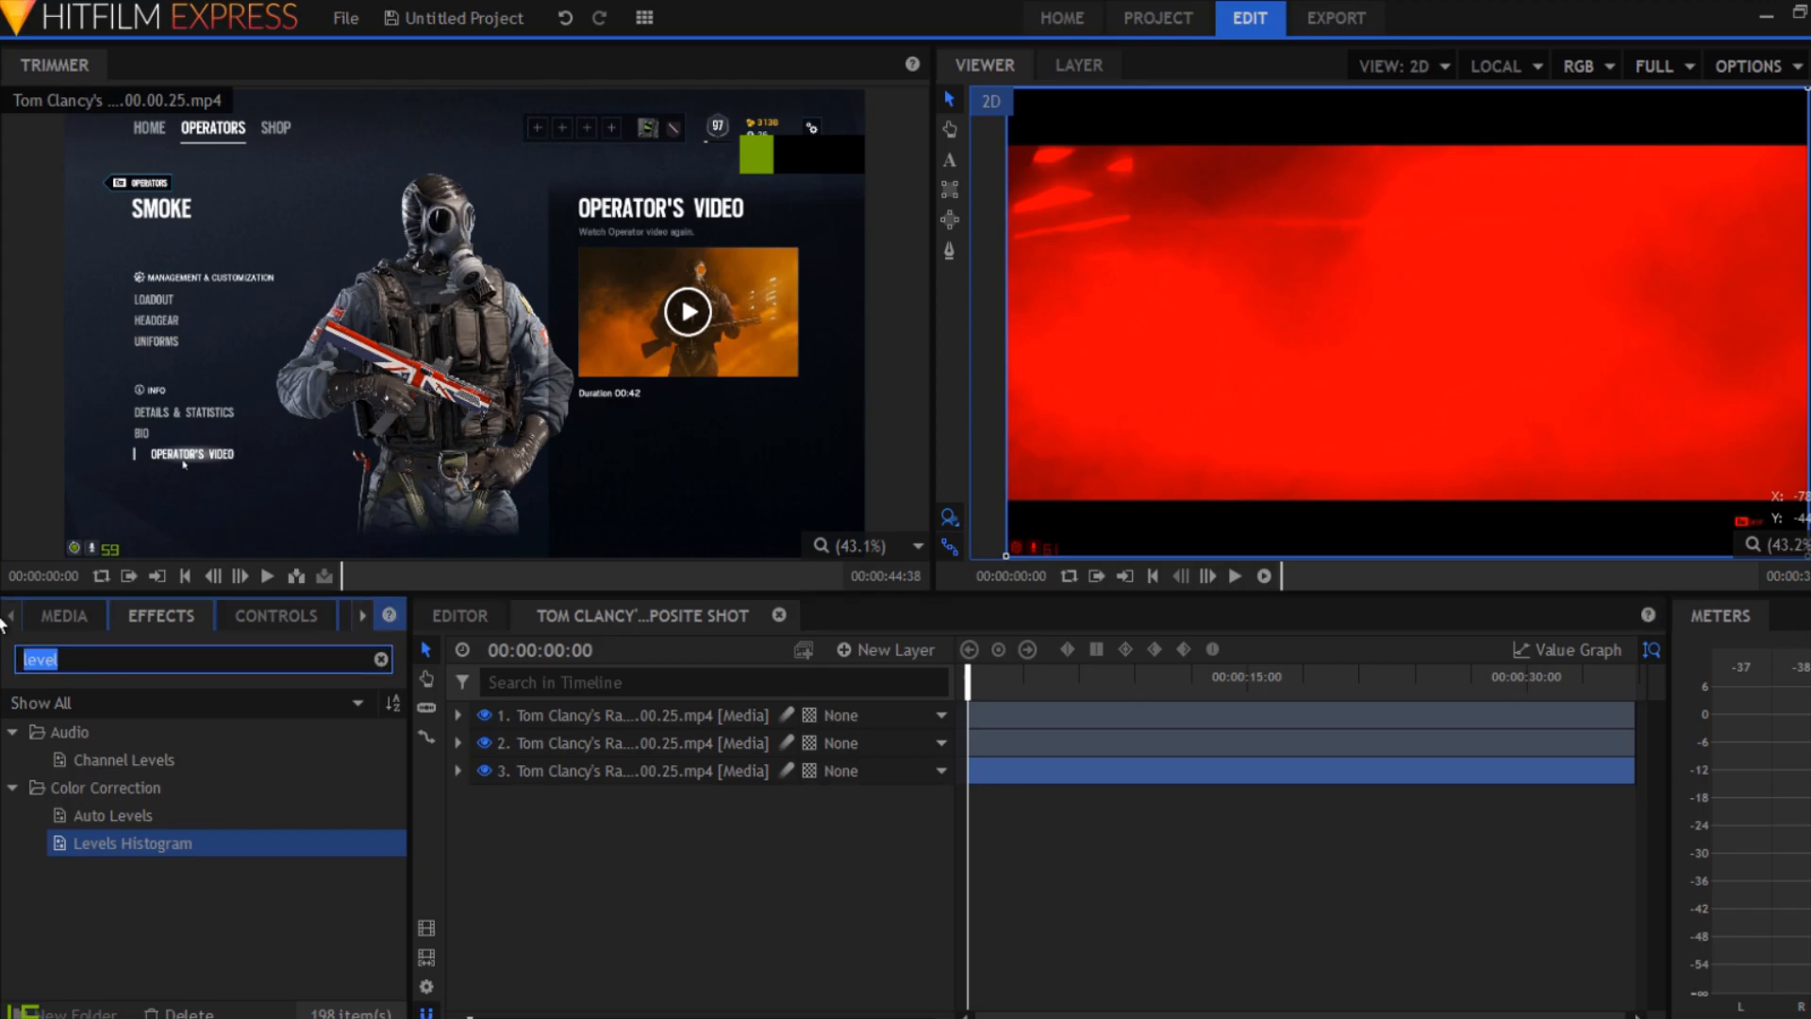
key(BackSpace)
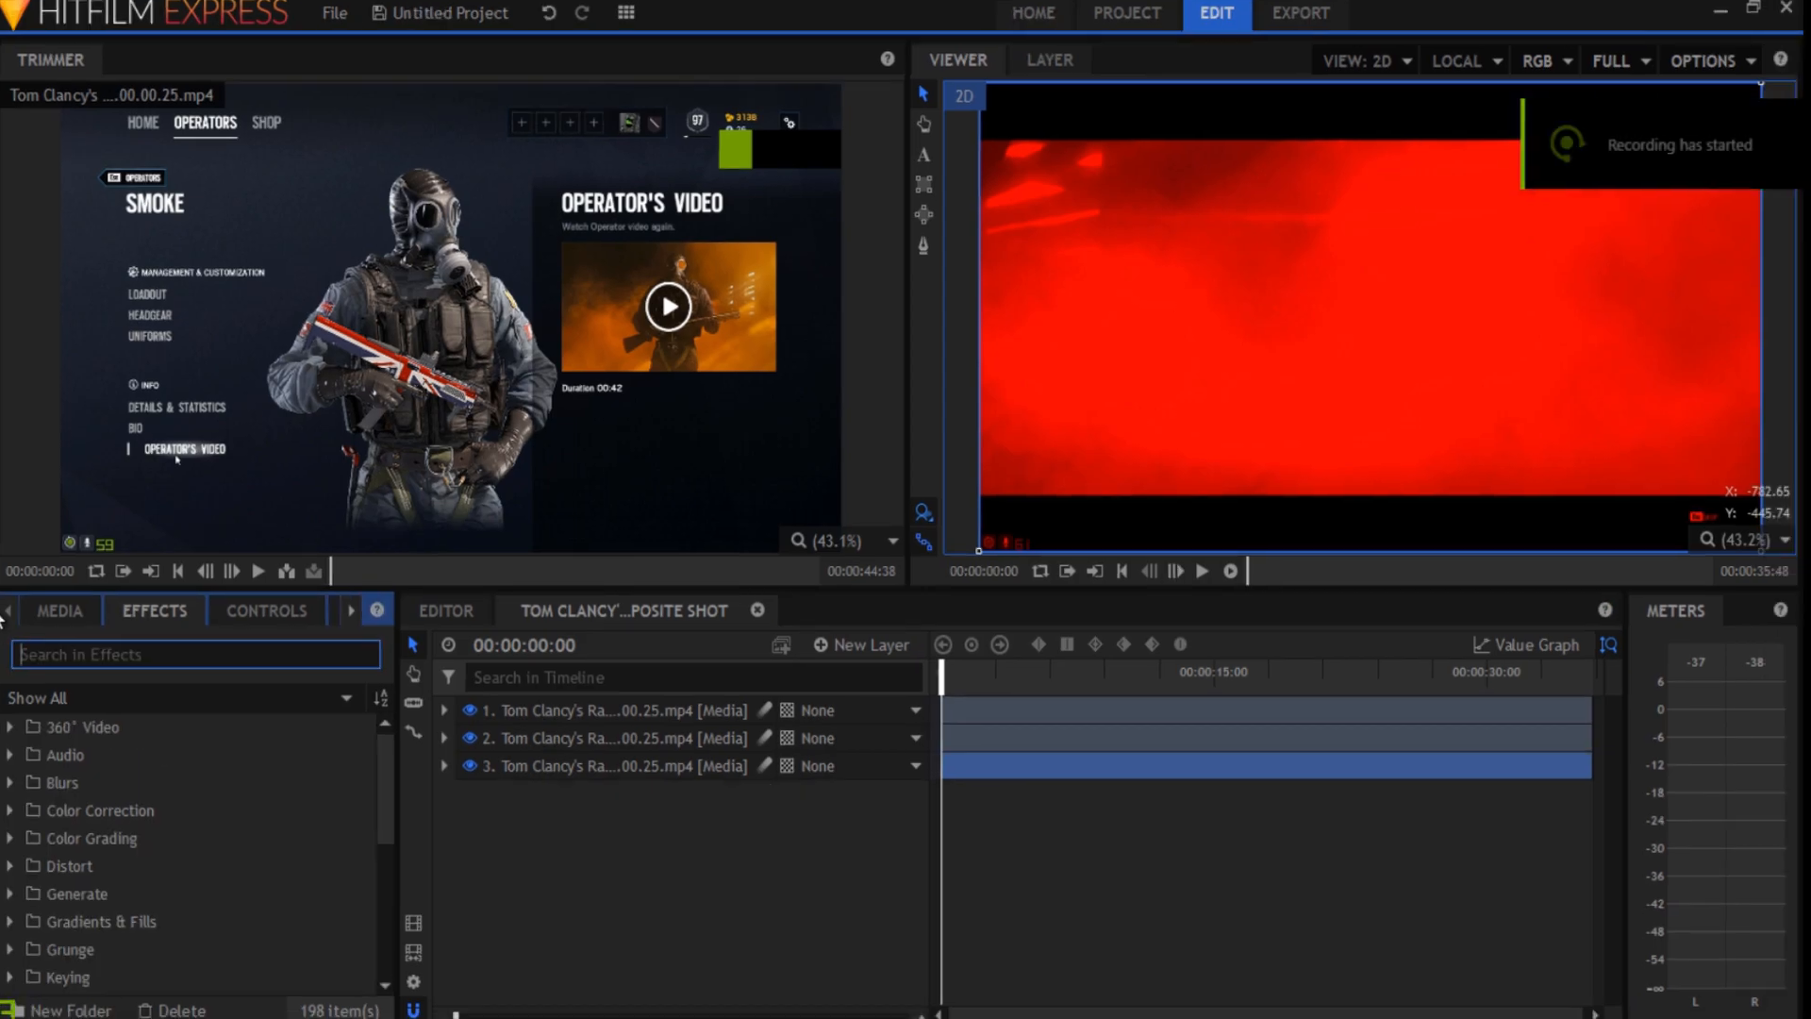
- Set the blend mode of layer 1 and layer 2 to Lighten
click(587, 710)
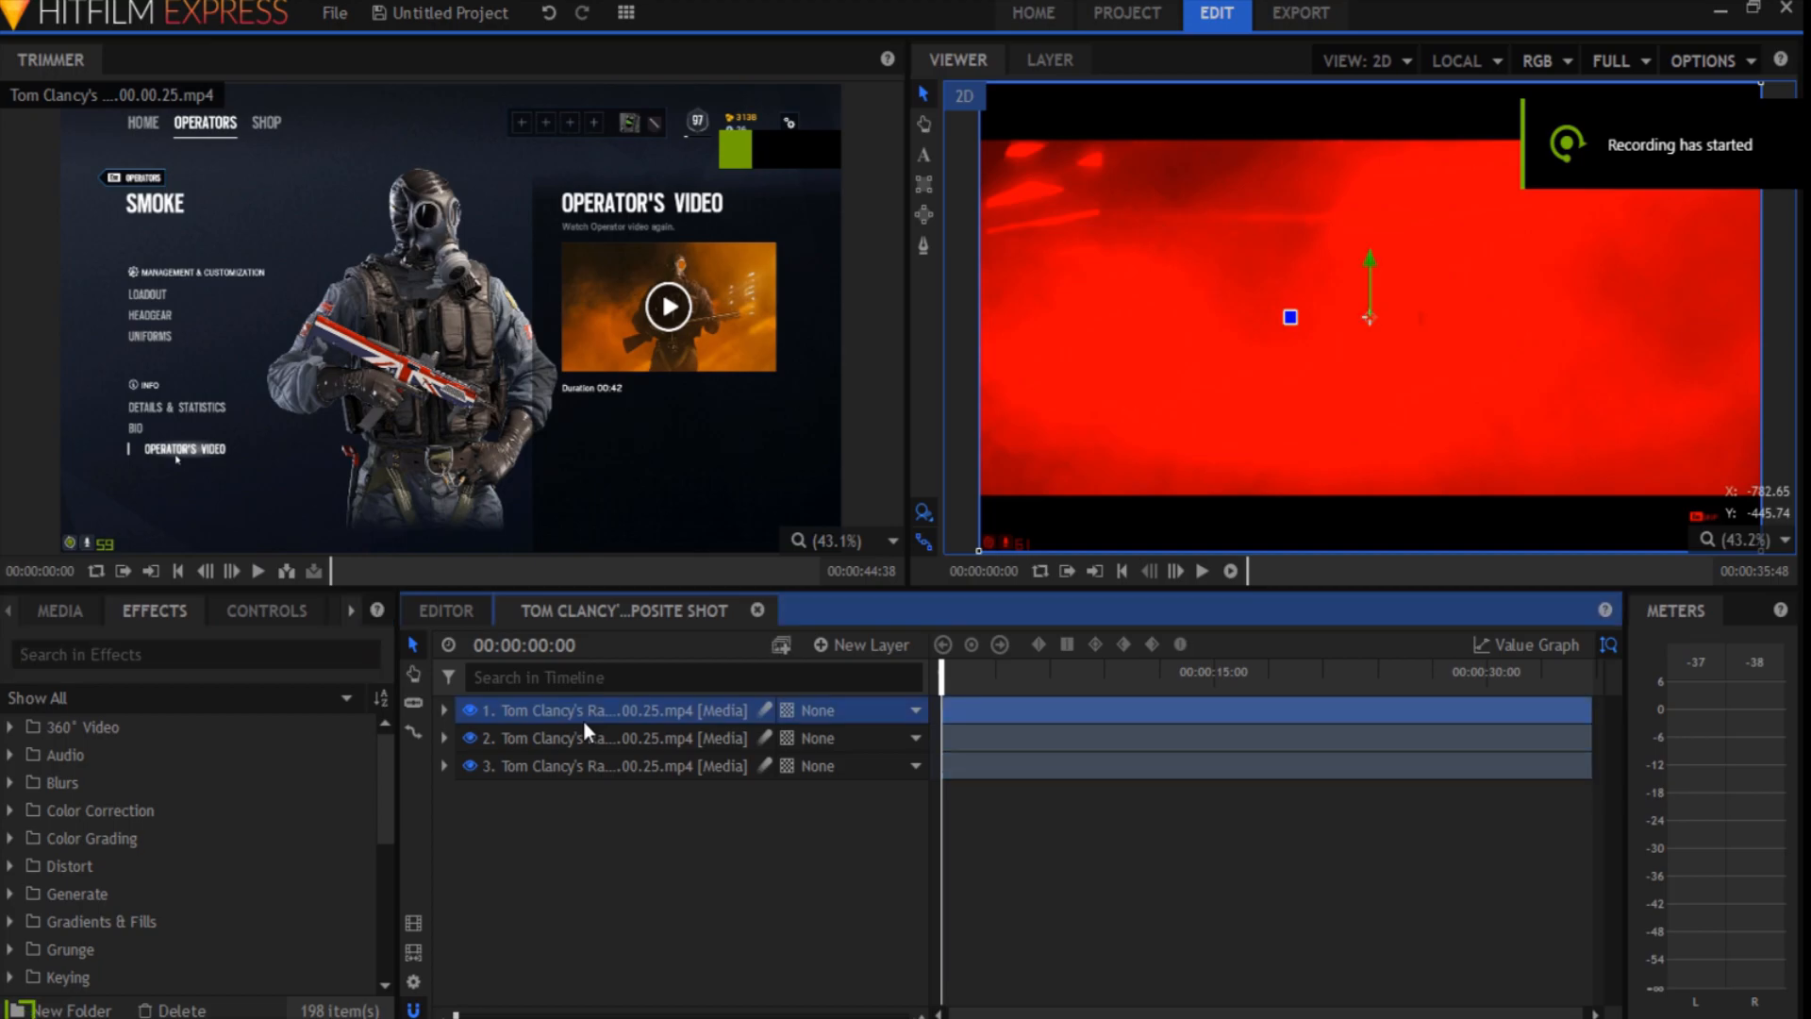
right_click(583, 719)
mouse_move(634, 100)
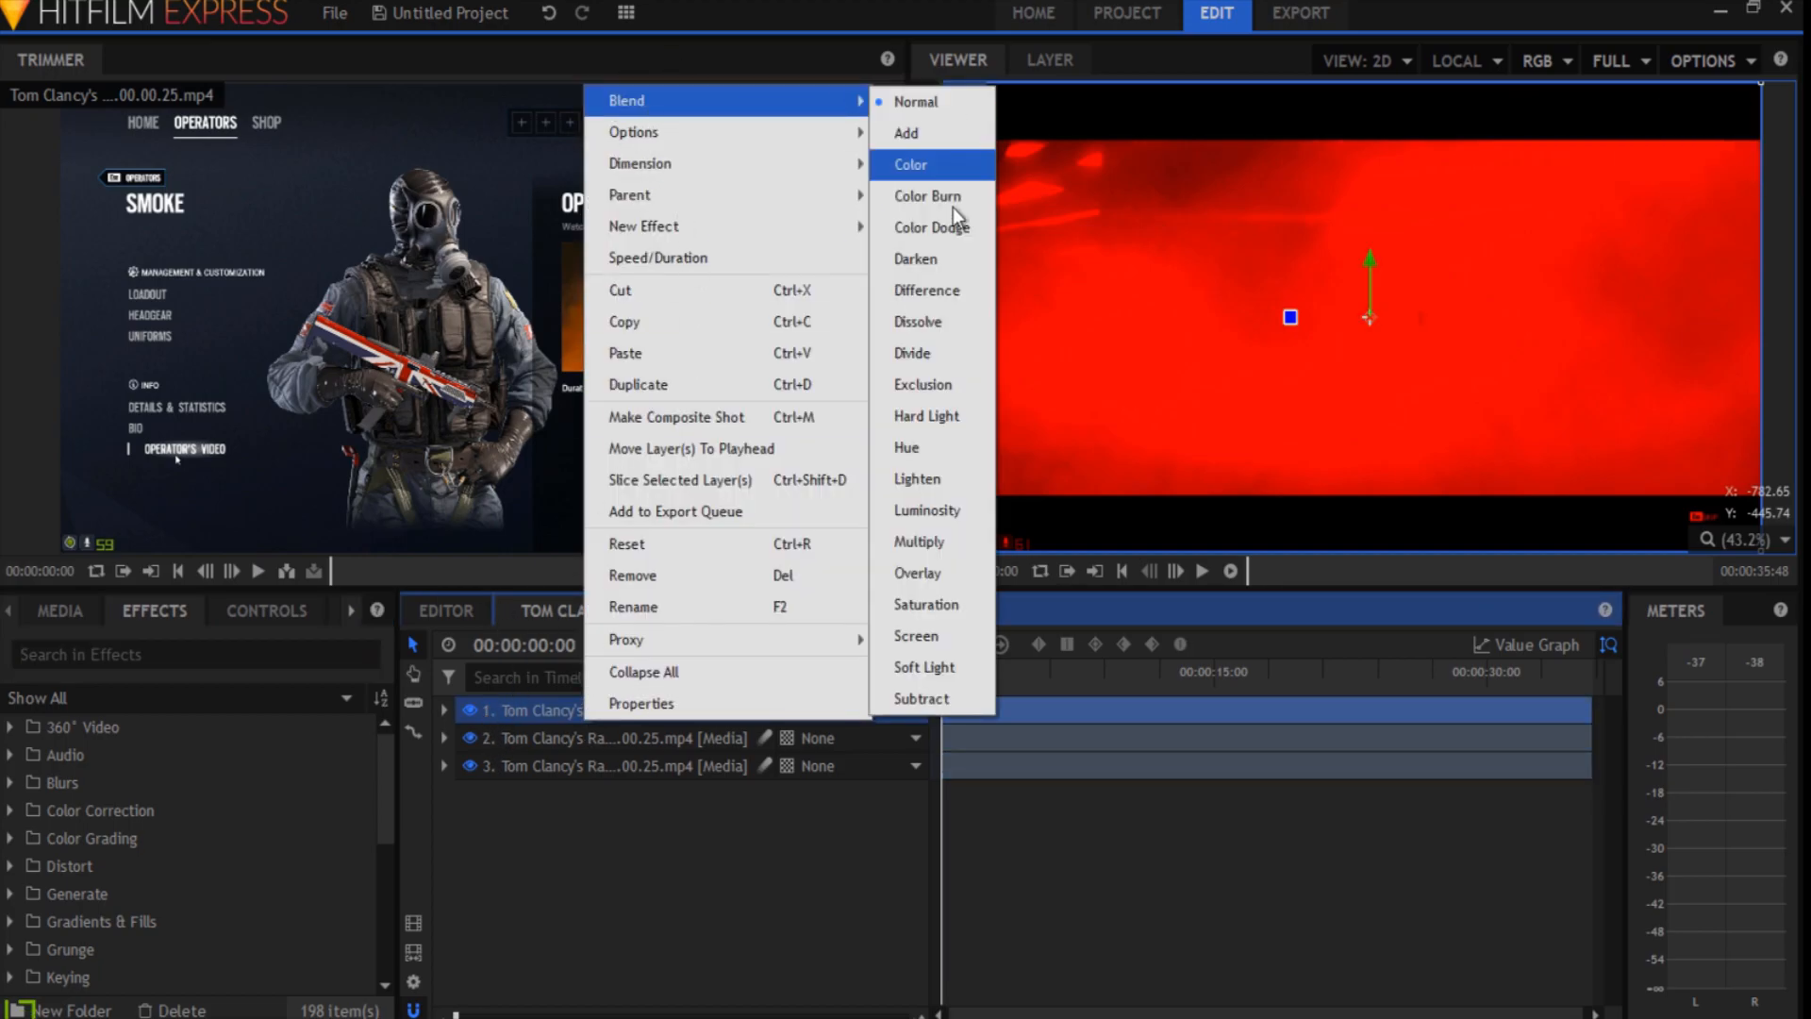
click(942, 489)
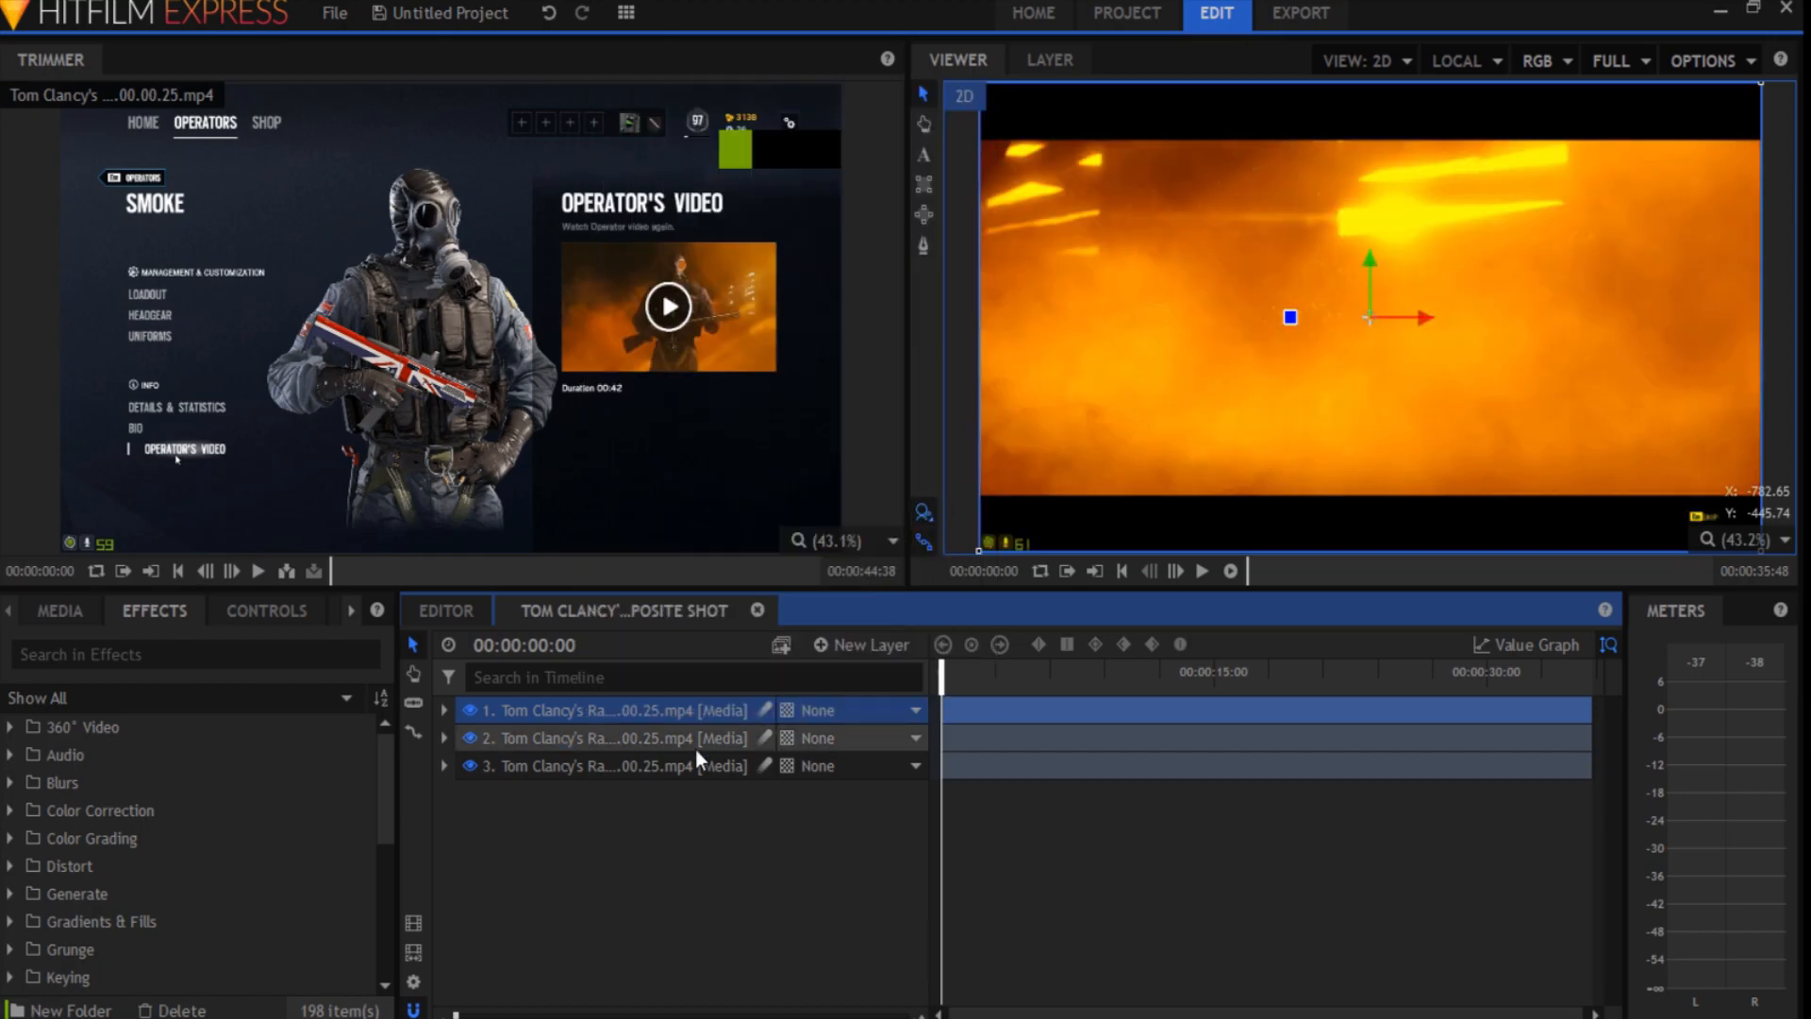
click(598, 731)
right_click(596, 732)
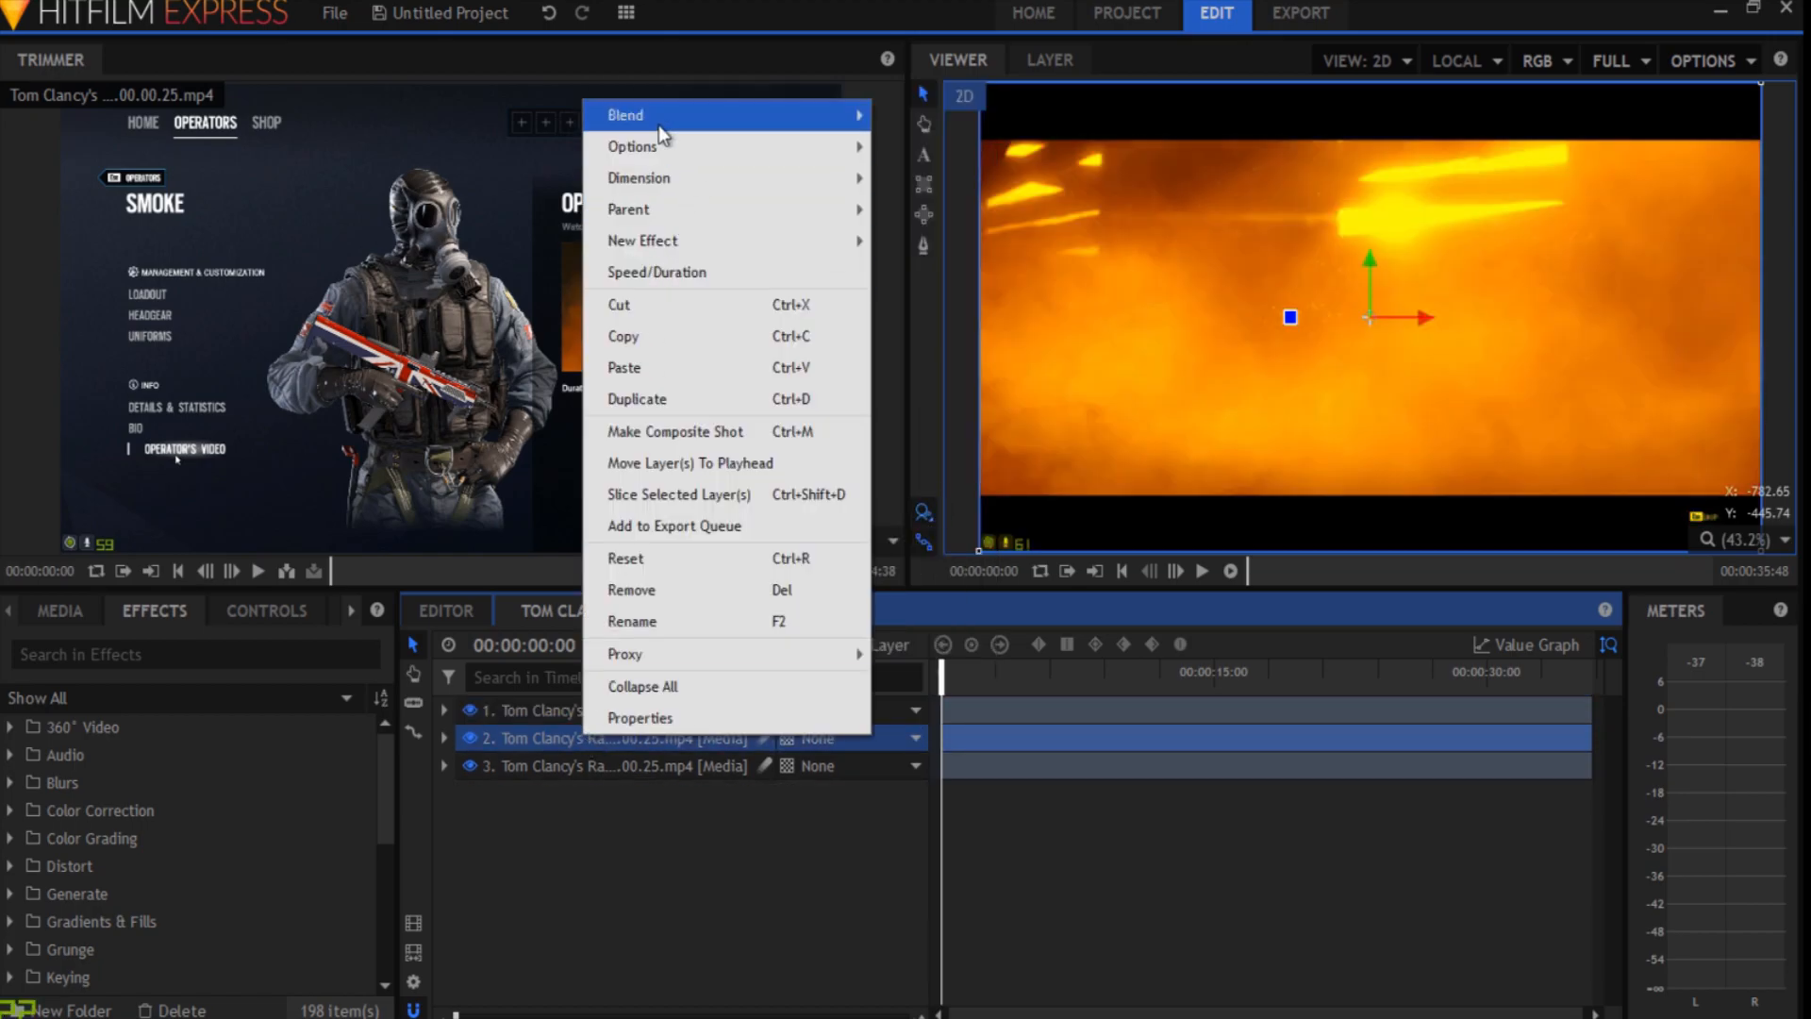
mouse_move(661, 135)
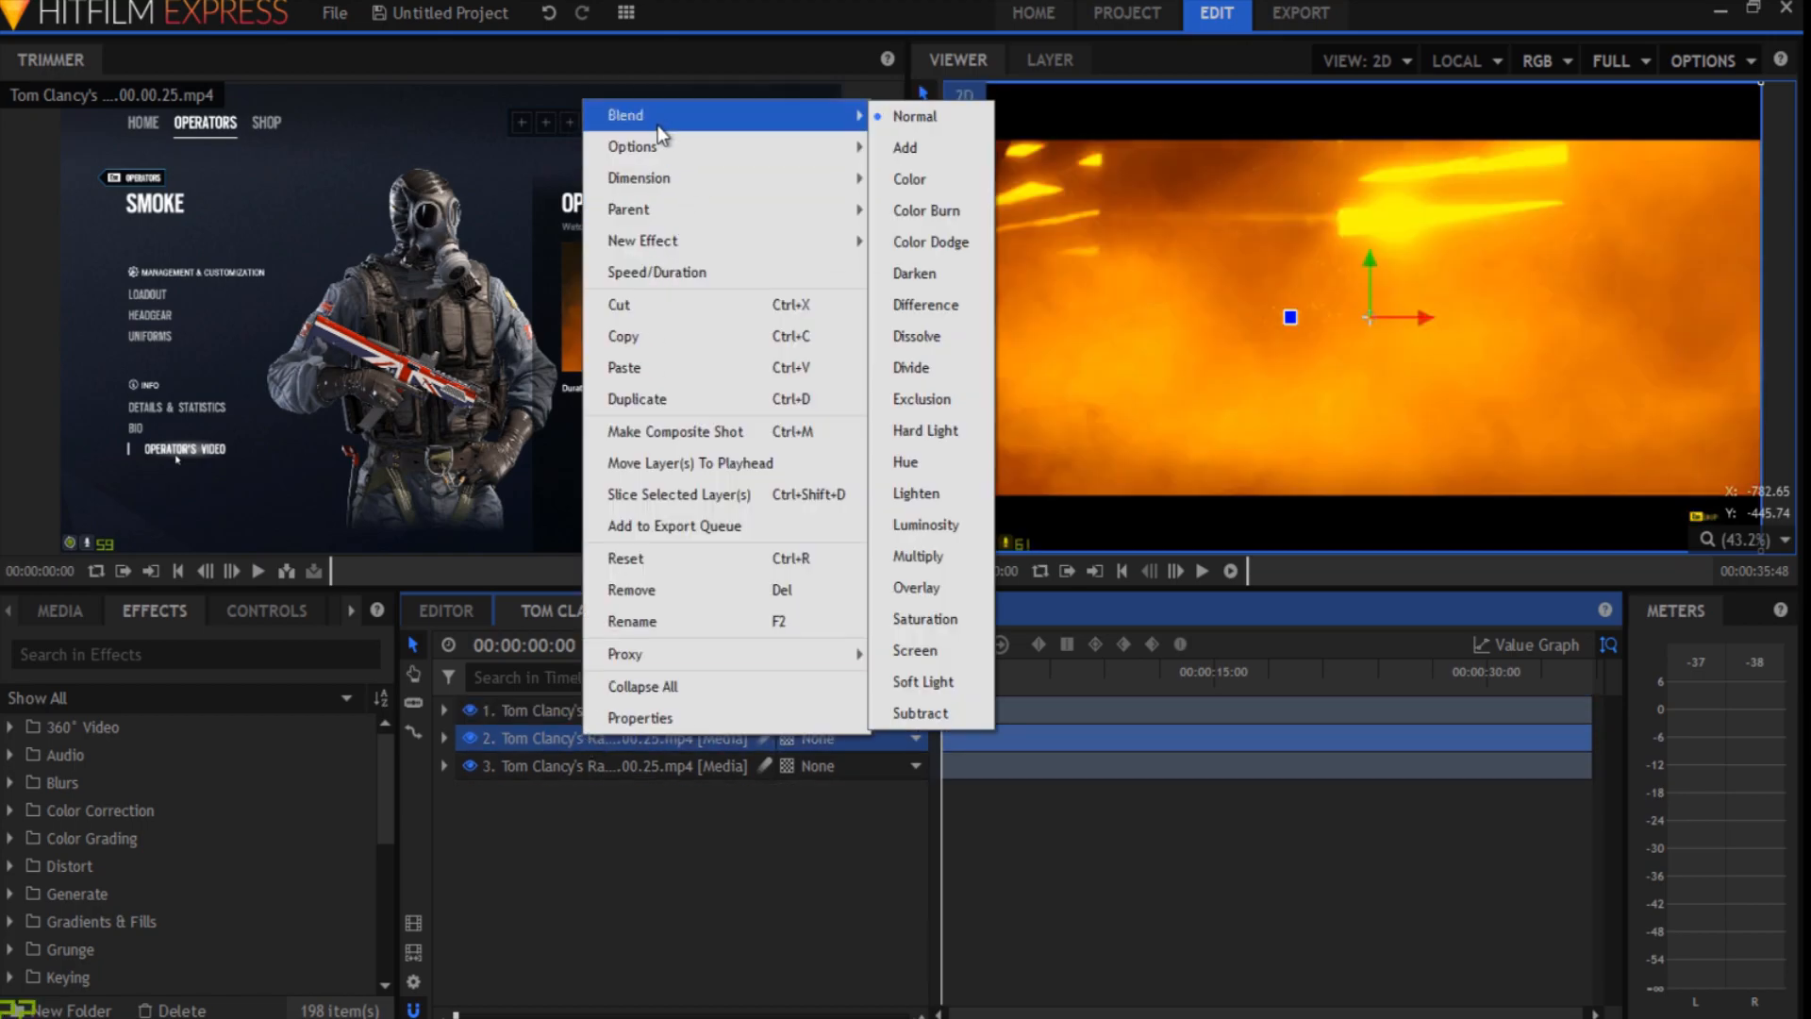
click(911, 491)
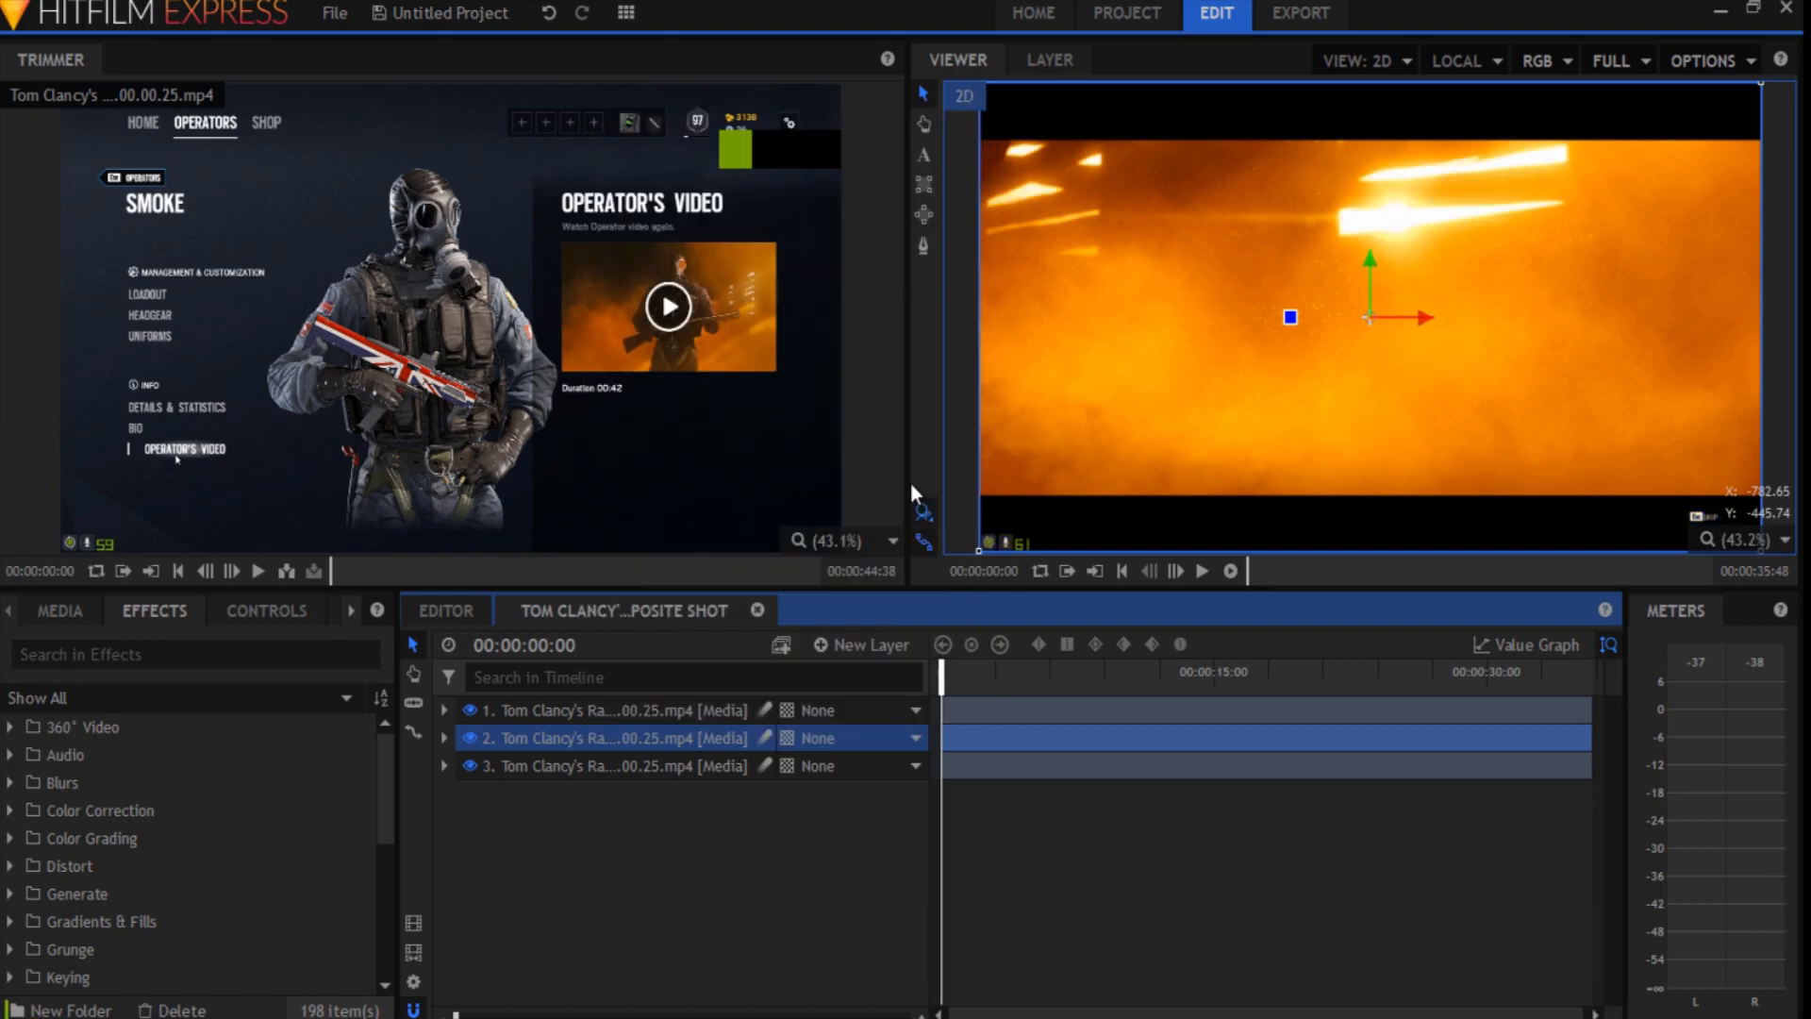
- Go to 00:00:30:16 in the composite shot and toggle the layers' visibility to check the individual colour channels
click(1532, 678)
click(1490, 672)
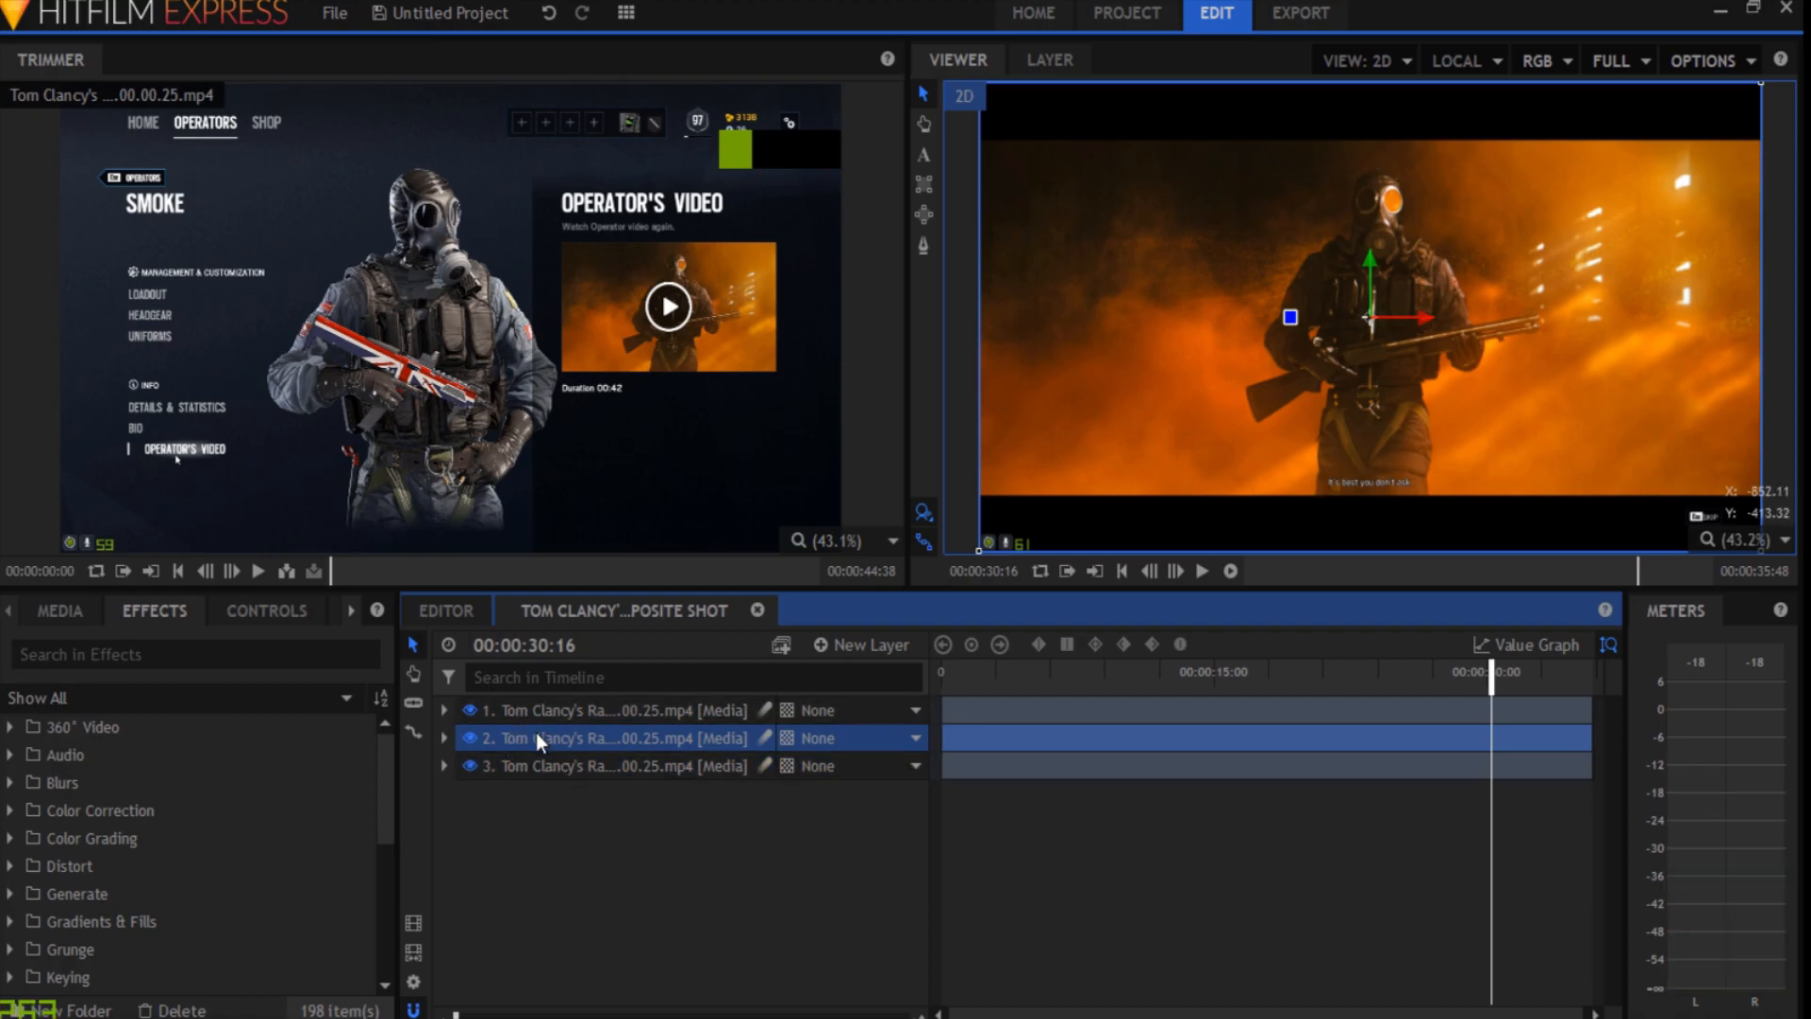
click(468, 763)
click(468, 719)
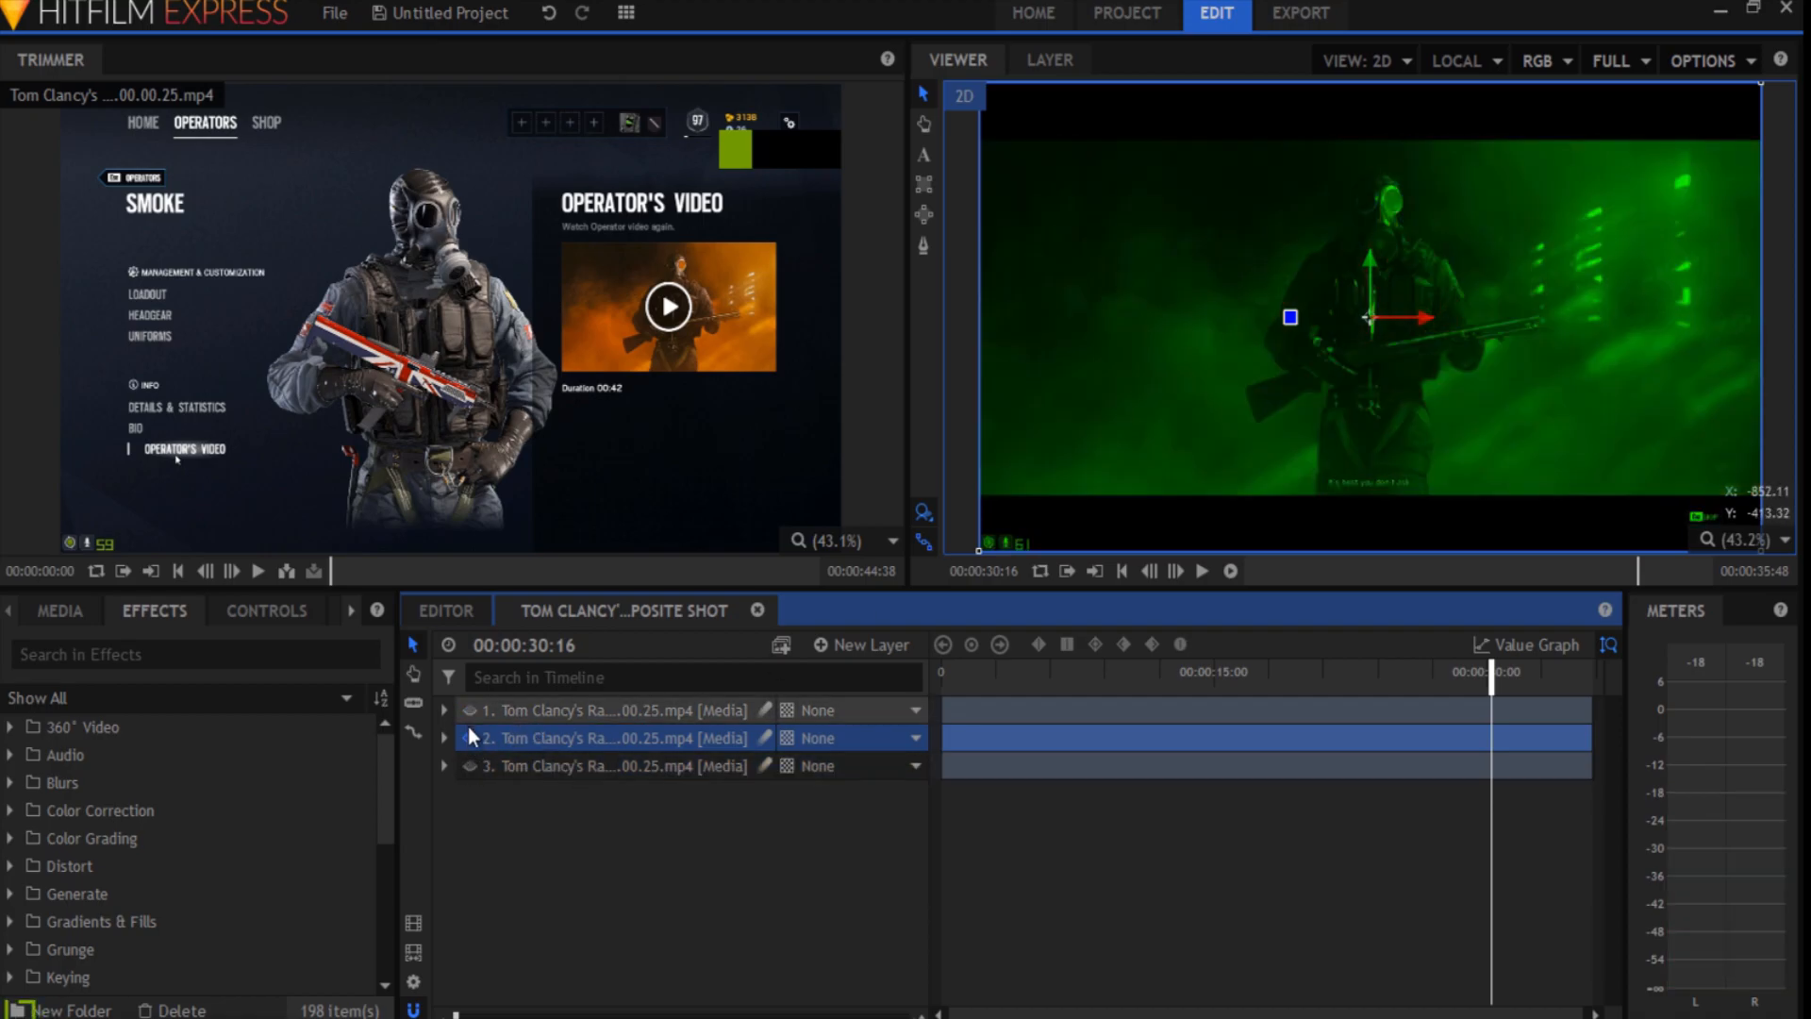
click(468, 709)
click(468, 765)
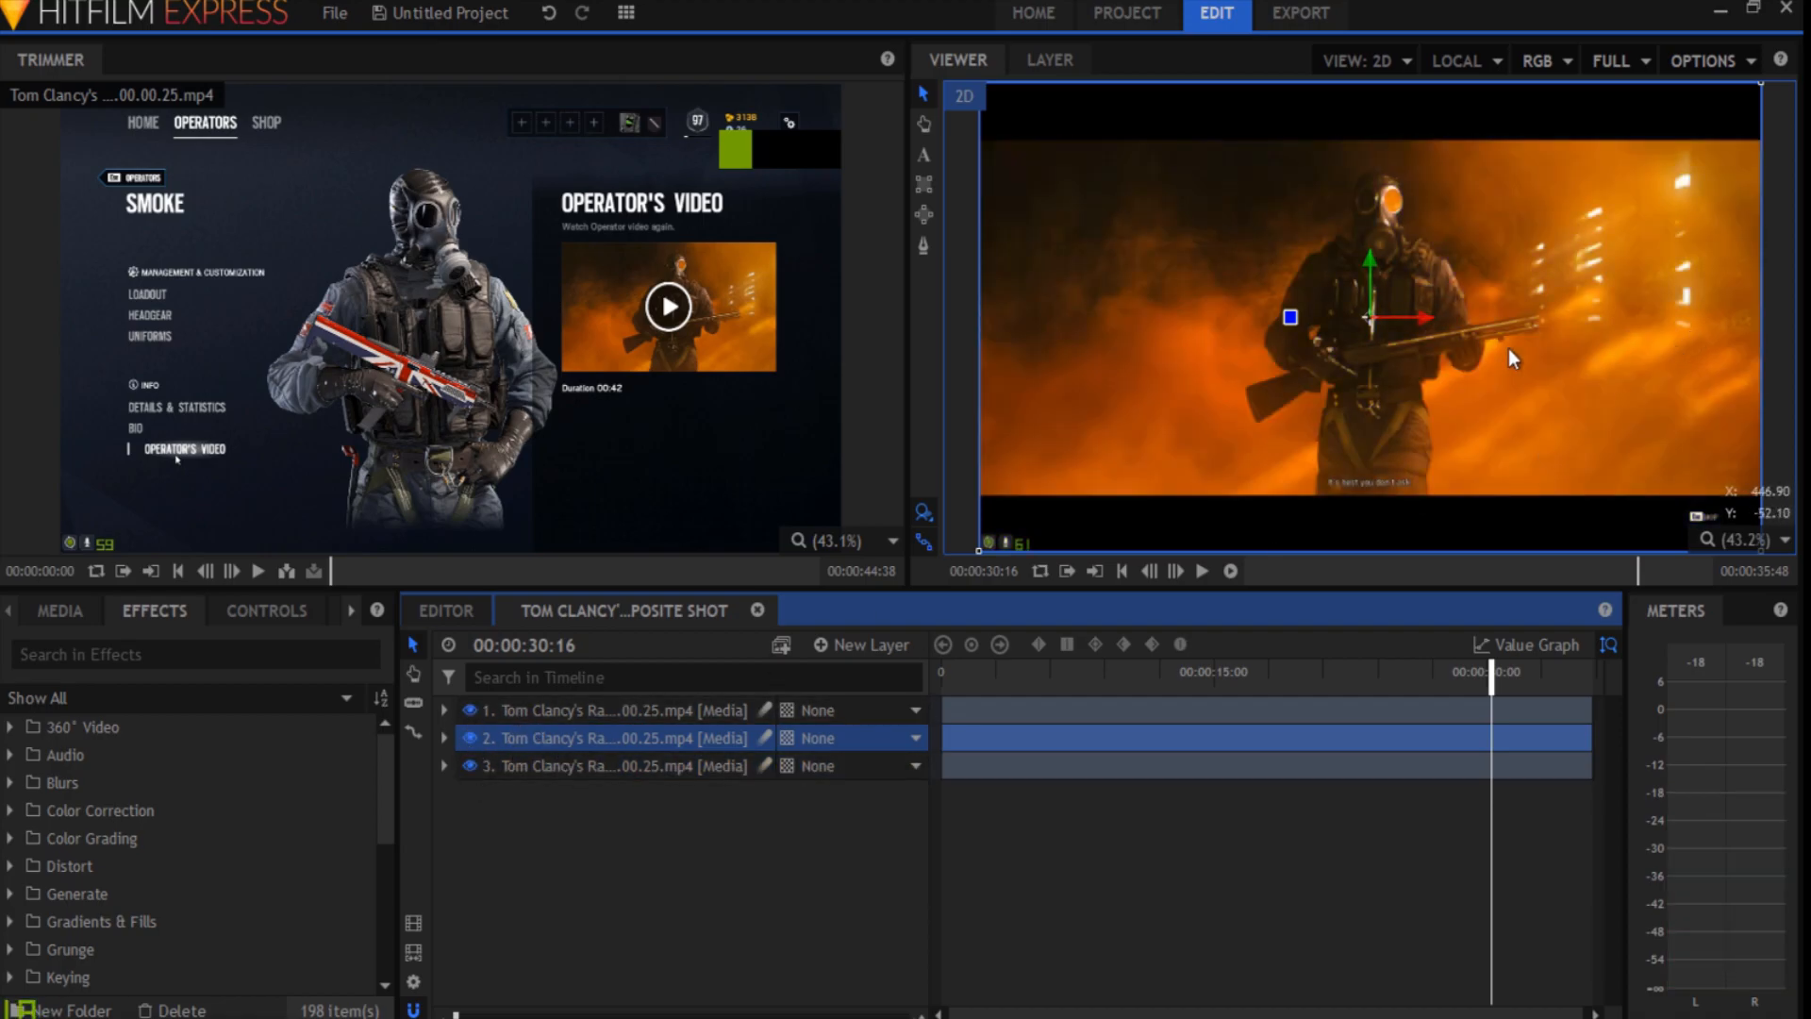
- Nudge layer 2 slightly to the right along the horizontal axis to split its colour from the image
scroll(1510, 377, up, 2)
scroll(1431, 418, up, 2)
scroll(1415, 405, down, 4)
scroll(1407, 336, up, 4)
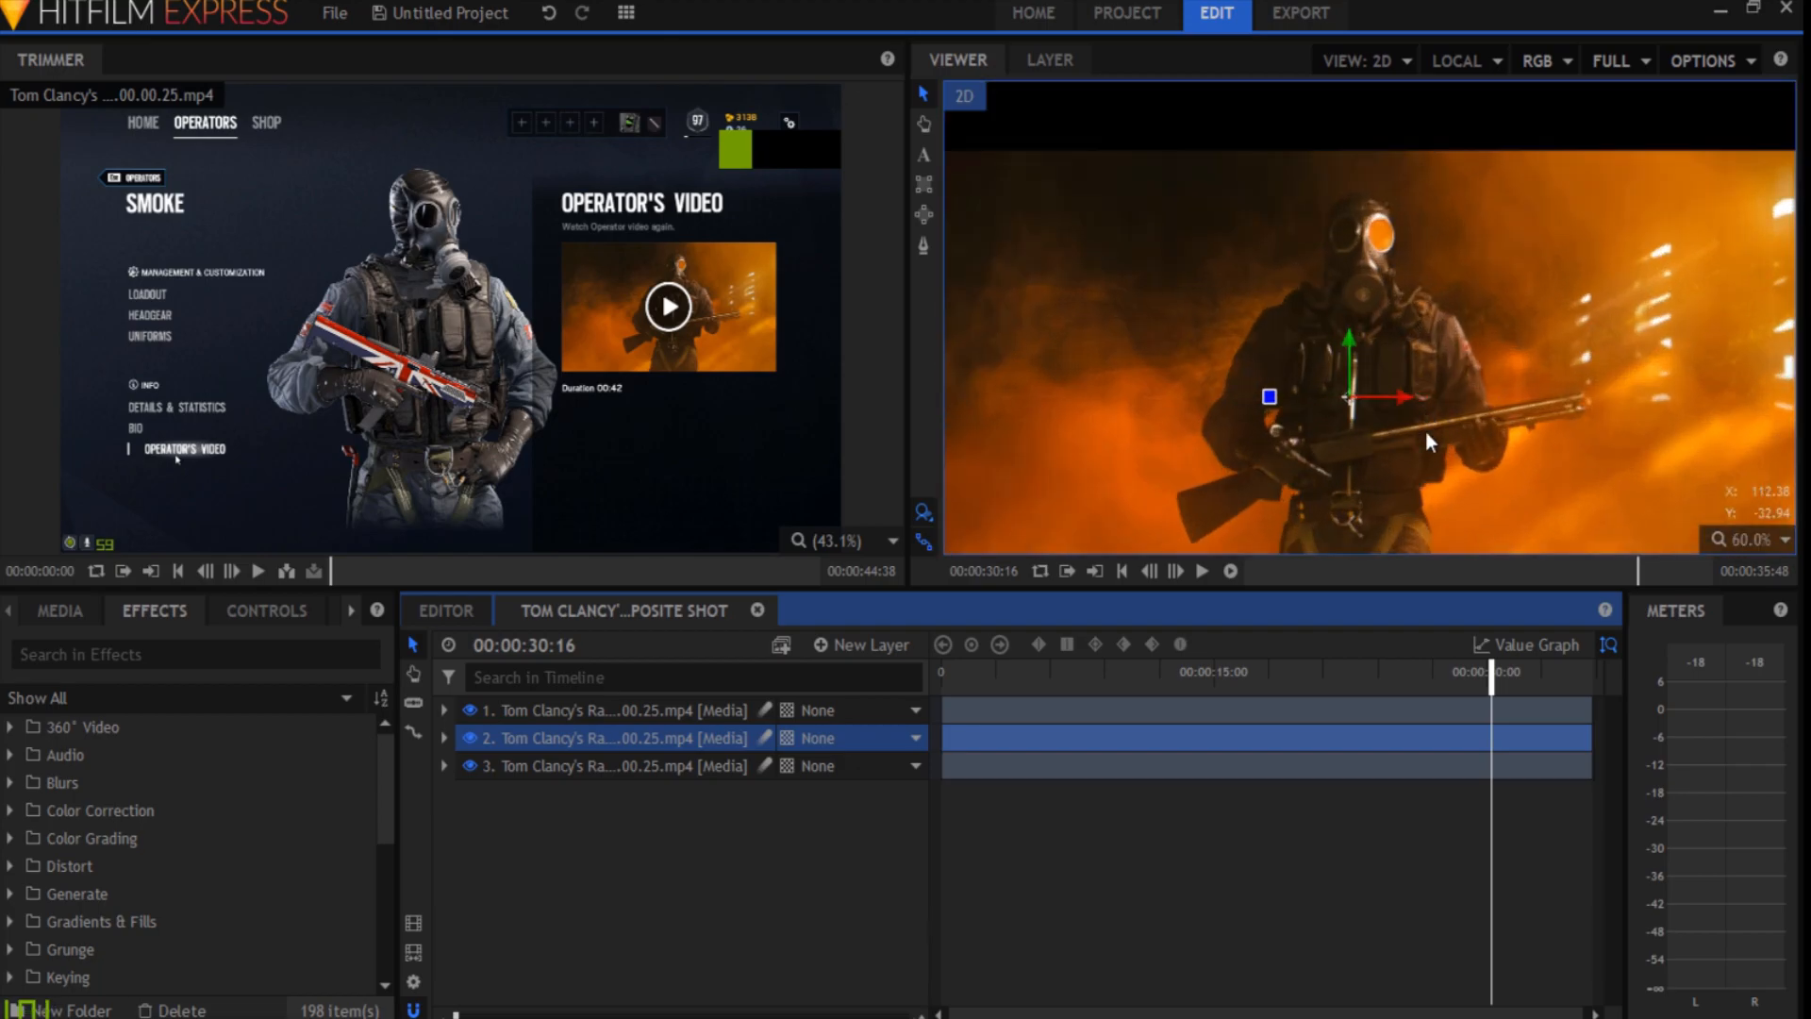
scroll(1419, 430, down, 3)
scroll(1409, 467, up, 2)
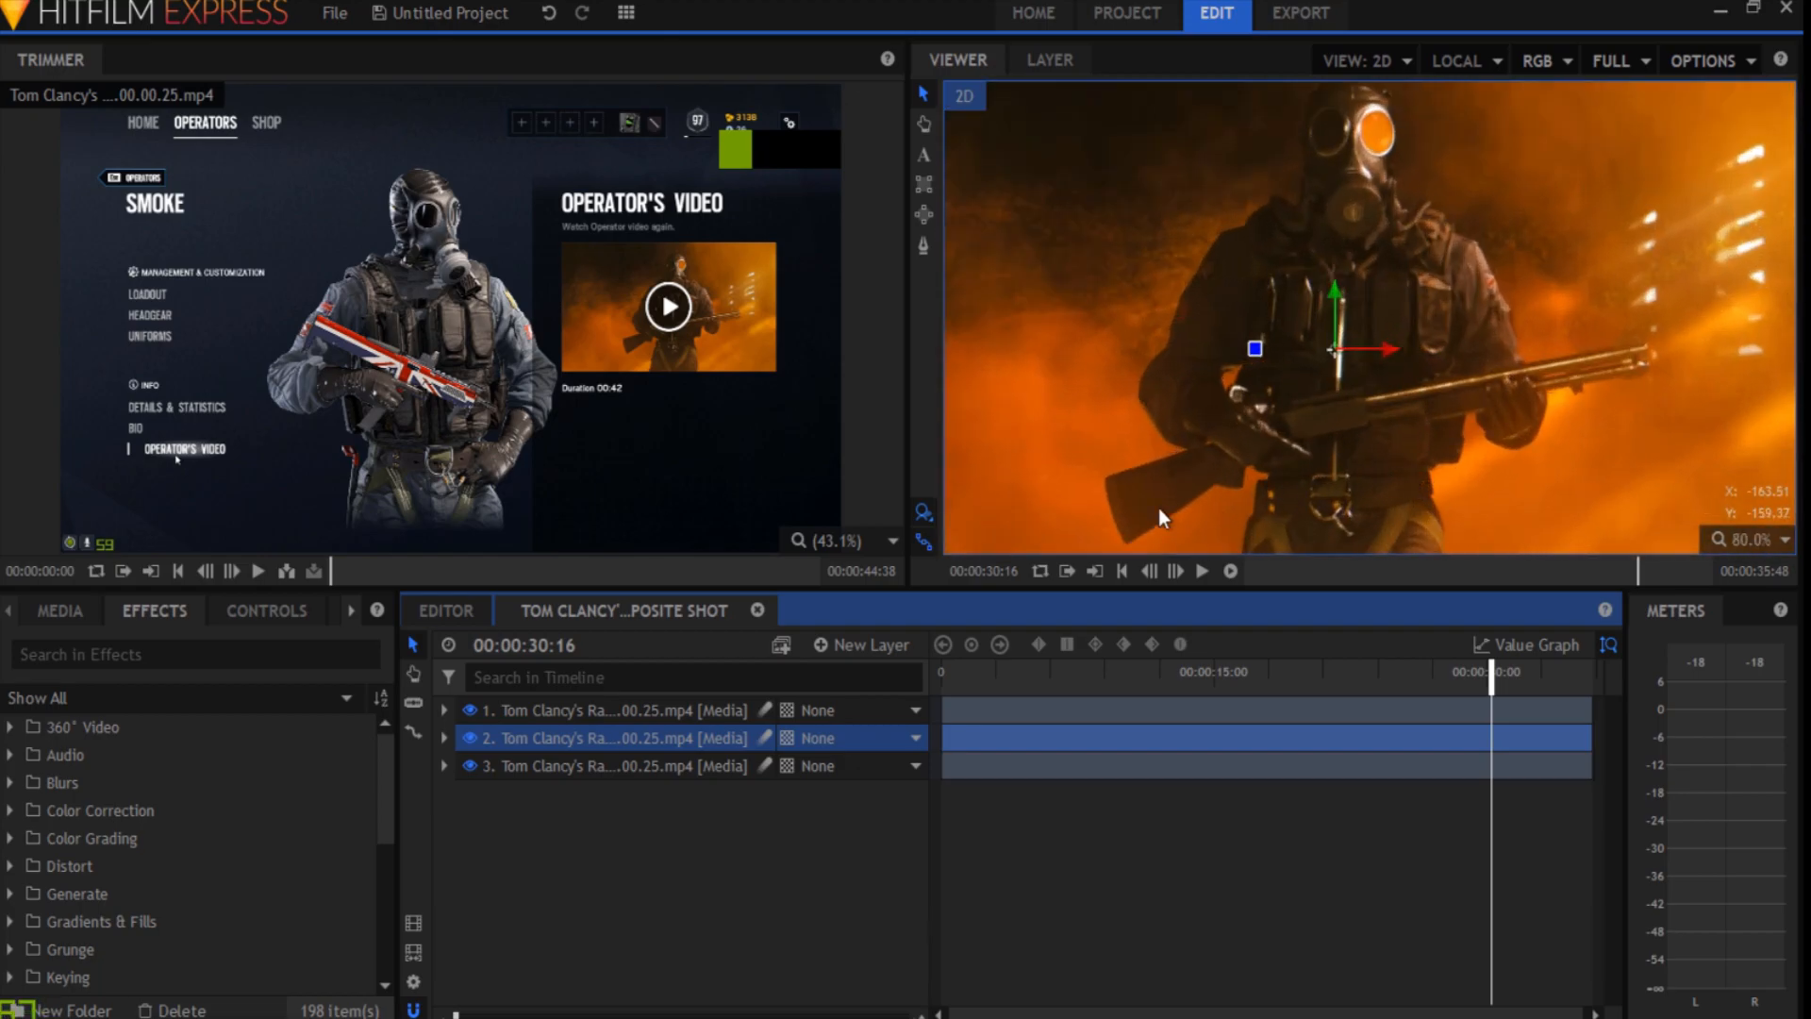
click(1395, 353)
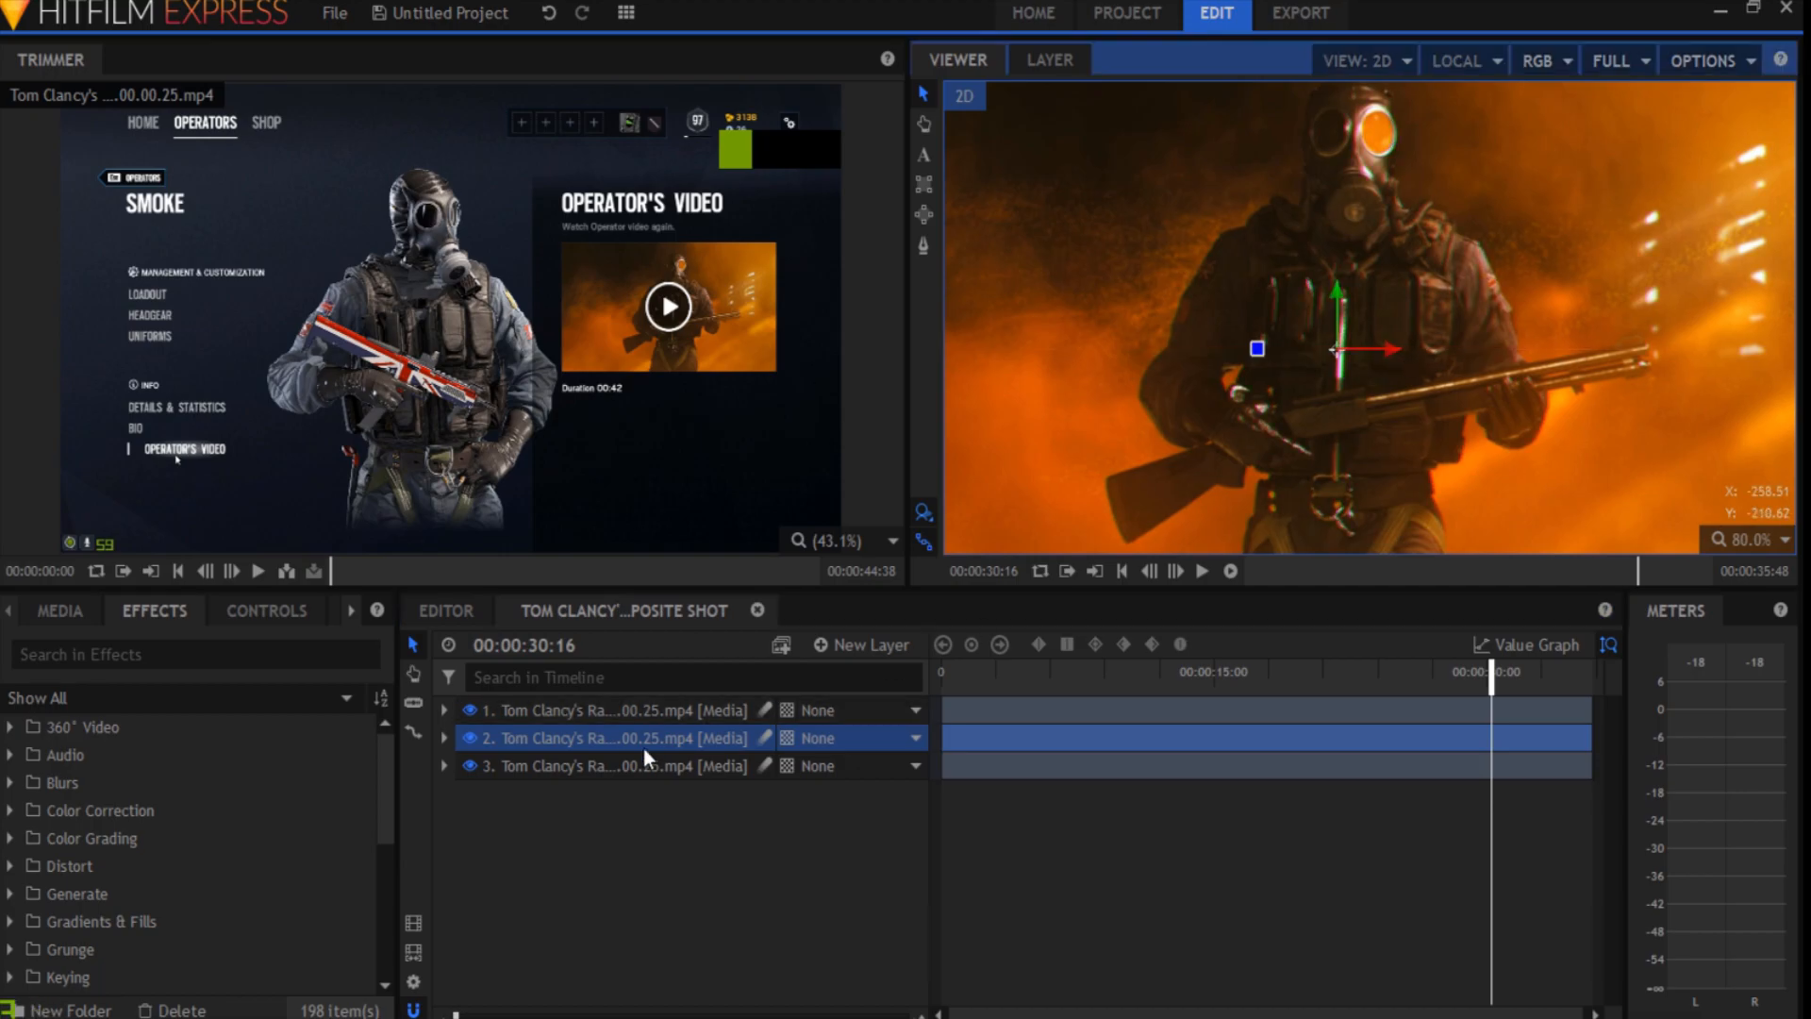
- Offset layer 1 slightly along the horizontal axis and inspect the colour fringes on the soldier up close
click(625, 715)
drag(1382, 351, 1386, 351)
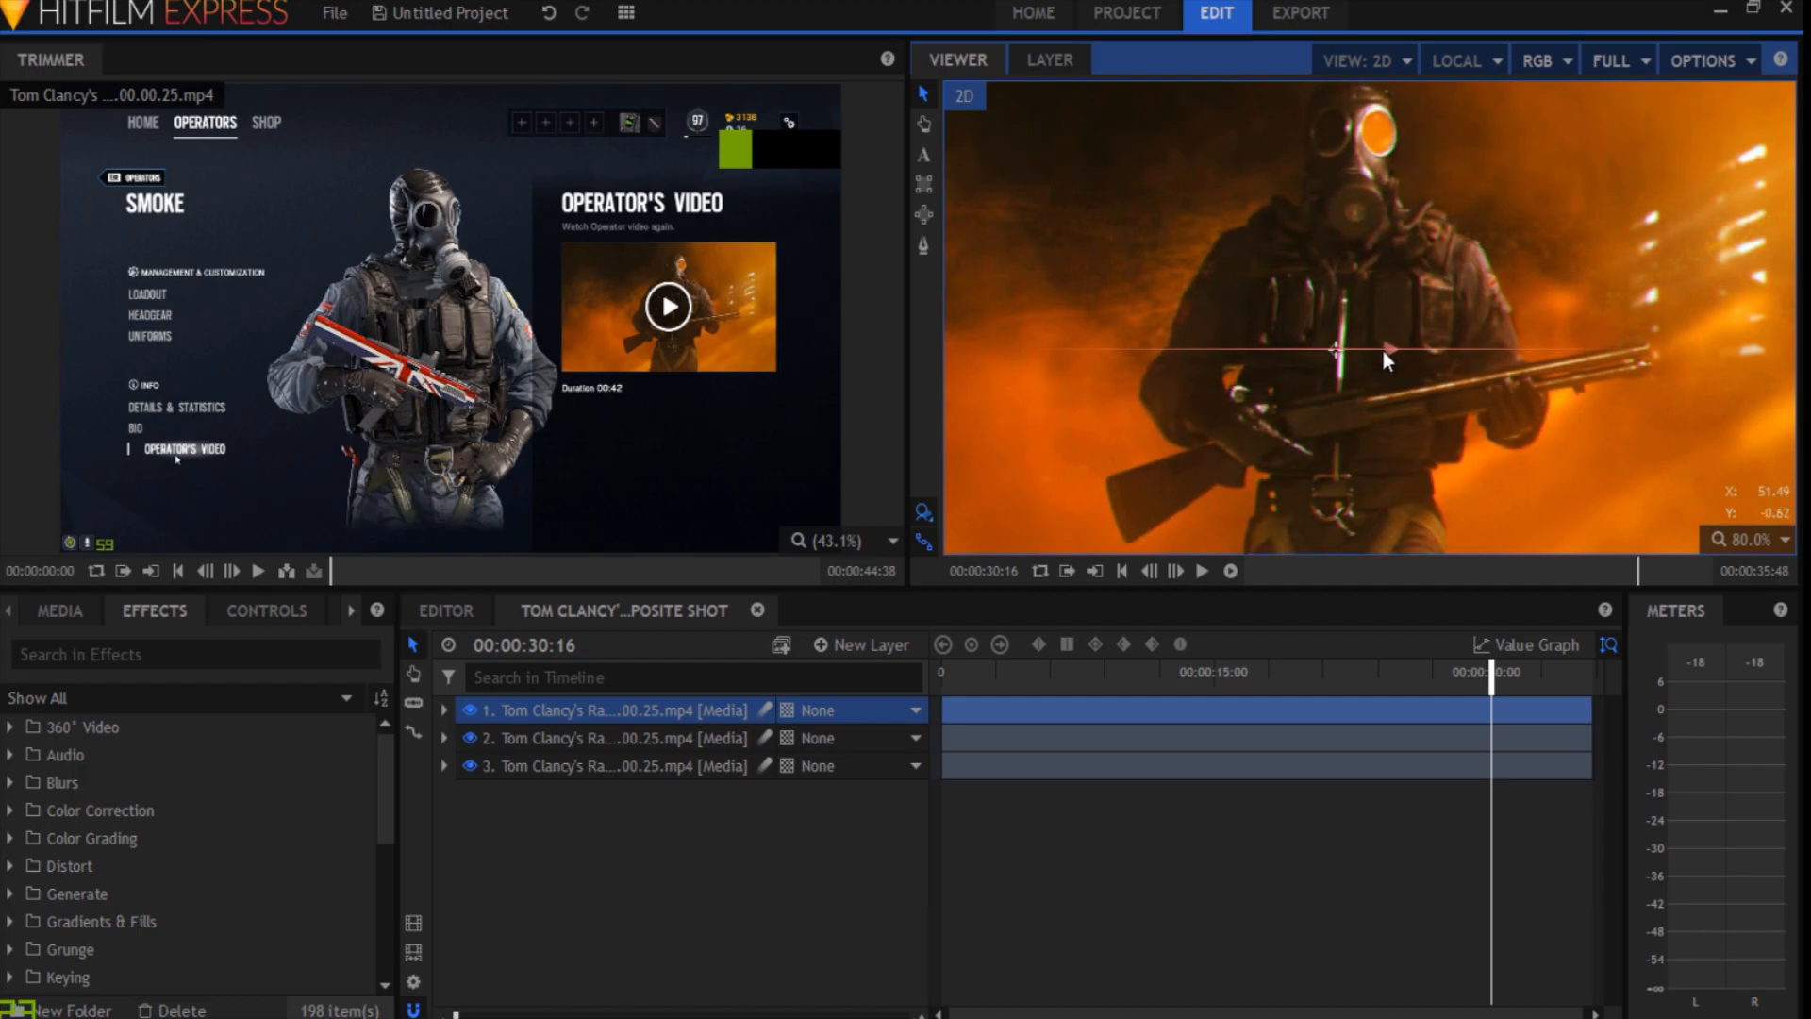
scroll(1356, 387, up, 2)
scroll(1356, 386, up, 3)
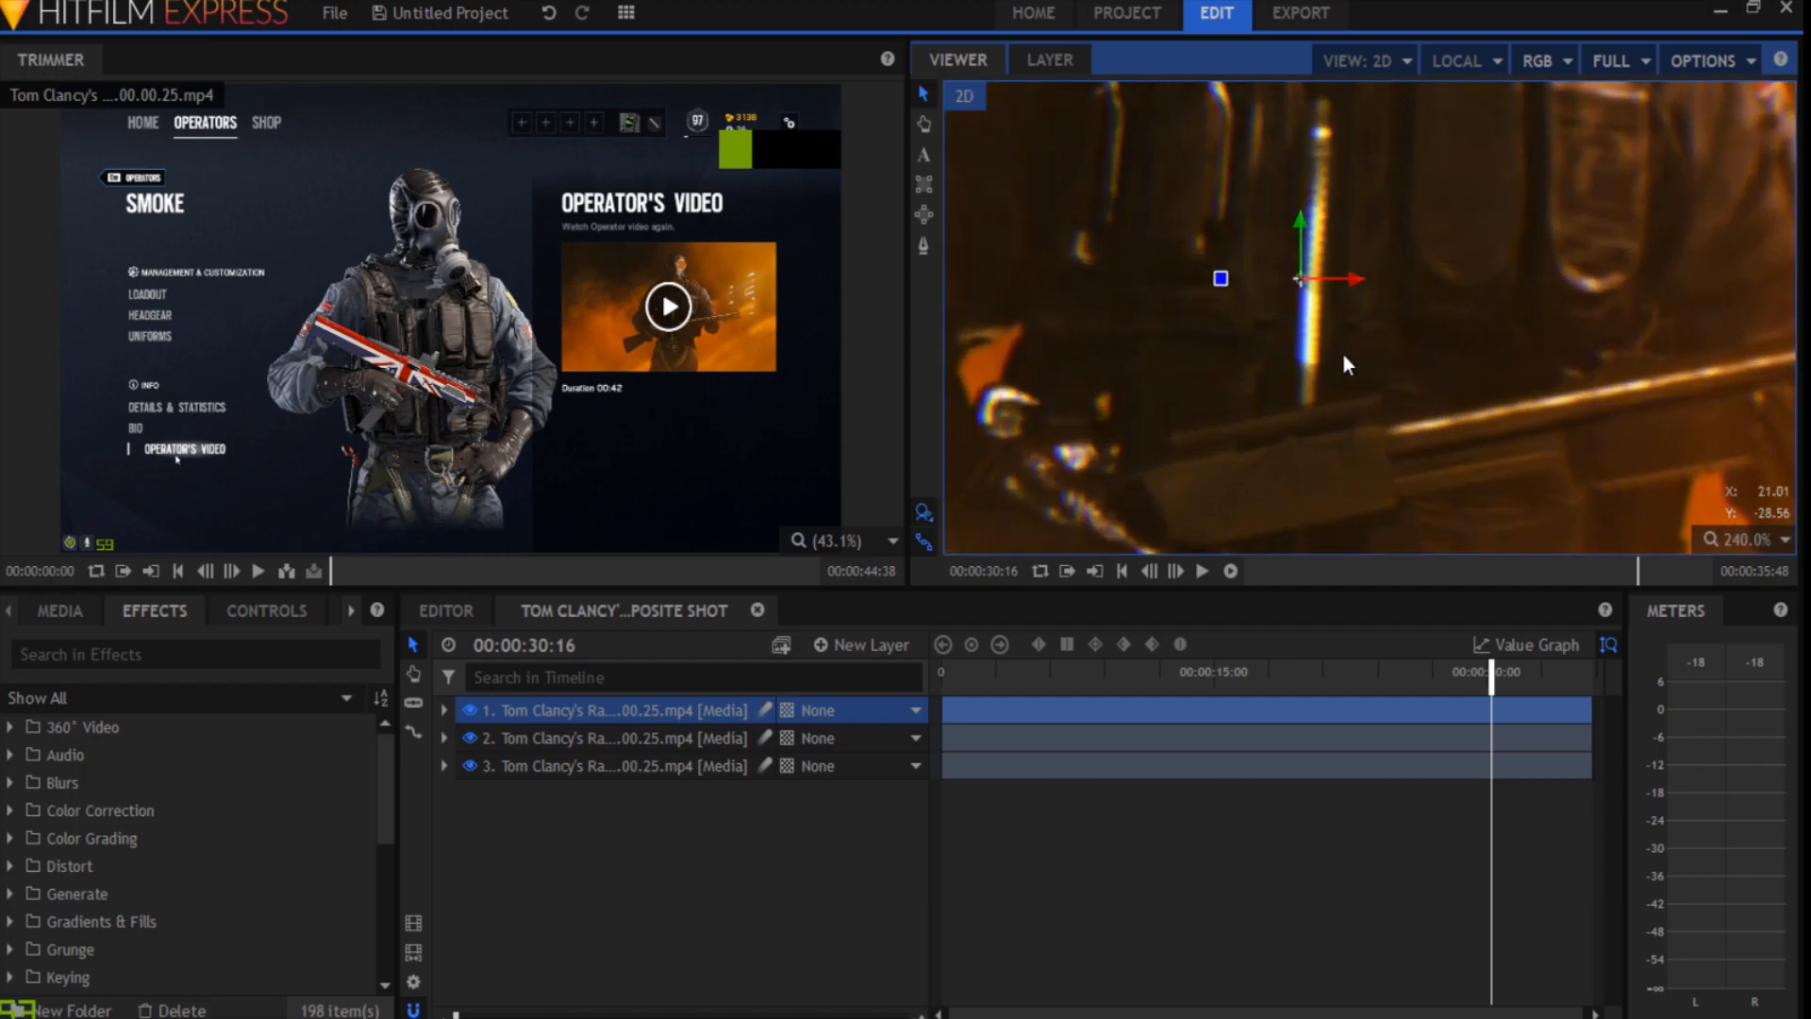
scroll(1311, 358, down, 3)
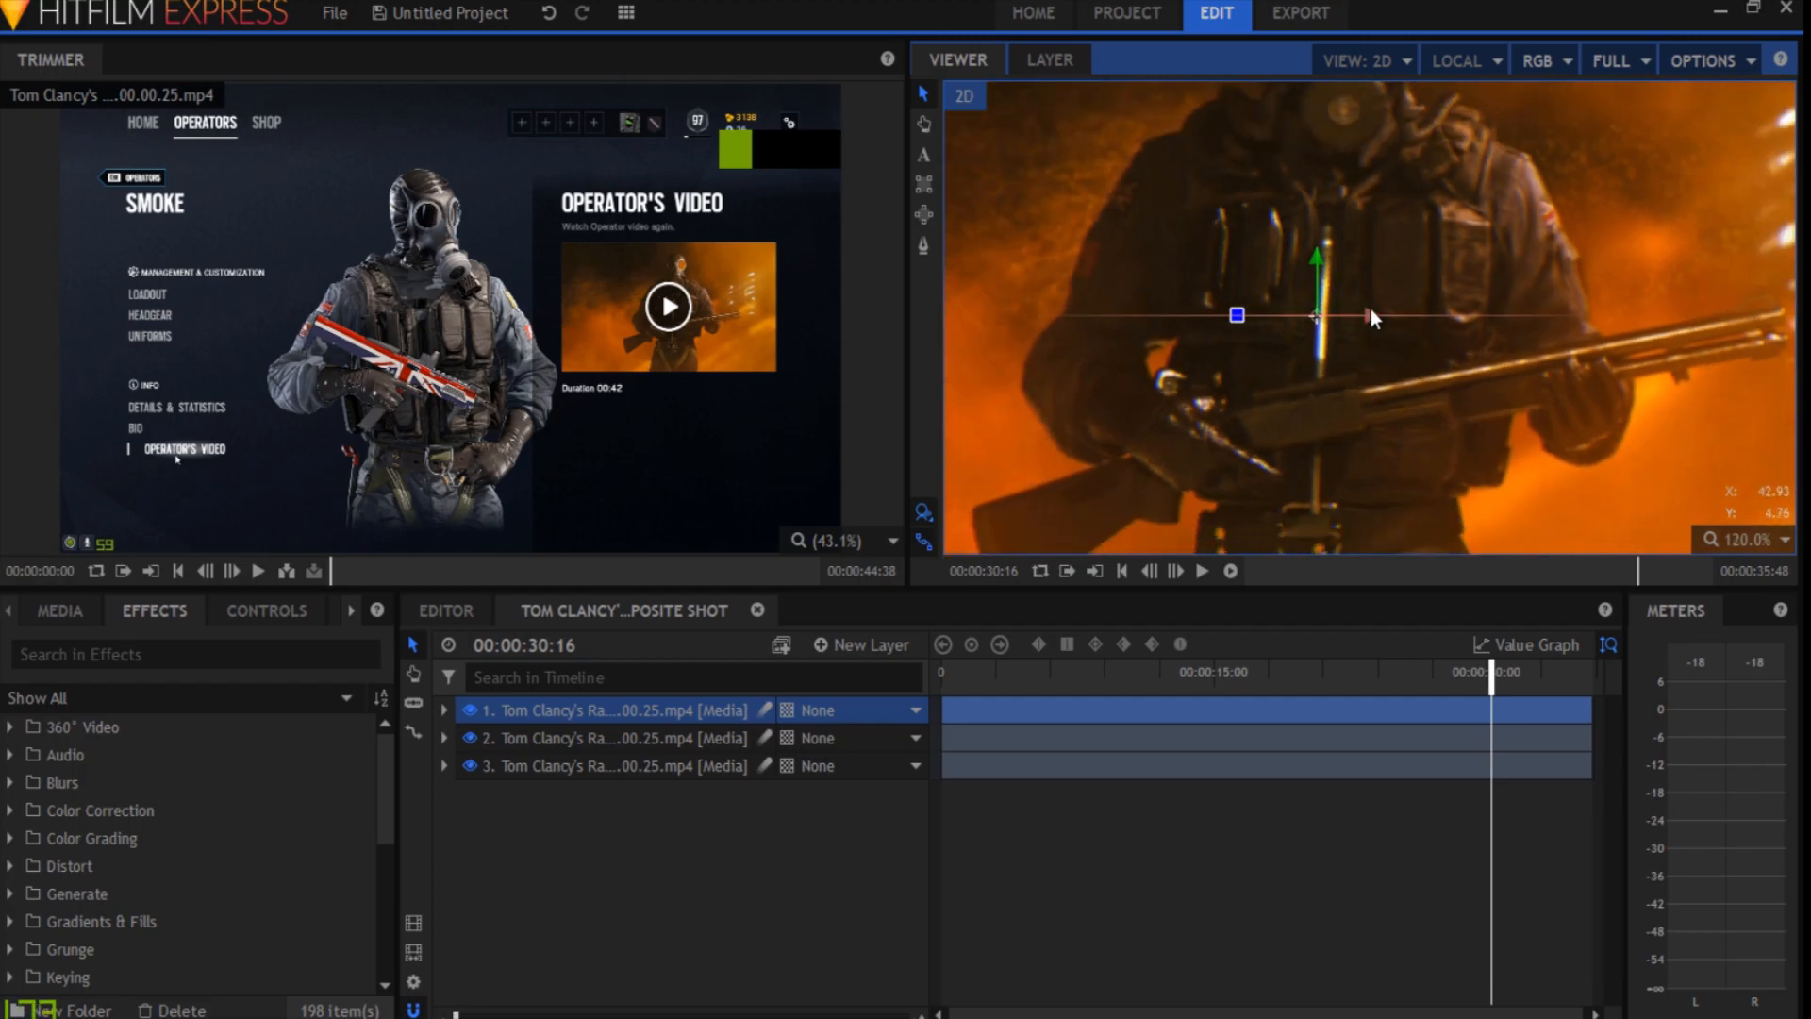
scroll(1366, 313, down, 3)
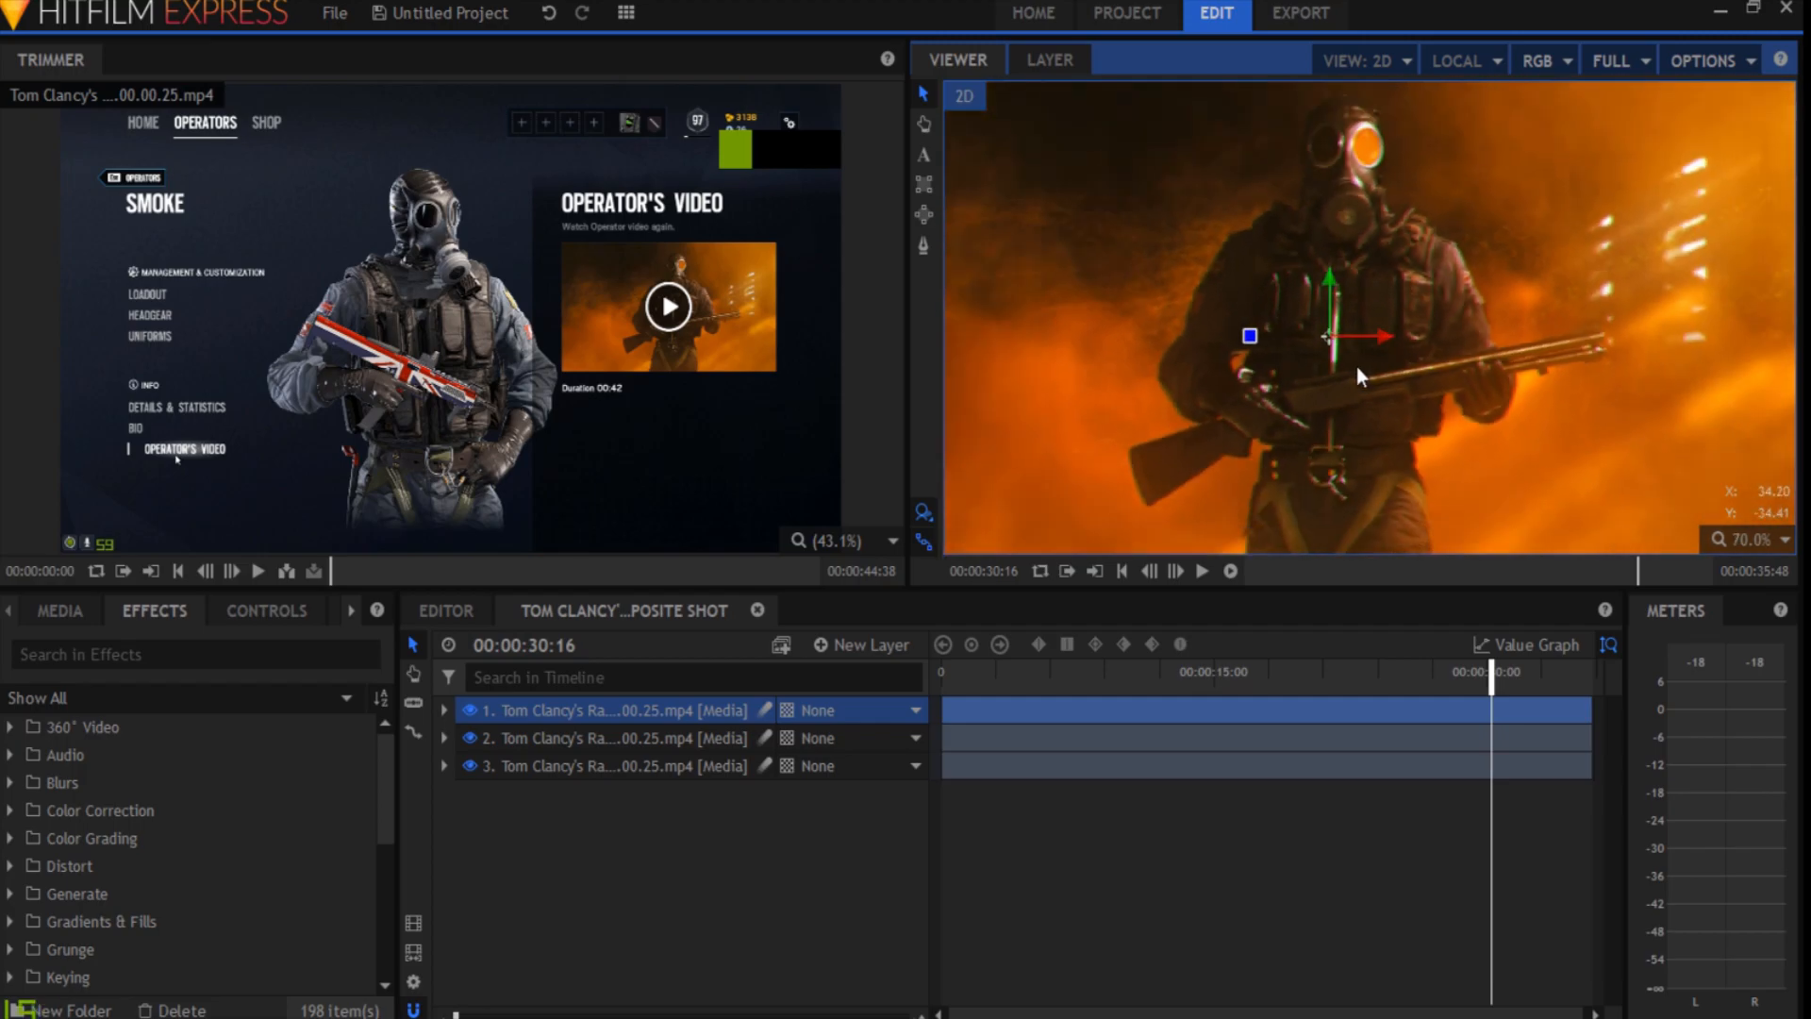
- Nudge layer 2 slightly along the vertical axis and check the full frame
click(620, 738)
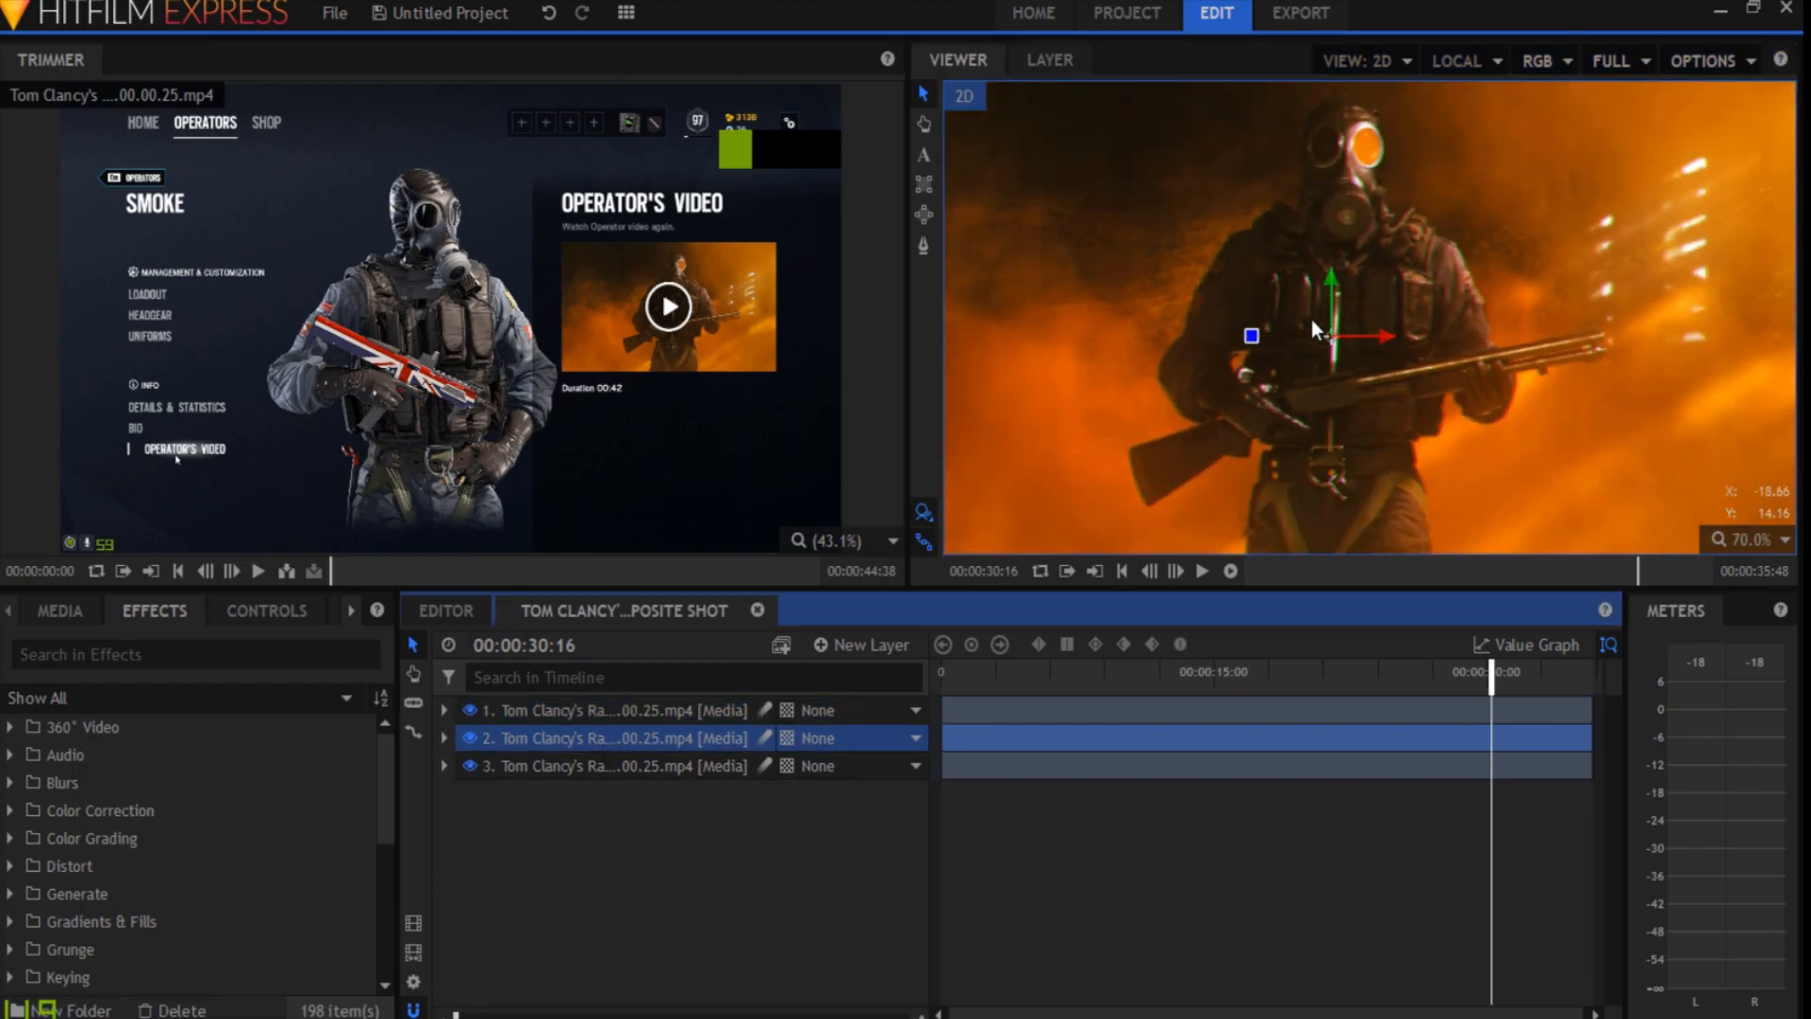
drag(1337, 273, 1320, 308)
scroll(1521, 306, down, 2)
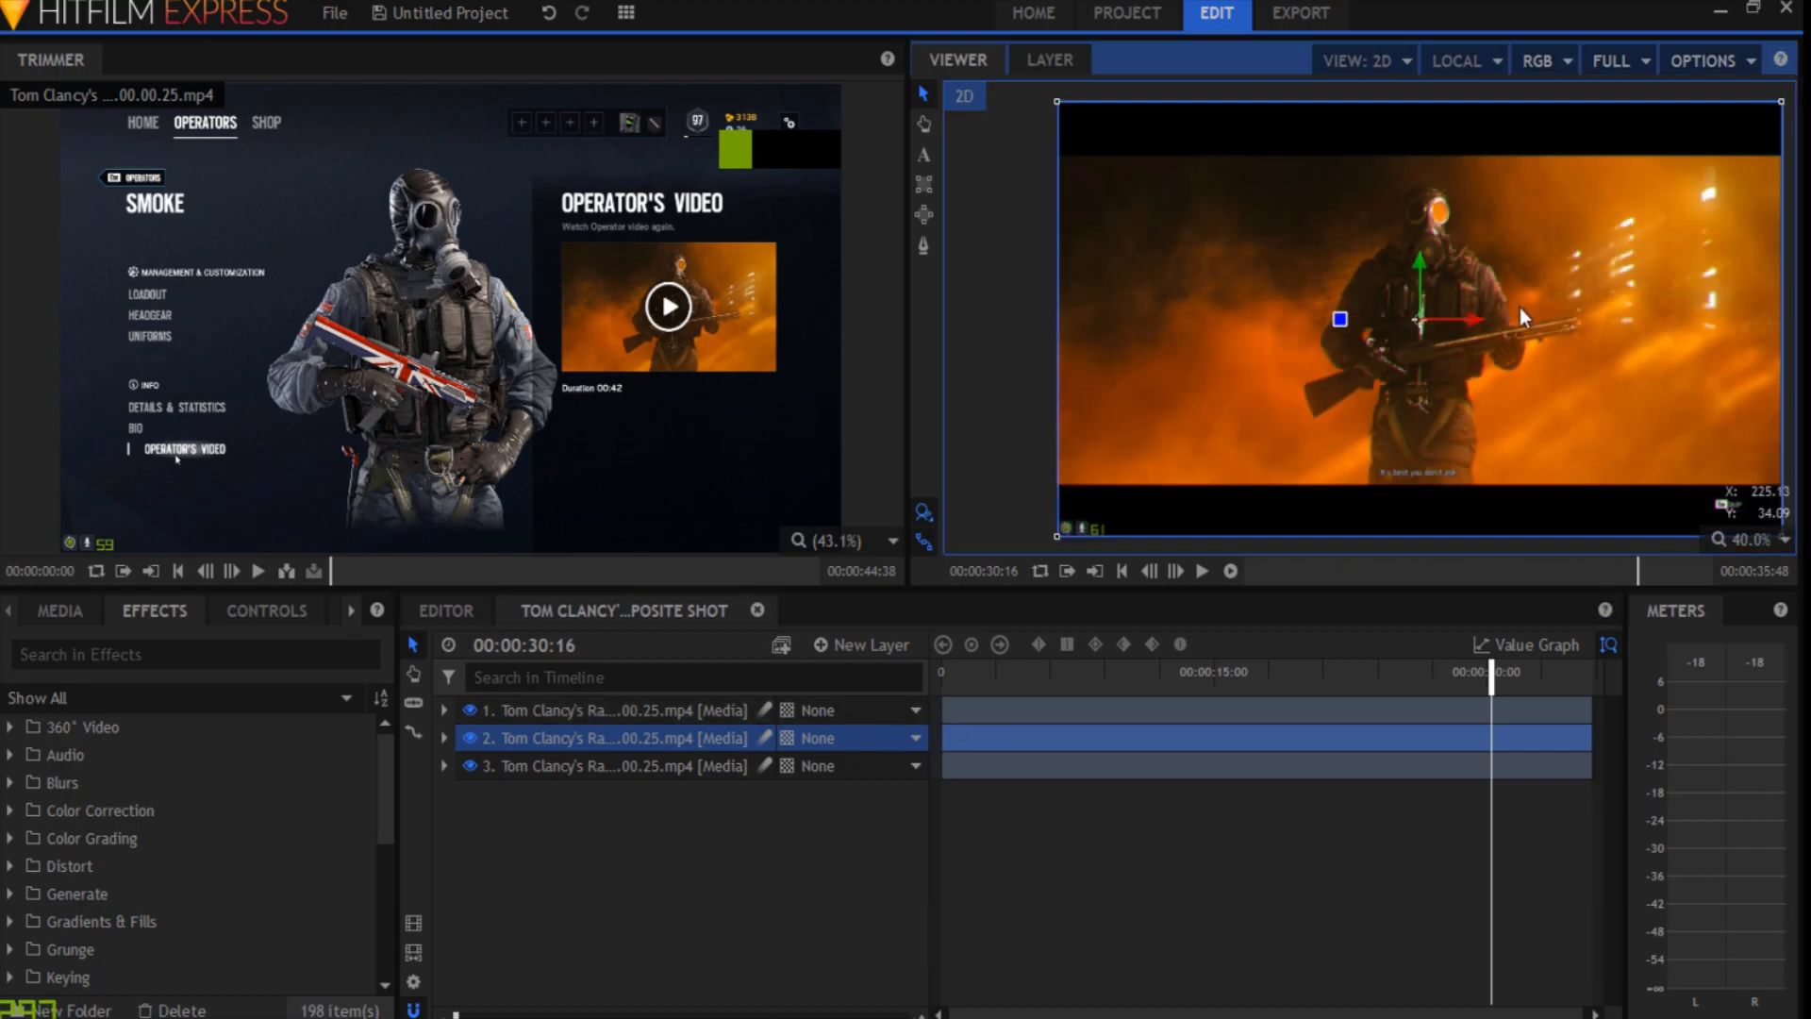
scroll(1515, 314, up, 1)
- Select layer 3 and shift it slightly to the left along the horizontal axis
click(705, 764)
drag(1447, 315, 1365, 315)
scroll(1383, 402, up, 1)
scroll(1398, 420, down, 1)
scroll(1460, 244, up, 1)
- Select layer 2 and examine the colour fringing around the soldier and gun, both up close and in the full frame
click(513, 740)
scroll(1408, 480, up, 2)
scroll(1464, 320, down, 3)
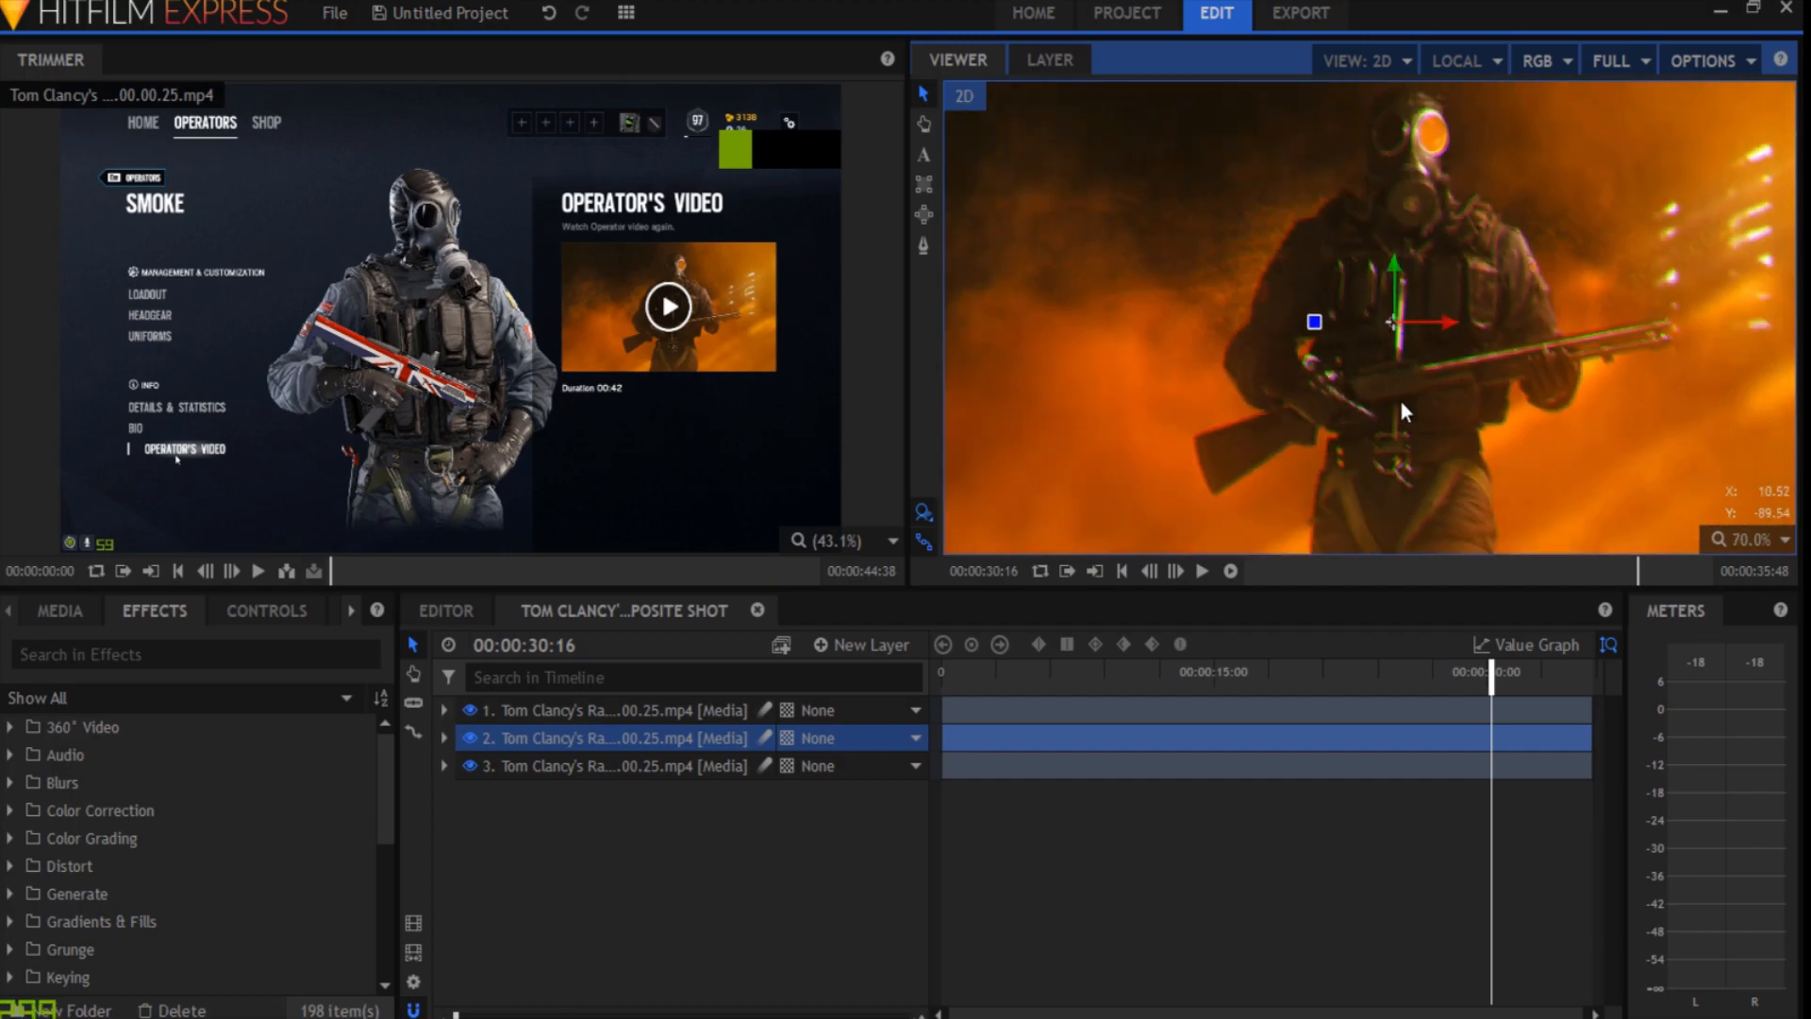
scroll(1401, 400, up, 2)
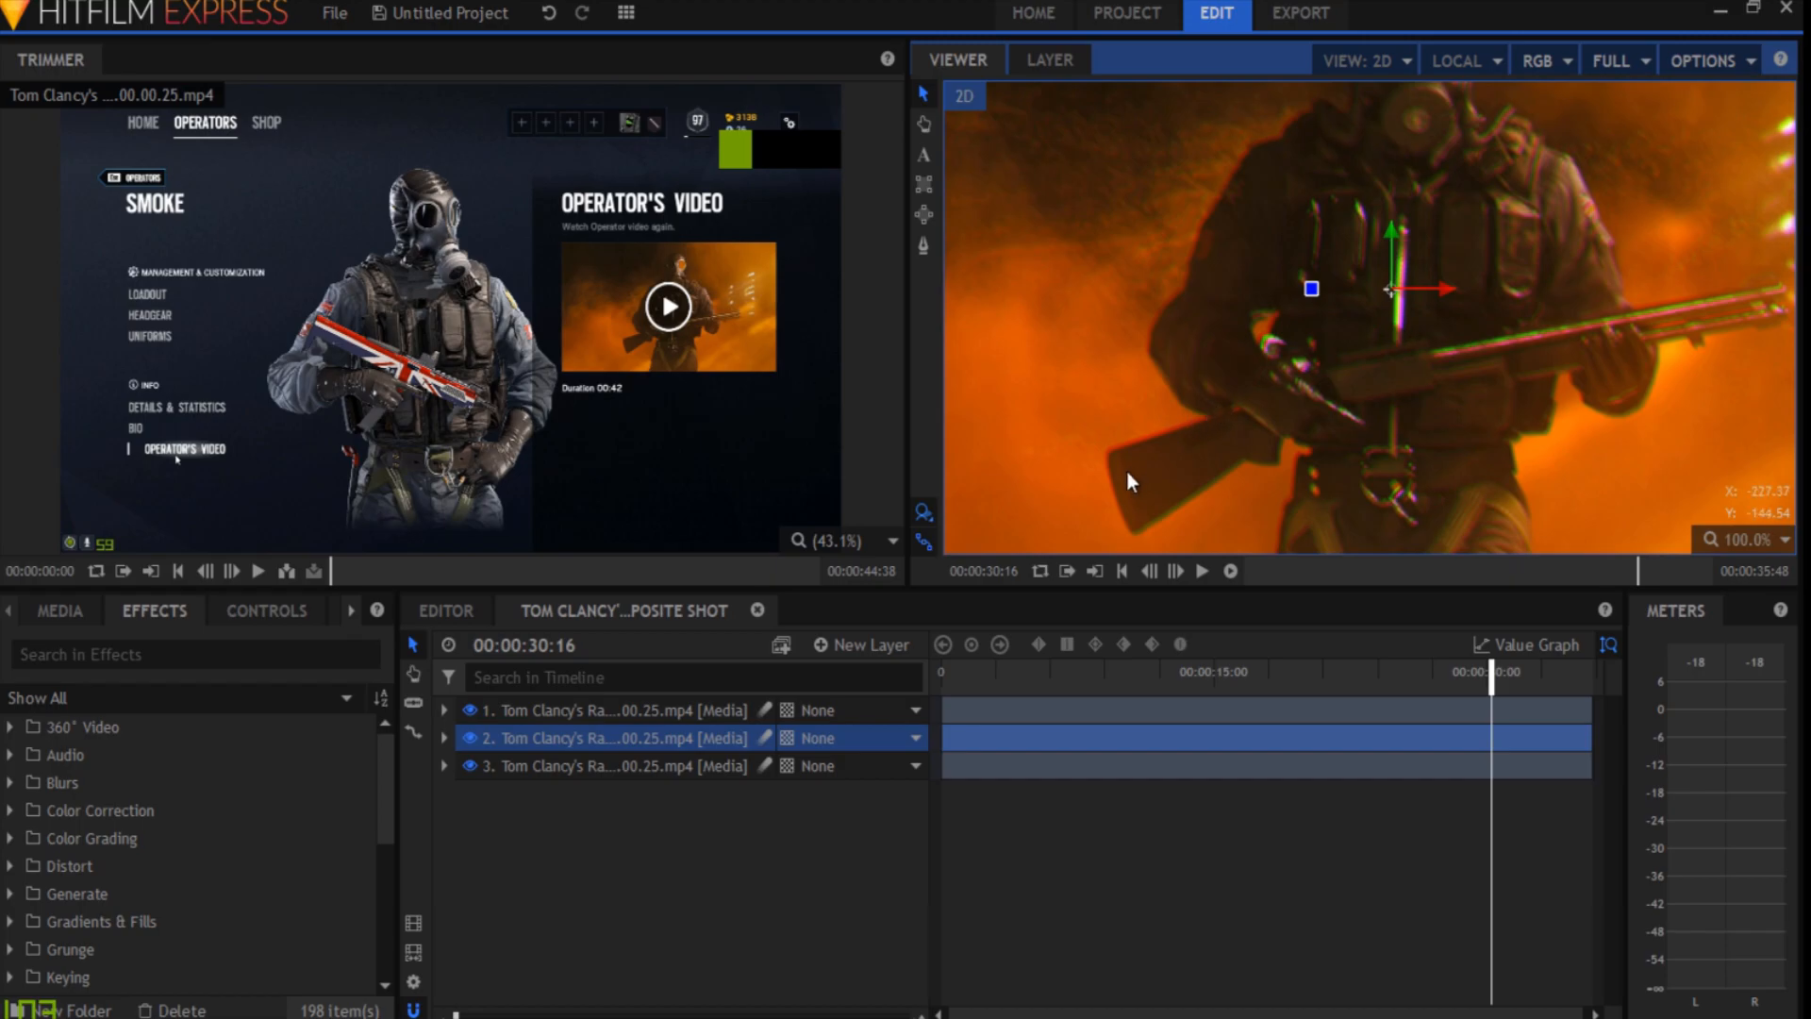
scroll(1532, 313, down, 4)
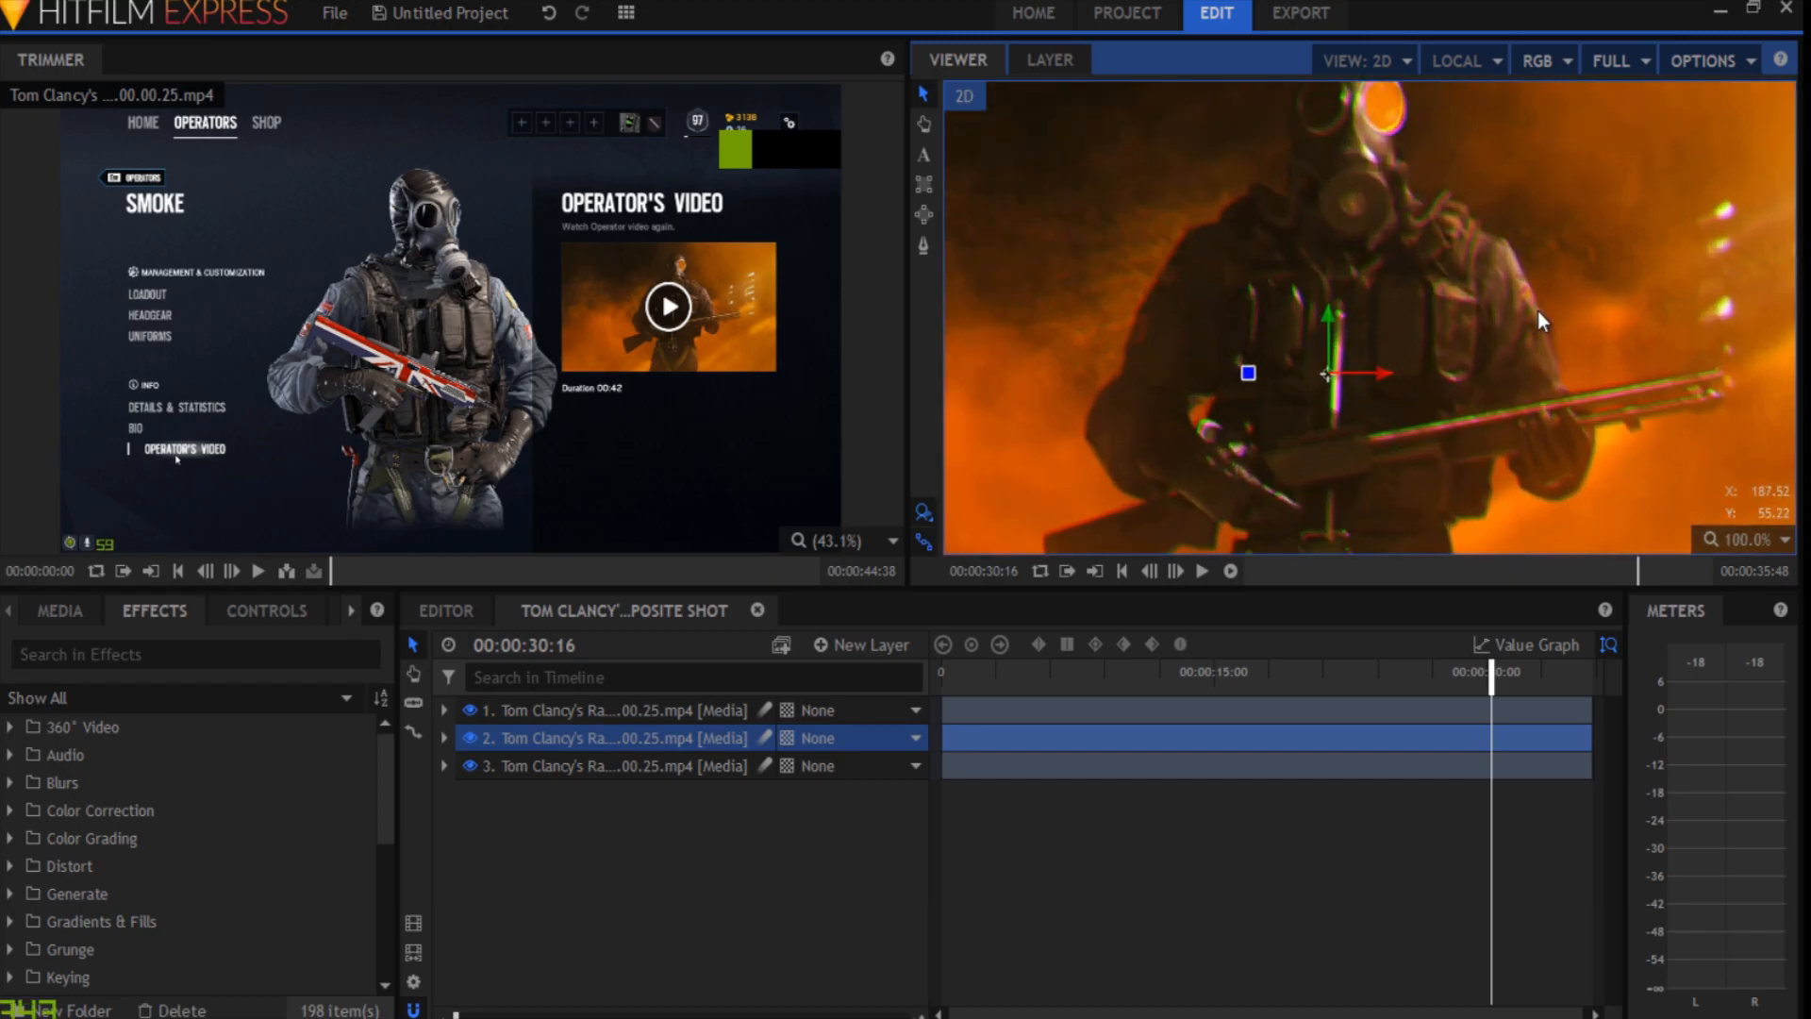
scroll(1475, 442, down, 3)
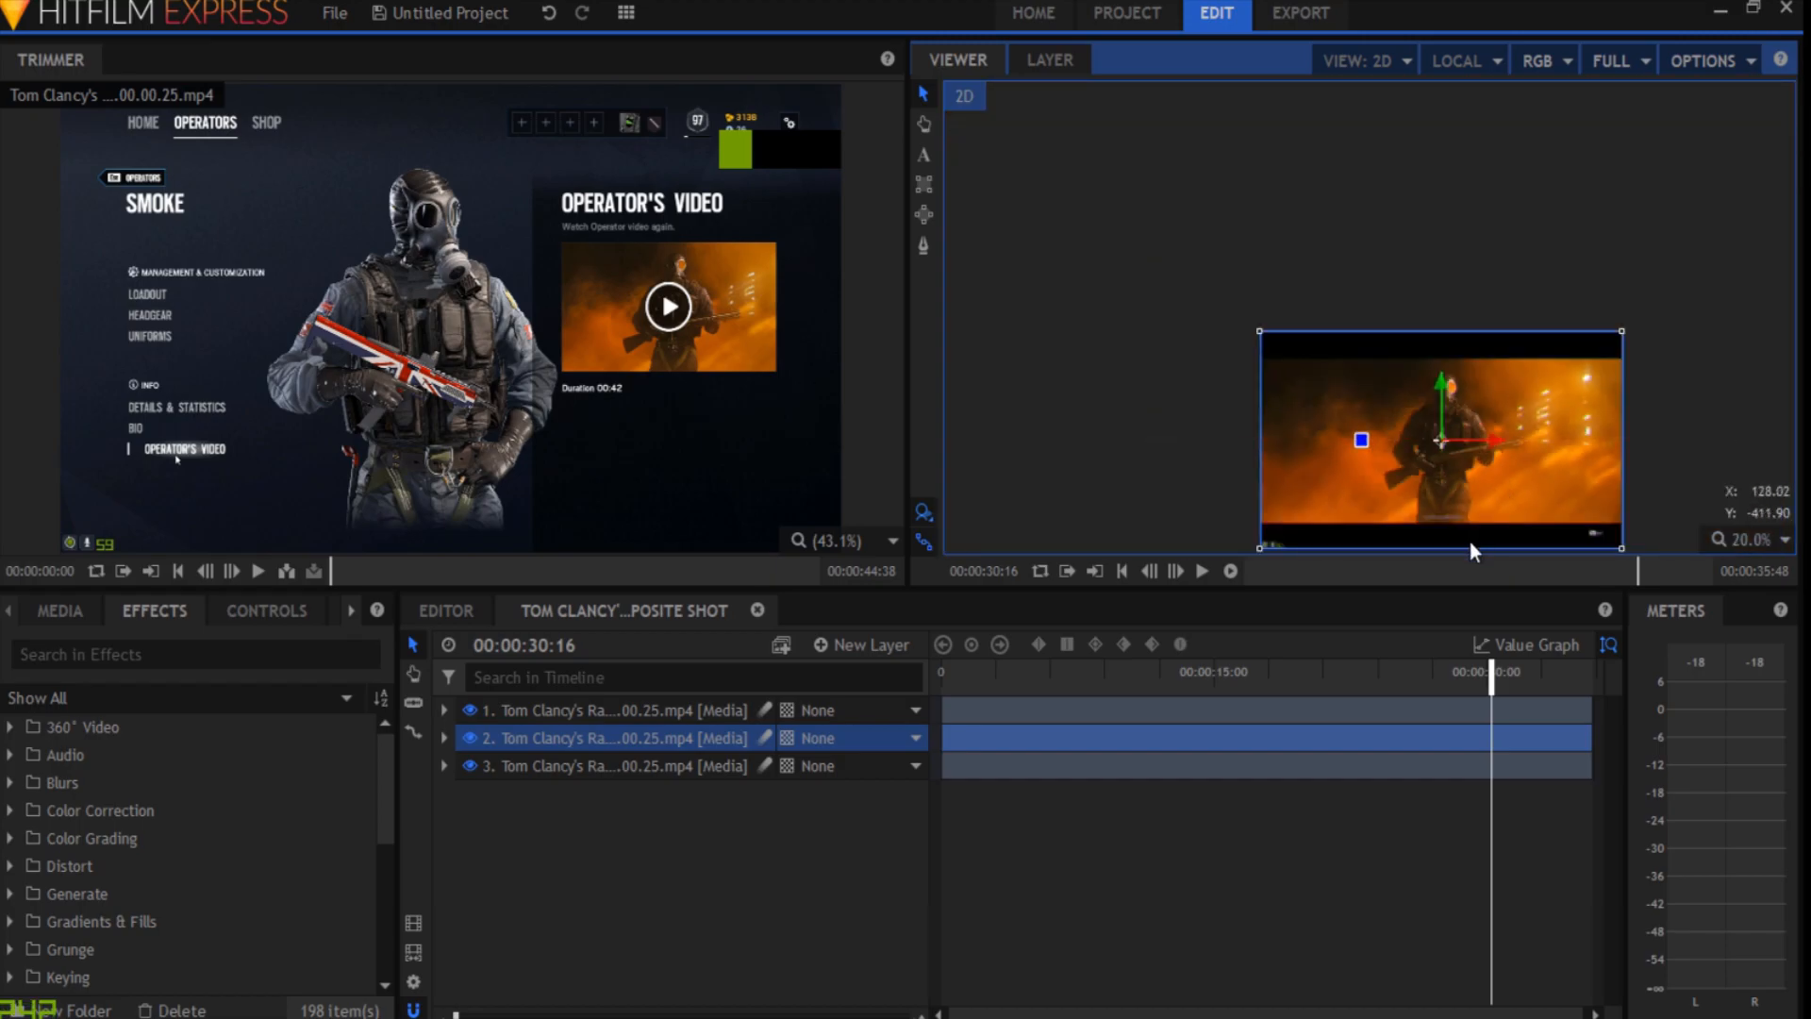
scroll(1470, 542, up, 3)
scroll(1632, 370, down, 1)
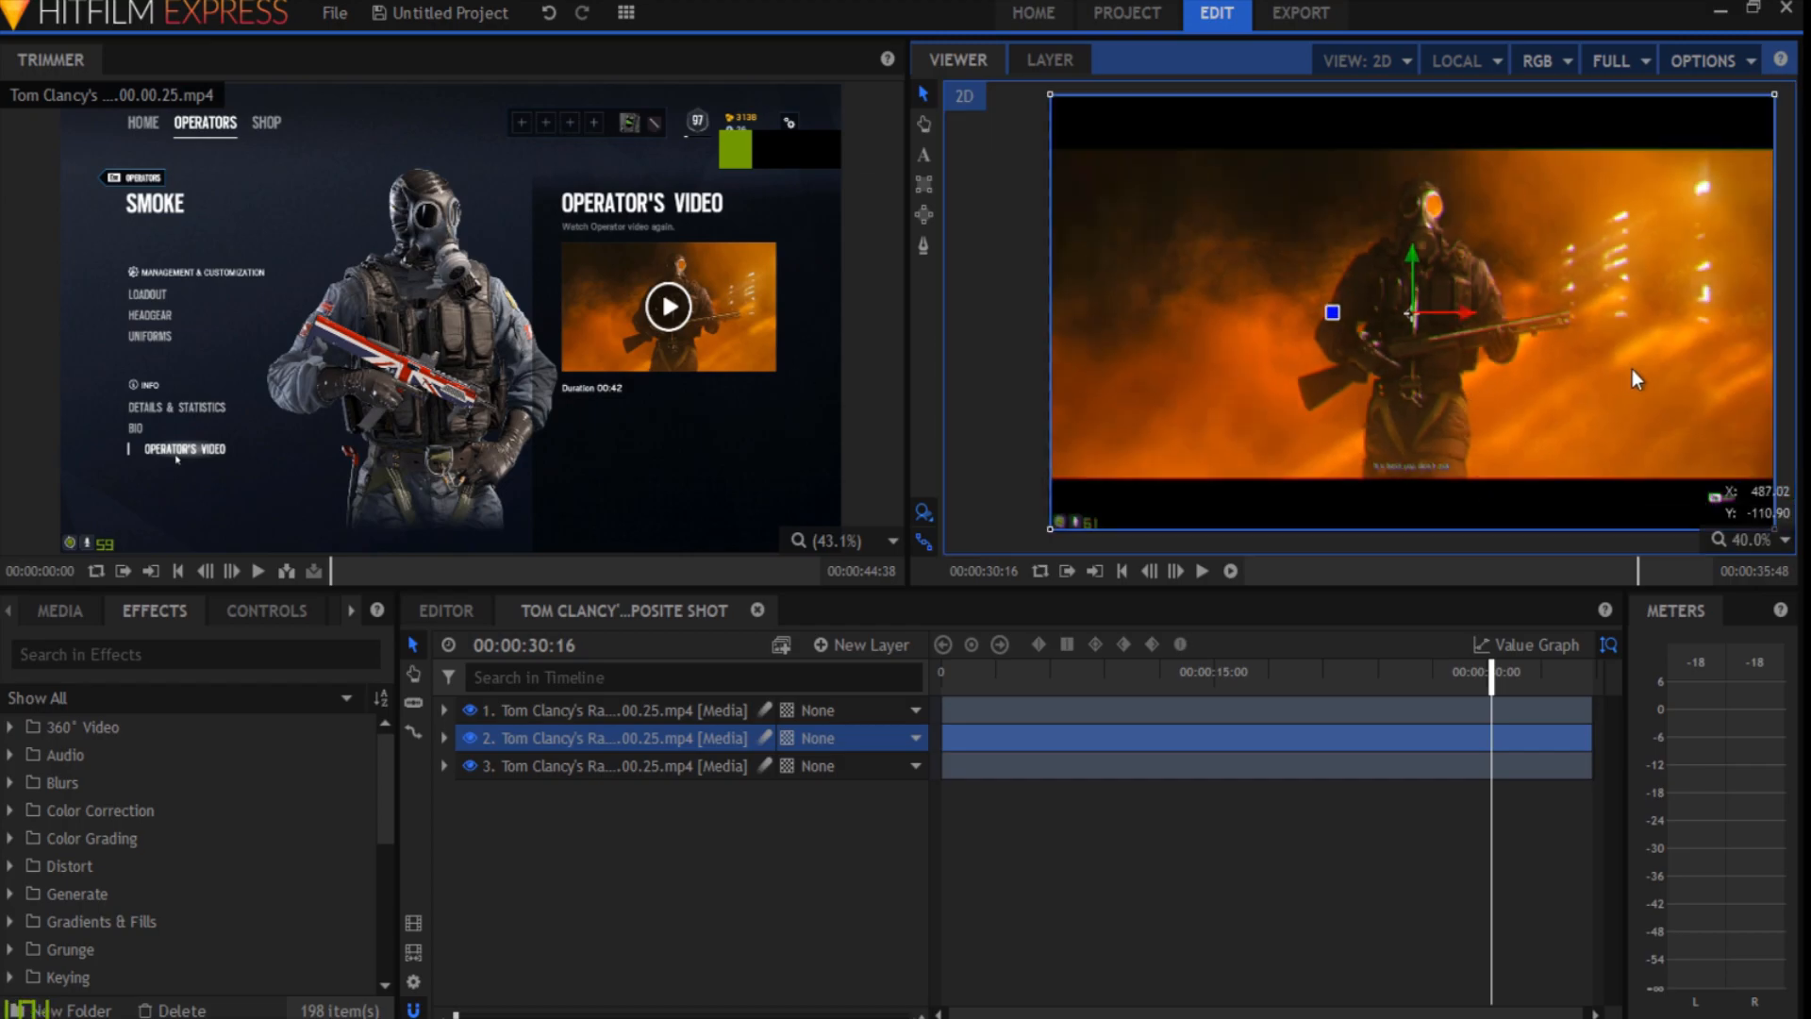
scroll(1621, 352, up, 1)
scroll(1568, 341, up, 1)
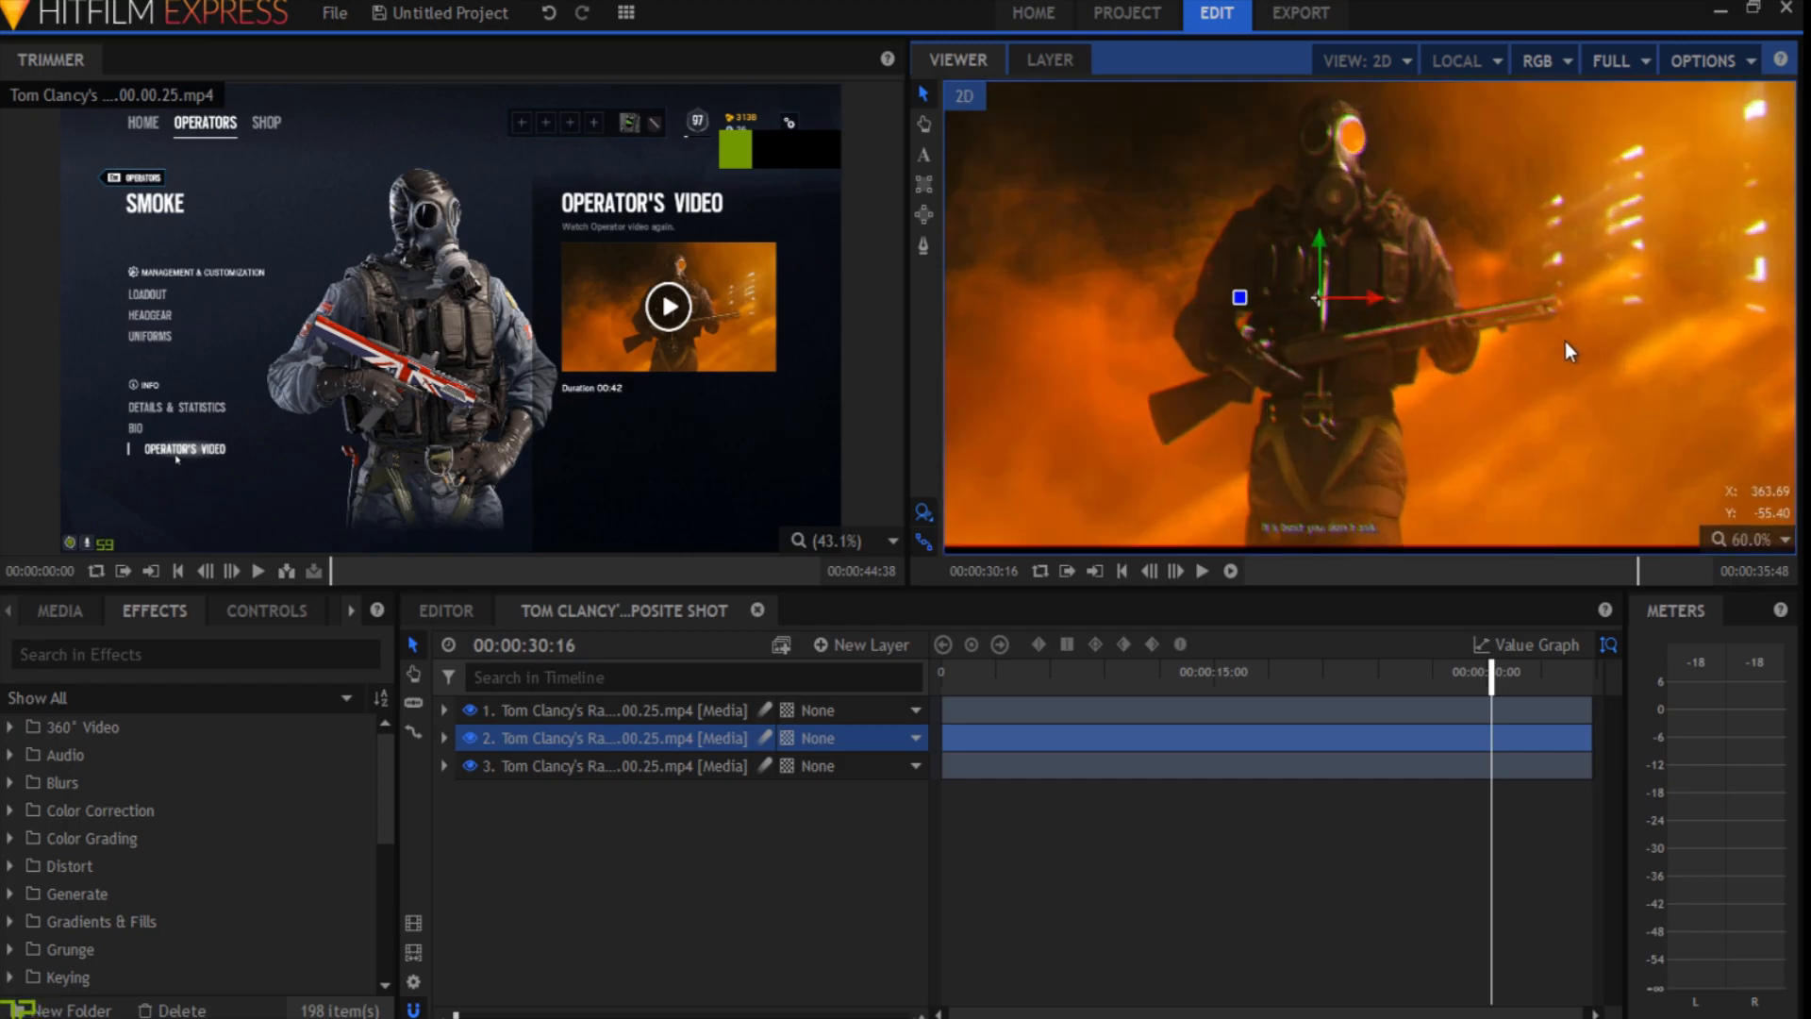
- Return to the editor timeline, find Chroma UV Blur, apply it to the composite shot clip and expand its settings
click(426, 617)
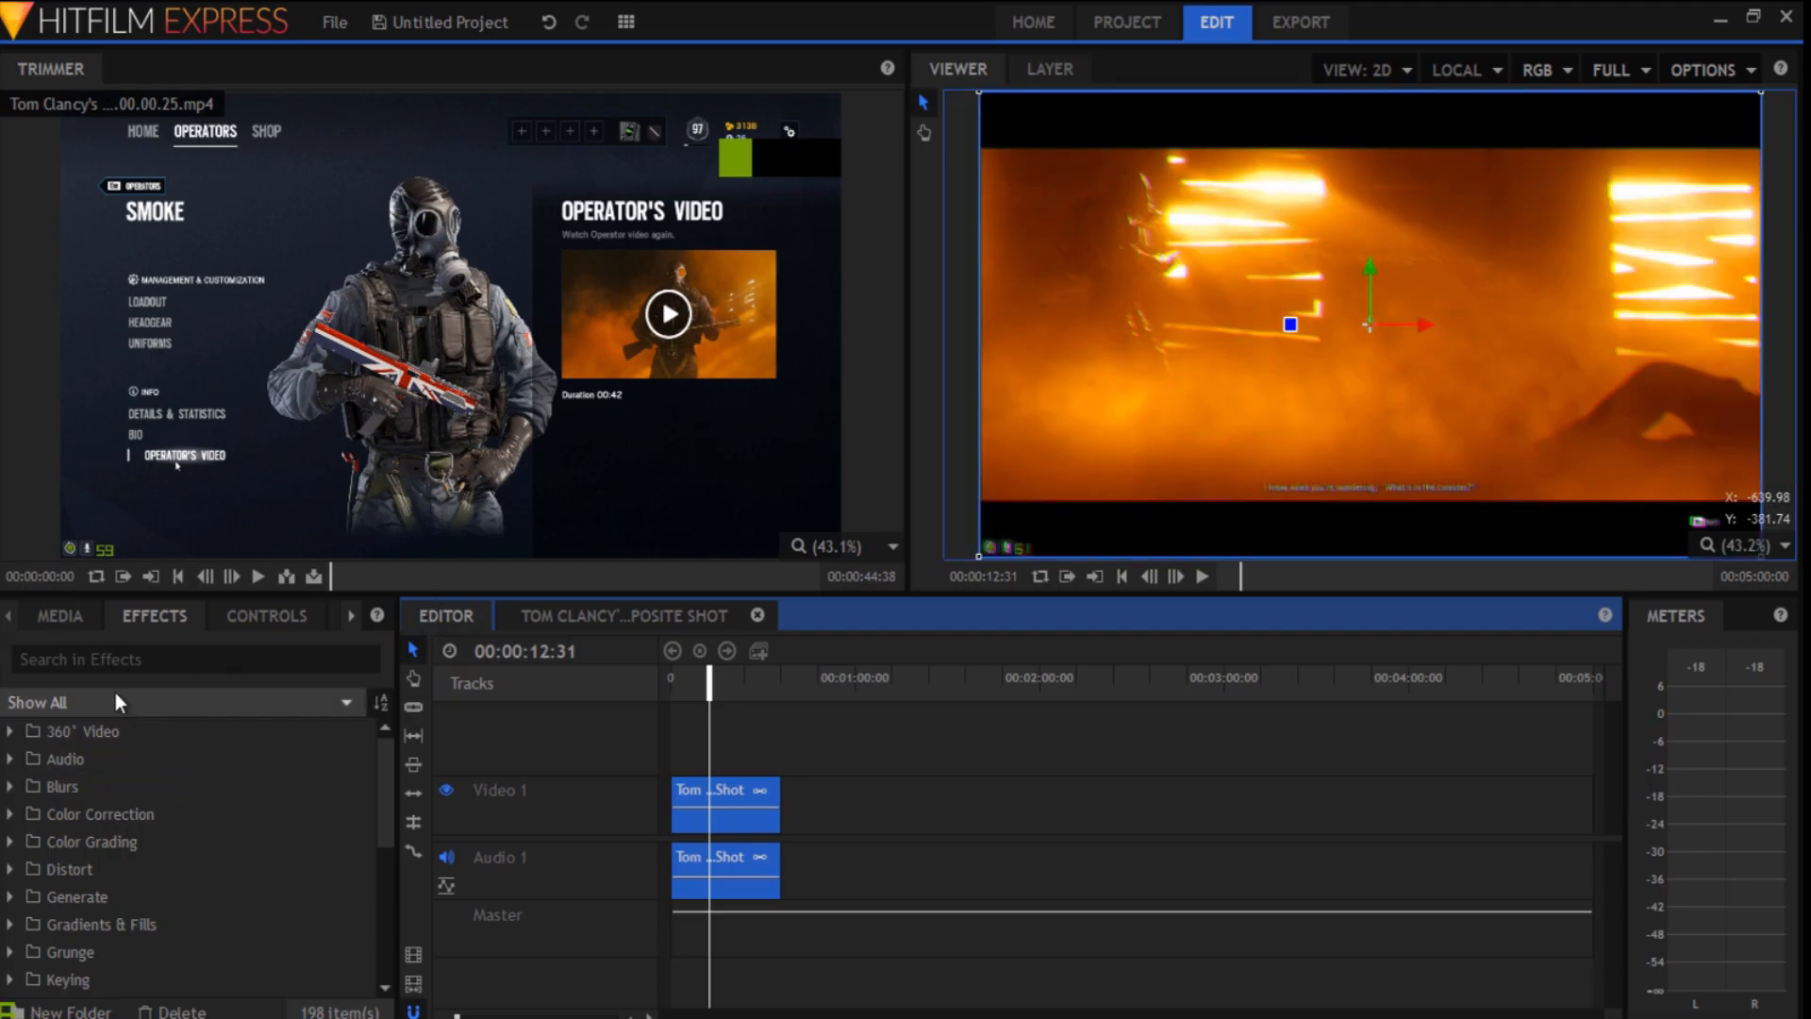
click(83, 668)
text(ch)
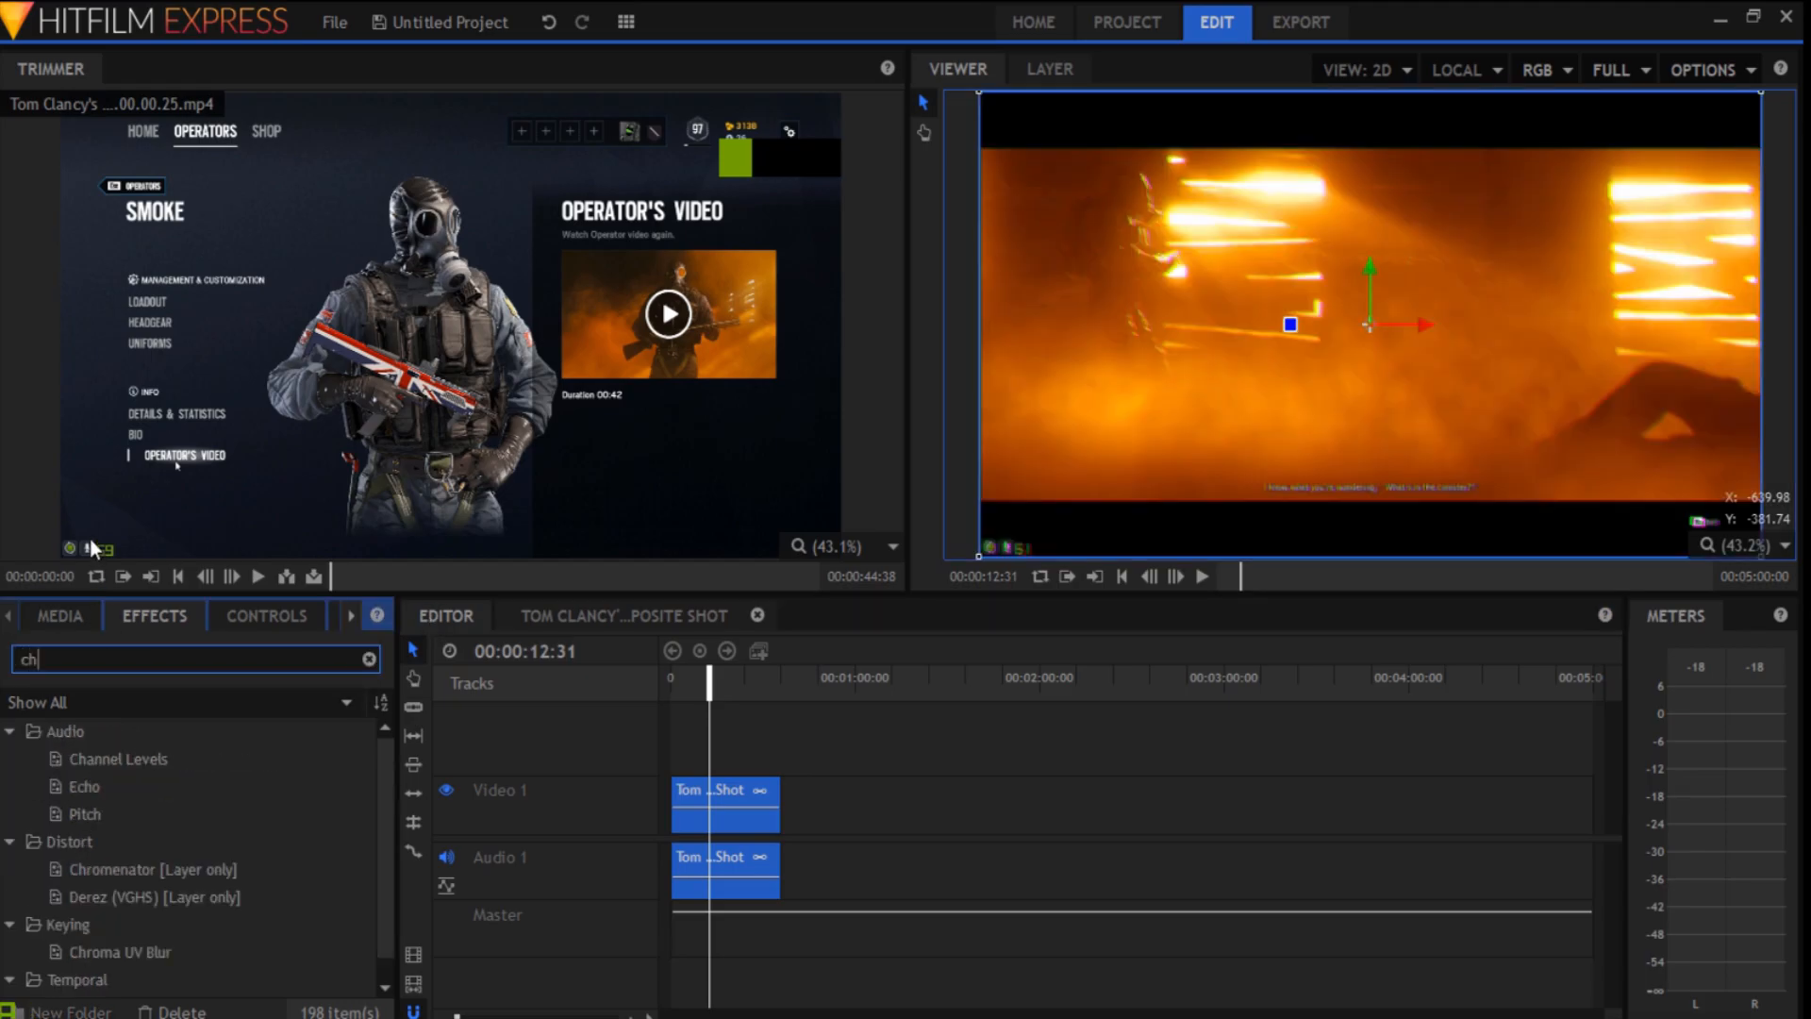
text(roma)
drag(81, 759, 738, 791)
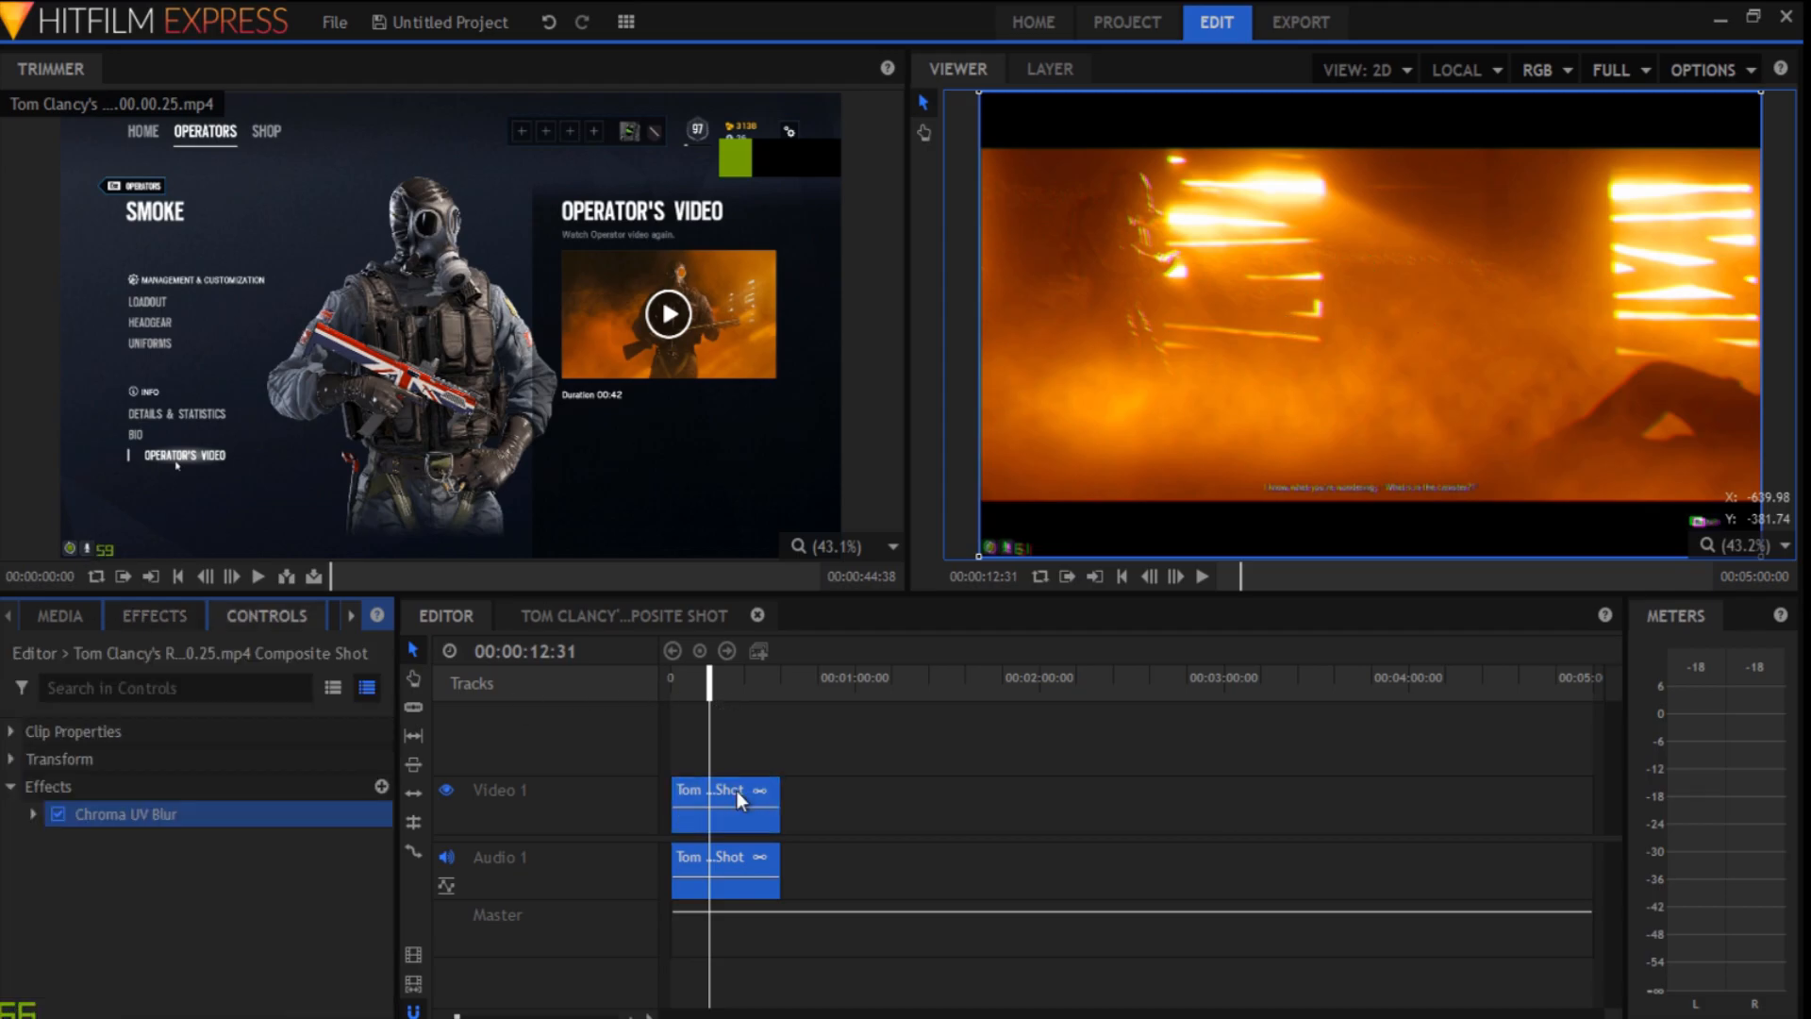
click(33, 813)
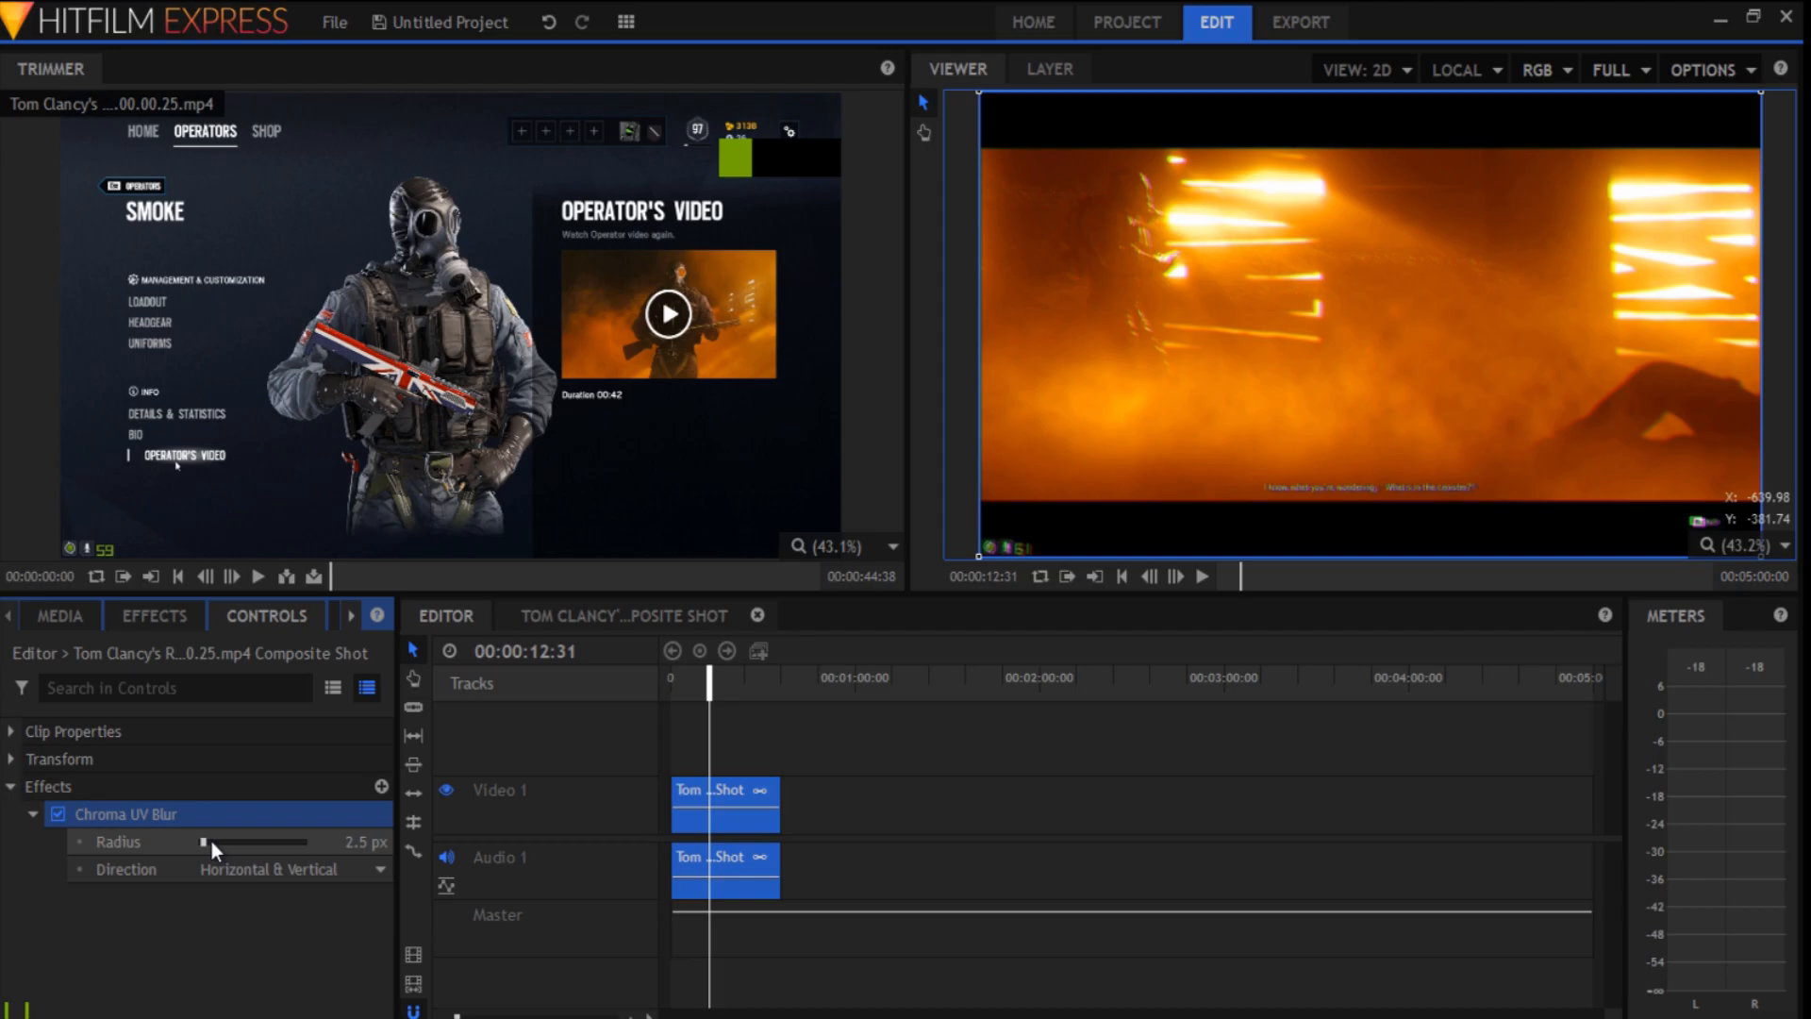
- Set the Chroma UV Blur Radius to 10.2 px and inspect the bright light streaks up close
drag(211, 842, 208, 846)
scroll(1044, 268, up, 5)
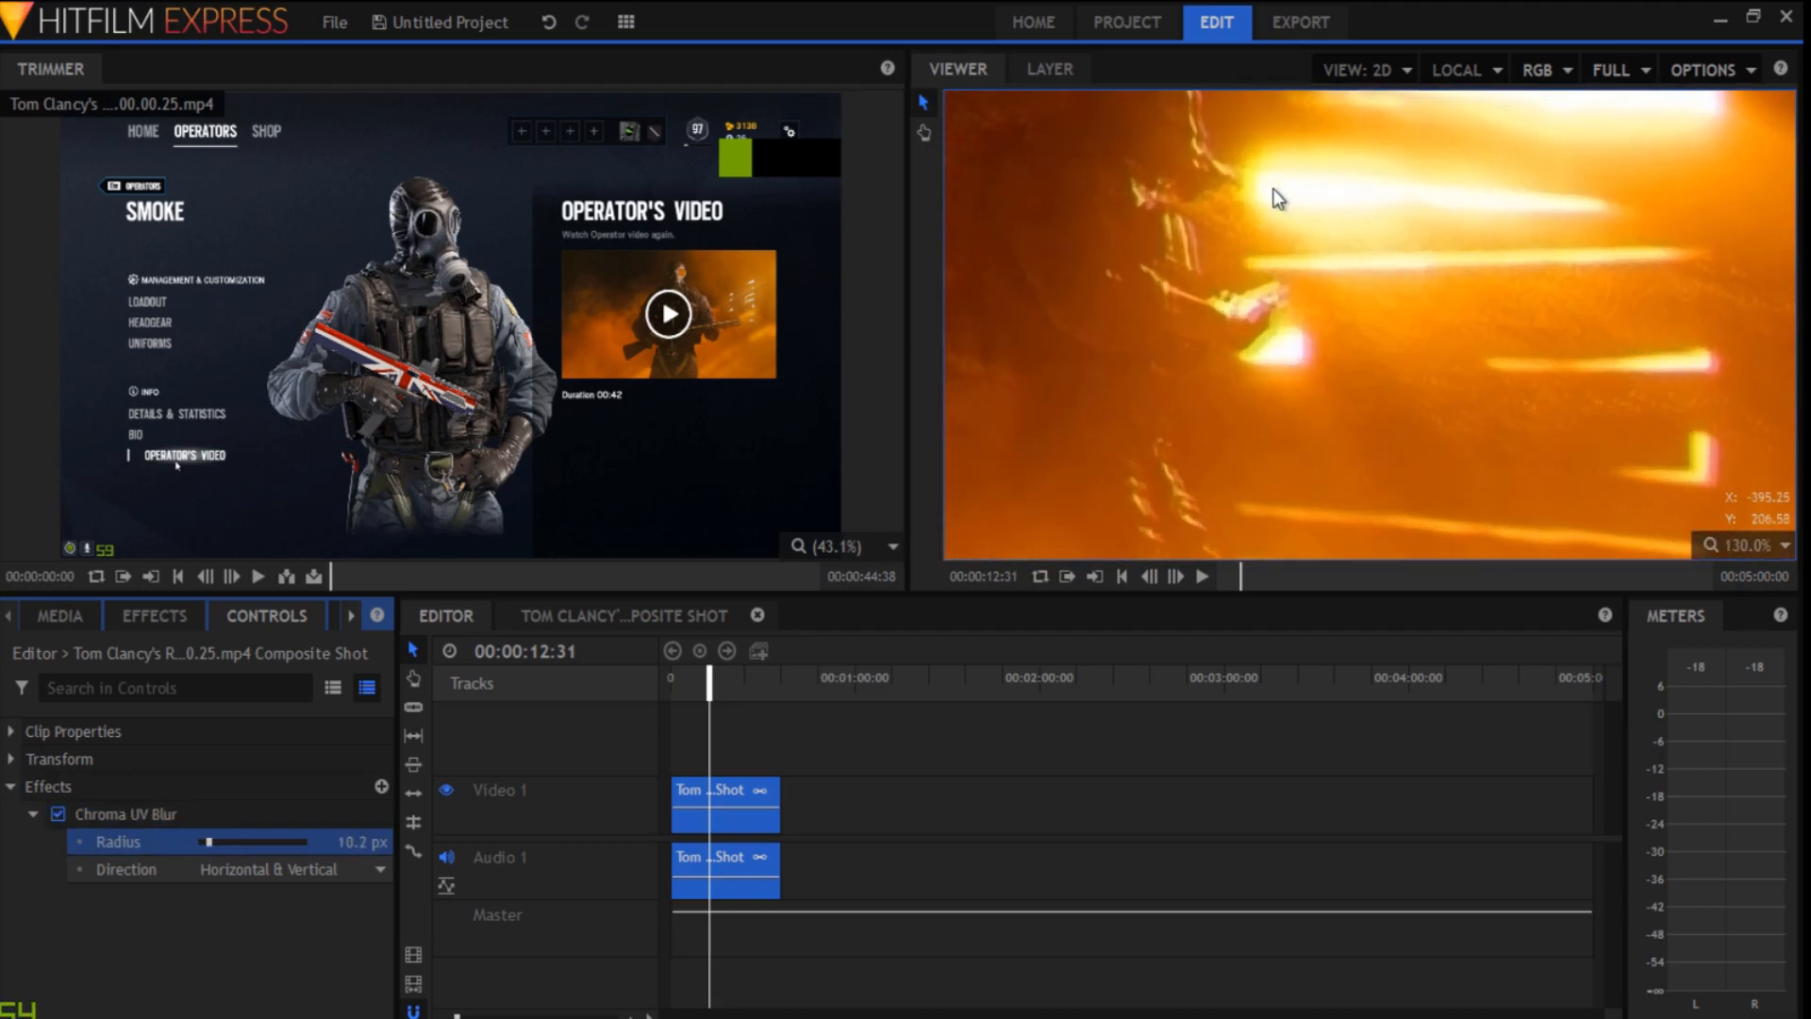
scroll(1197, 251, up, 4)
- Go to 00:00:27:15 to preview the soldier and set the Chroma UV Blur Radius to 5.1 px
drag(773, 683, 755, 685)
scroll(1226, 443, down, 3)
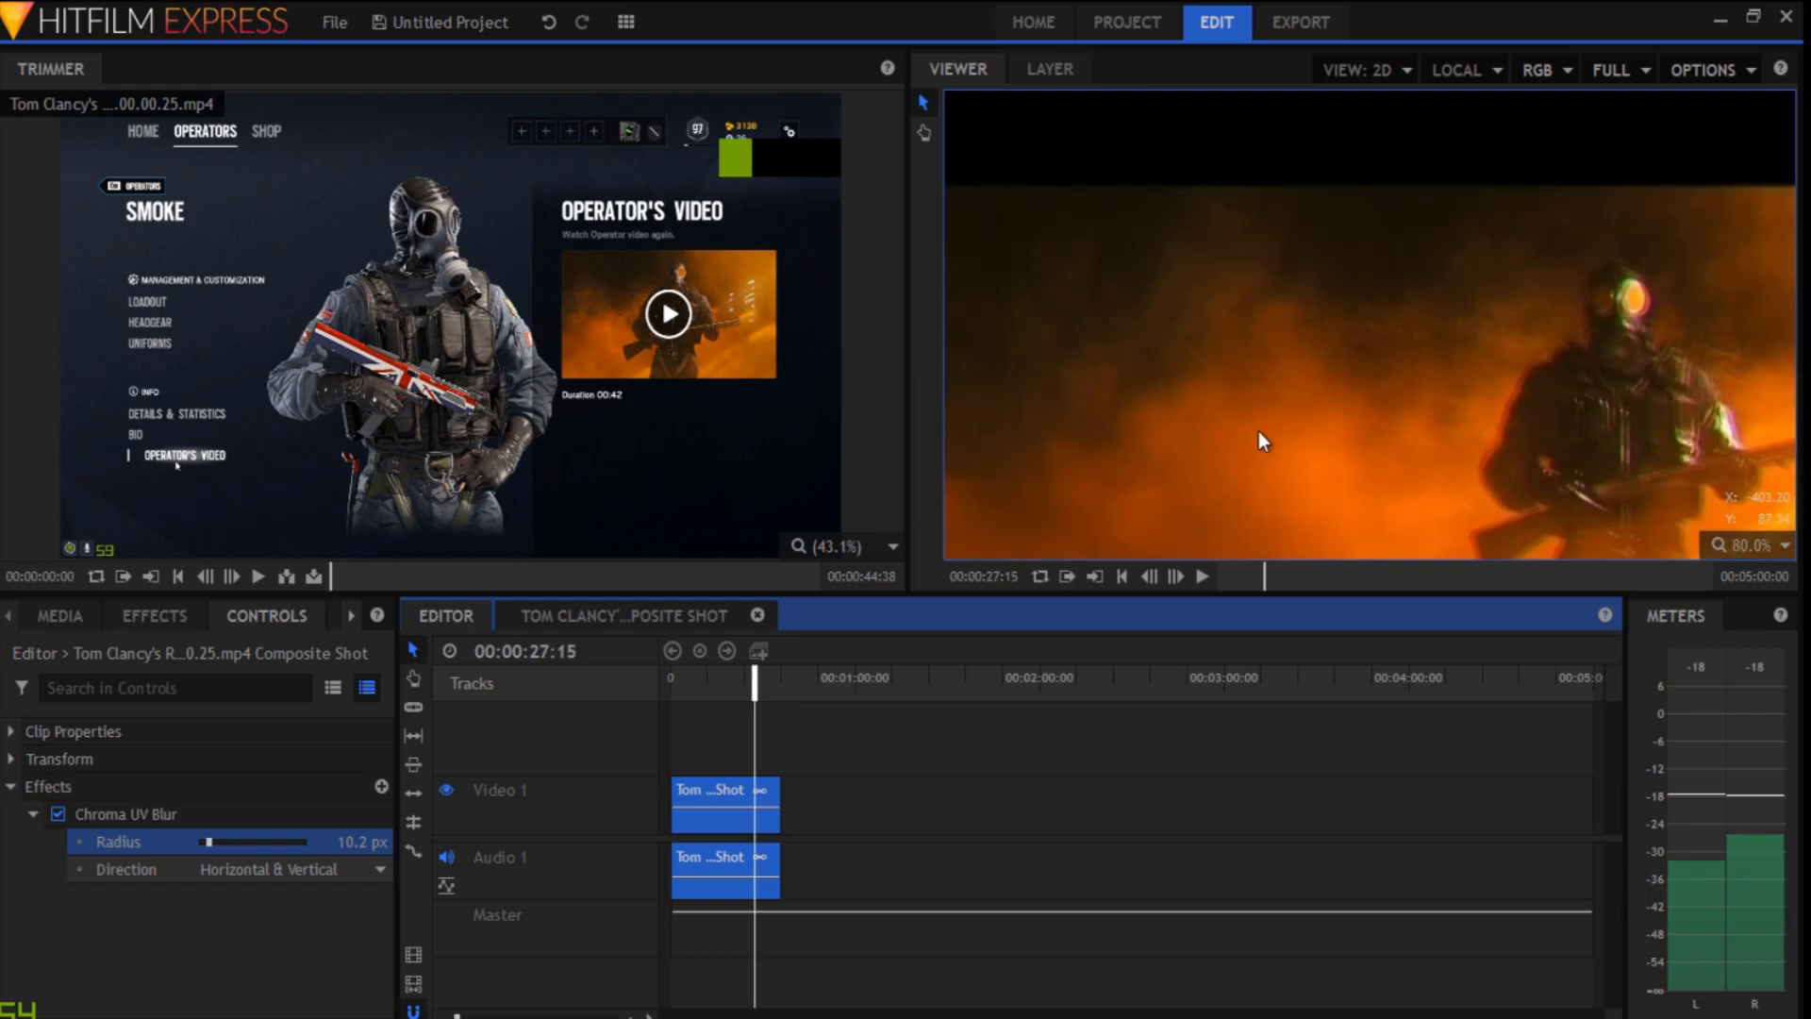
scroll(1481, 453, up, 2)
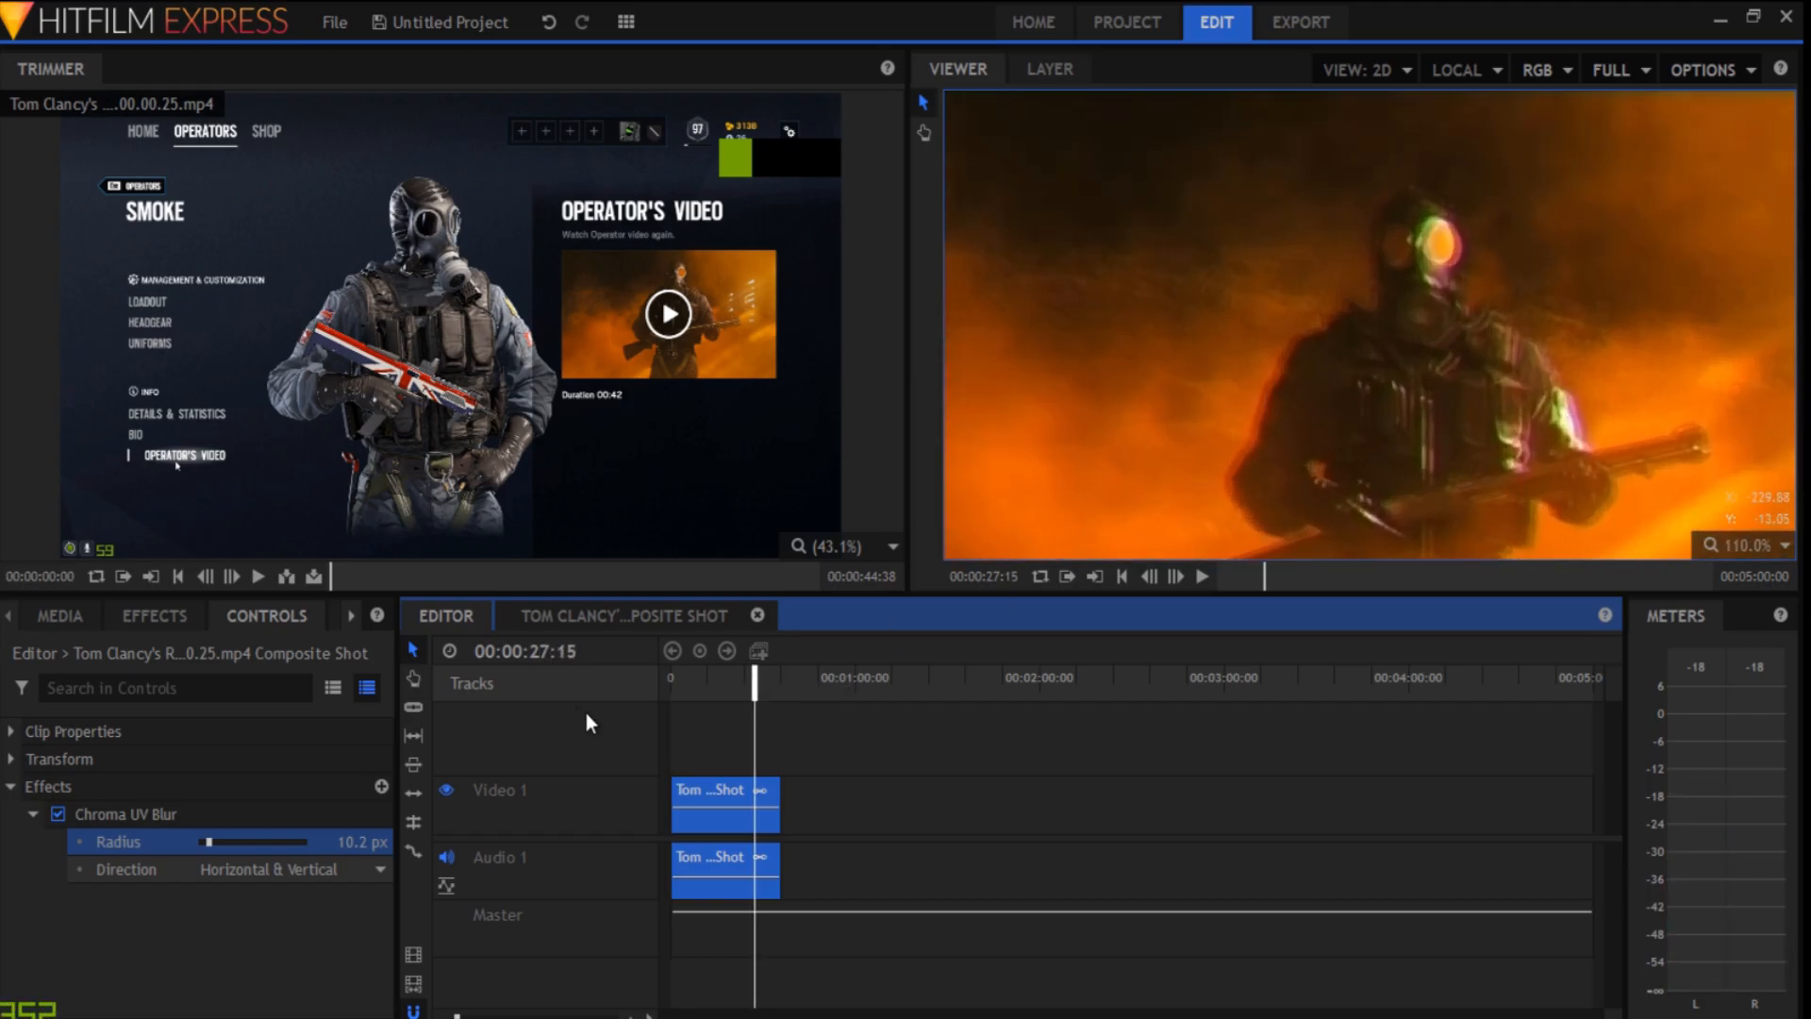
drag(206, 843, 202, 849)
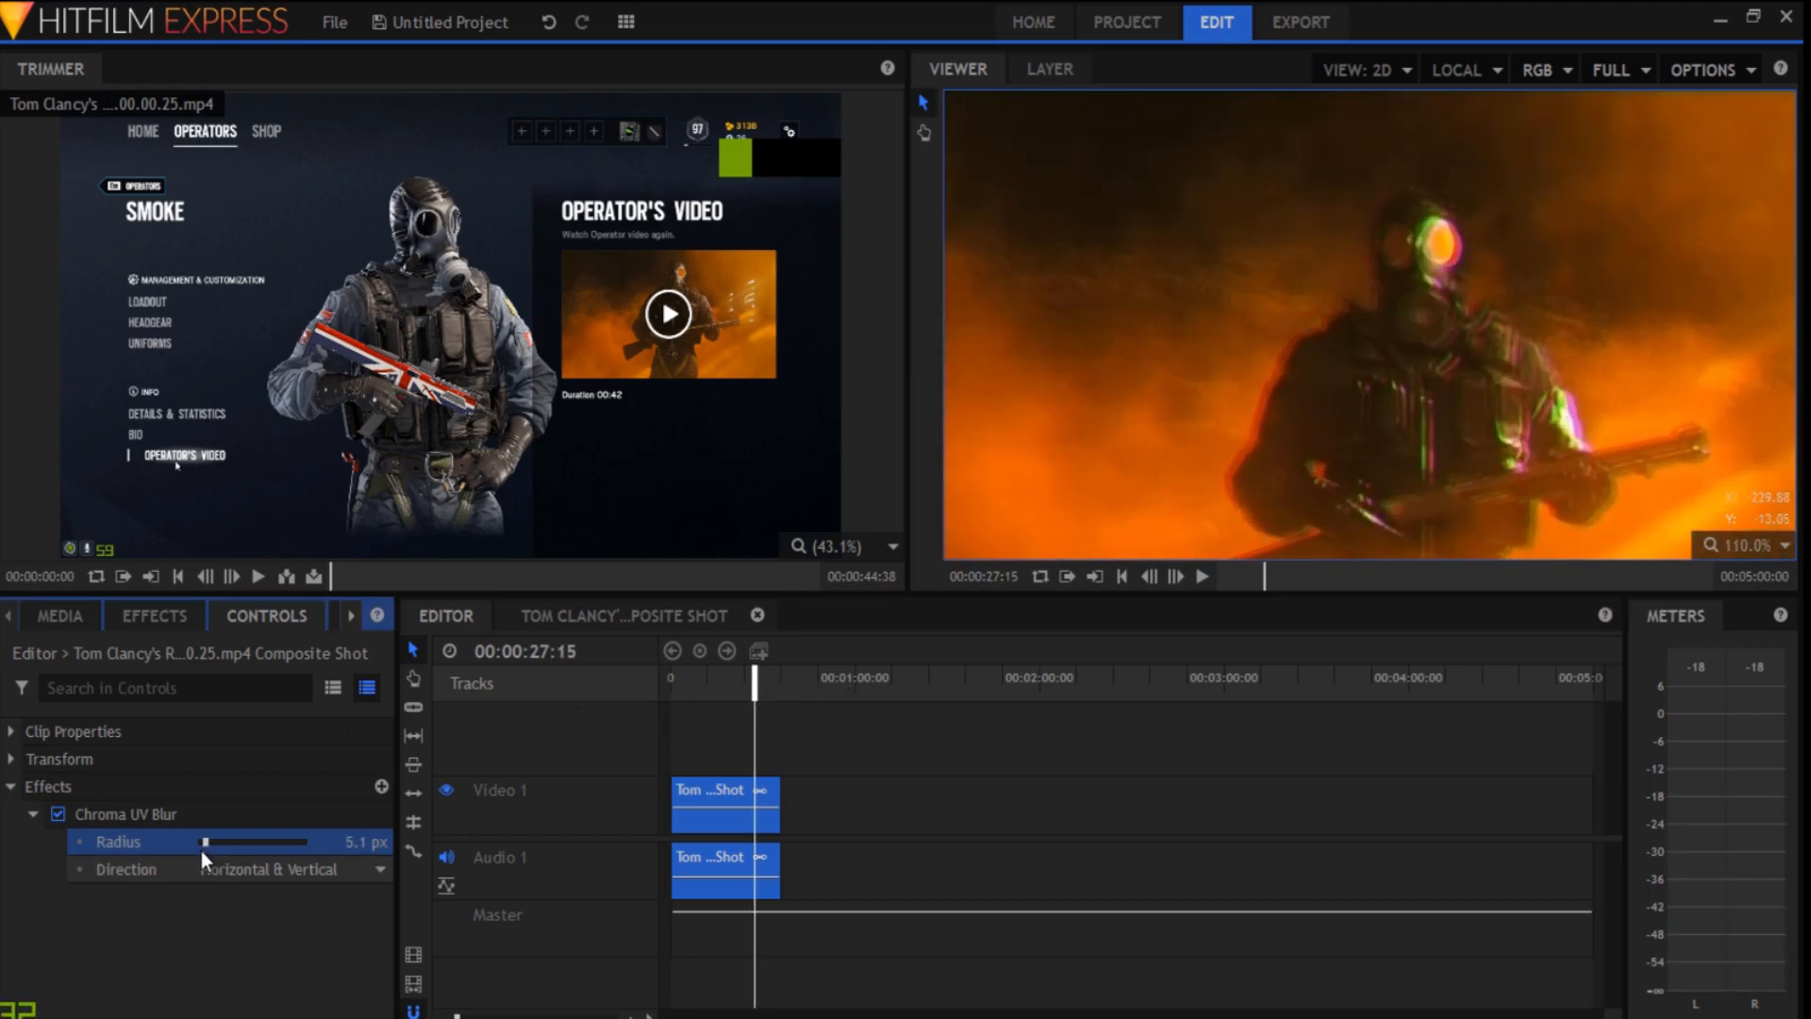
- Try Chroma UV Blur Radius values of 1.2 px and 8.9 px, comparing the soldier's colour fringing up close
scroll(1500, 453, up, 2)
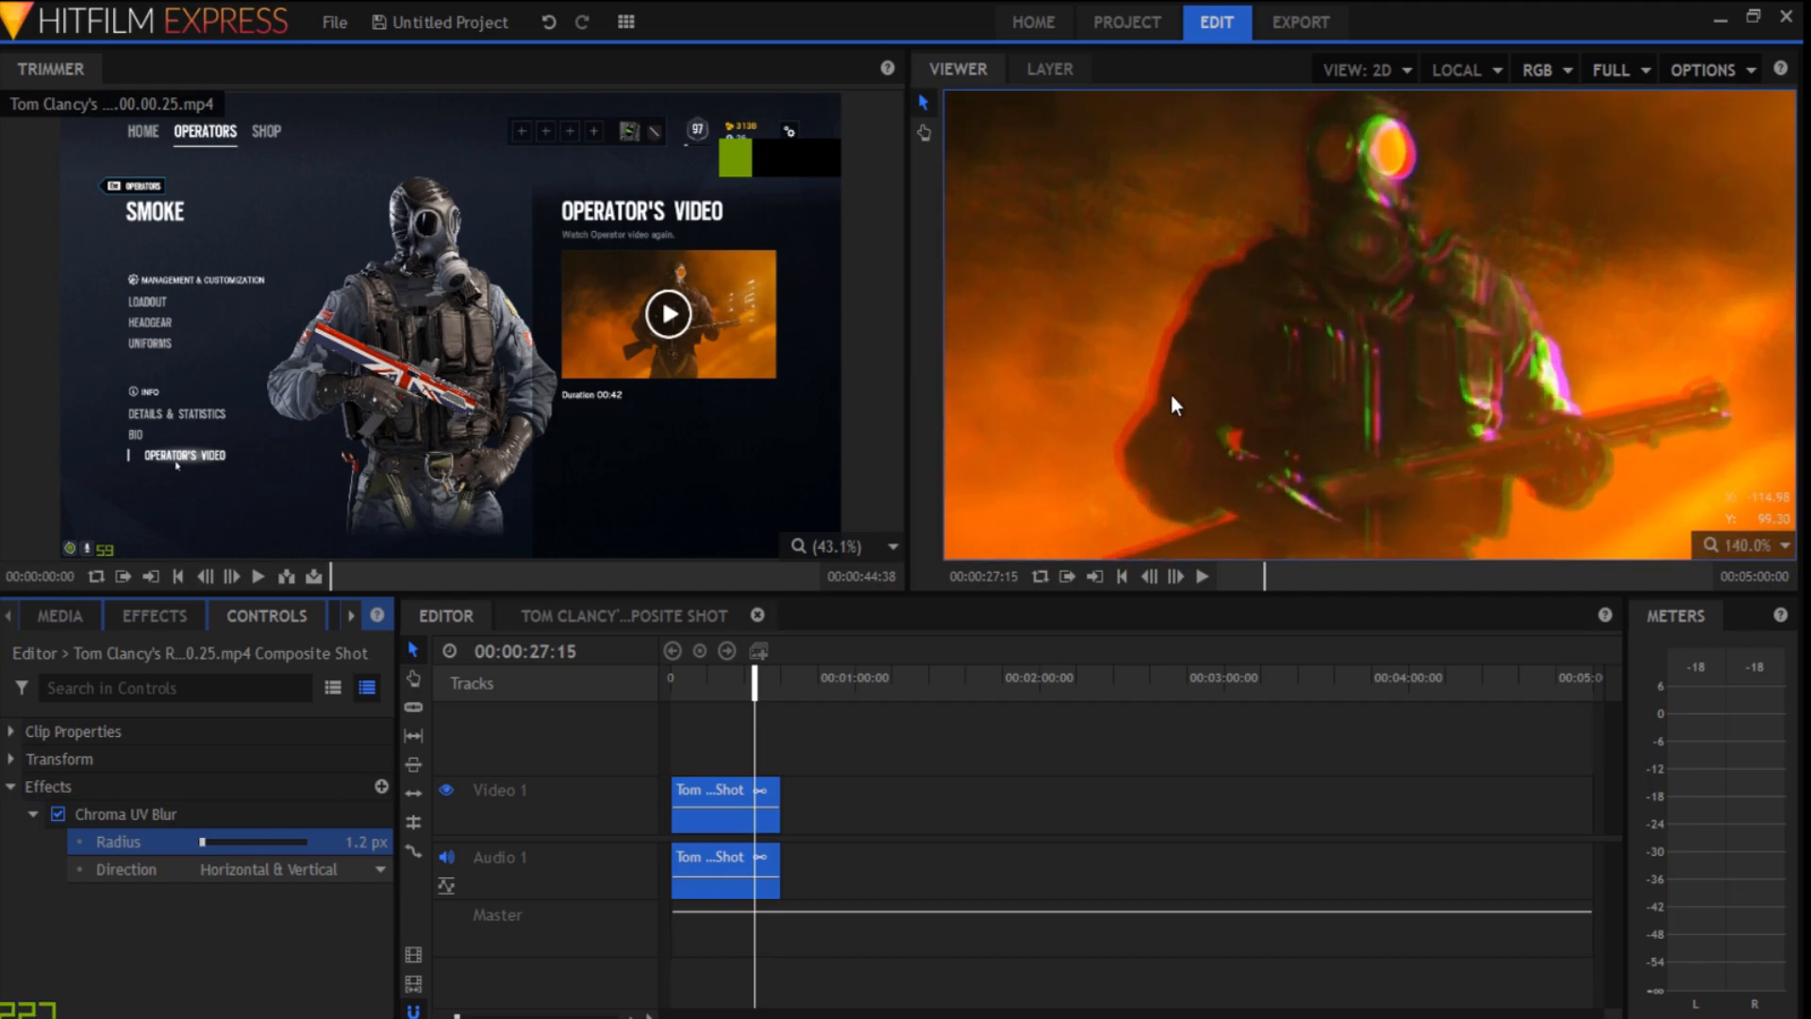
scroll(1213, 450, up, 1)
mouse_move(202, 844)
mouse_down()
mouse_move(217, 844)
mouse_move(202, 844)
mouse_up()
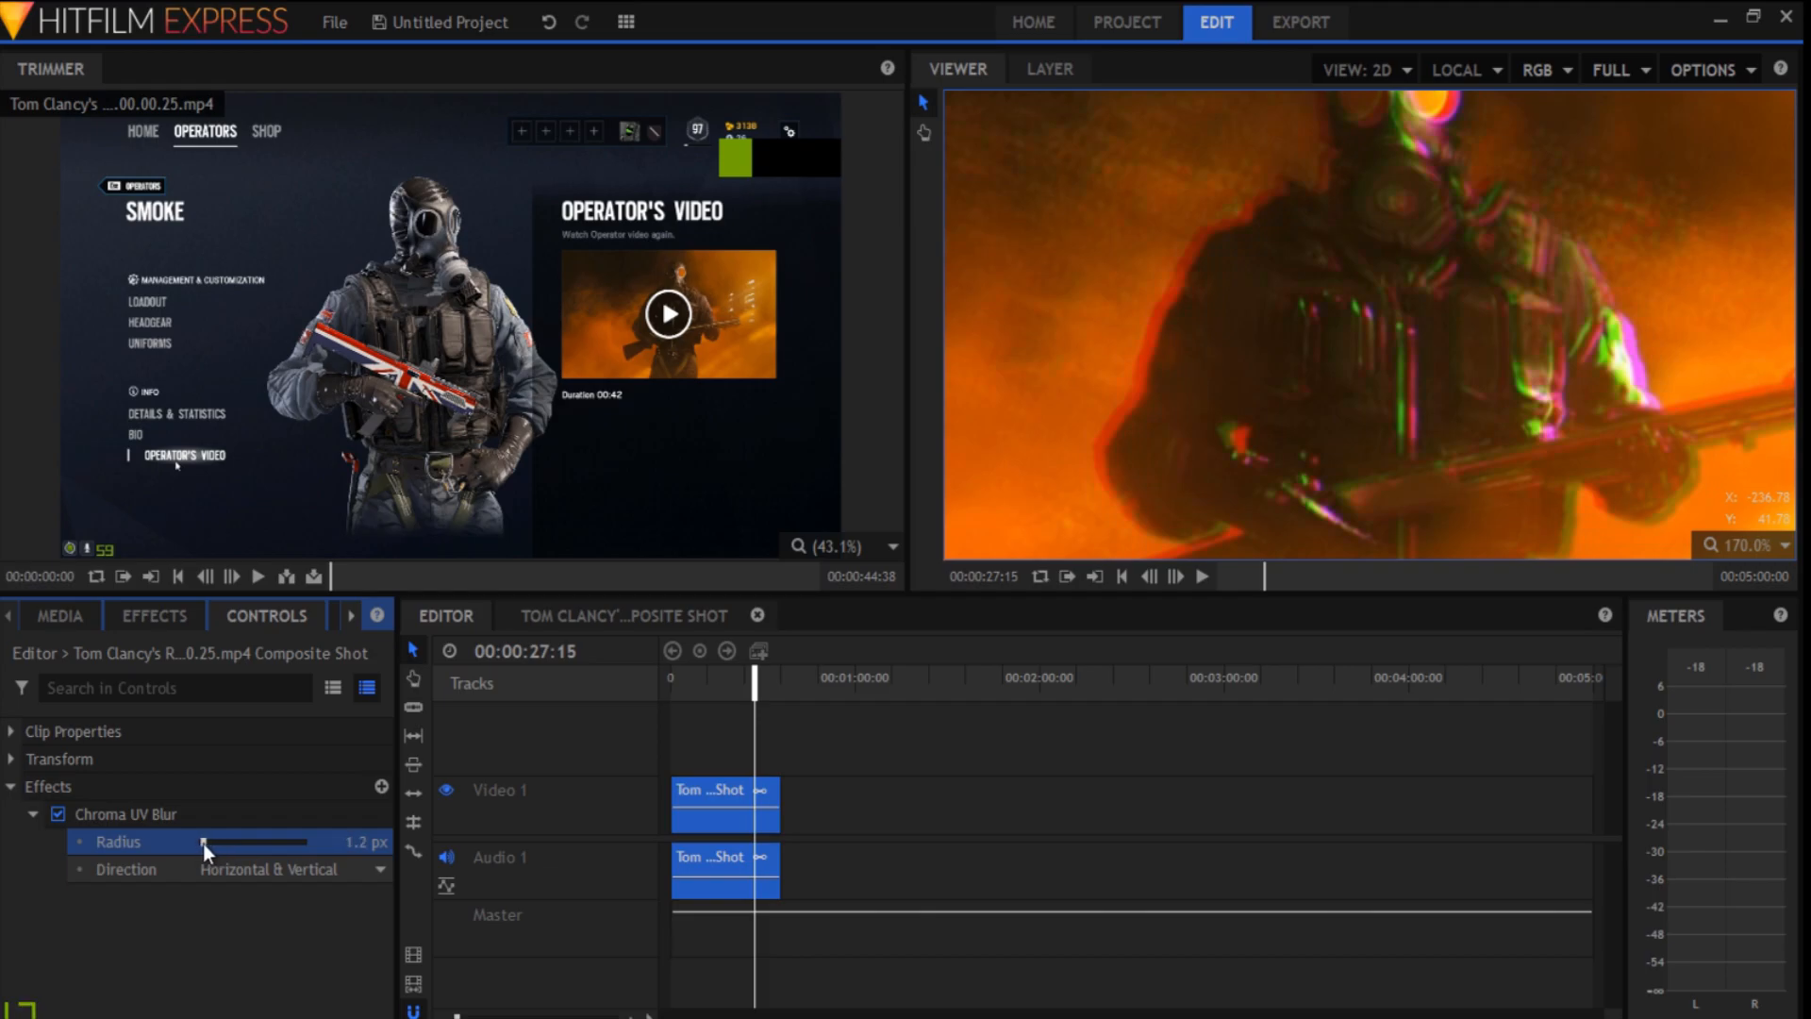
scroll(1555, 330, up, 5)
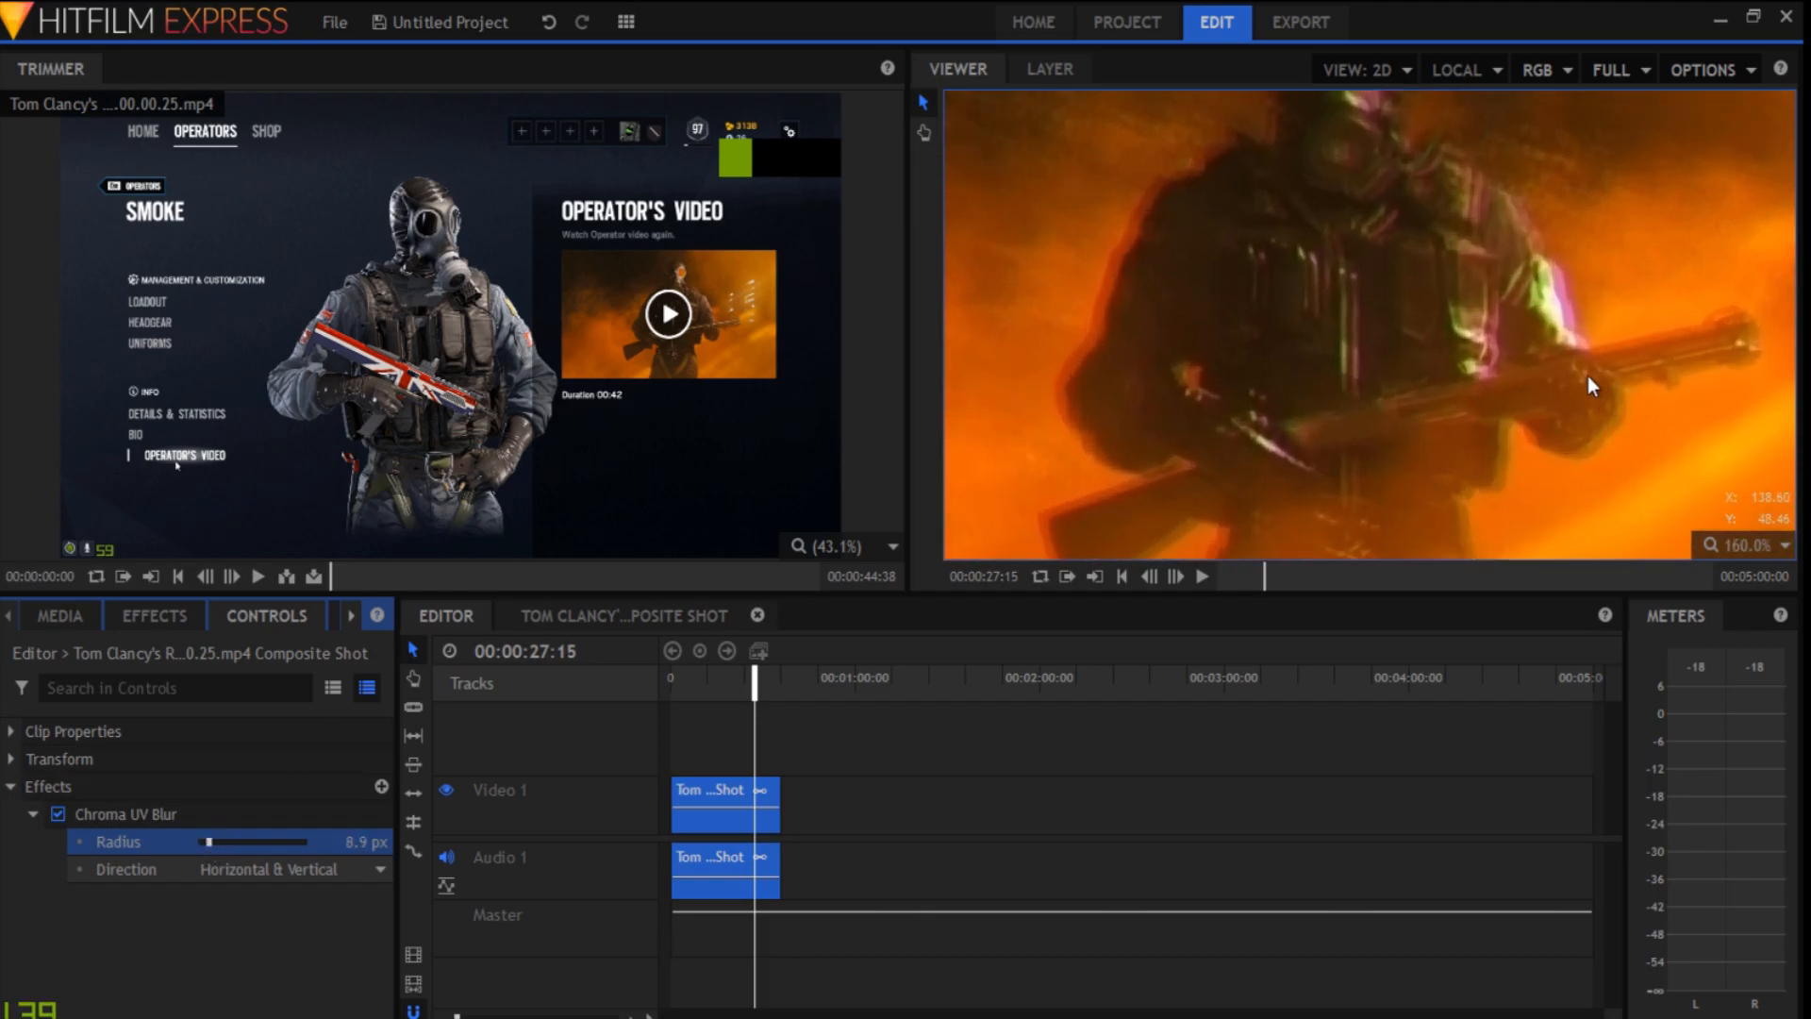
scroll(1419, 244, down, 6)
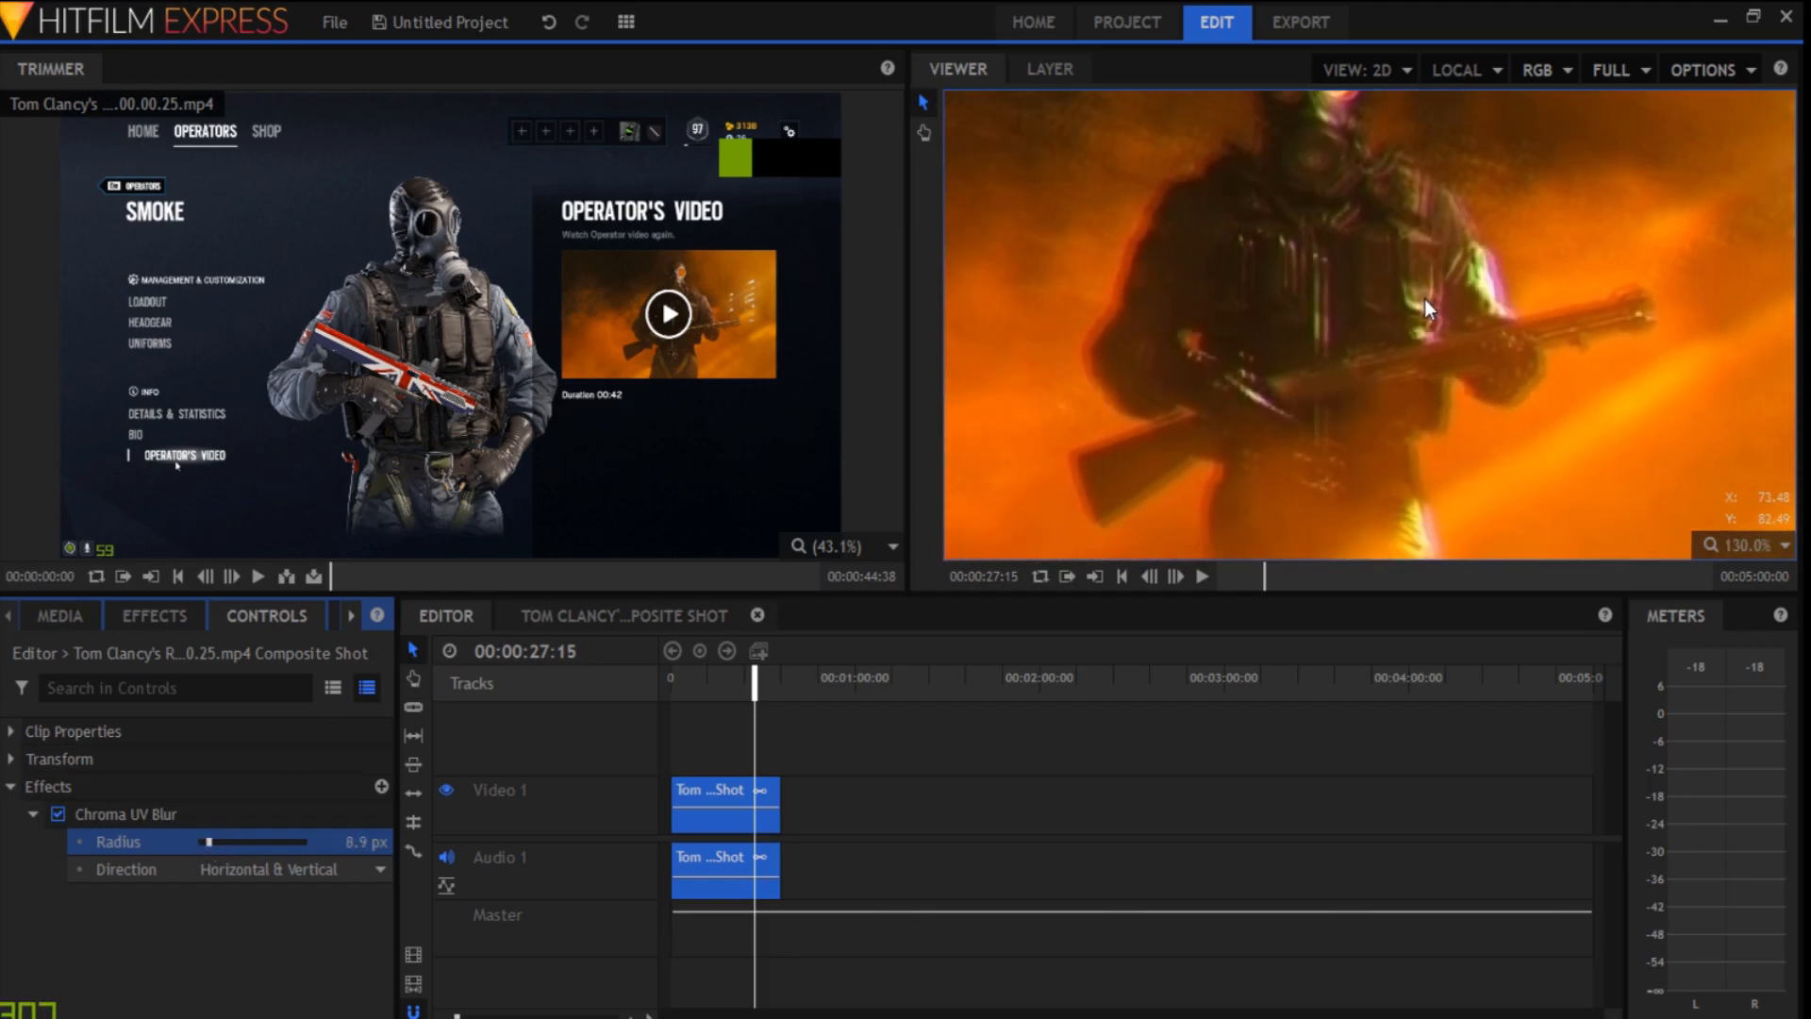
- Try a Chroma UV Blur Radius of 15.3 px and examine the soldier and gun up close and in the full frame
mouse_move(209, 841)
mouse_down()
mouse_move(186, 846)
mouse_move(214, 846)
mouse_up()
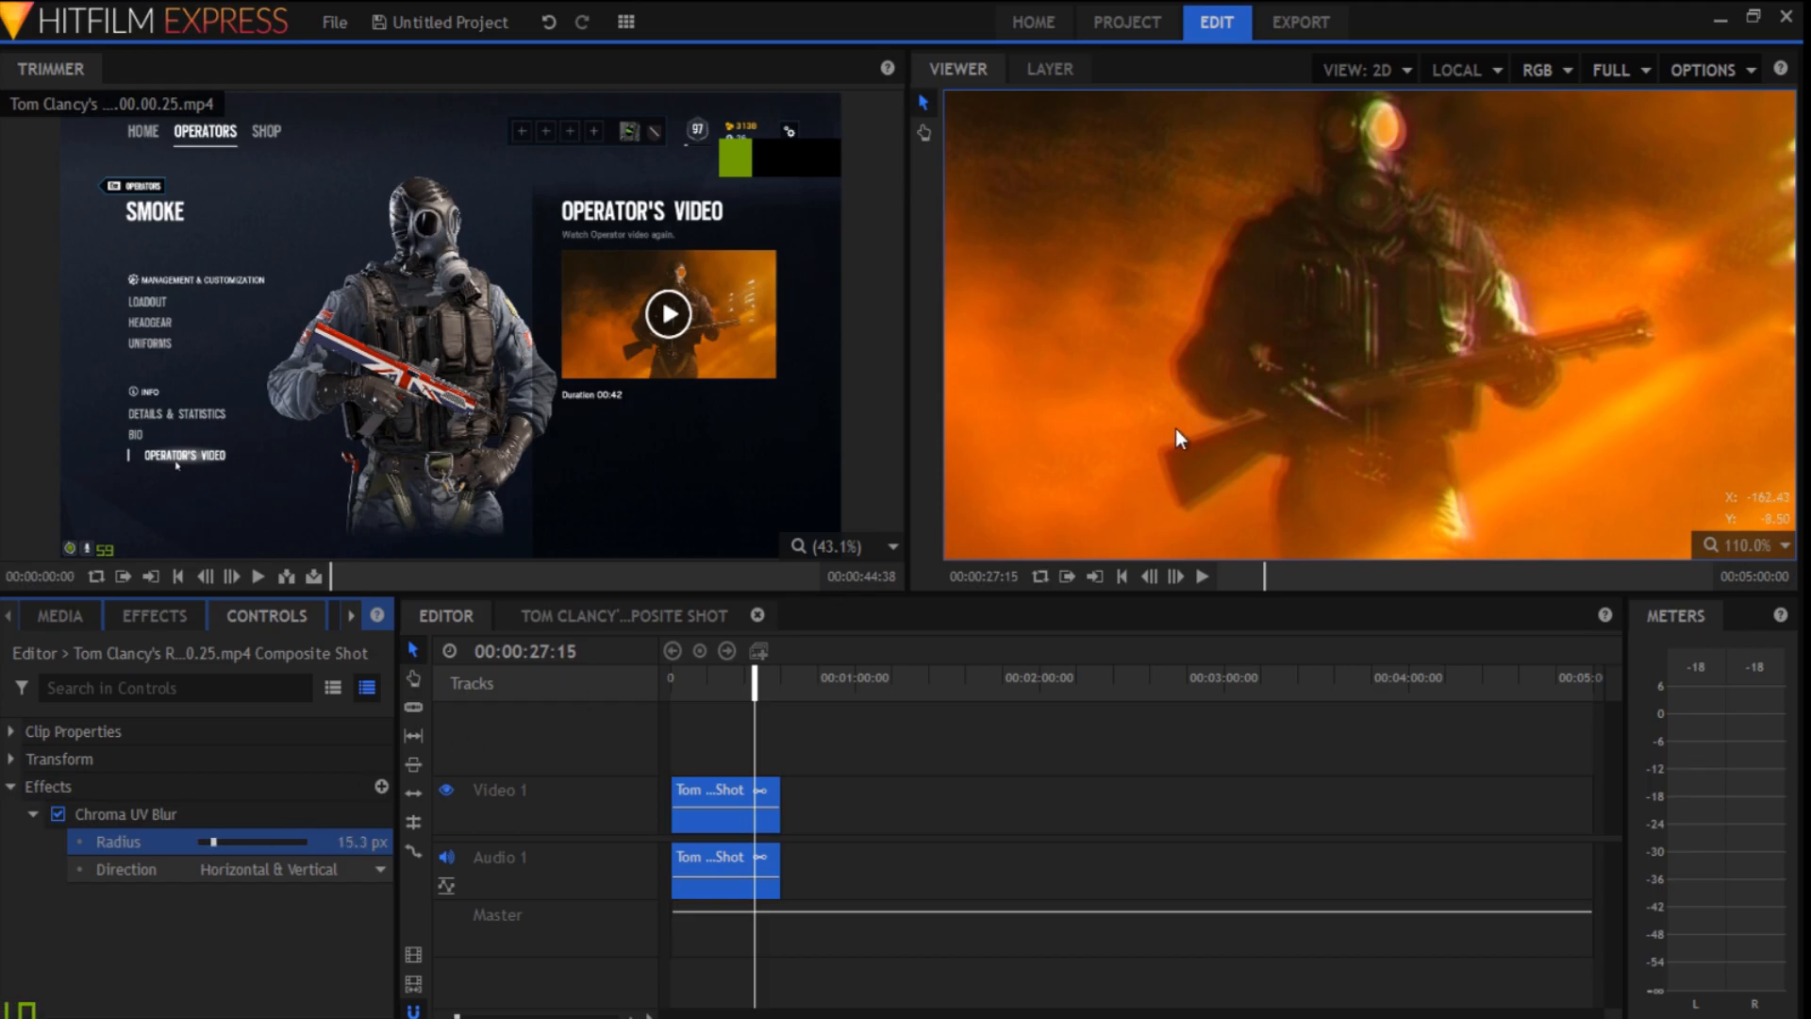
scroll(1384, 365, down, 3)
scroll(1443, 360, up, 5)
scroll(1443, 360, down, 5)
scroll(1443, 360, up, 5)
scroll(1533, 306, up, 1)
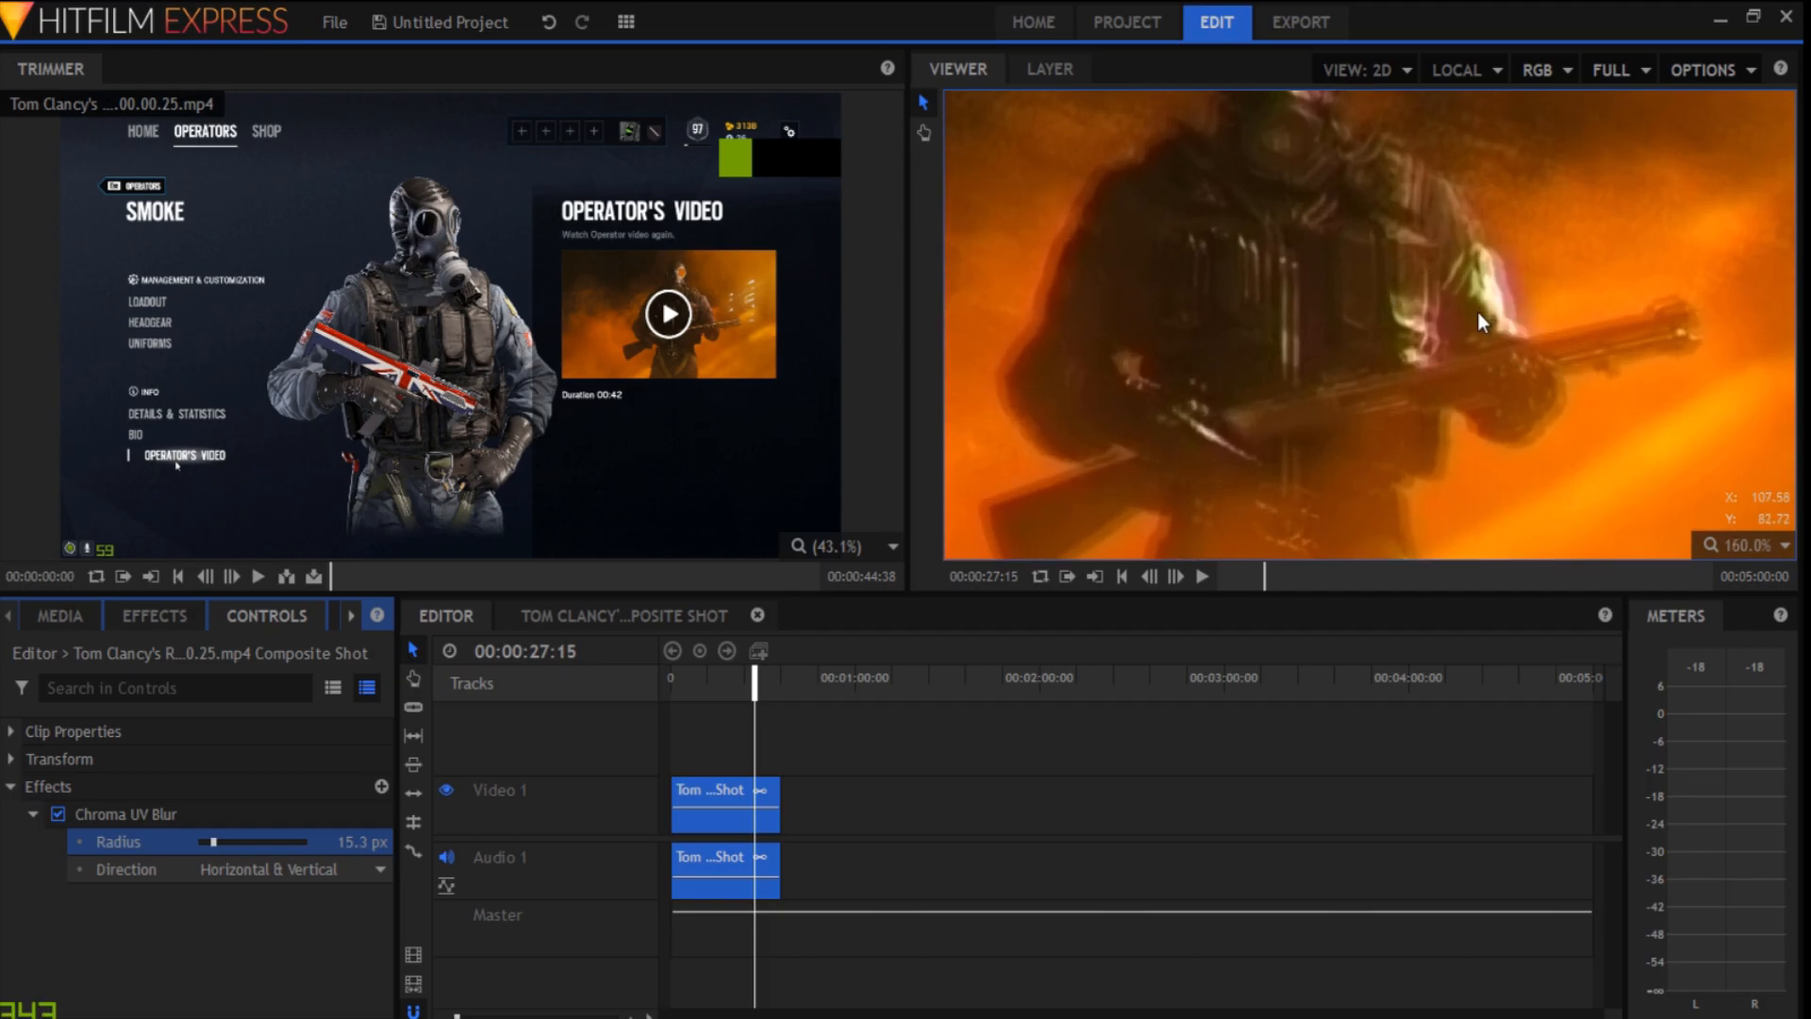
scroll(1480, 309, down, 6)
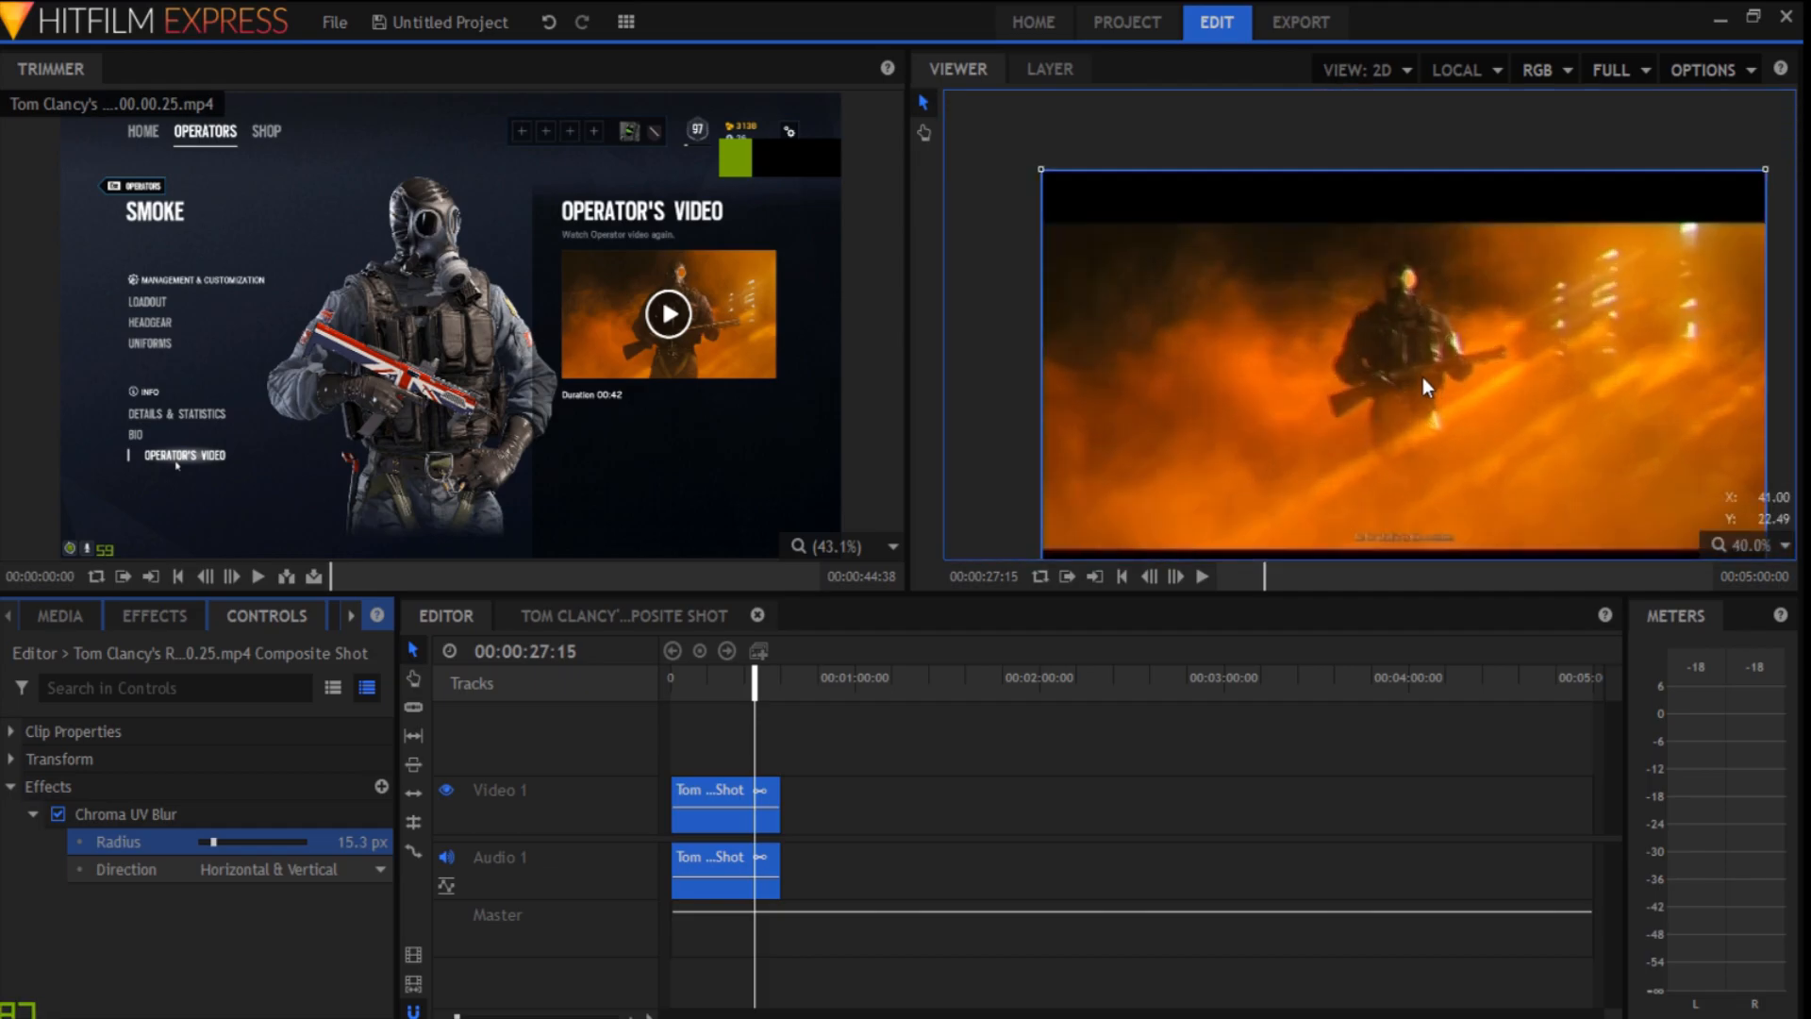
scroll(1423, 378, up, 1)
scroll(1439, 363, up, 1)
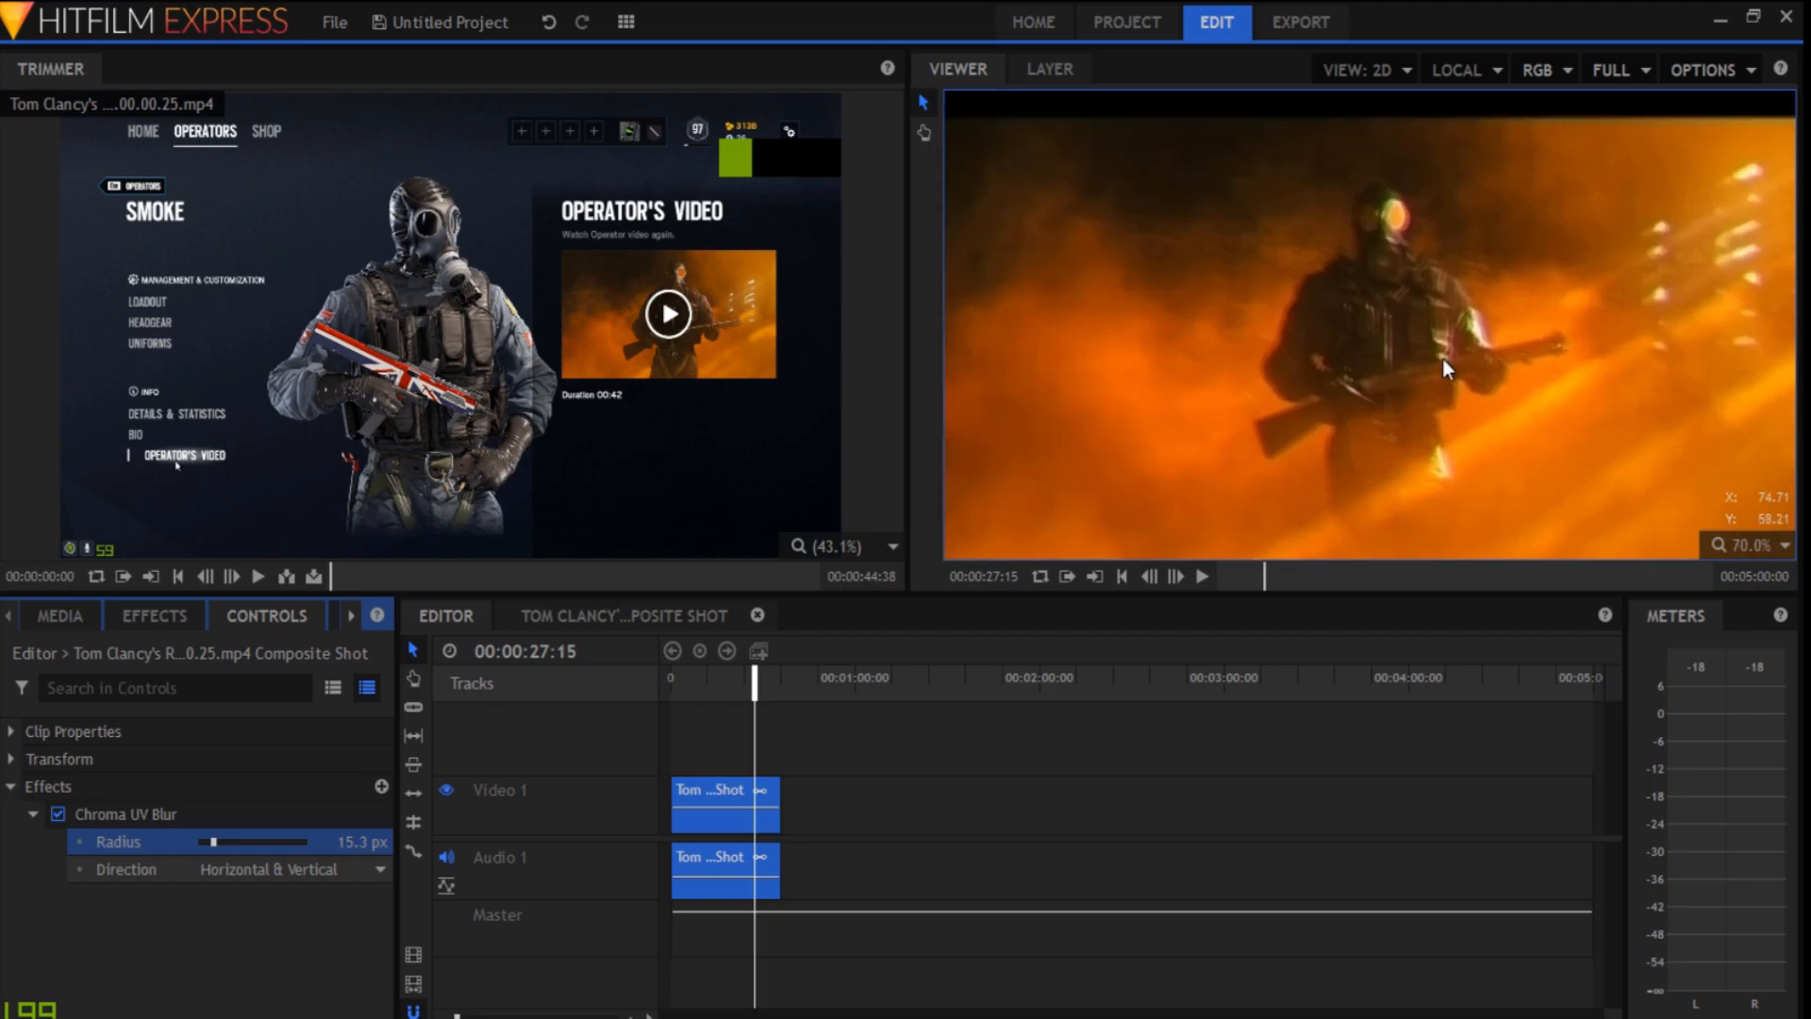
scroll(1475, 330, up, 1)
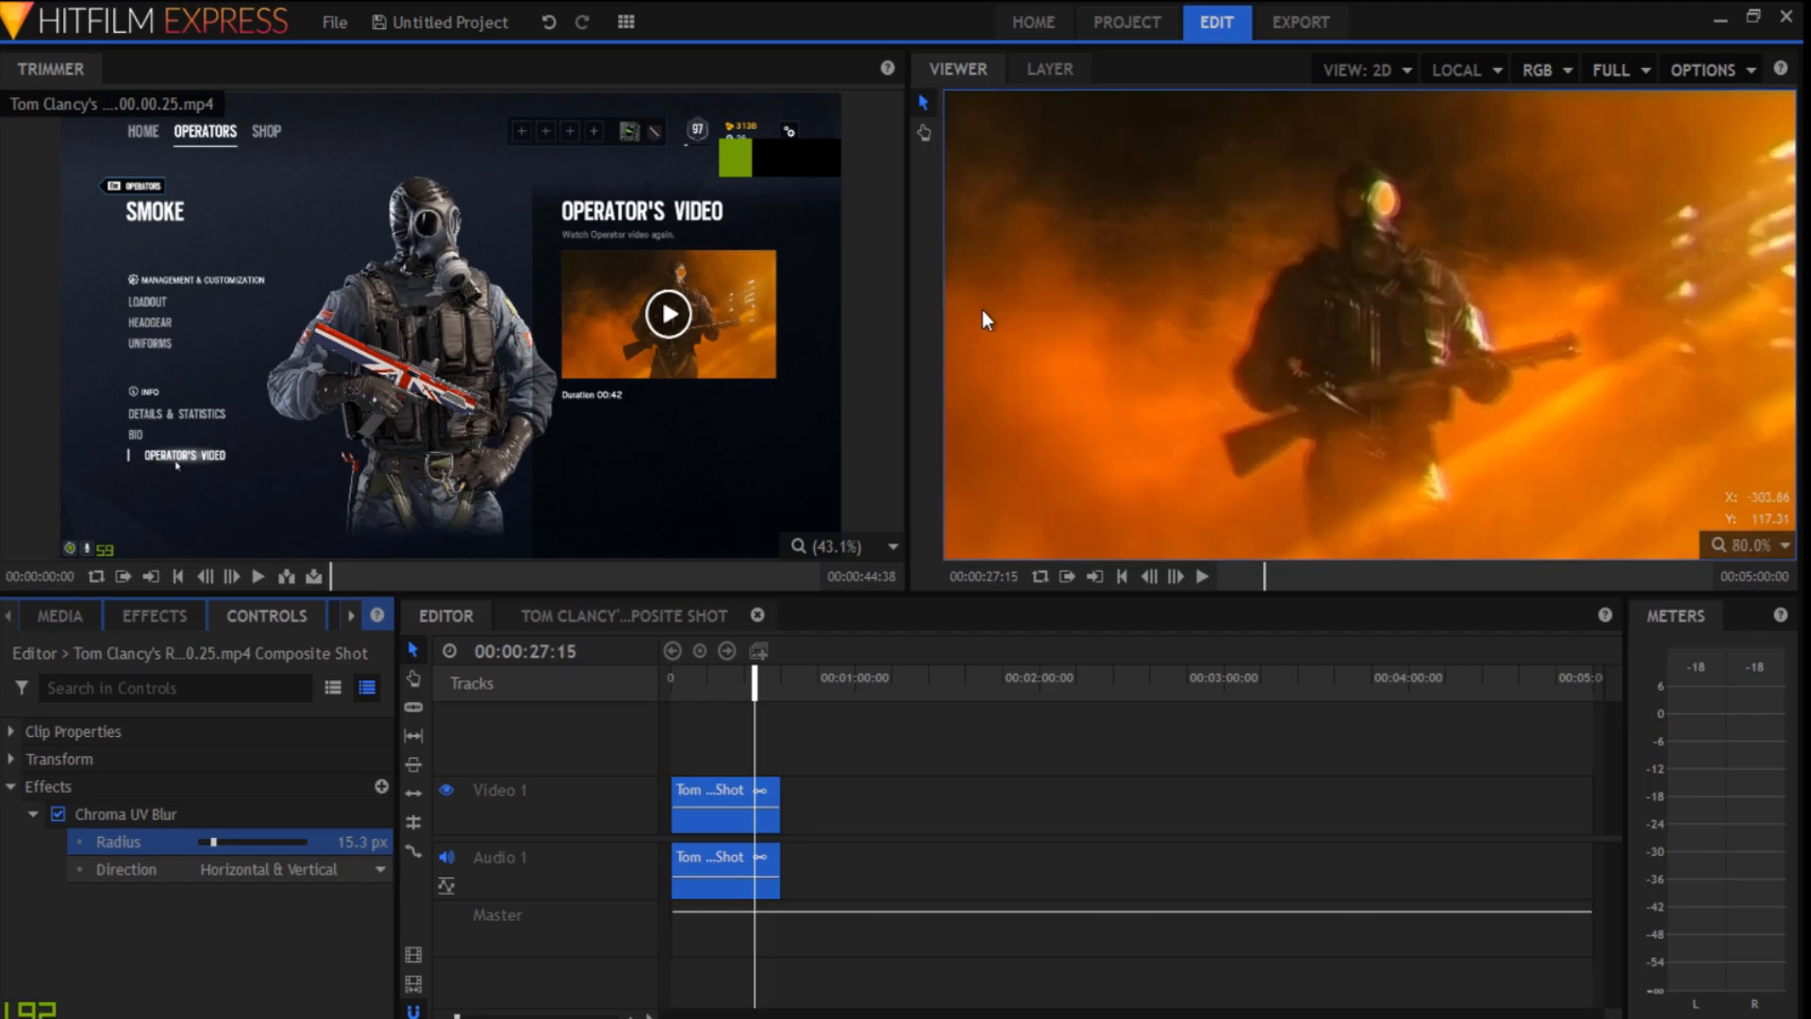
- Search the effects for "diff" and apply the Diffuse blur to the composite shot clip
click(134, 619)
double_click(126, 663)
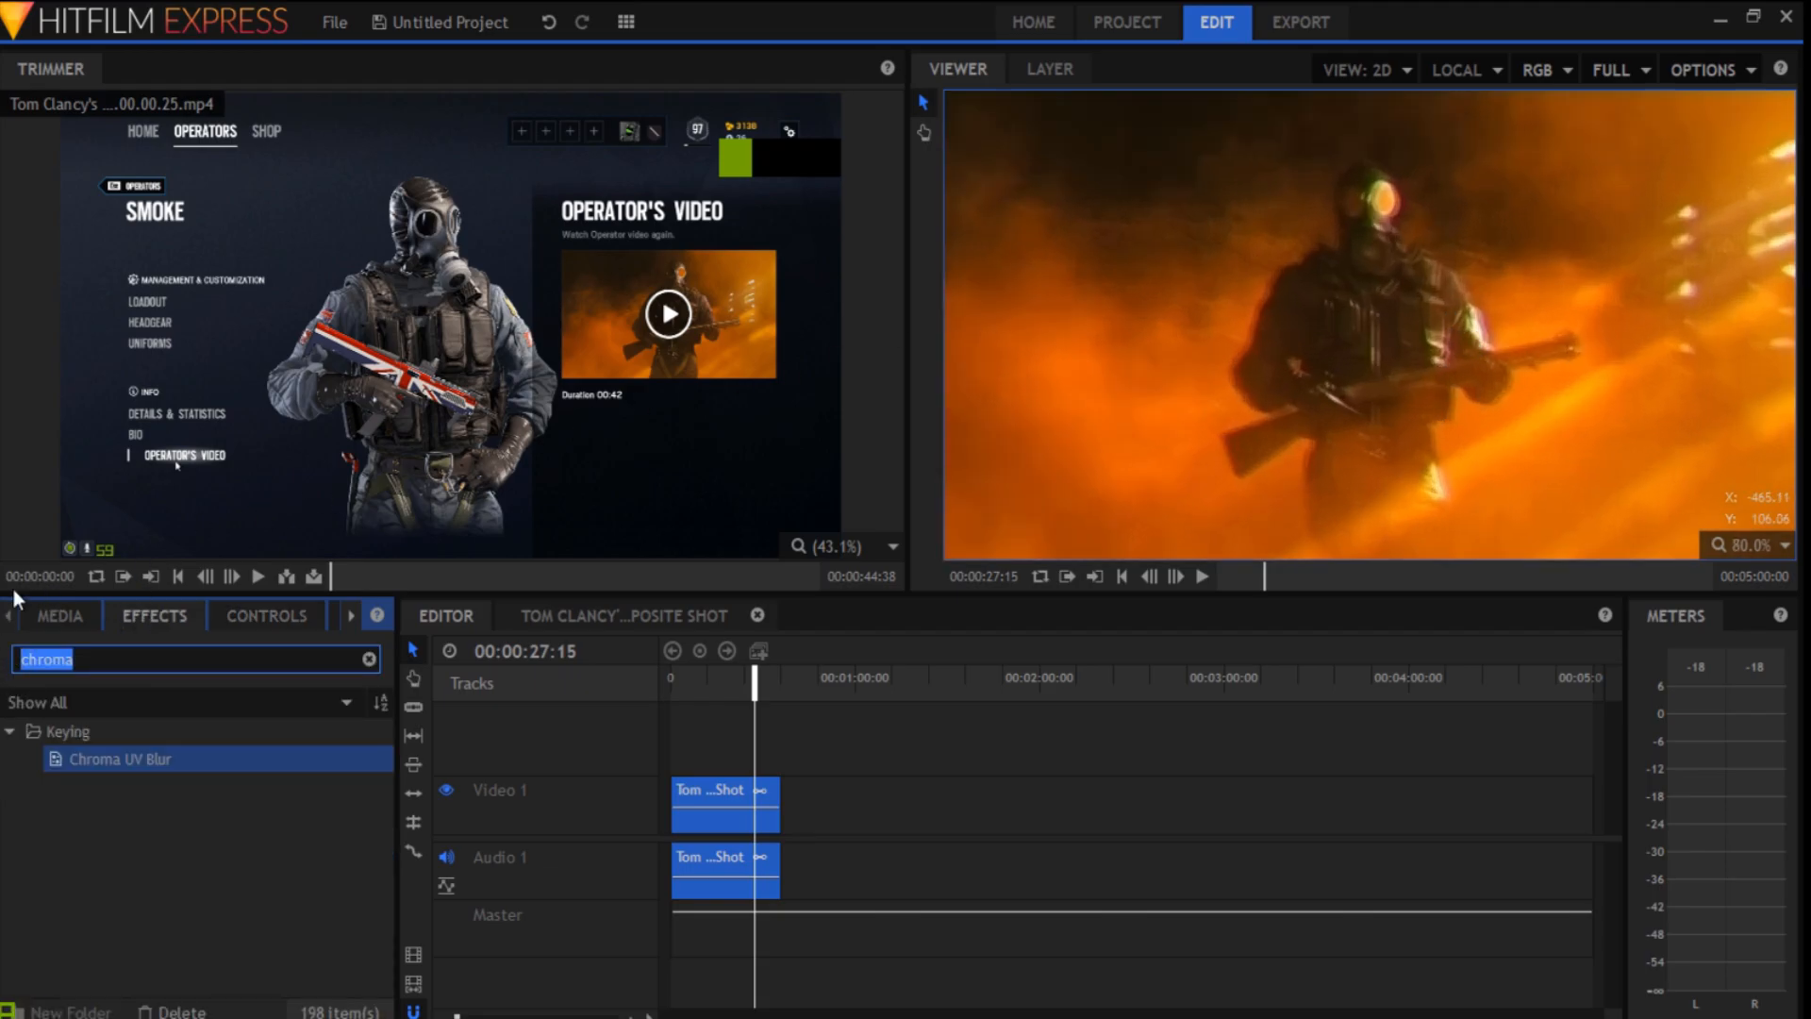
text(diff)
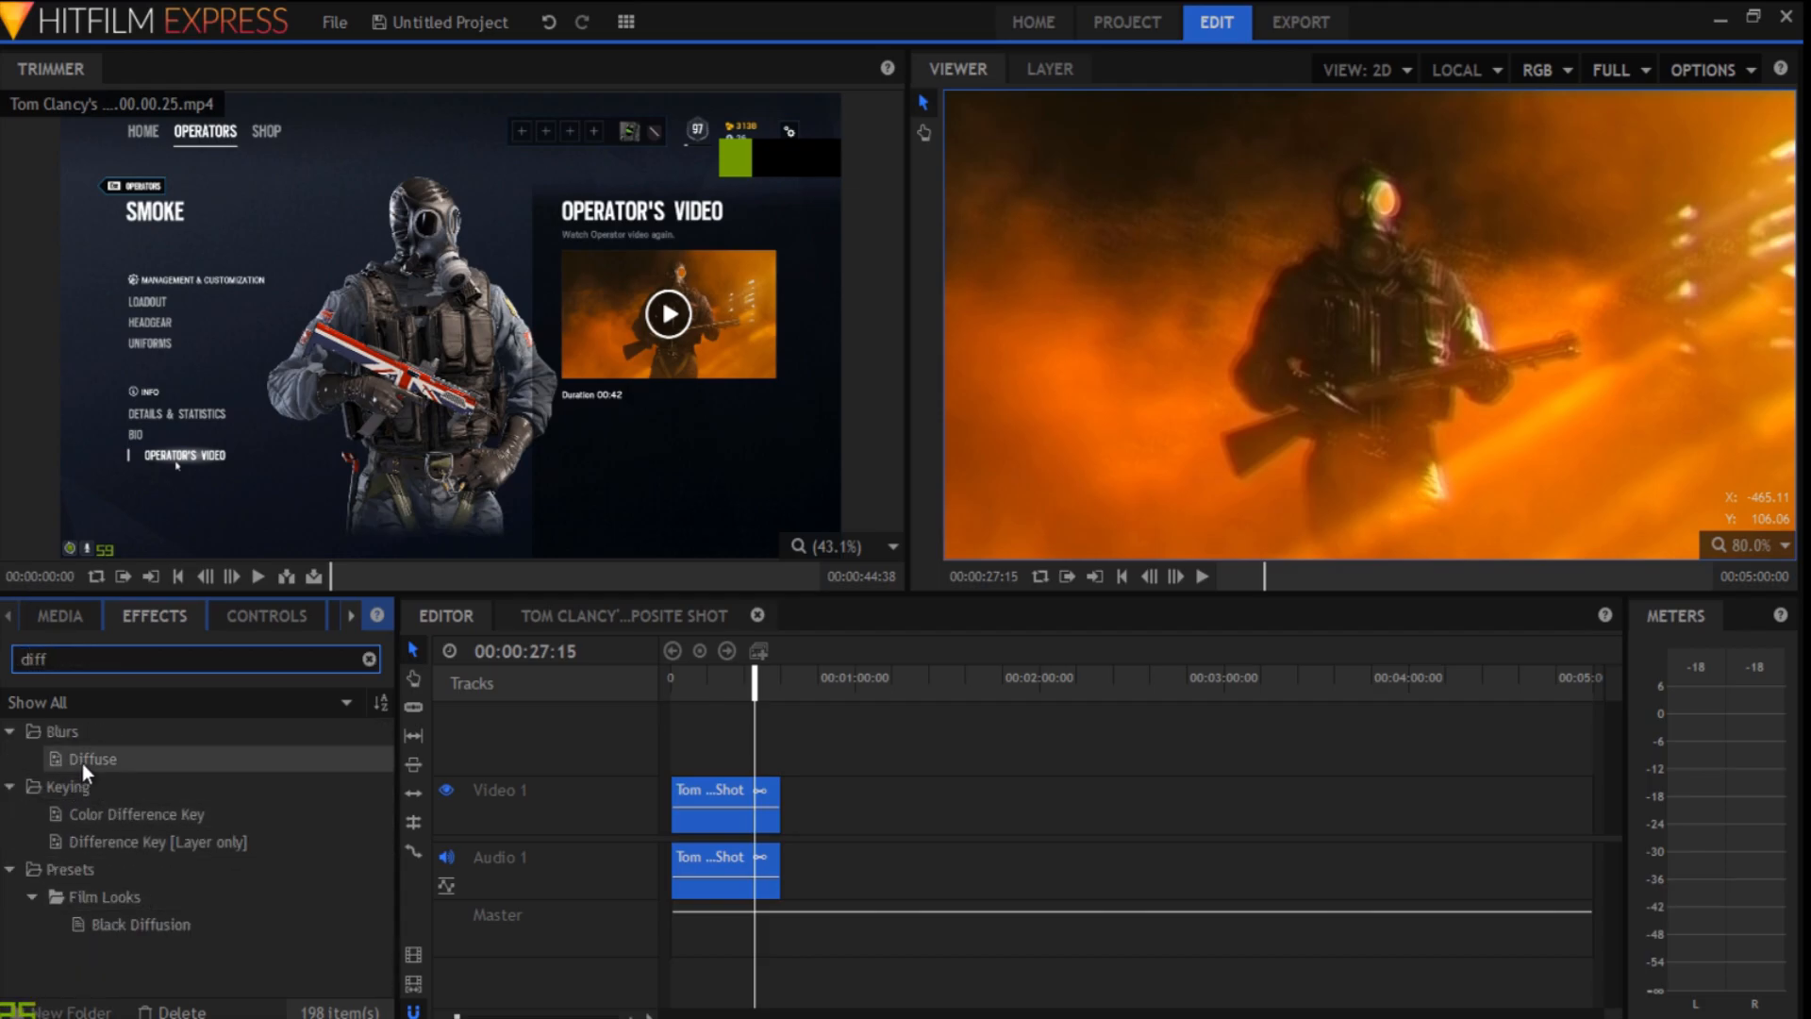
drag(83, 763, 743, 801)
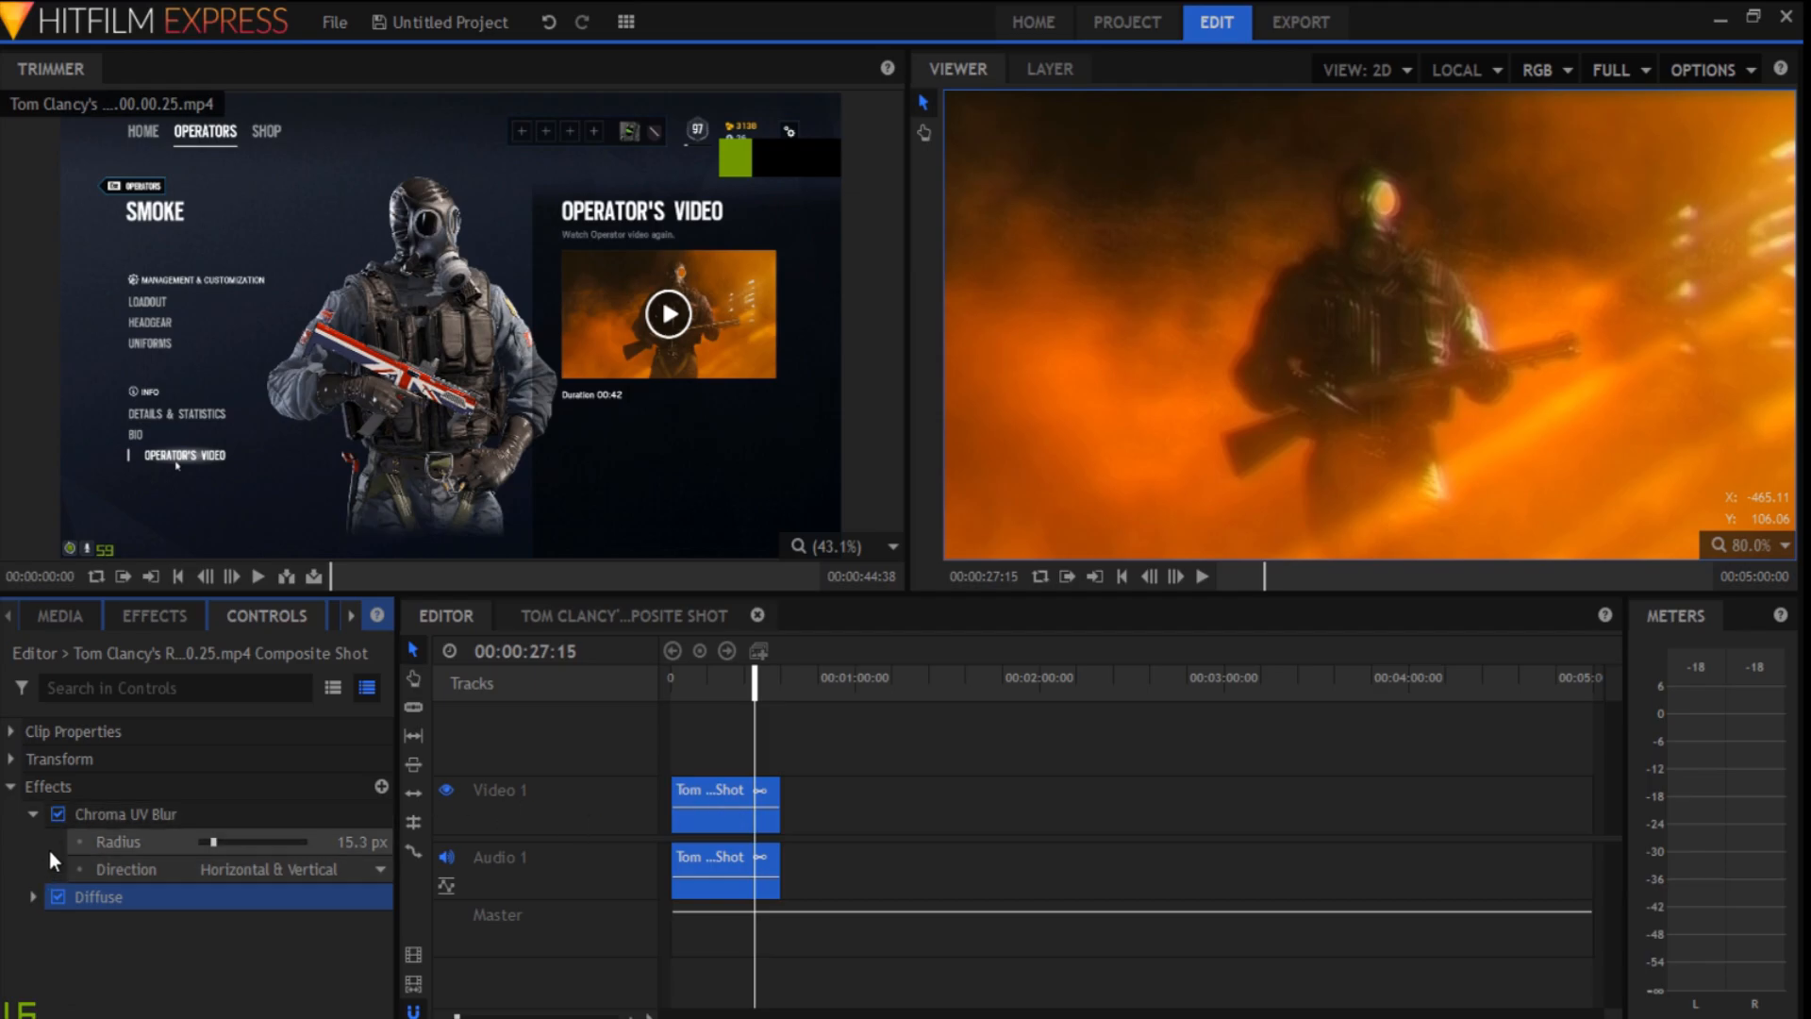
- Set the Chroma UV Blur Radius to 5.1 px and inspect the softened soldier in the preview
drag(213, 843, 208, 847)
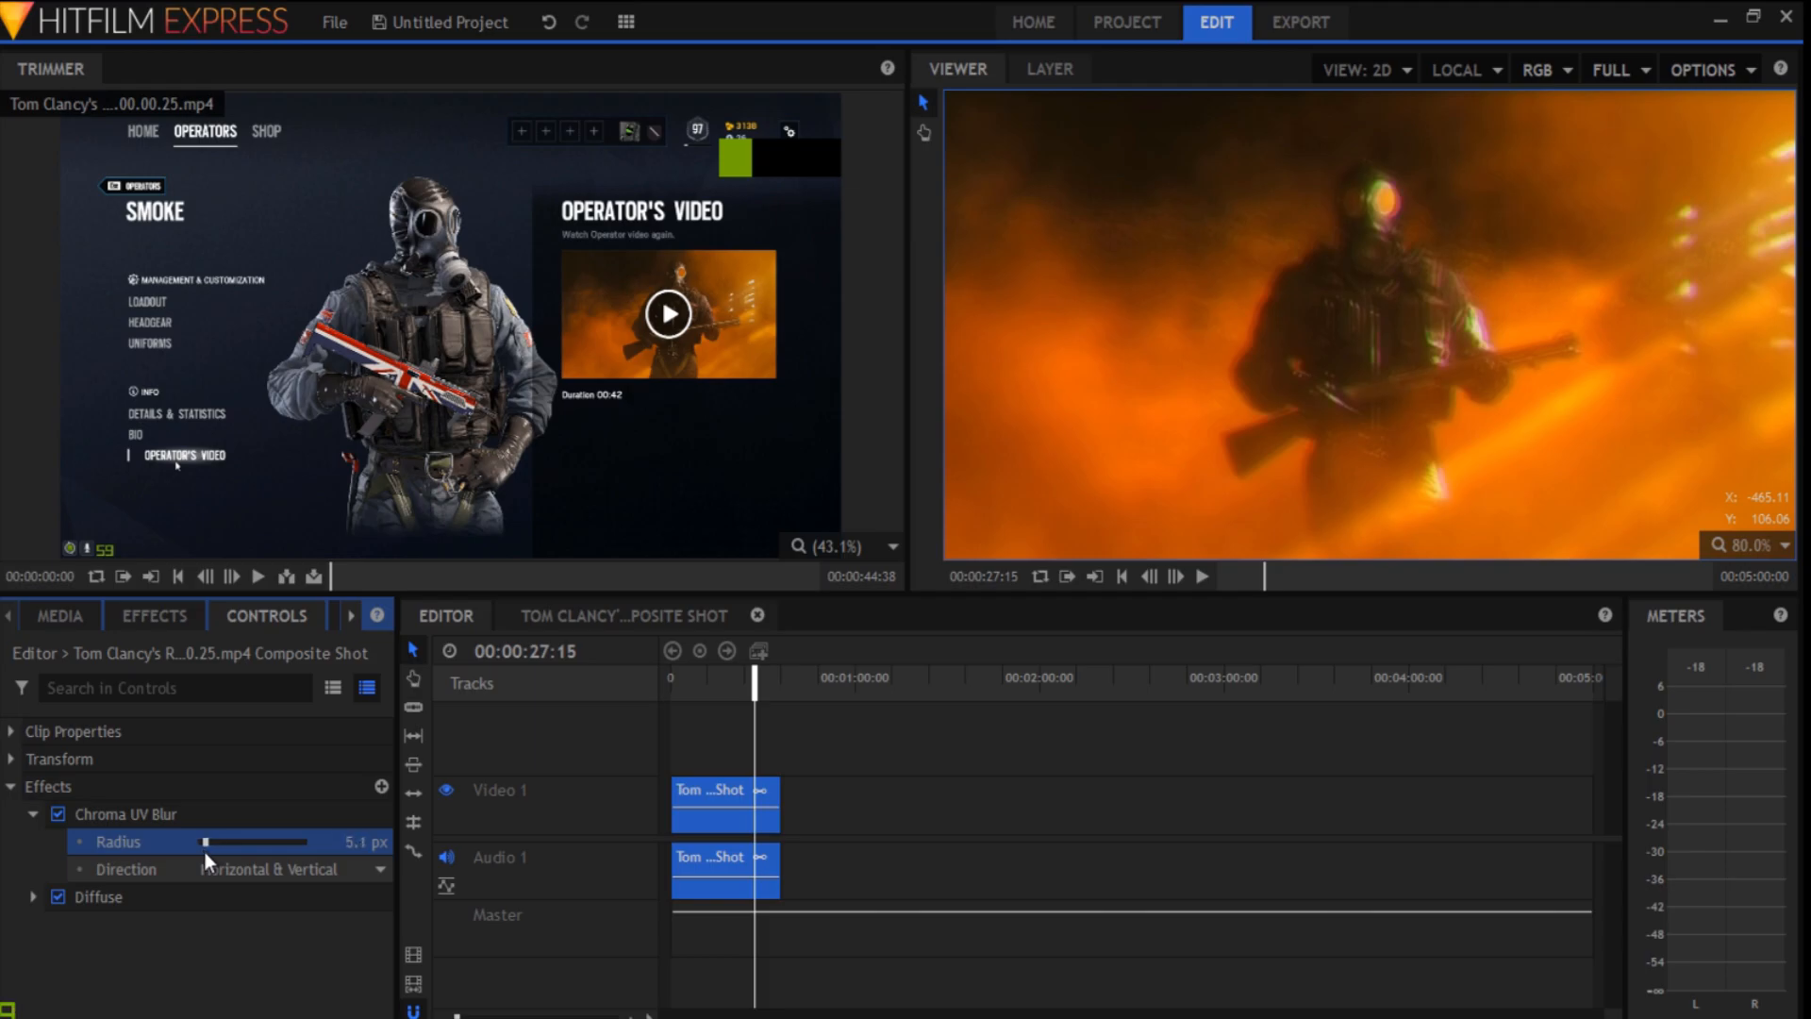
click(178, 625)
scroll(1328, 386, up, 3)
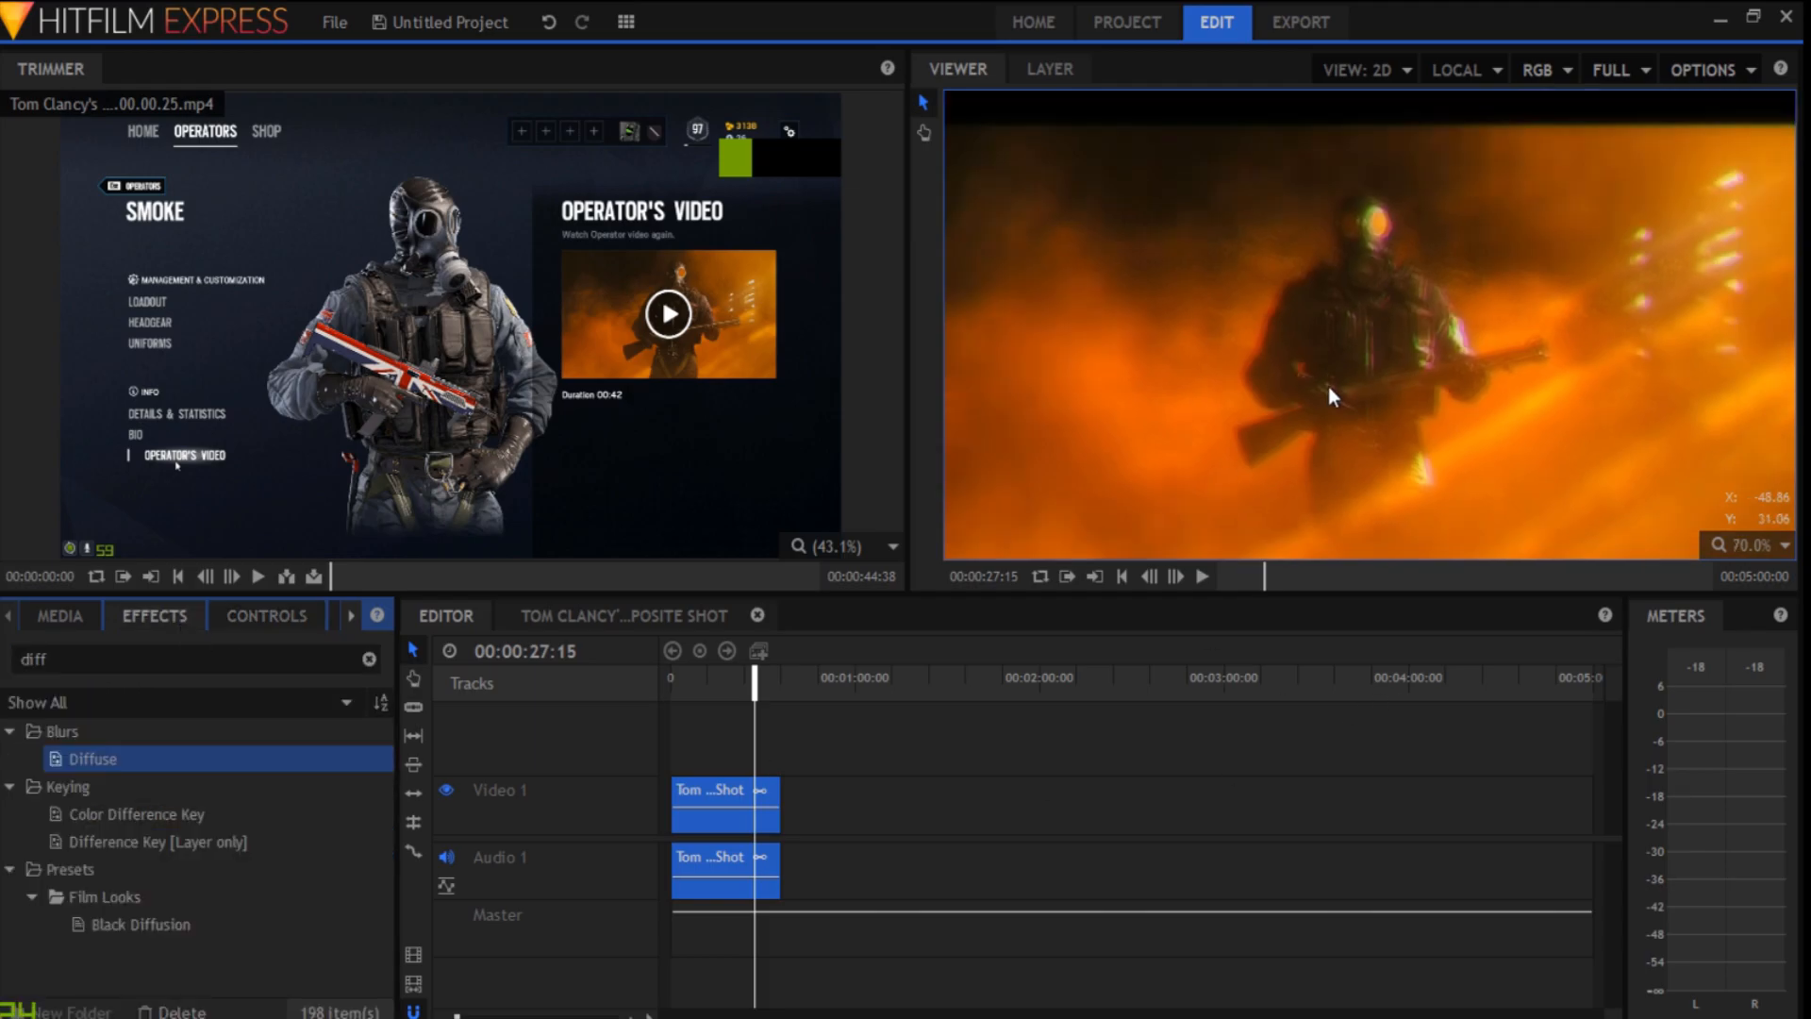
scroll(1368, 415, down, 3)
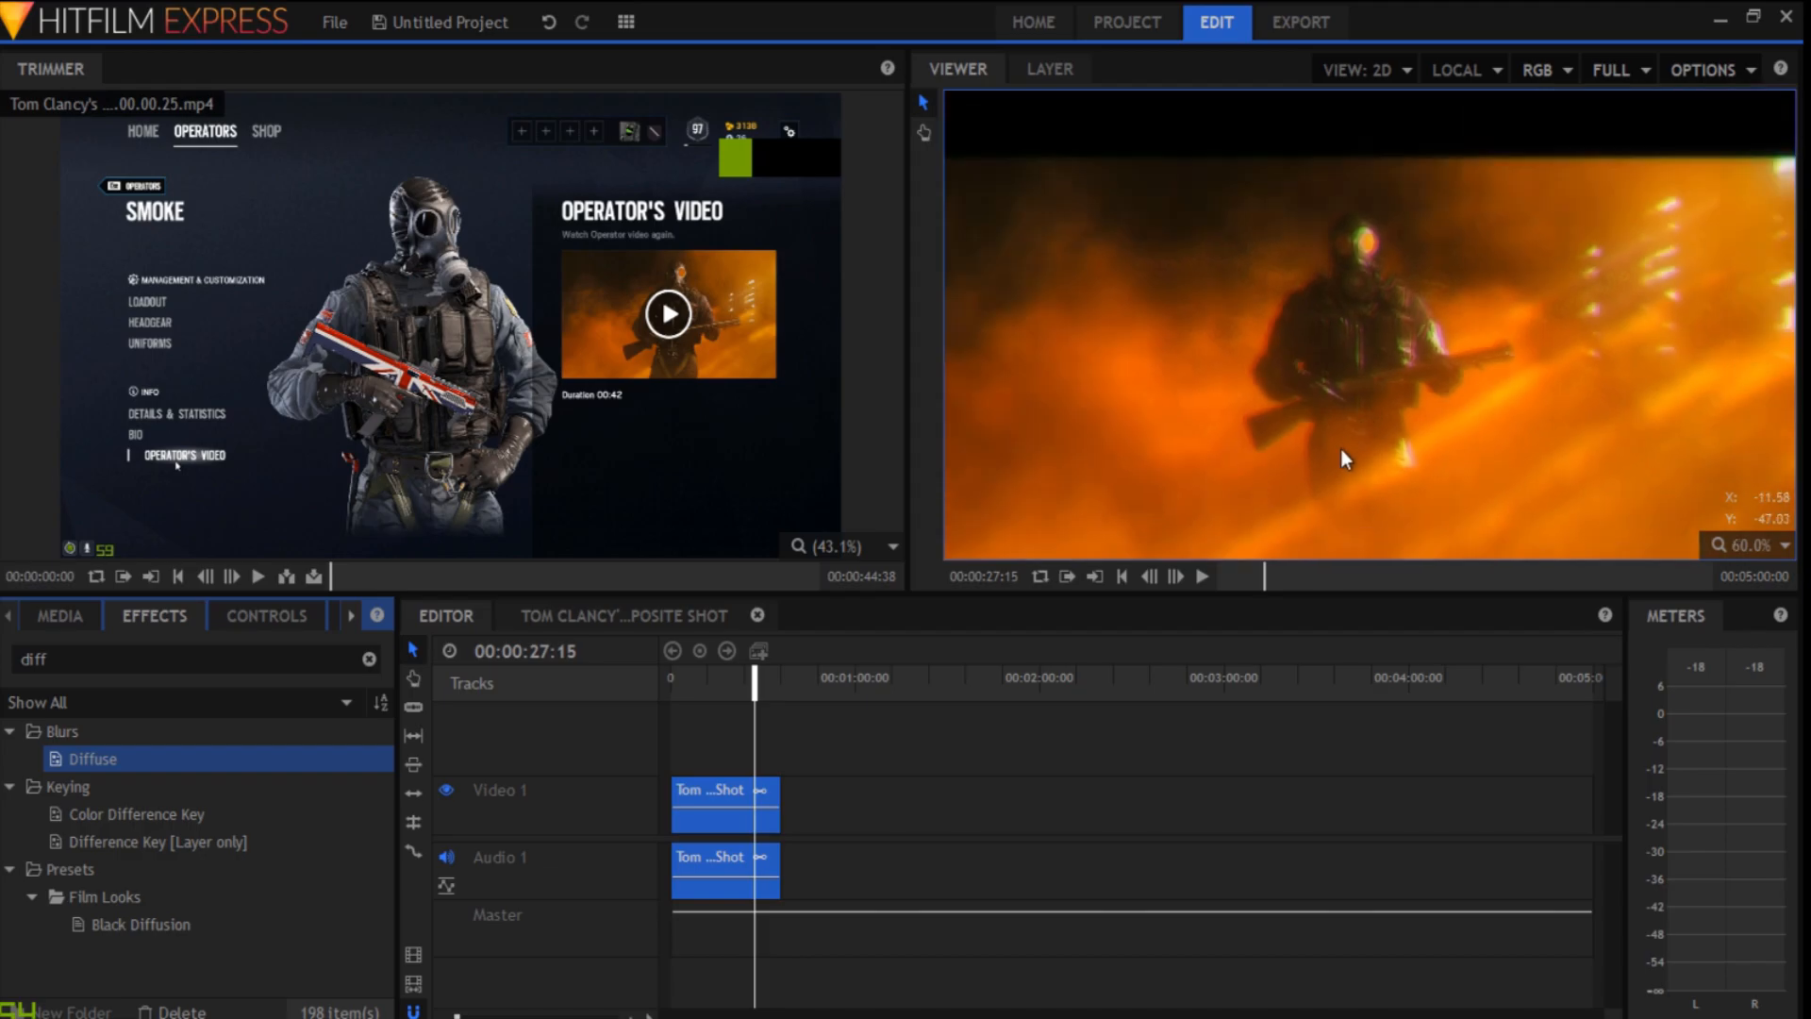
- Go to 00:00:13:38, apply the Auto Sci-Fi Lens Flares preset to the composite shot clip and expand the Auto Light Flares settings
drag(745, 698, 712, 693)
click(113, 661)
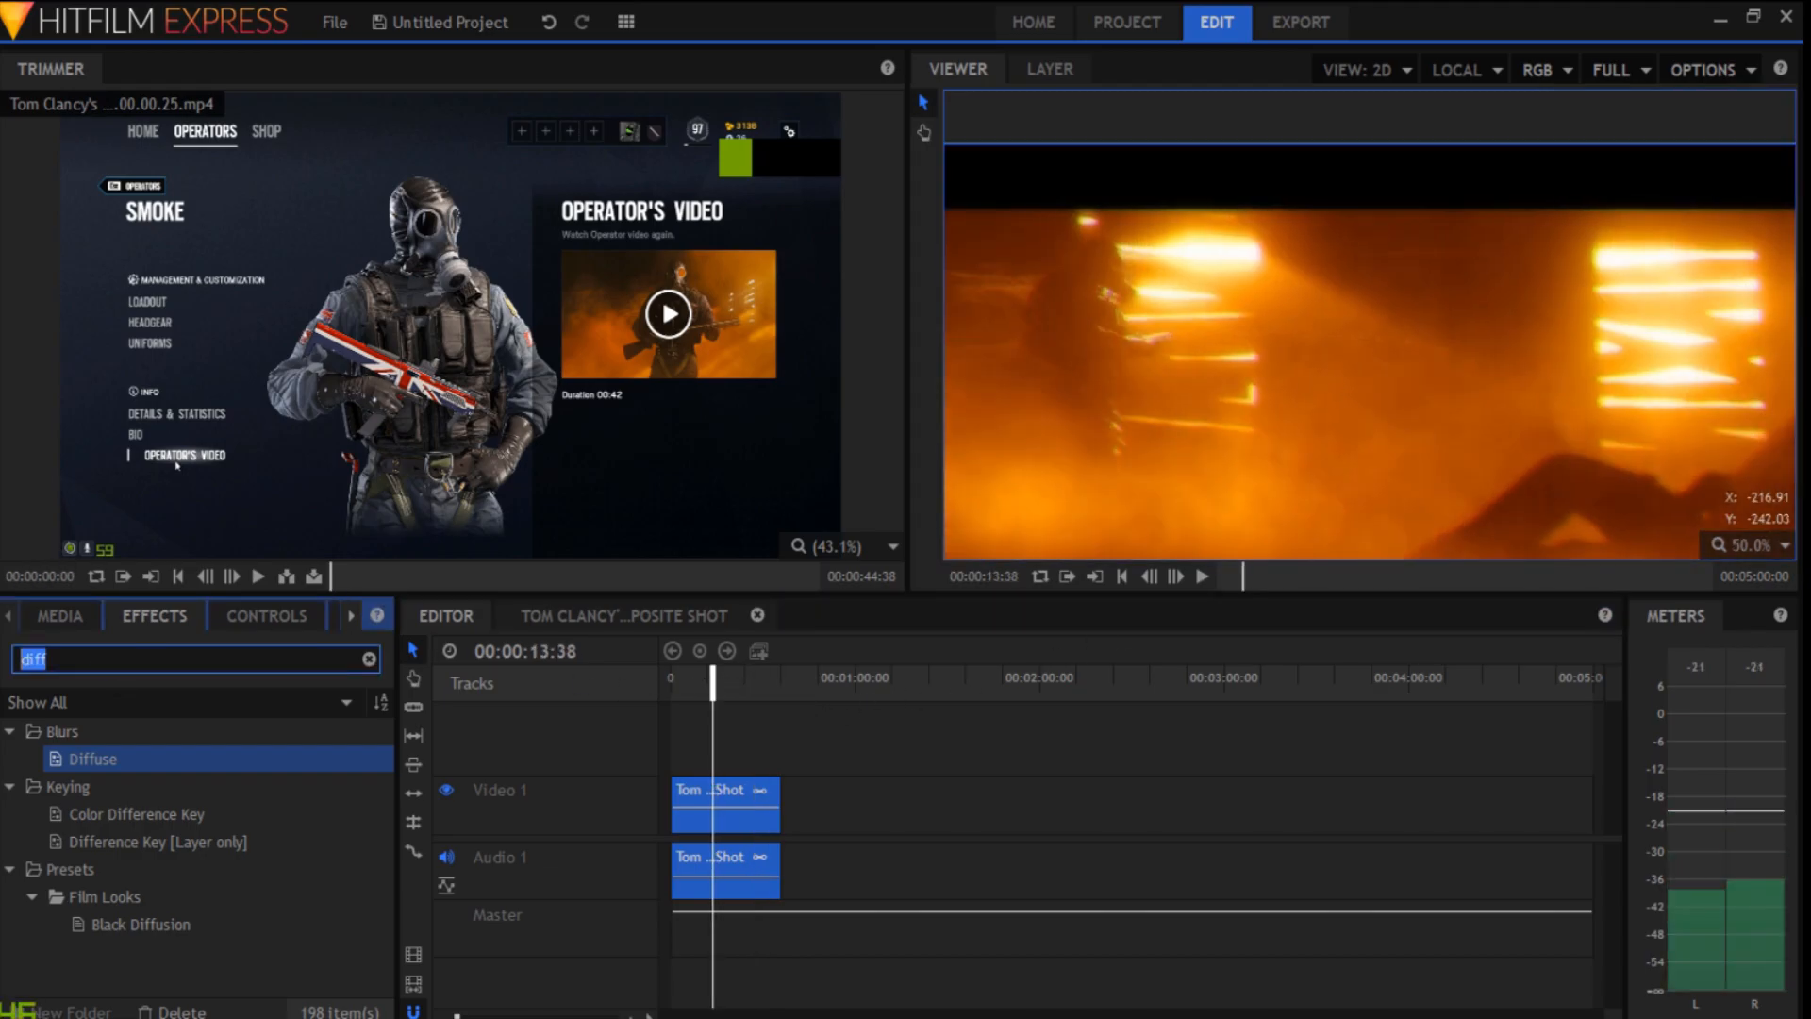
text(sci)
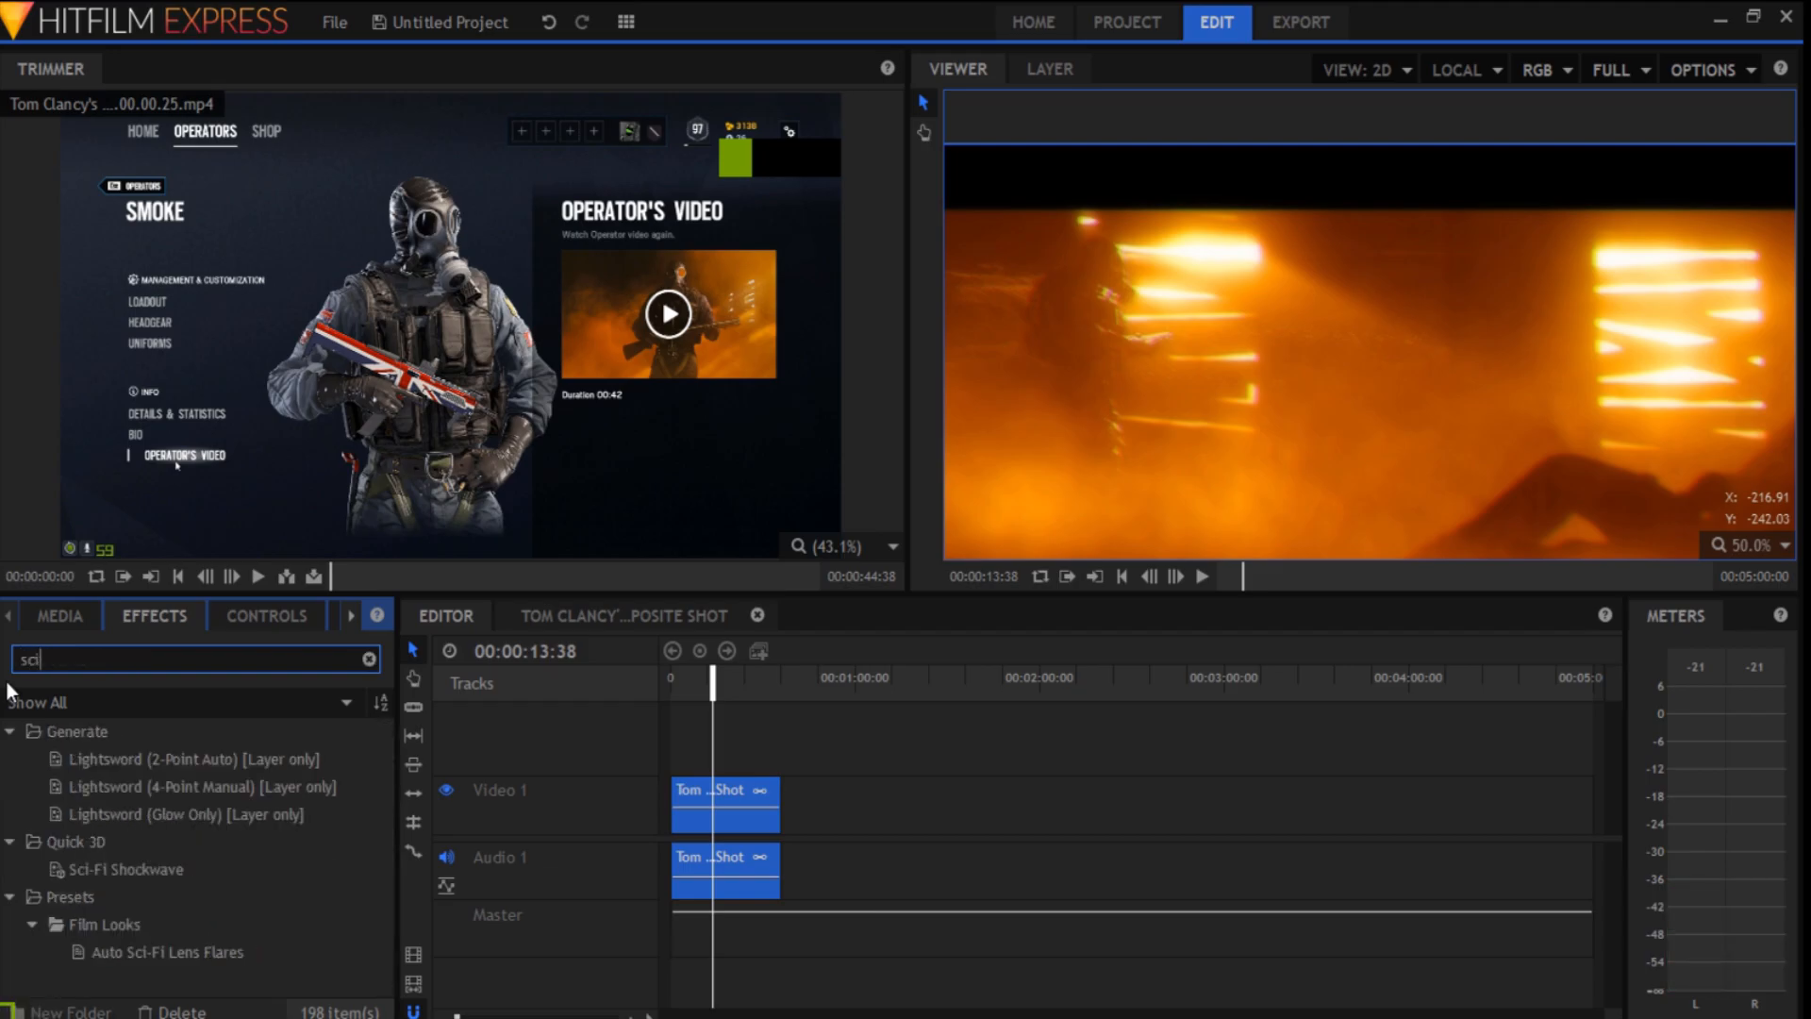
drag(169, 949, 731, 806)
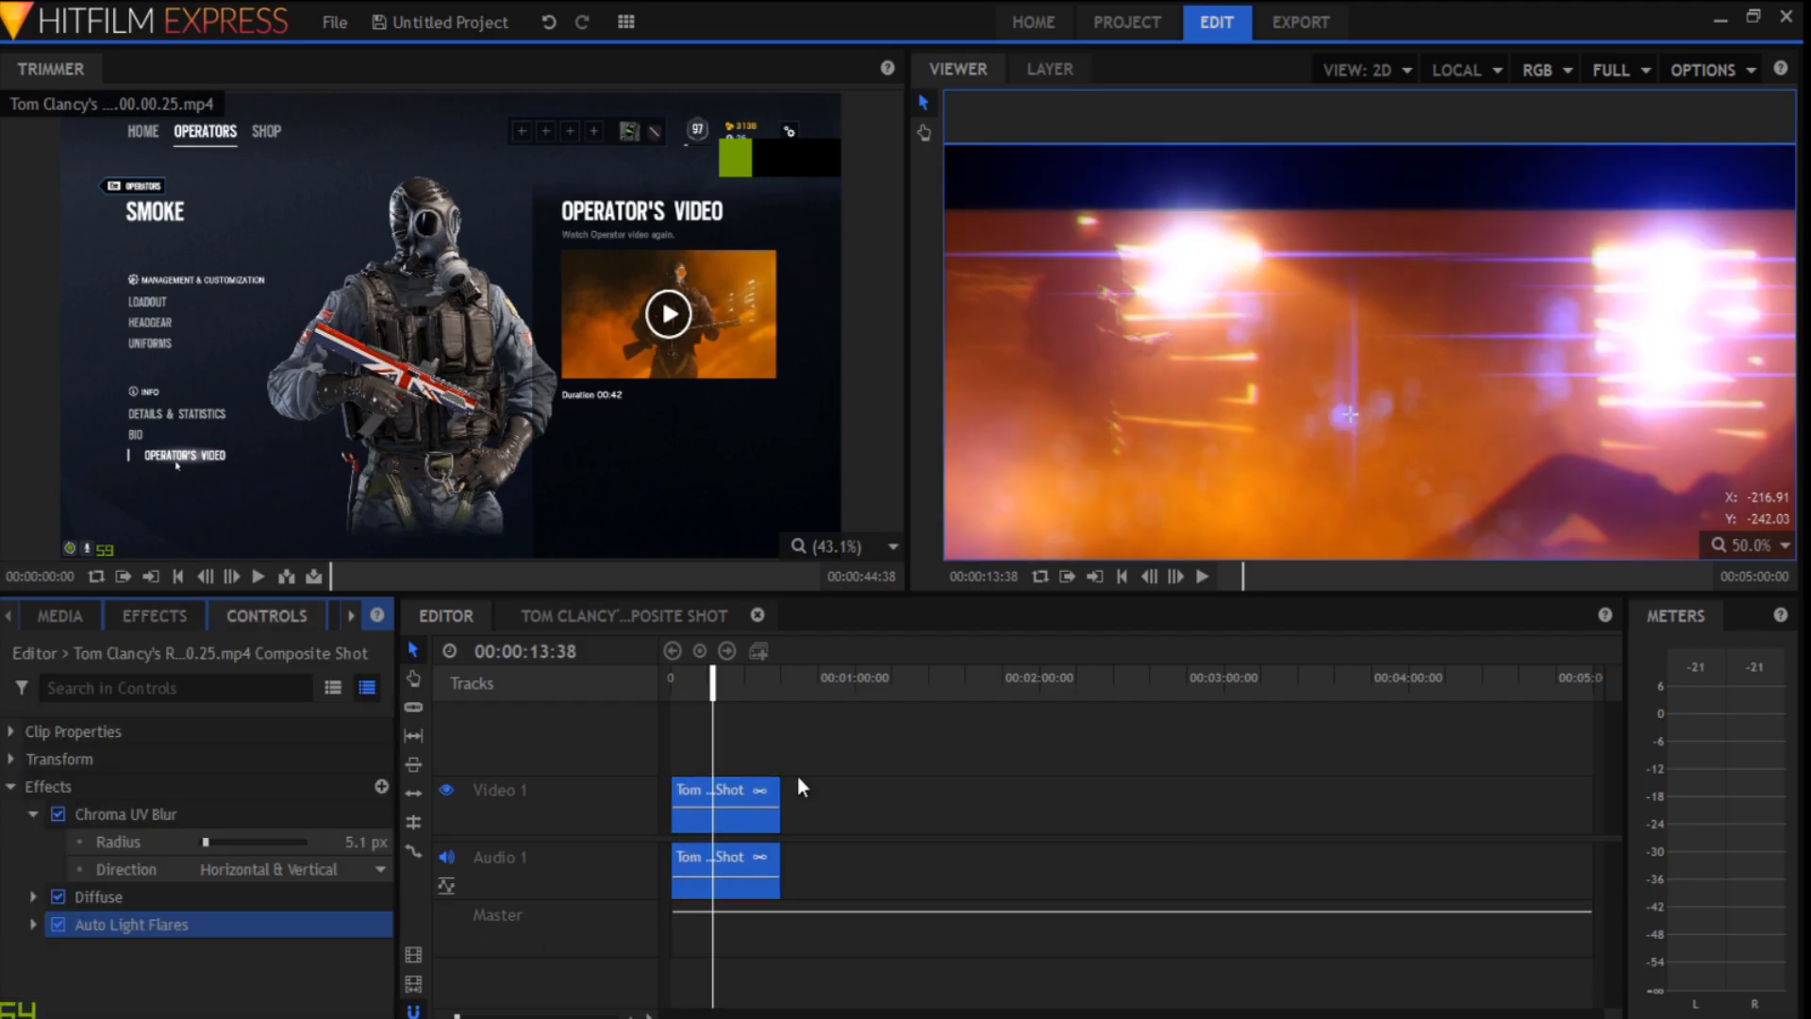
click(33, 923)
scroll(292, 728, down, 4)
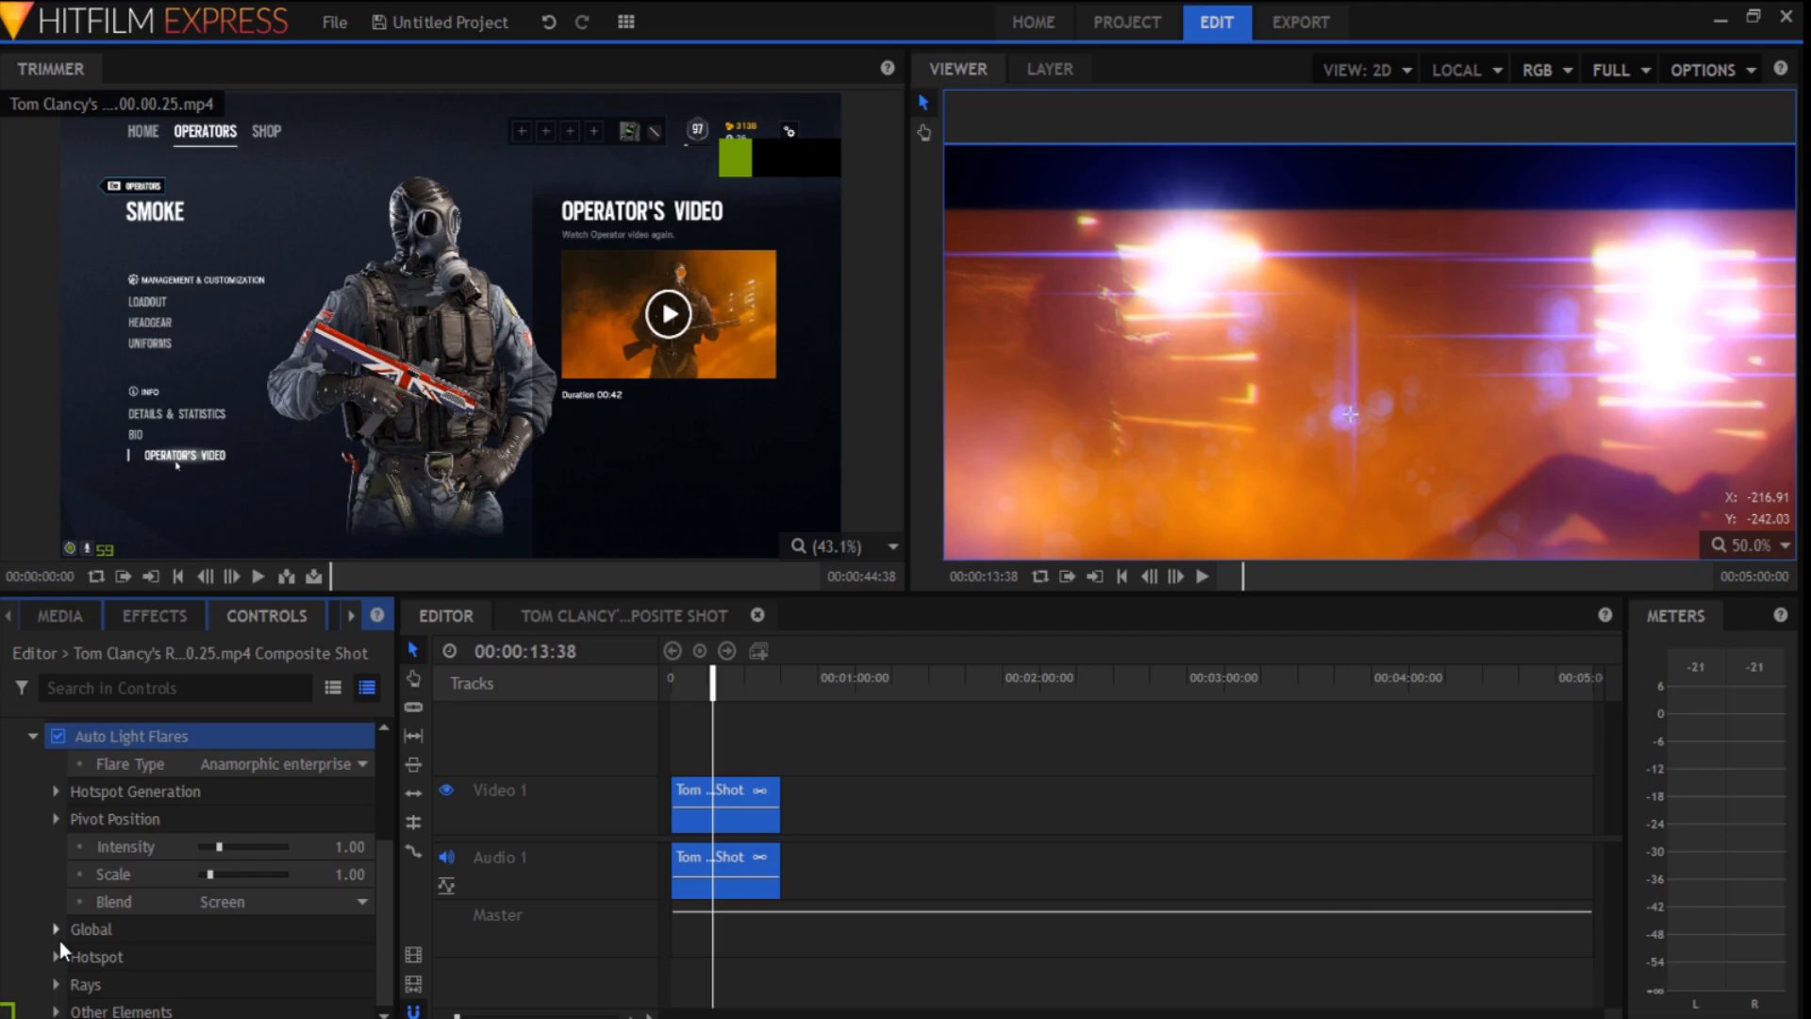
- Try a Hotspot Generation Threshold of 0.71 for the light flares and undo the change
click(56, 792)
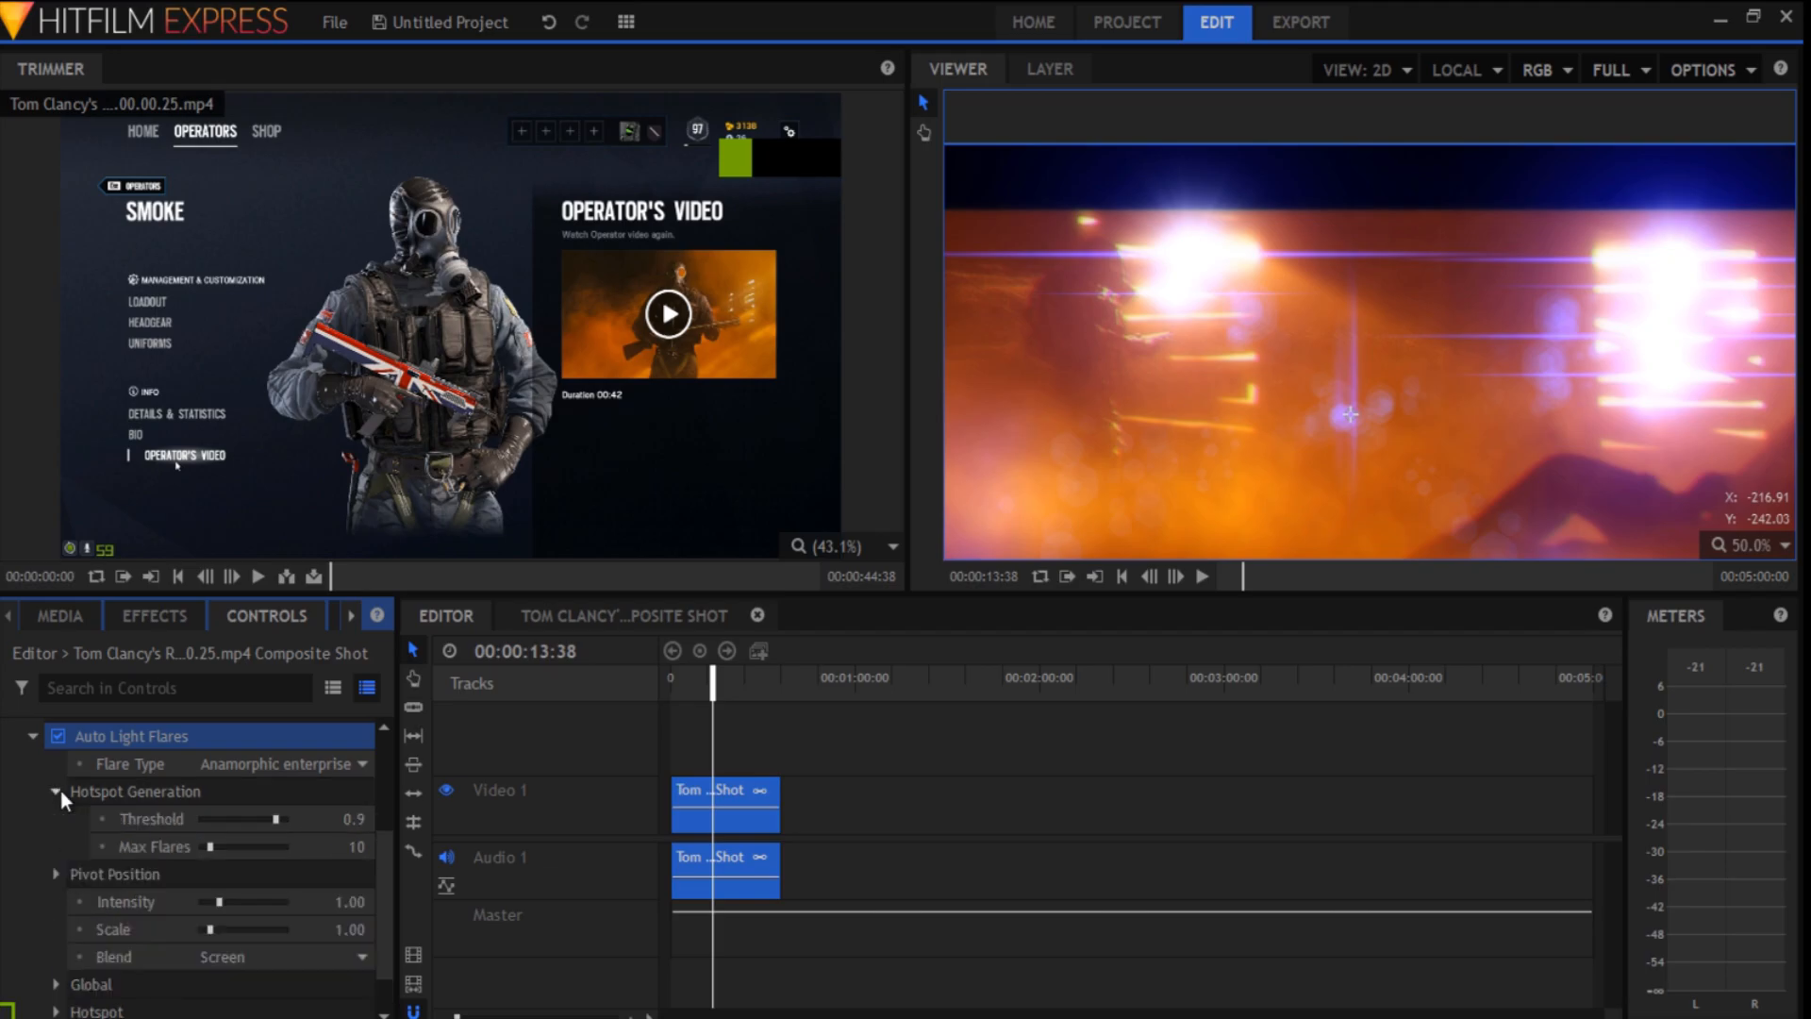
click(269, 818)
drag(268, 818, 258, 818)
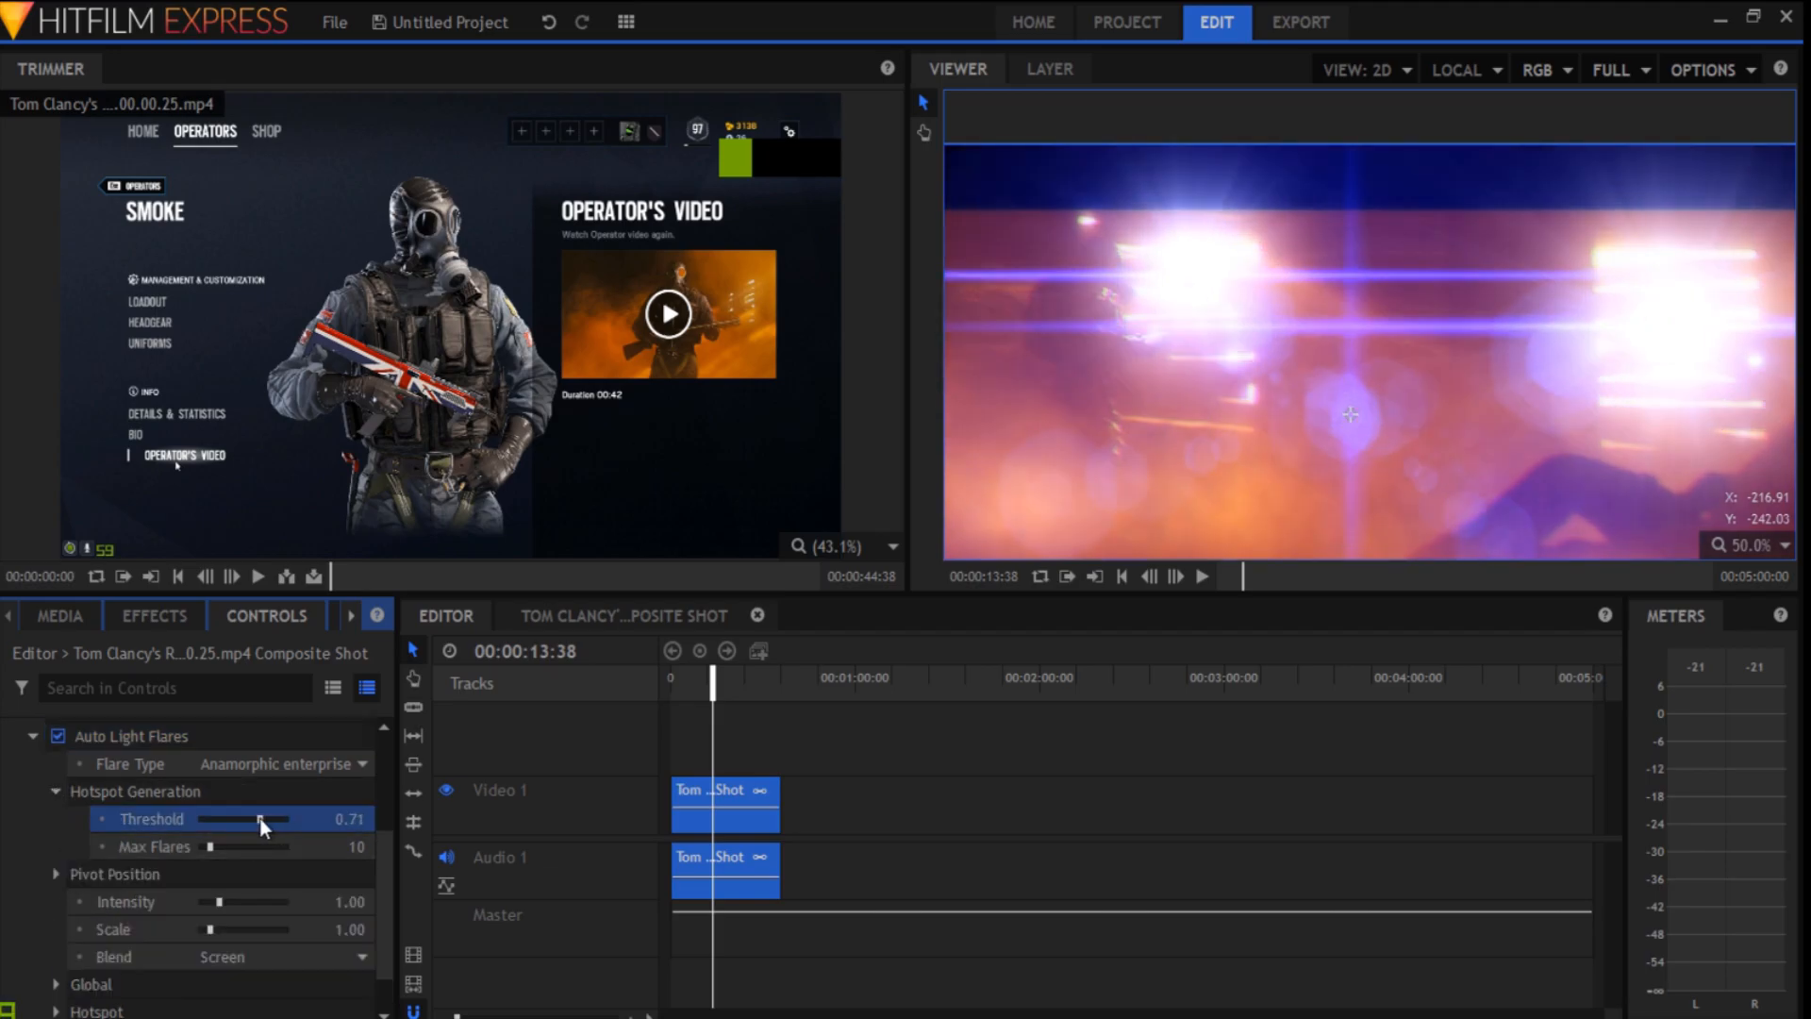
key(ctrl+z)
key(ctrl+z)
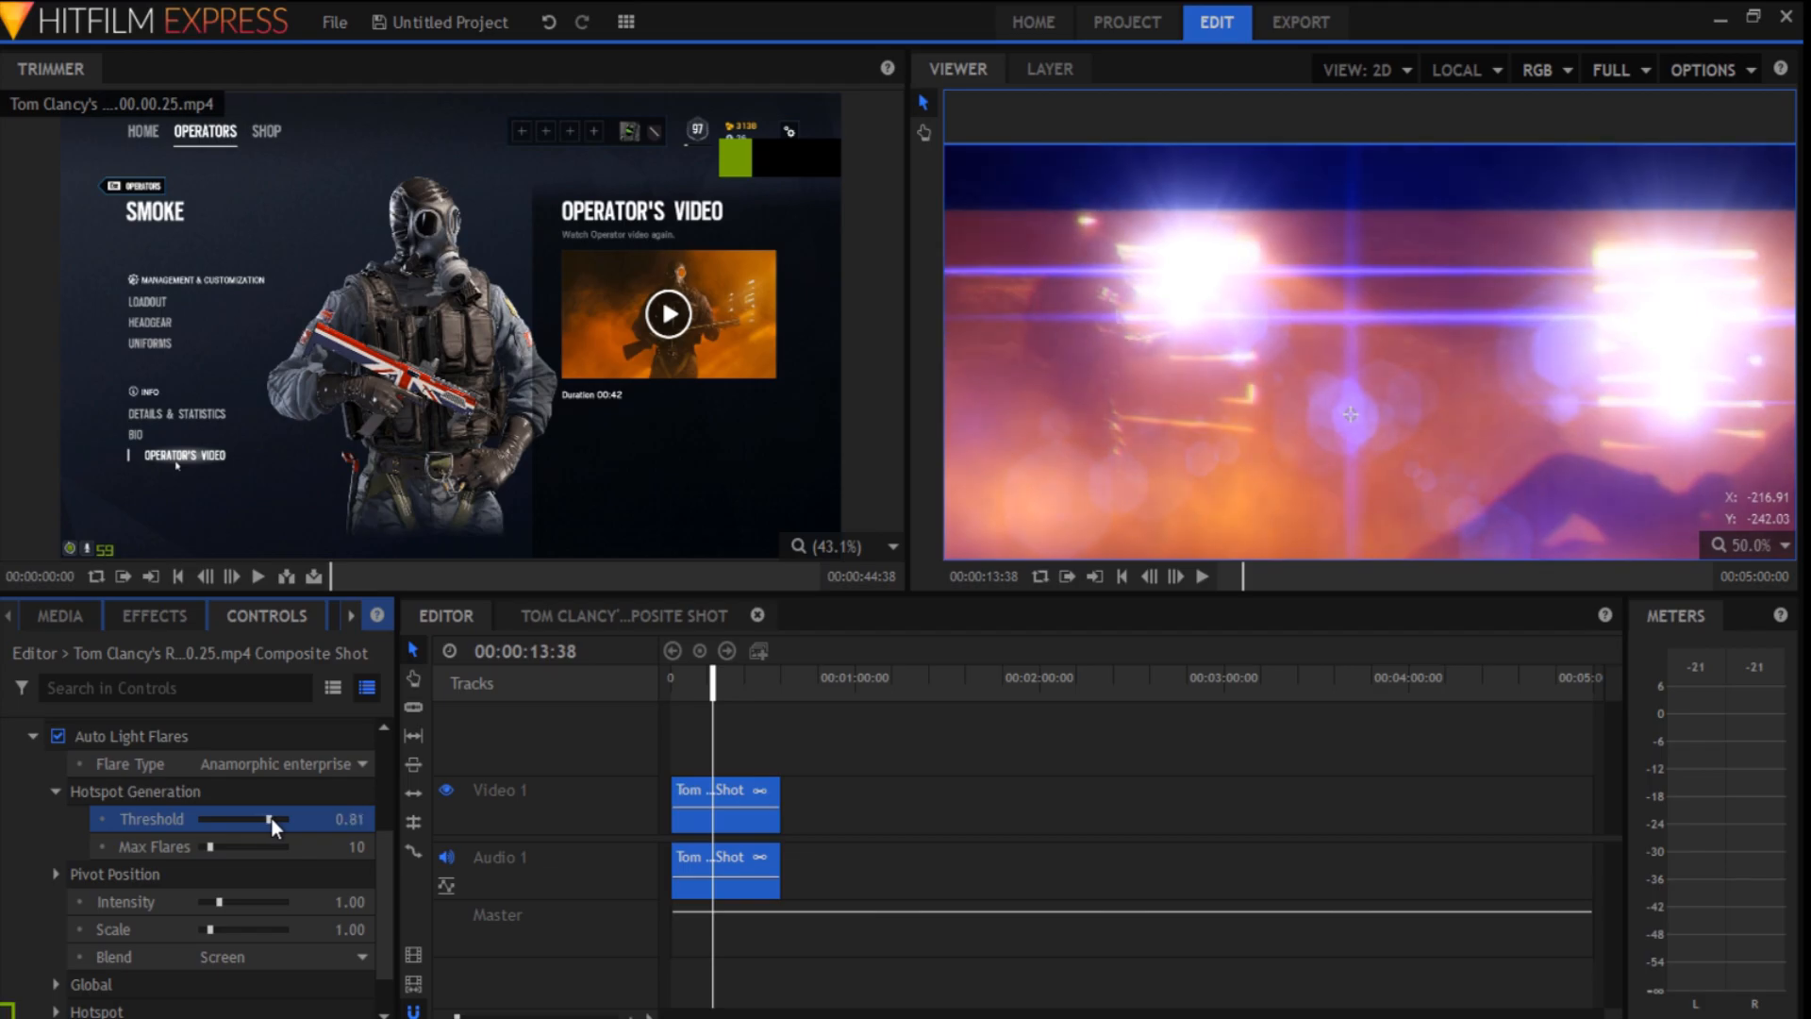
scroll(119, 820, up, 3)
scroll(82, 874, down, 3)
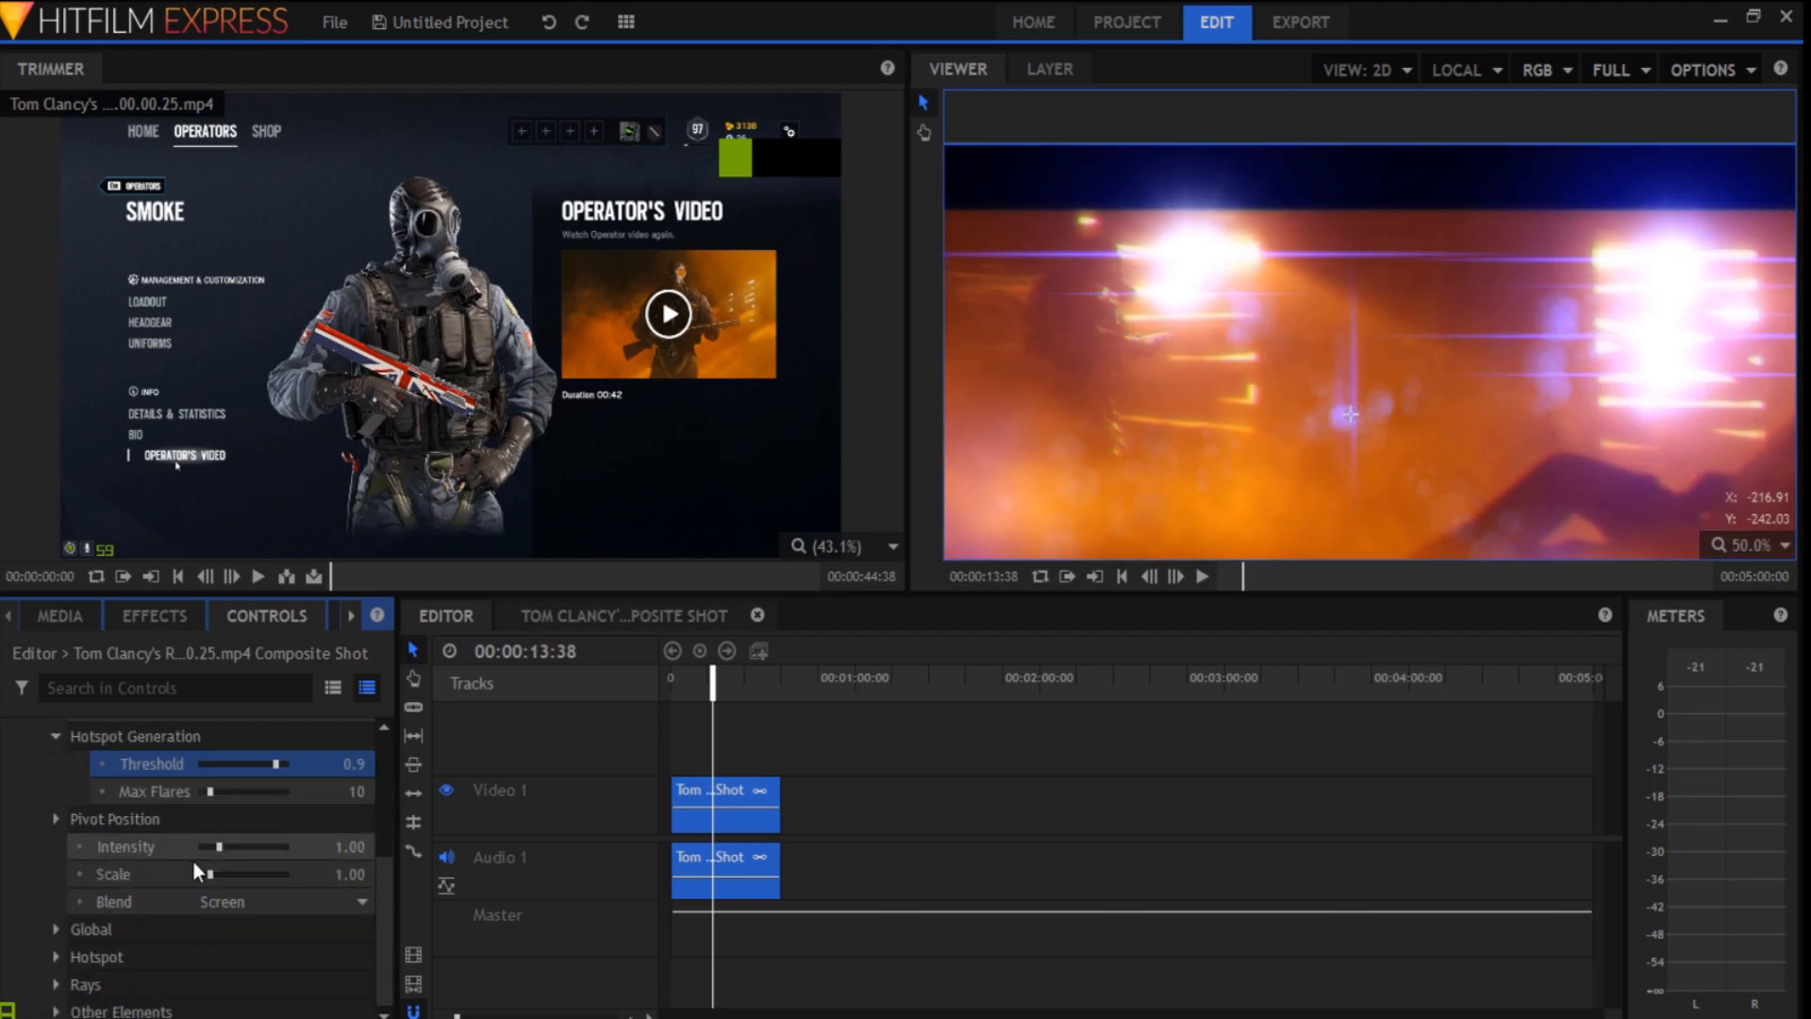
- Set the Auto Light Flares Intensity to 0.45 and Scale to 1.3, and inspect the glow around the bright lights
drag(234, 843, 212, 853)
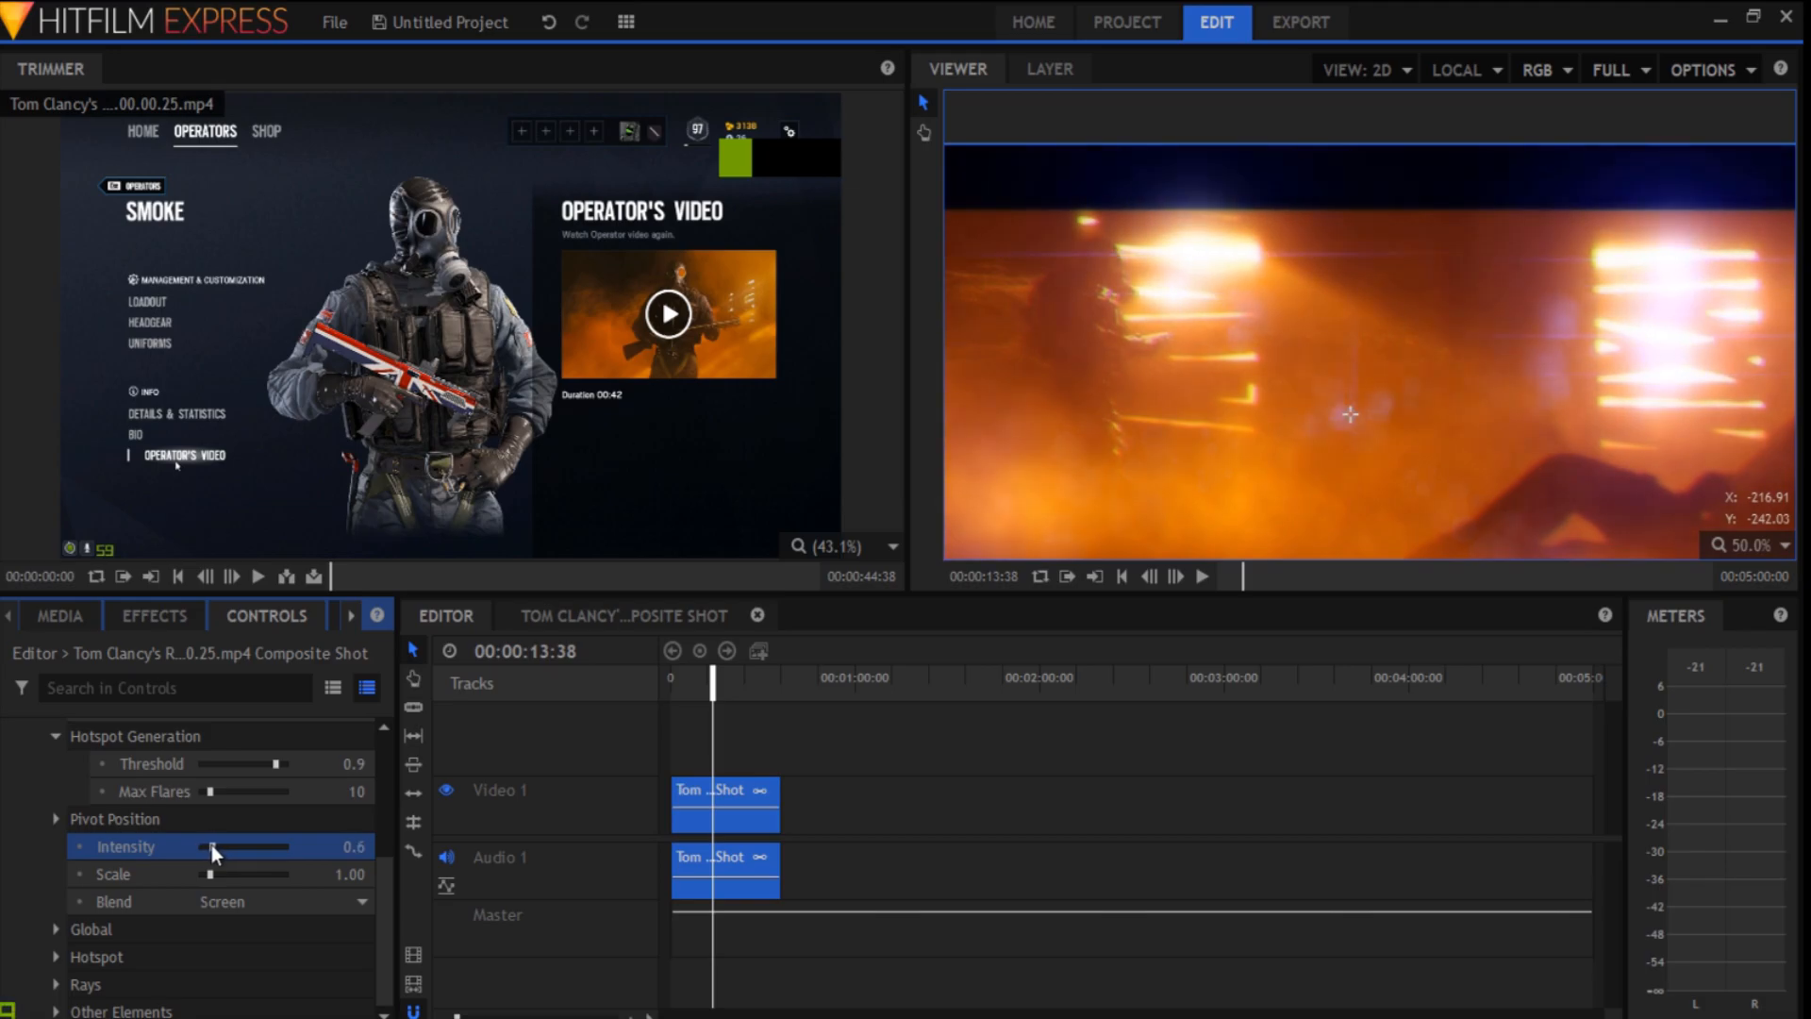
drag(1326, 318, 1240, 225)
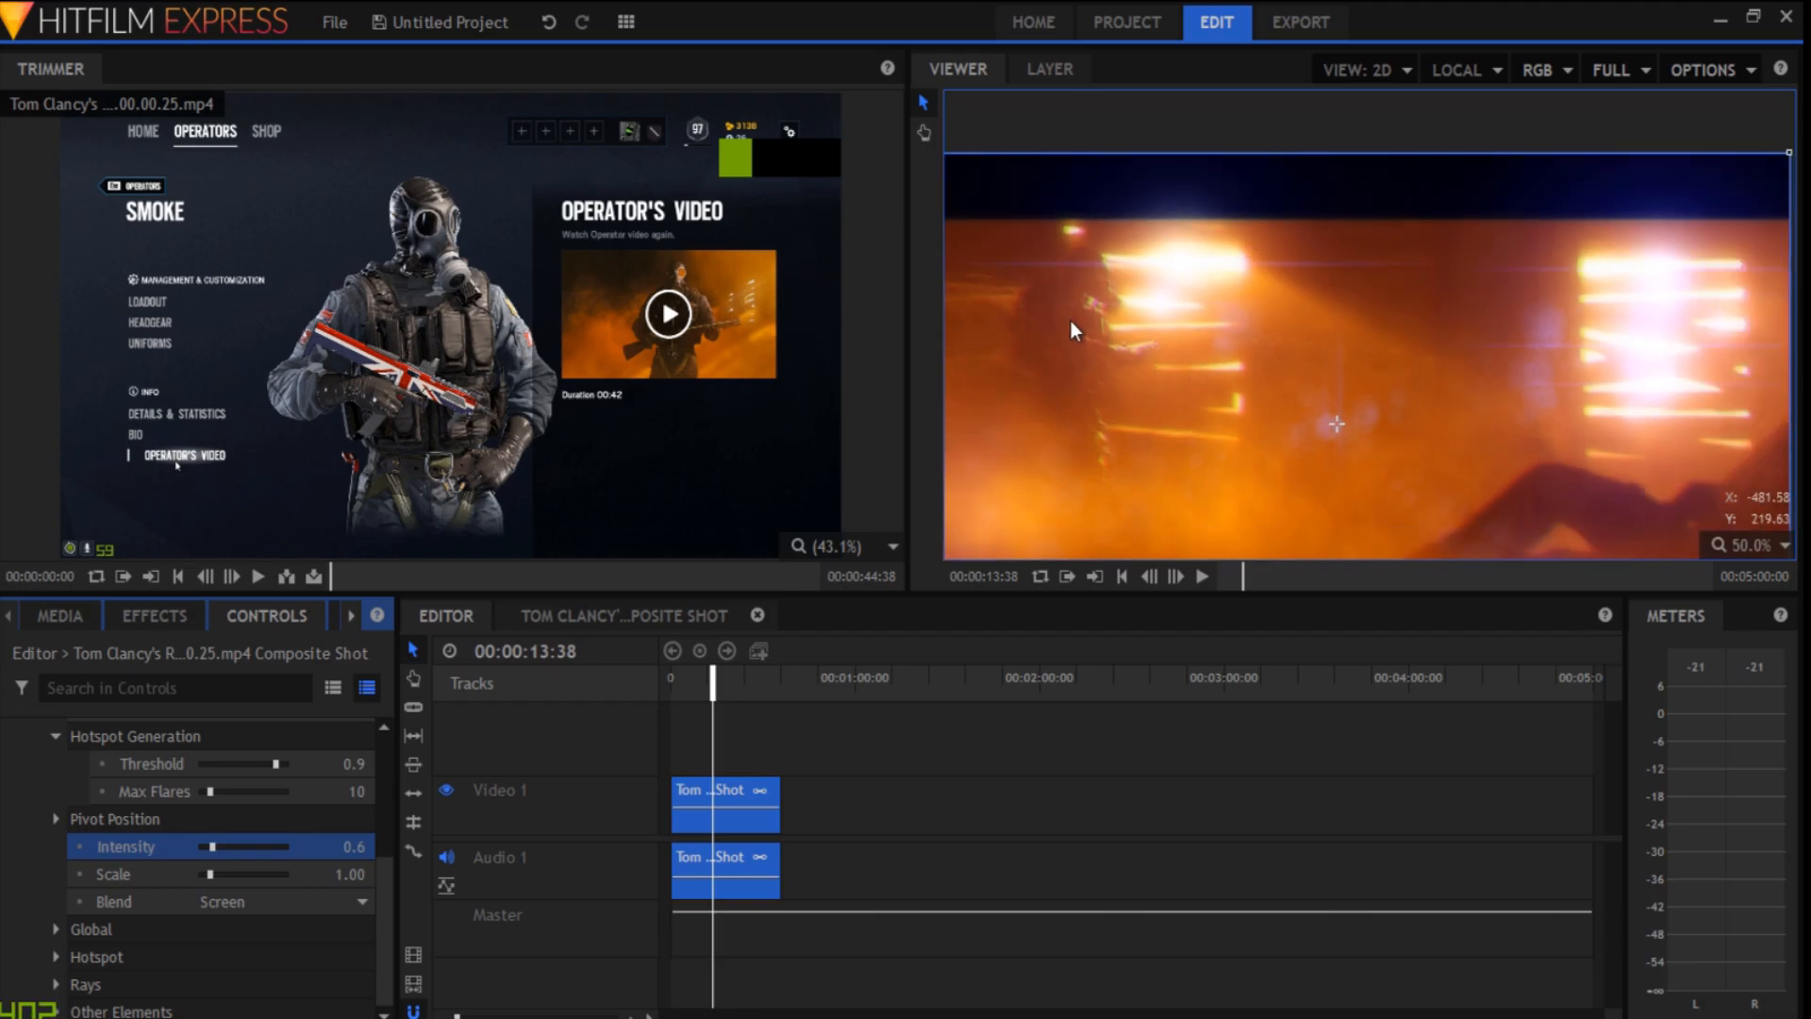
drag(202, 875, 208, 875)
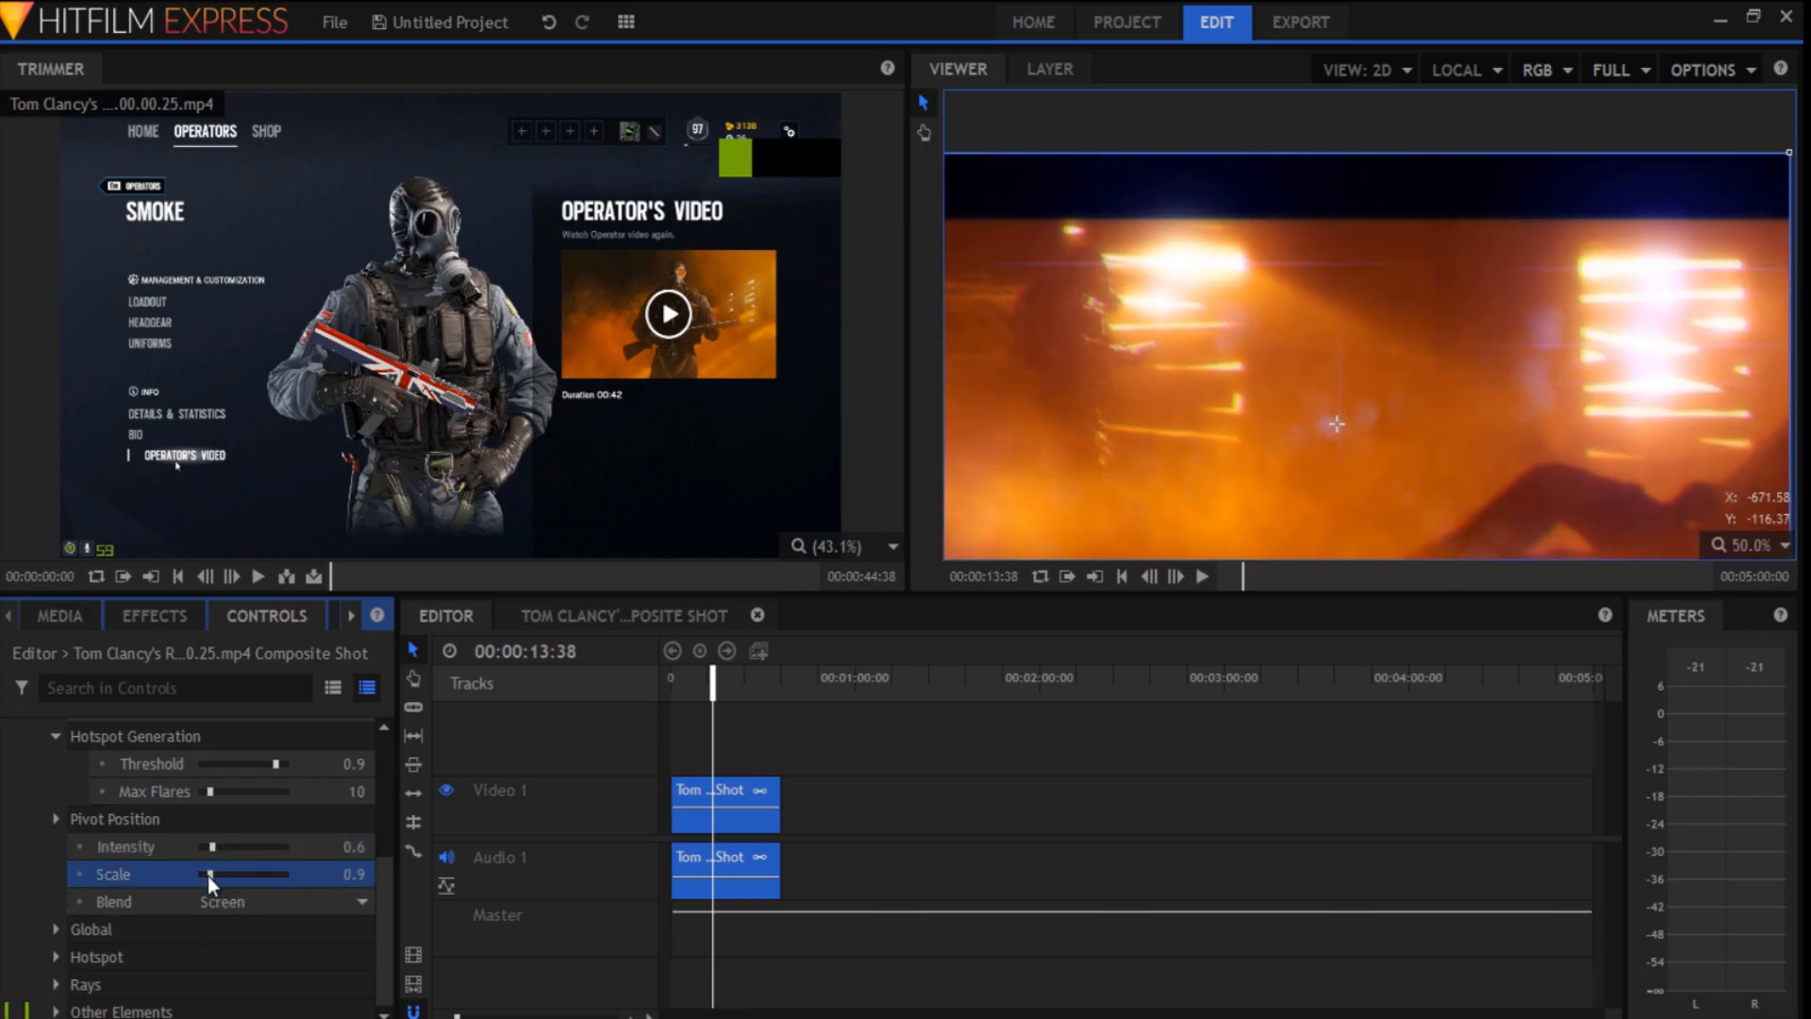
drag(207, 875, 207, 849)
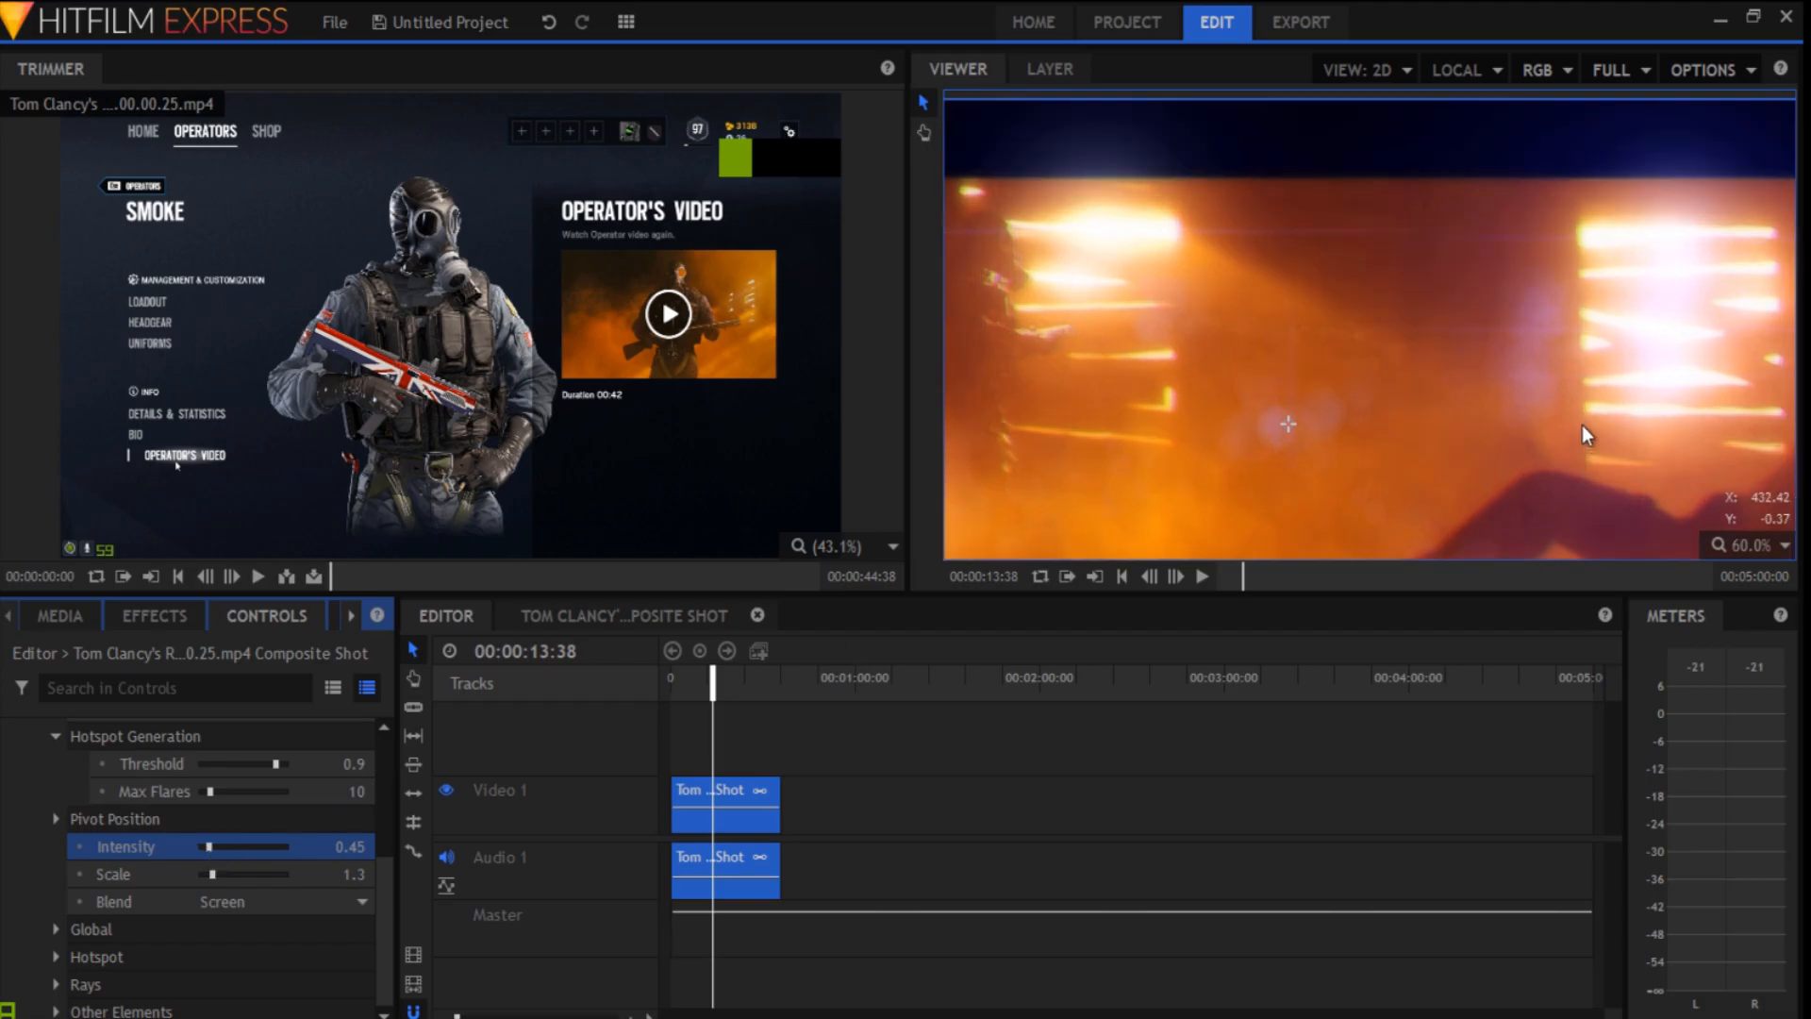
scroll(1566, 311, down, 1)
scroll(1274, 330, up, 1)
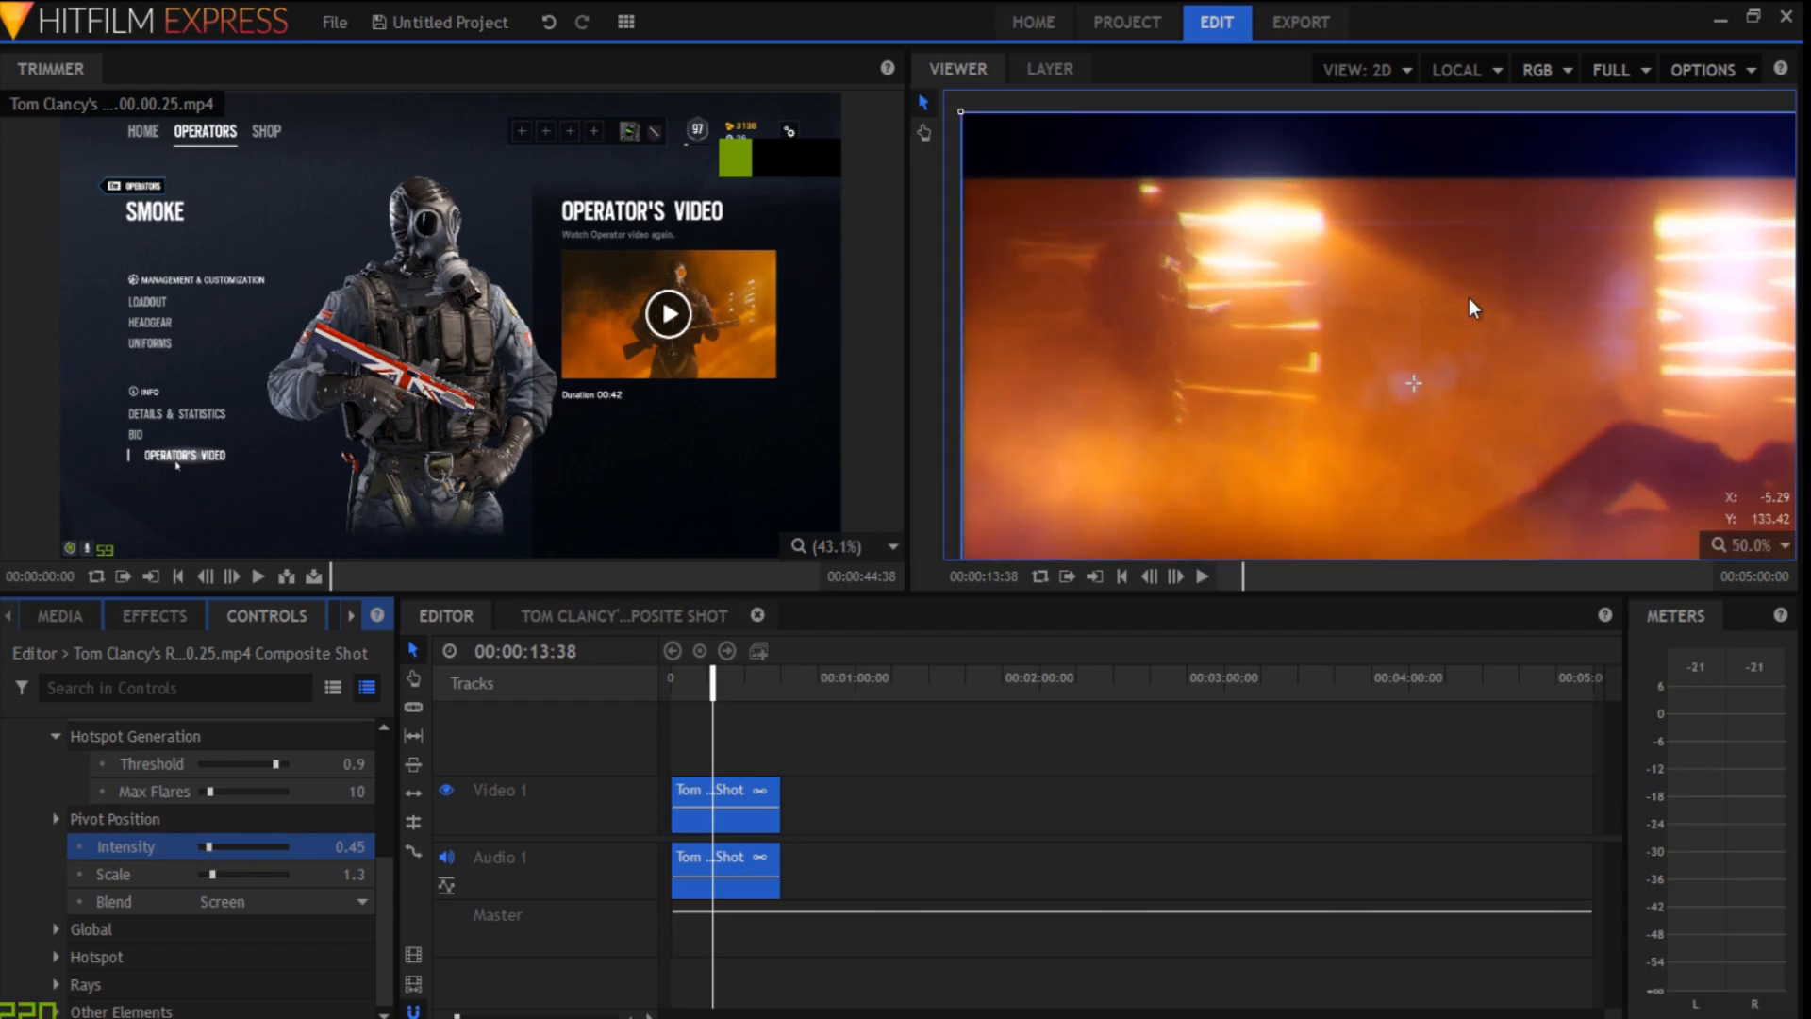
scroll(1406, 420, up, 1)
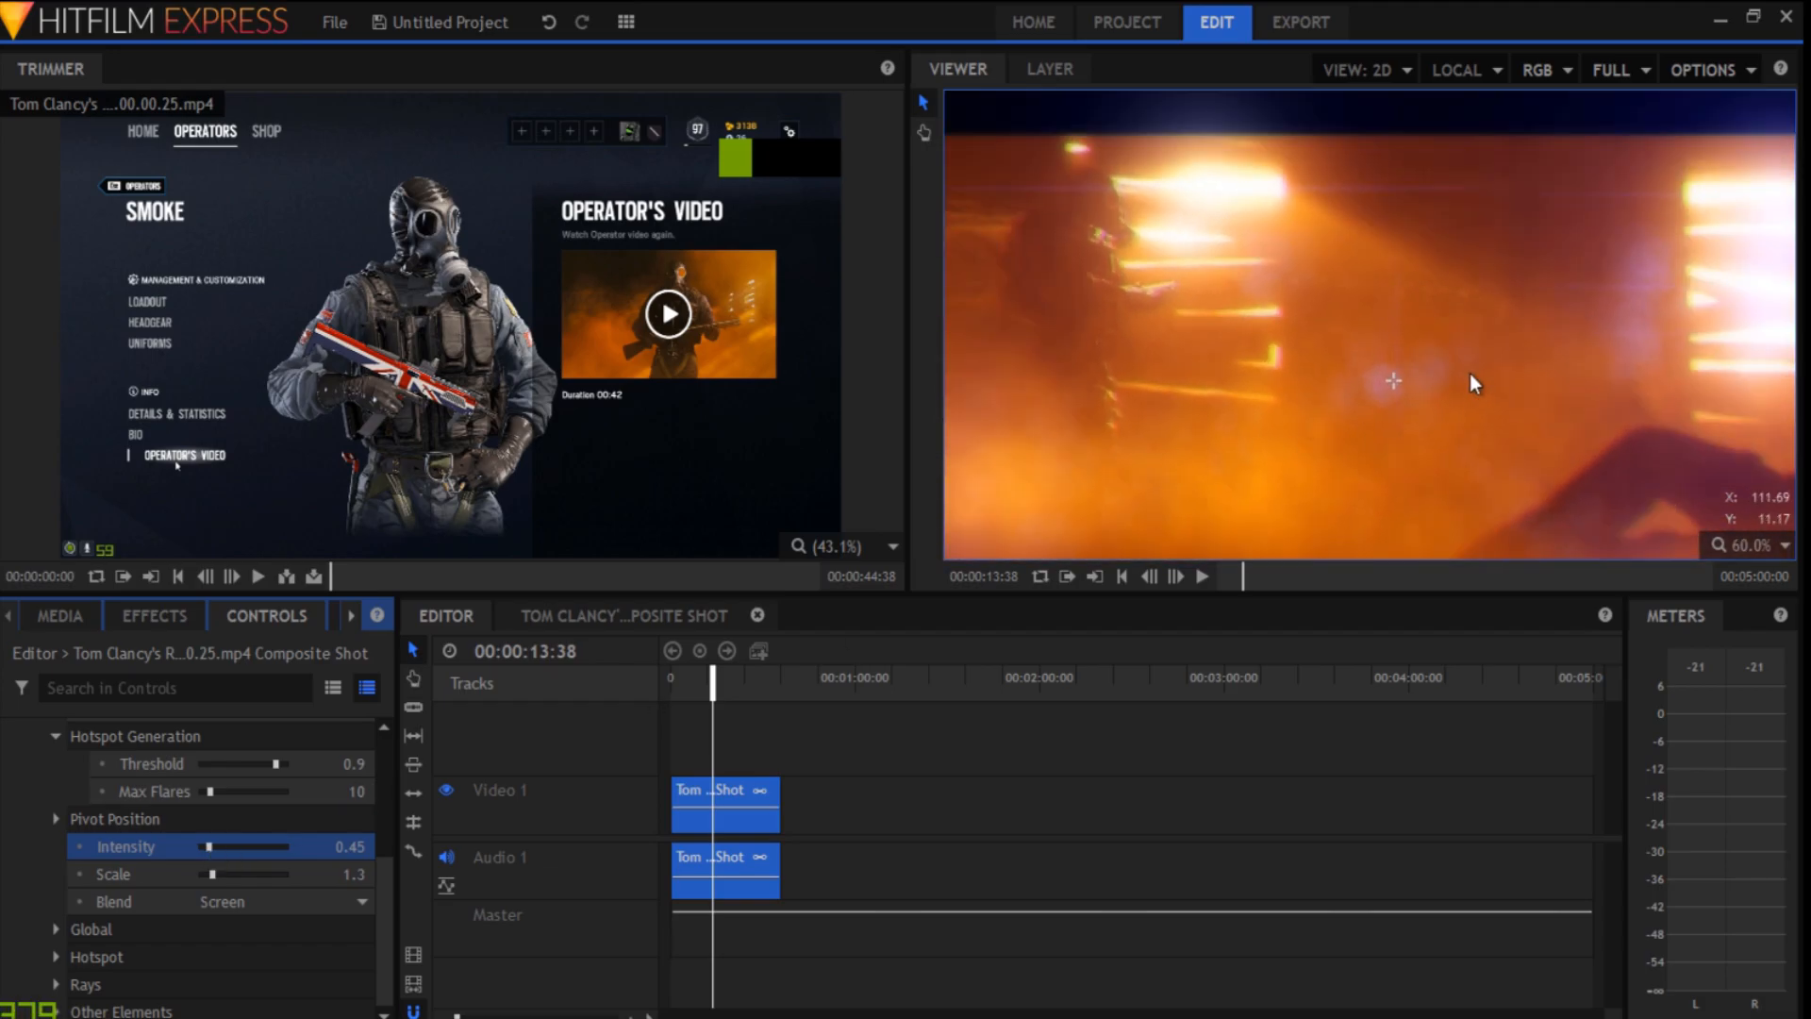
scroll(1203, 290, down, 1)
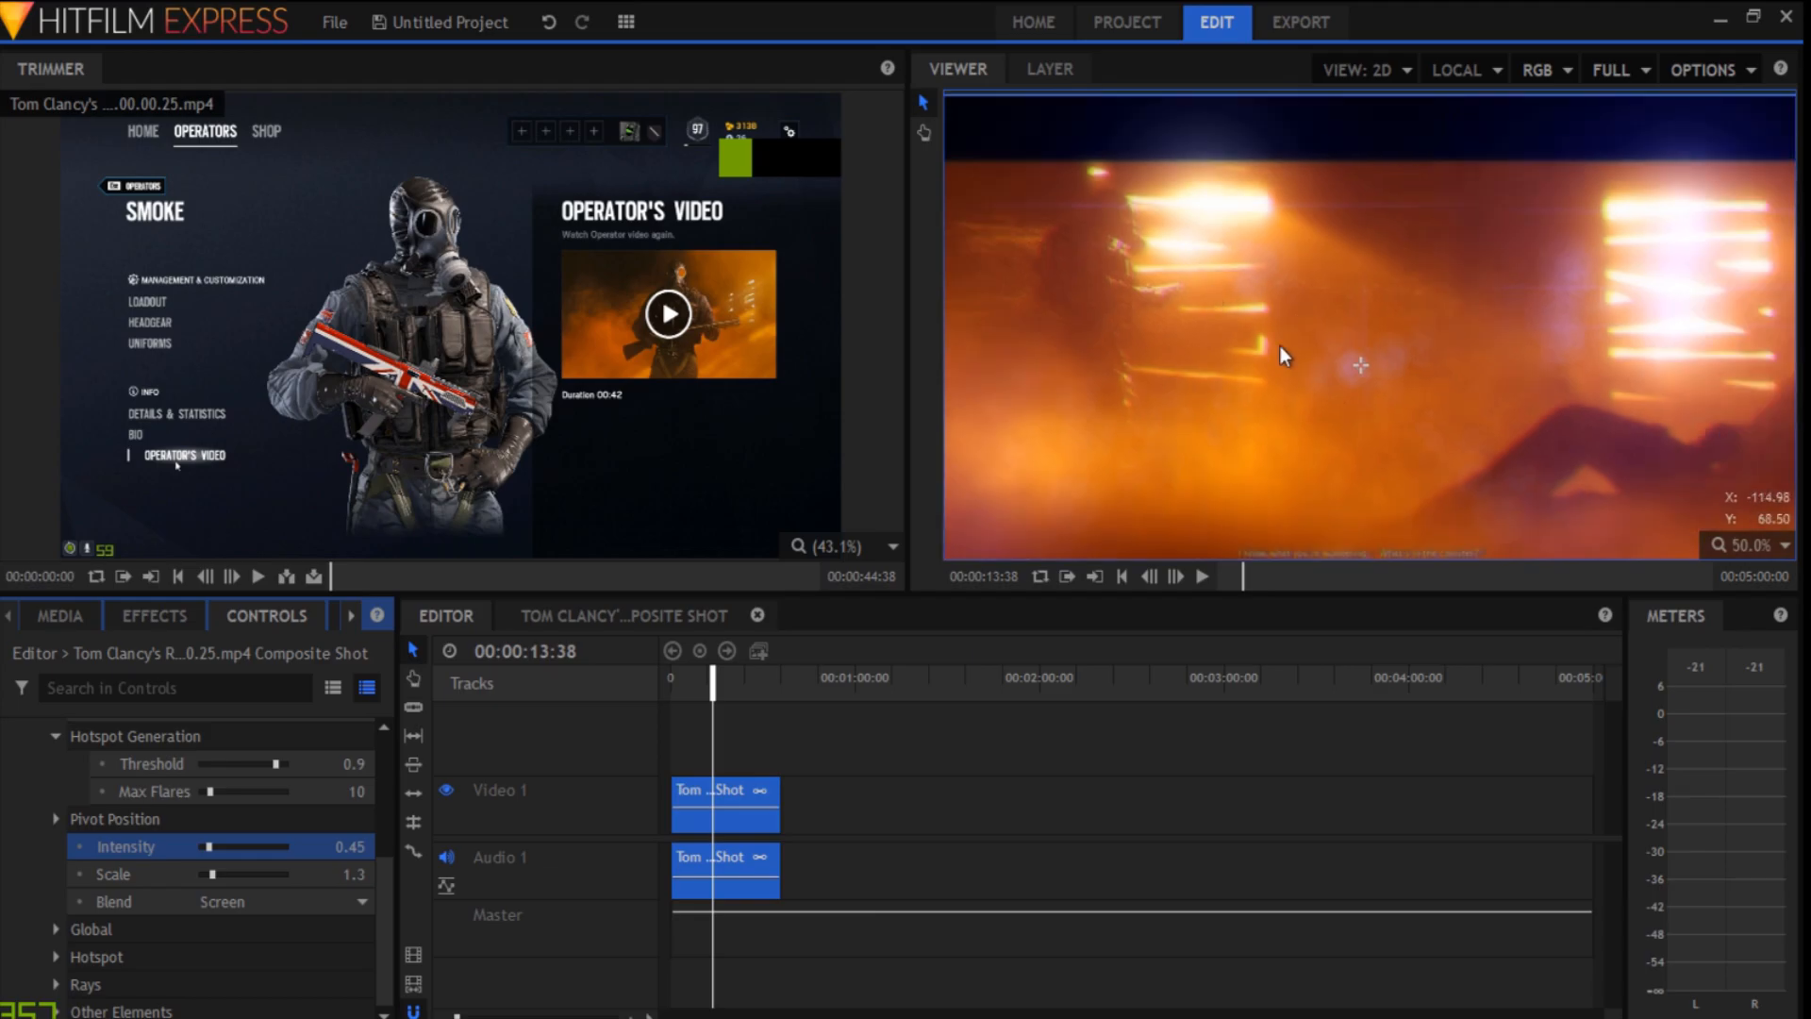
- Expand the flares' Global settings and set their Color to orange, RGB 255, 85, 0
click(92, 930)
scroll(94, 929, down, 3)
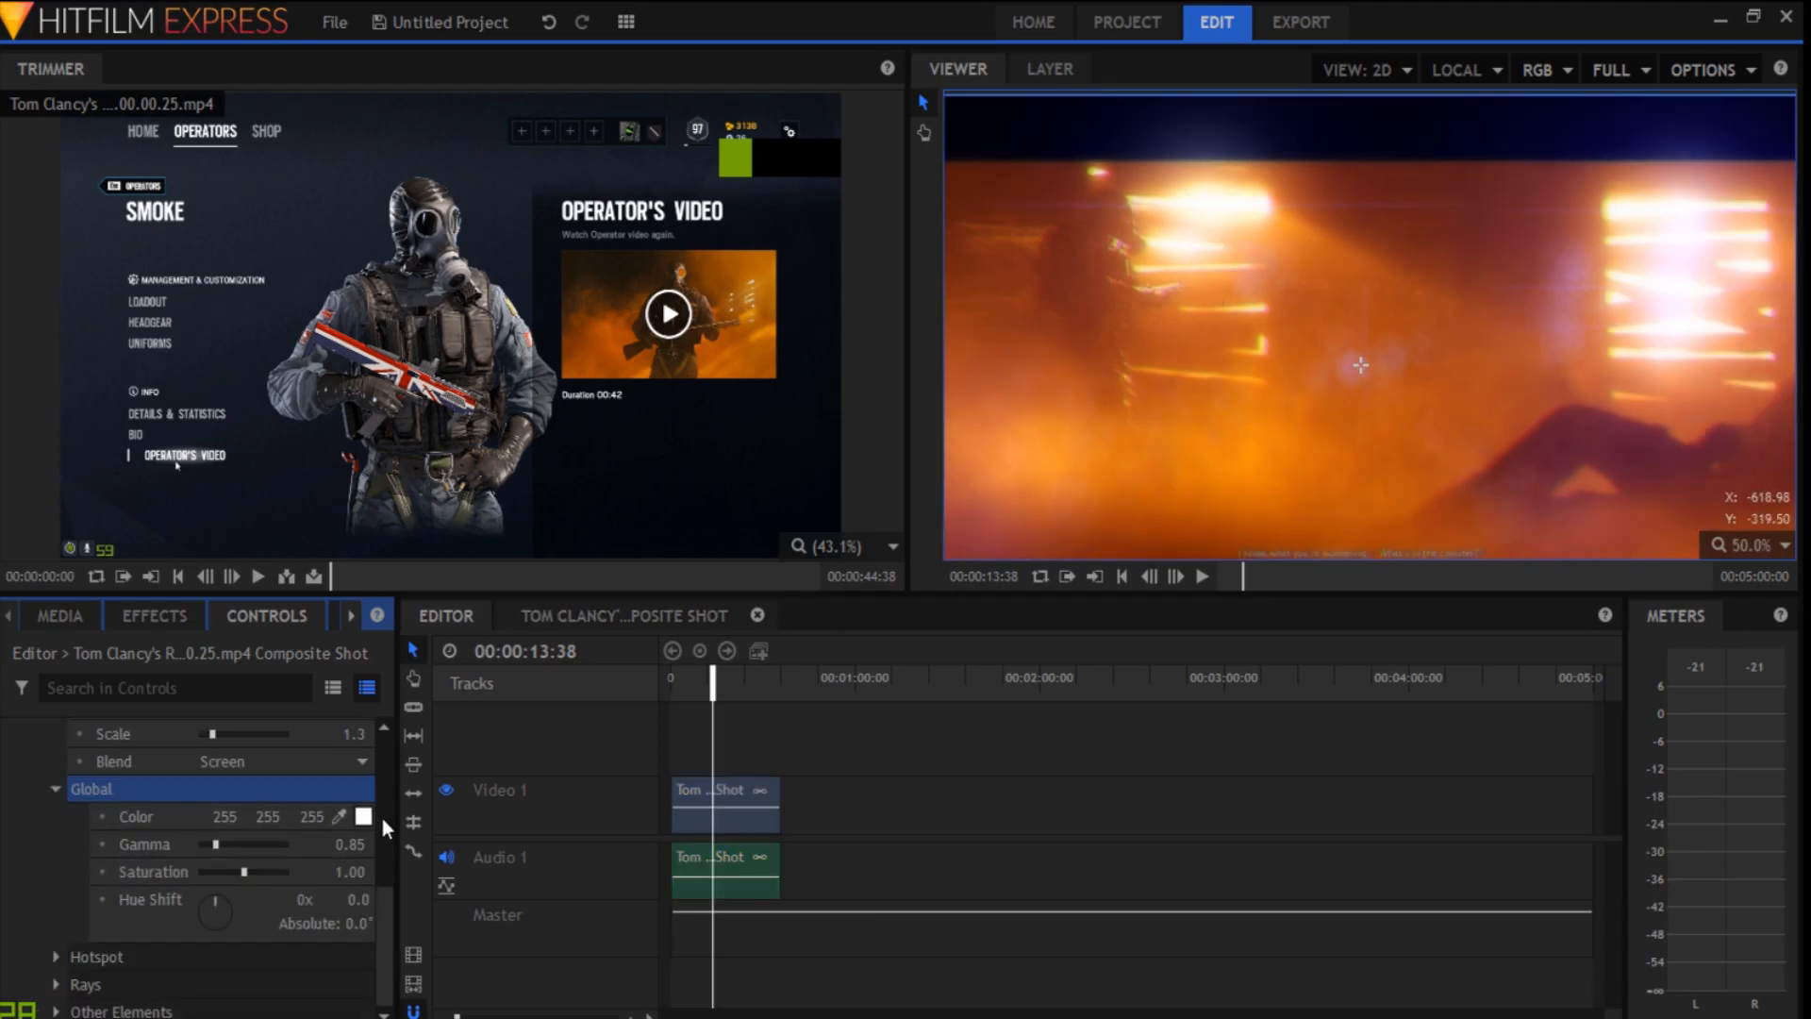
click(363, 816)
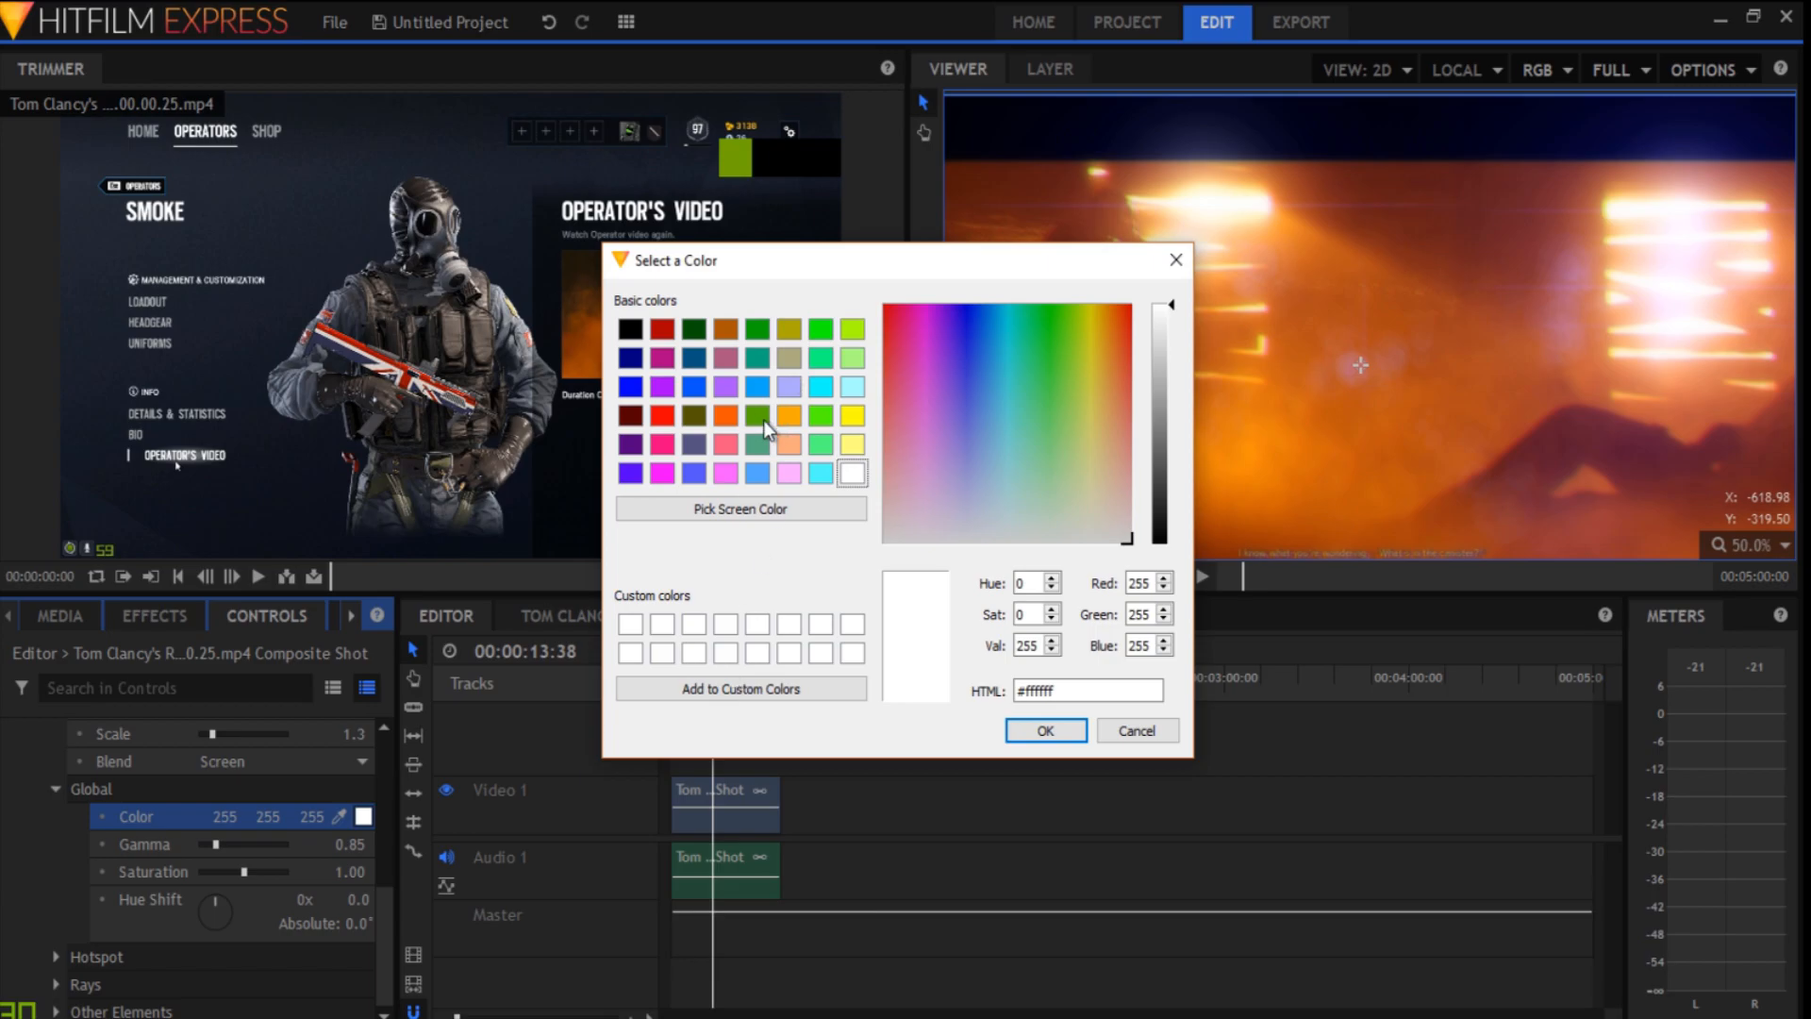
click(728, 408)
click(1035, 734)
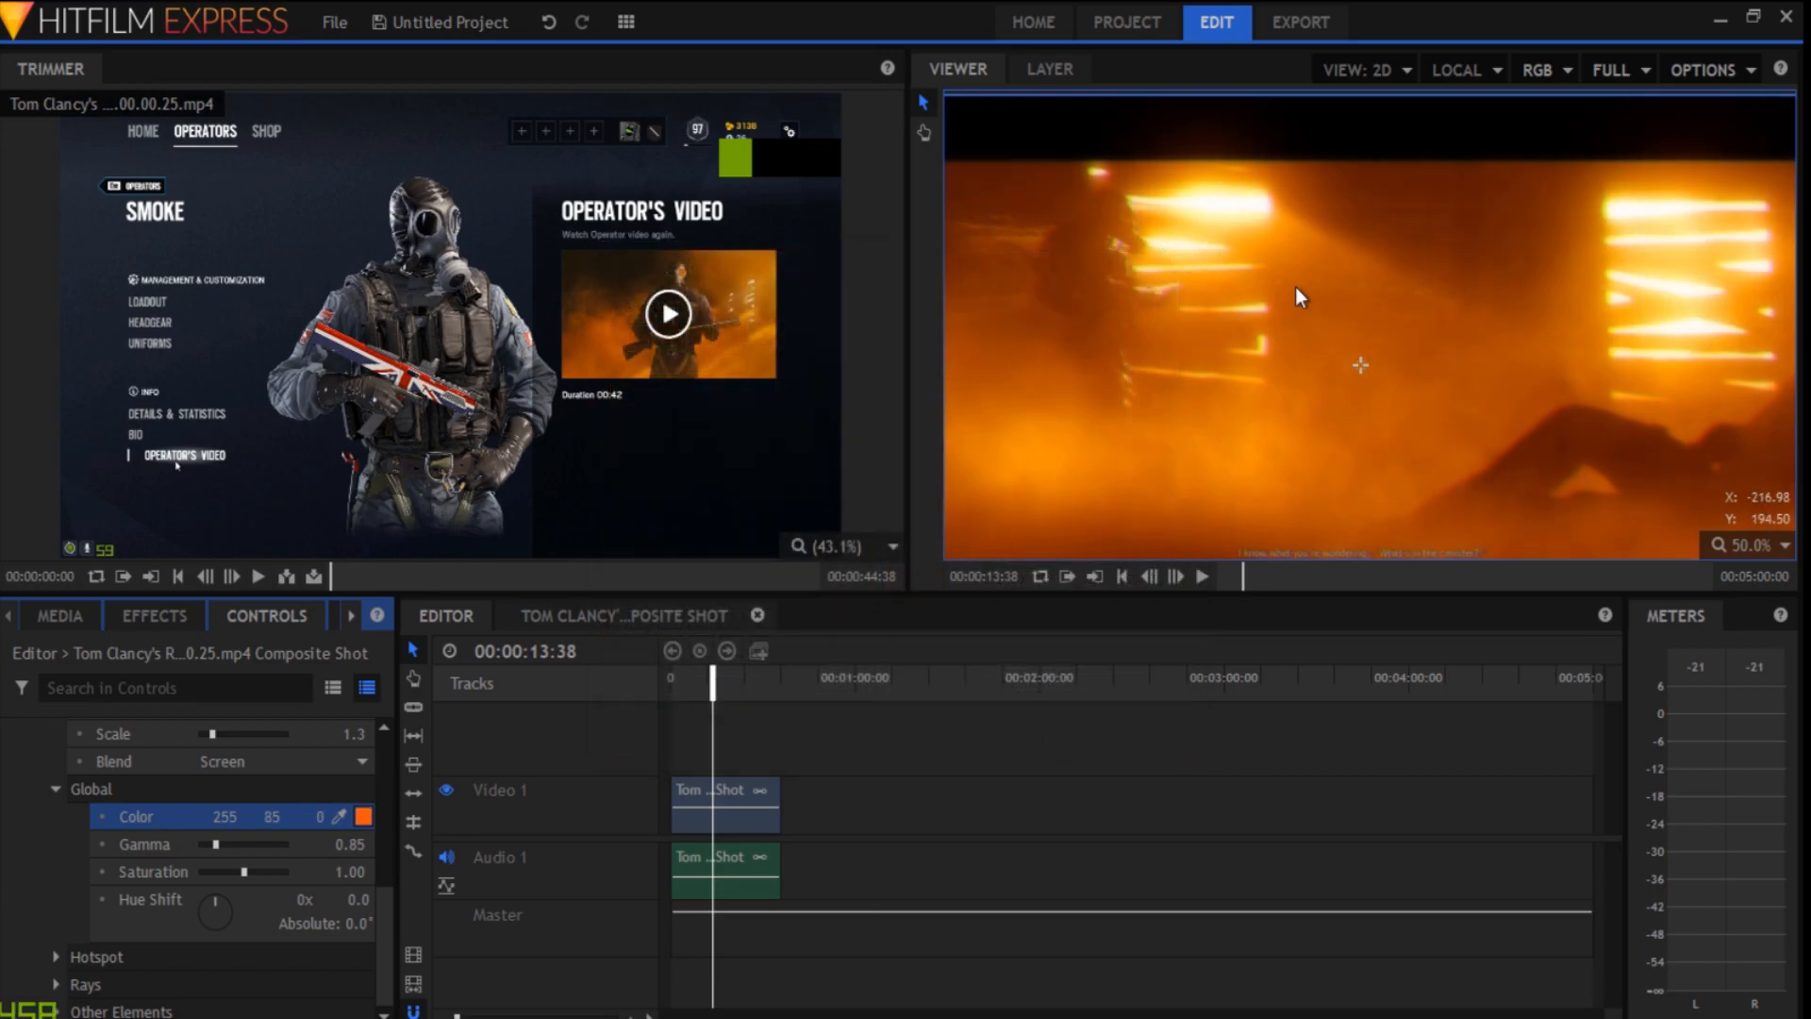
- Change the light flares' global Color to light orange, RGB 255, 170, 127, and inspect the glow around the bright lights
click(364, 816)
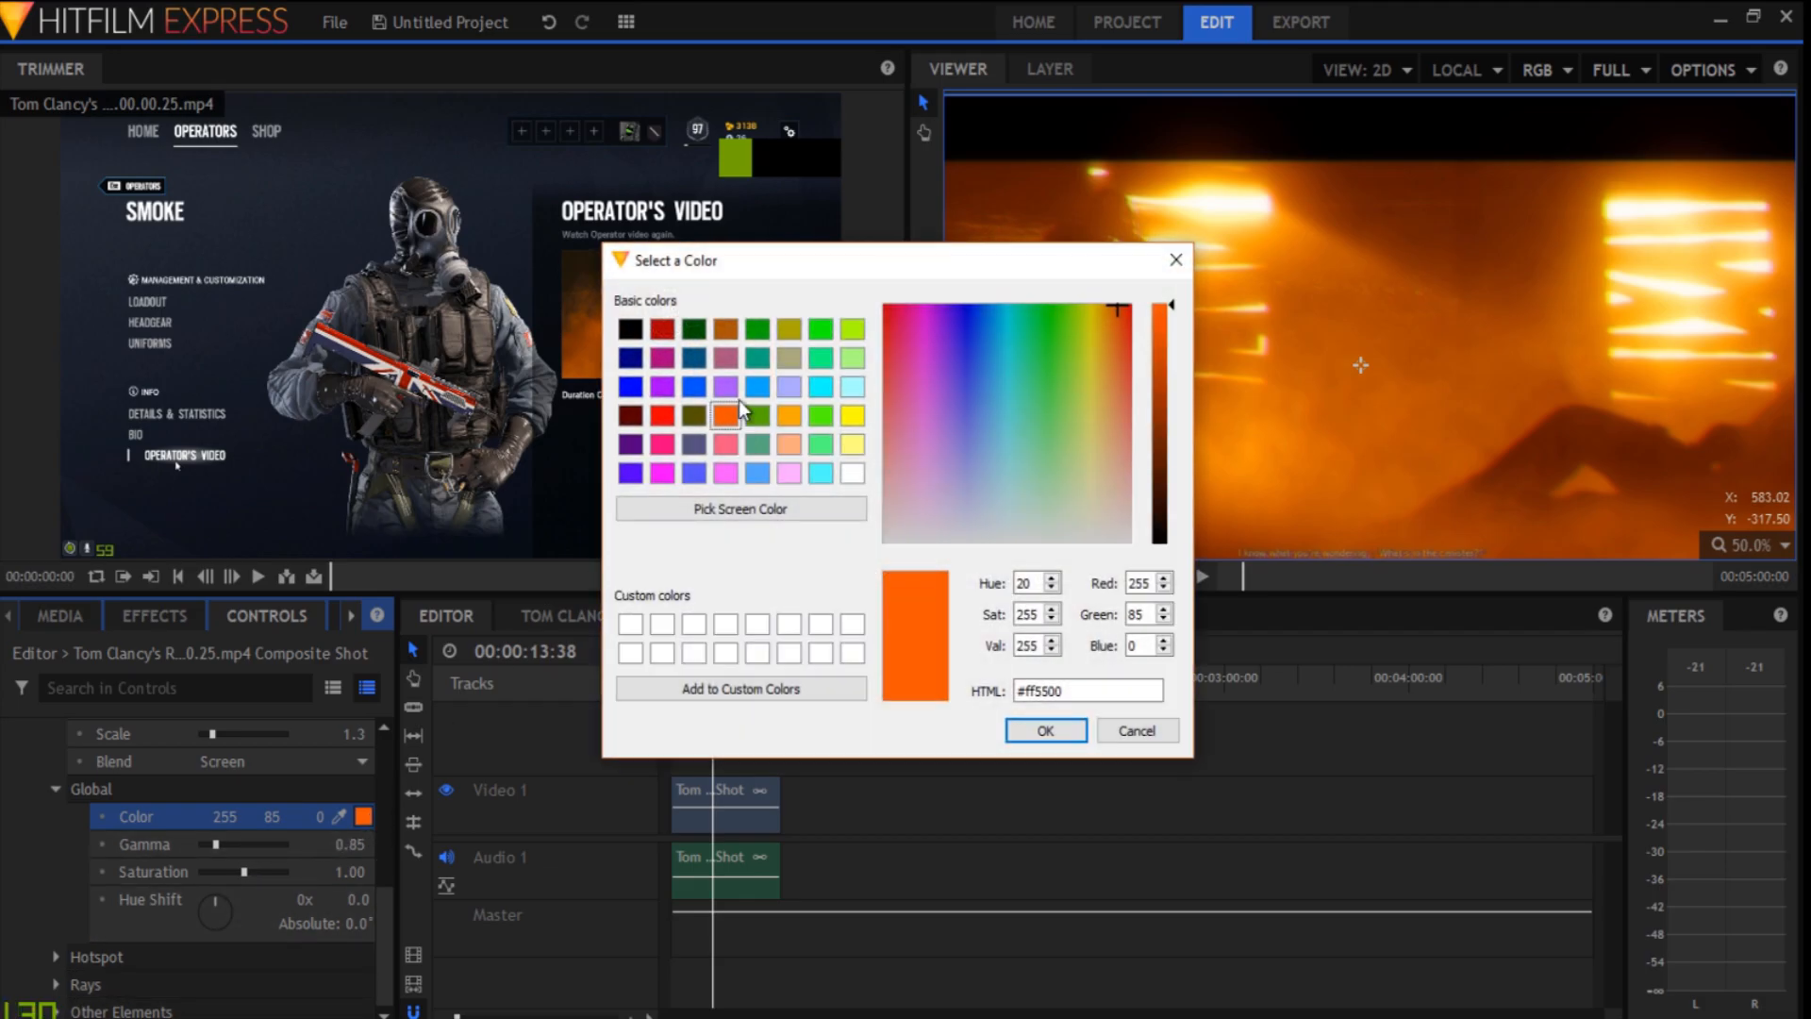
click(790, 417)
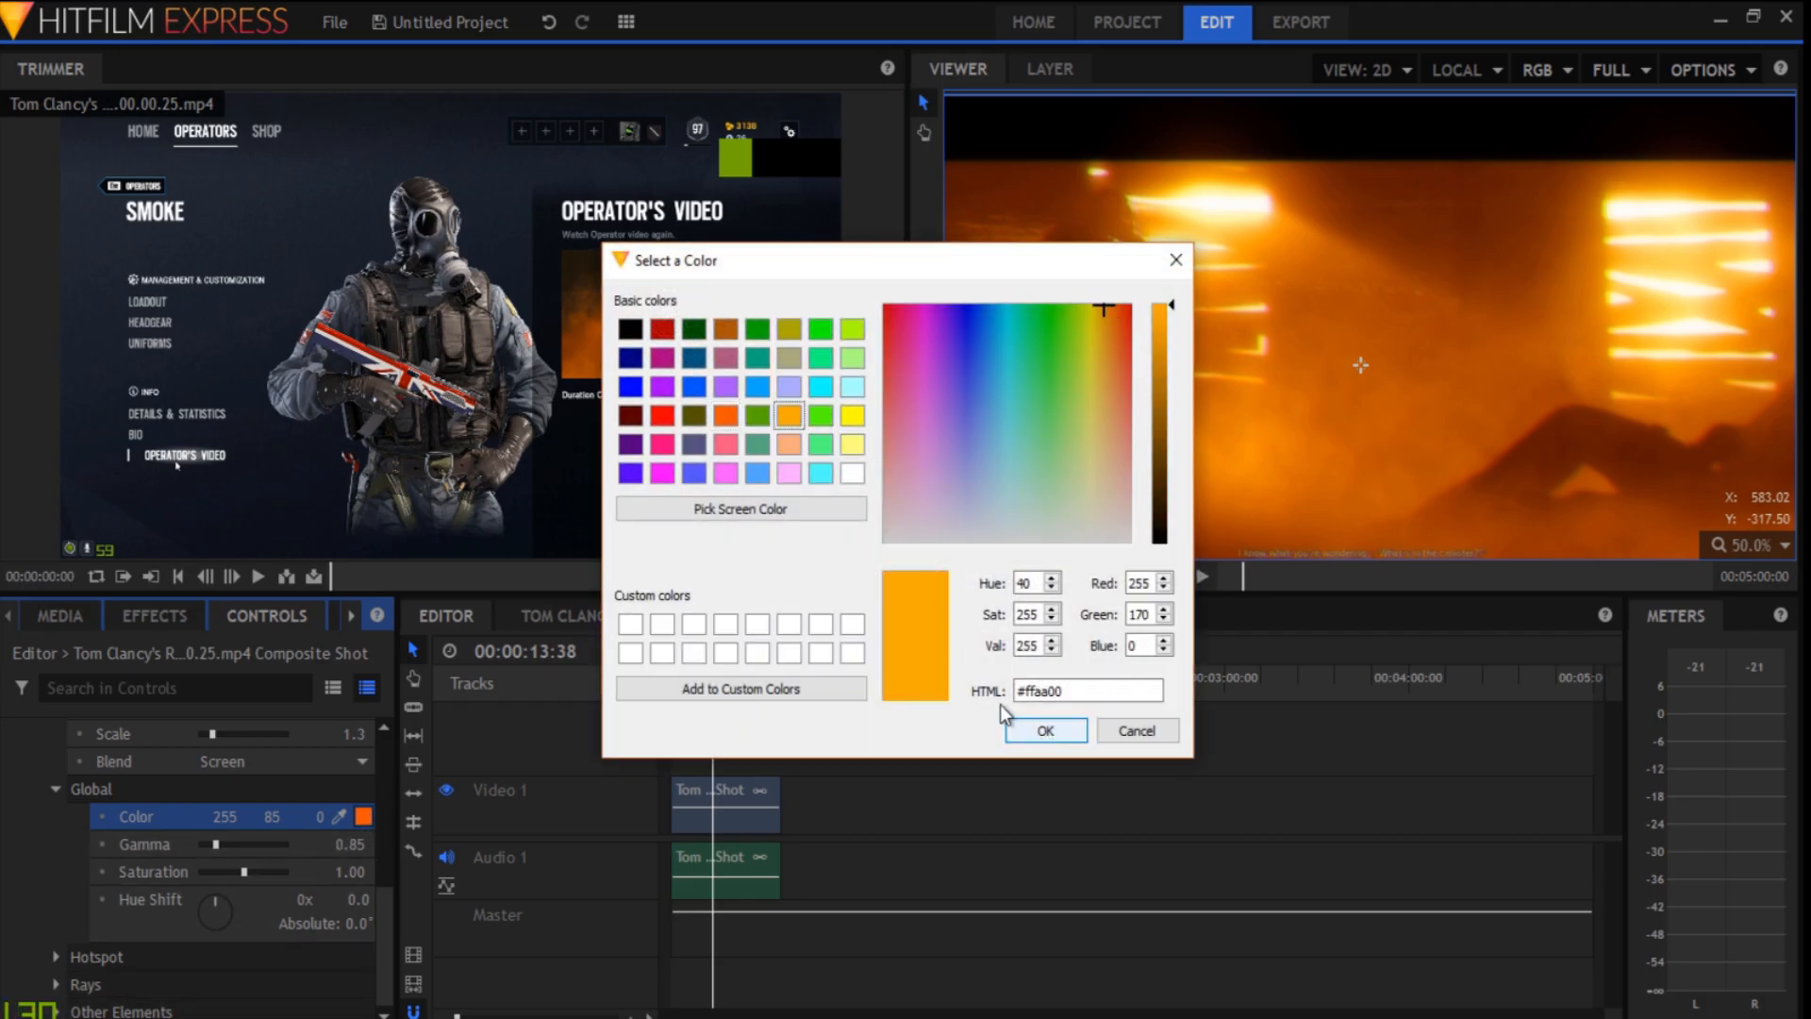
click(790, 445)
click(1037, 732)
scroll(1440, 496, down, 2)
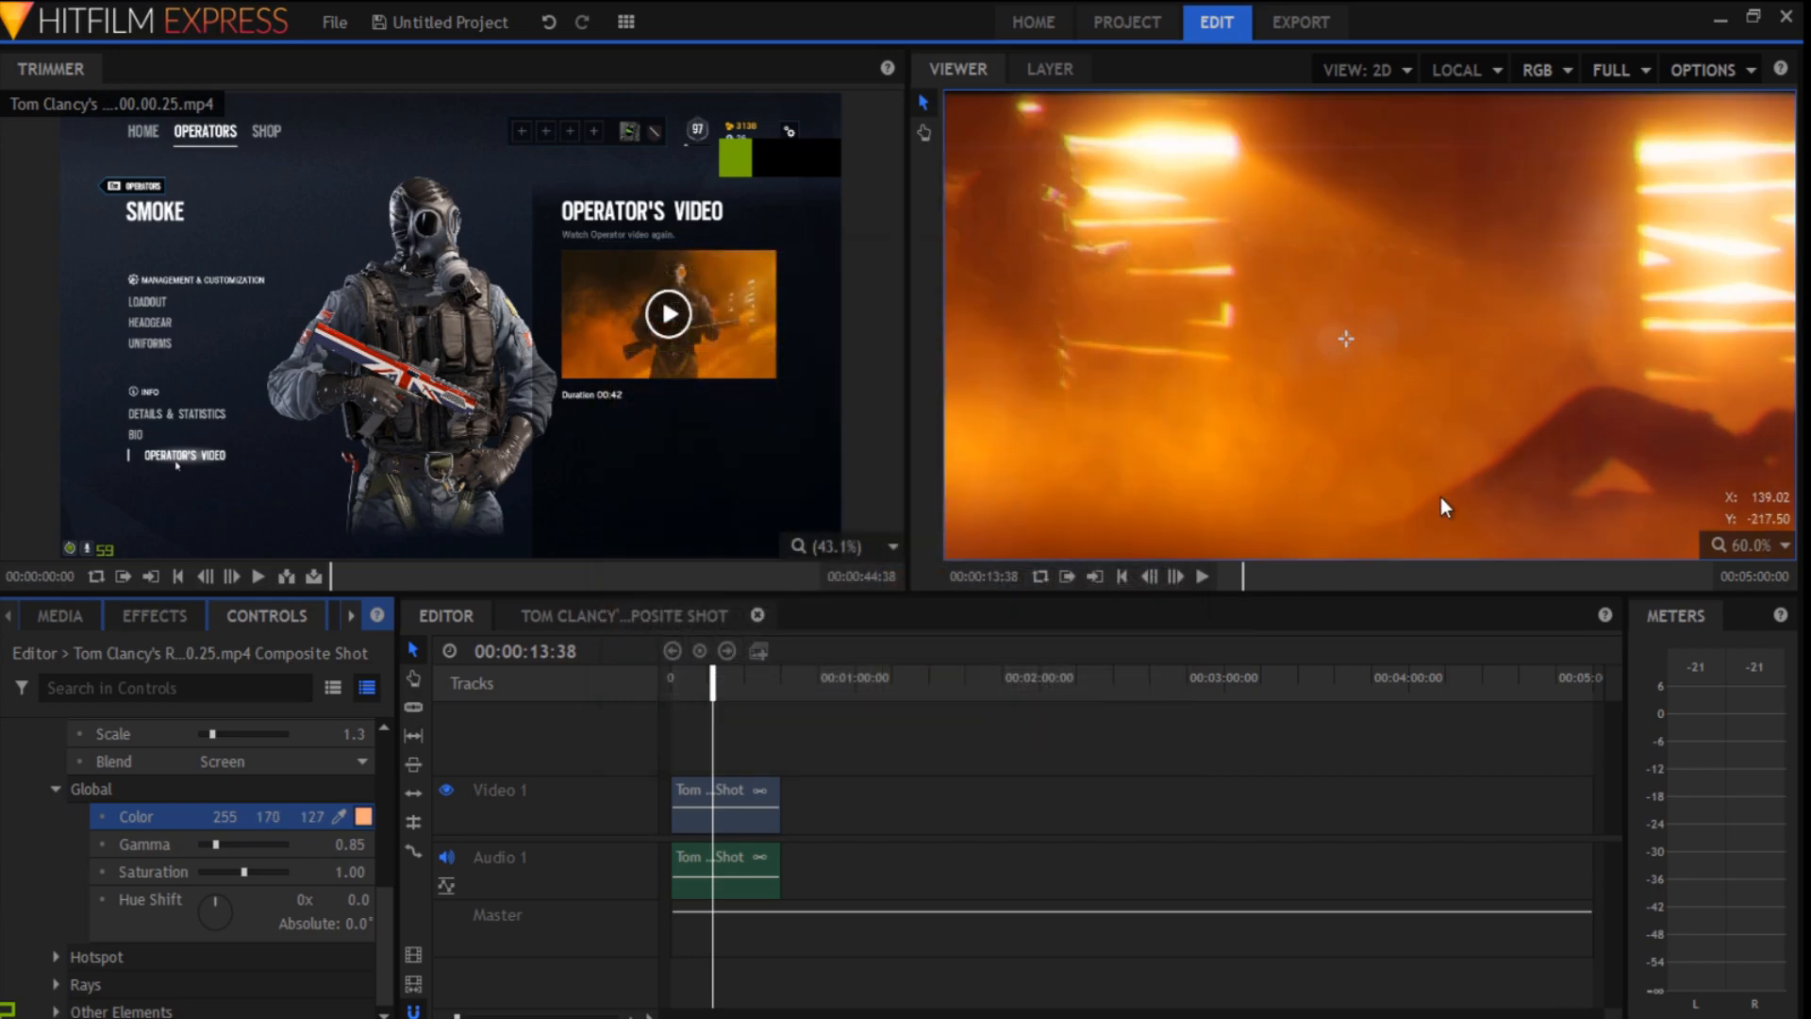
scroll(1482, 354, up, 1)
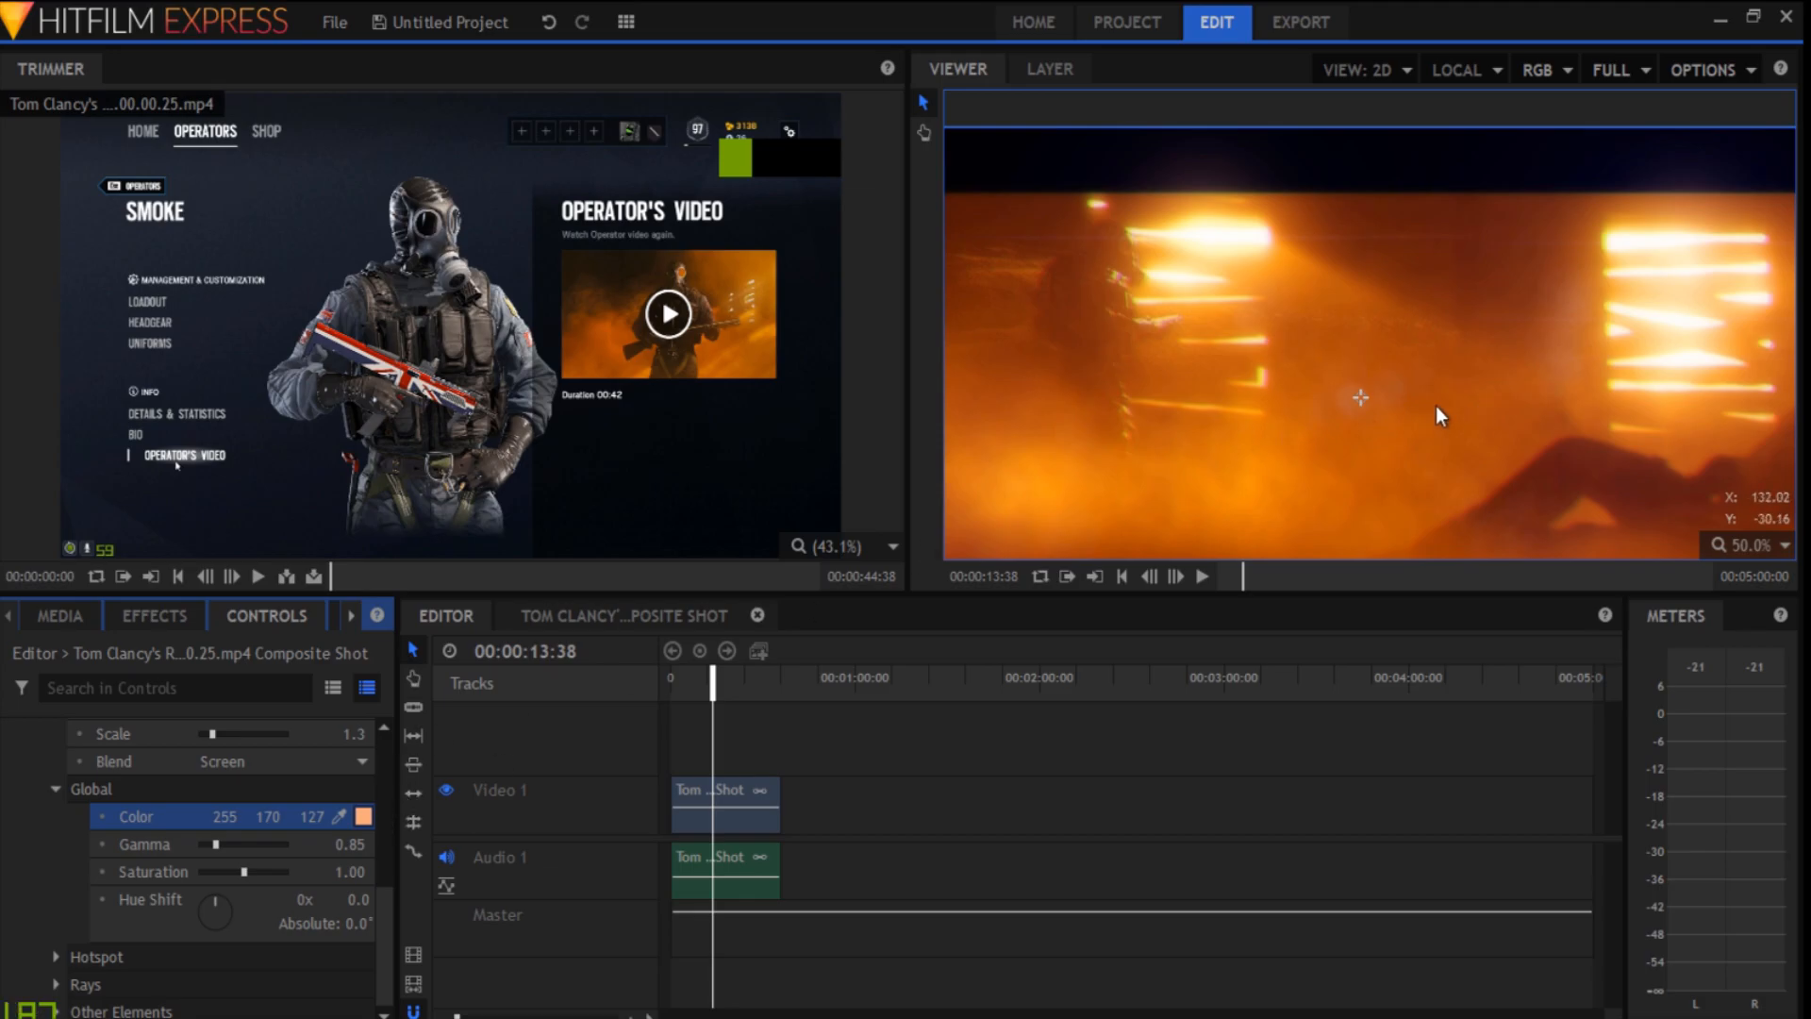
scroll(1217, 340, down, 1)
- Go to 00:00:17:19 and examine the flare look on the broken glass up close and at full frame
mouse_move(714, 681)
mouse_down()
mouse_move(740, 681)
mouse_move(675, 696)
mouse_move(724, 699)
mouse_up()
scroll(1213, 336, up, 4)
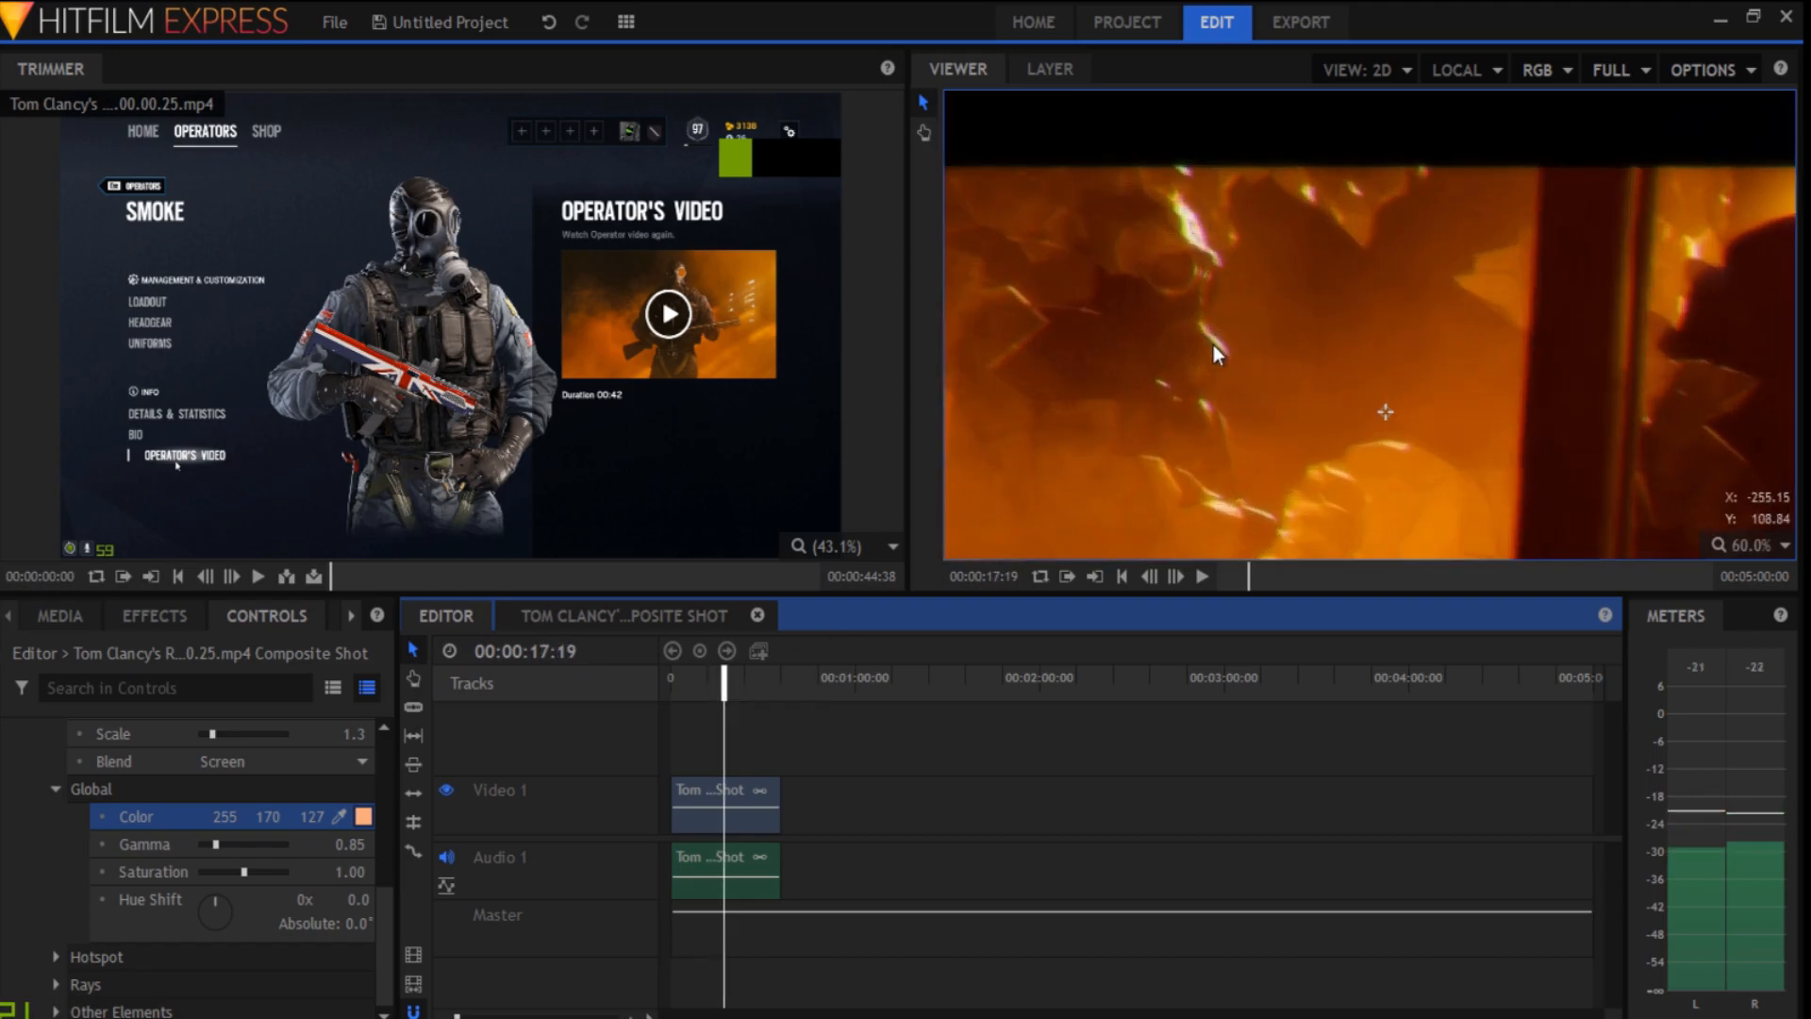
scroll(1290, 332, down, 5)
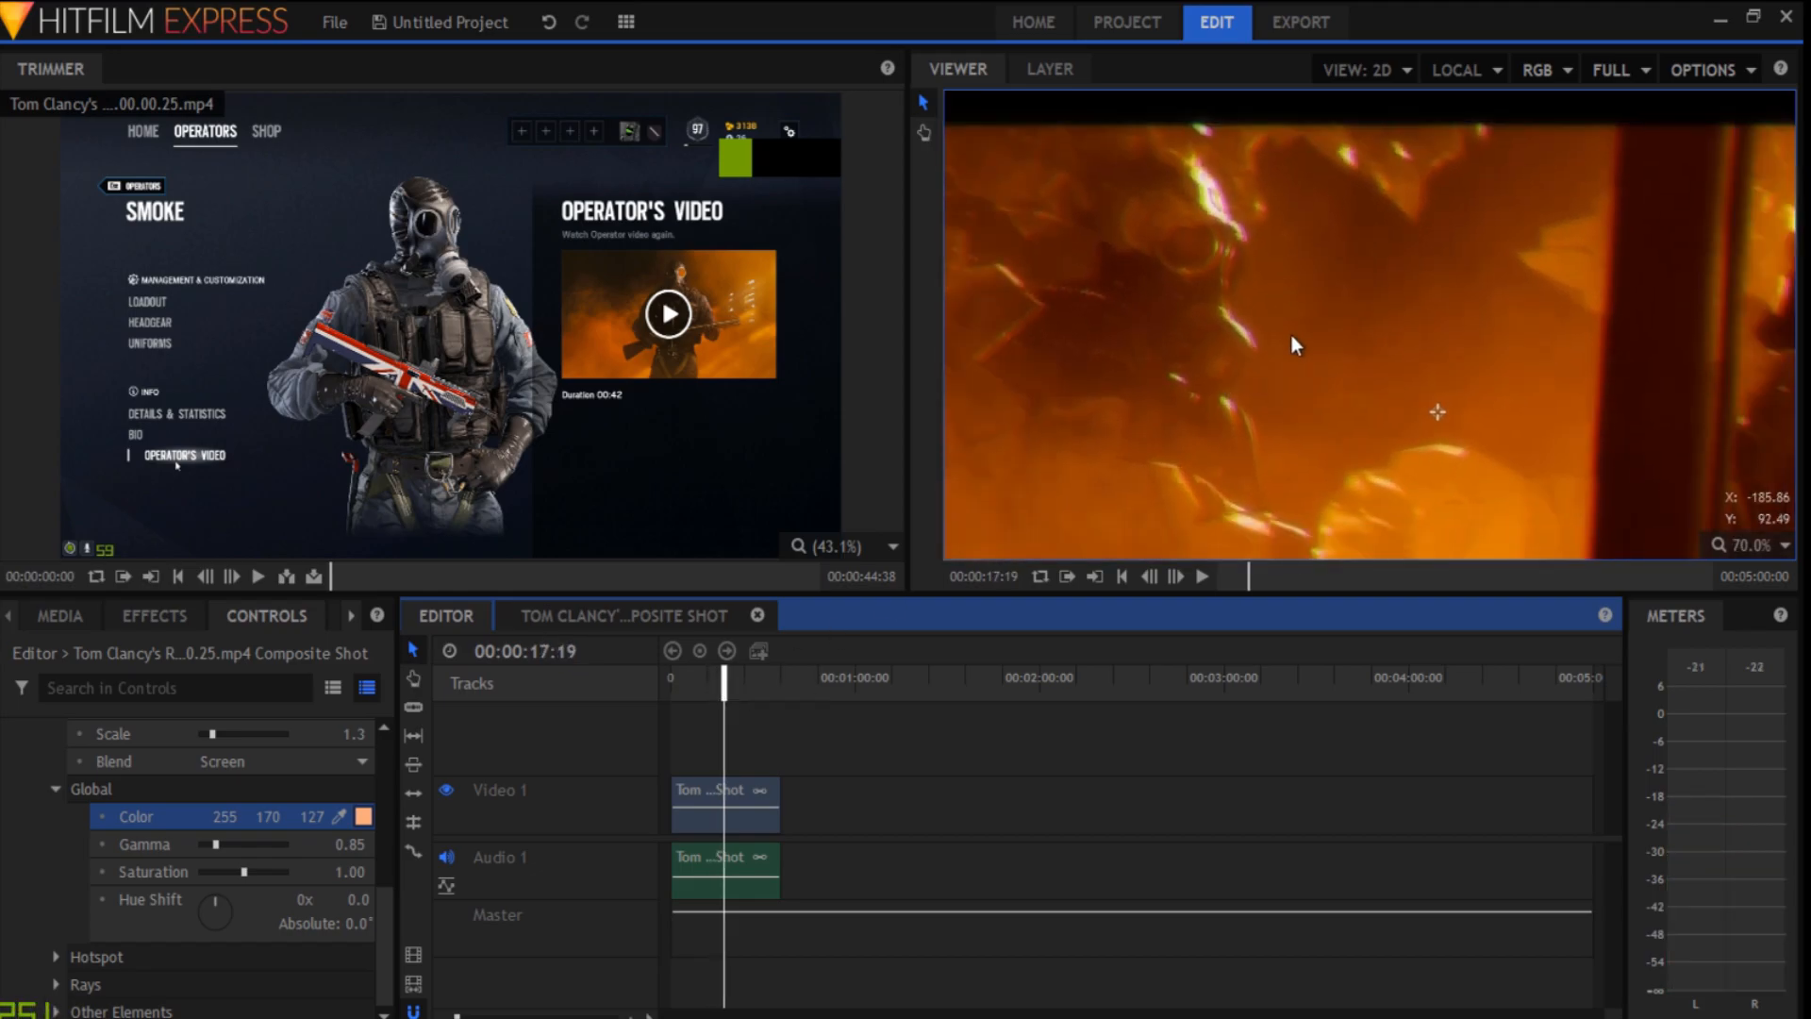
scroll(1531, 531, up, 2)
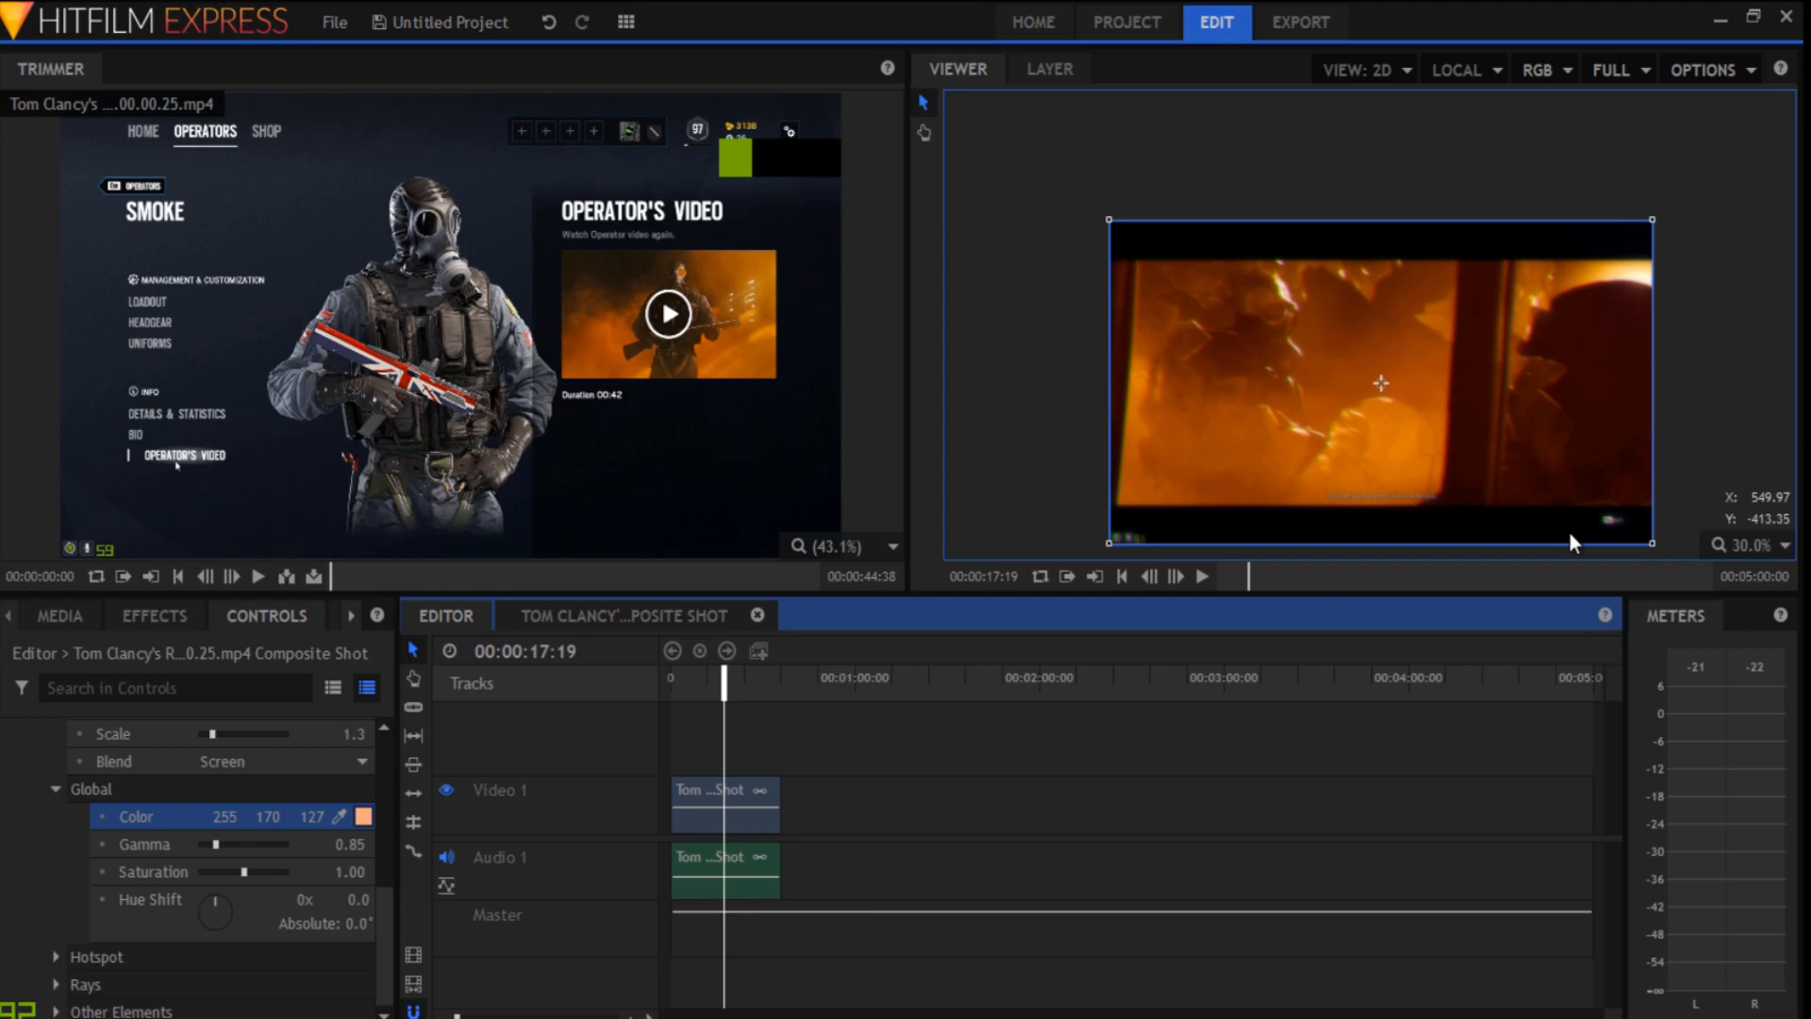
scroll(1528, 530, down, 1)
scroll(1525, 518, up, 1)
scroll(1432, 493, down, 1)
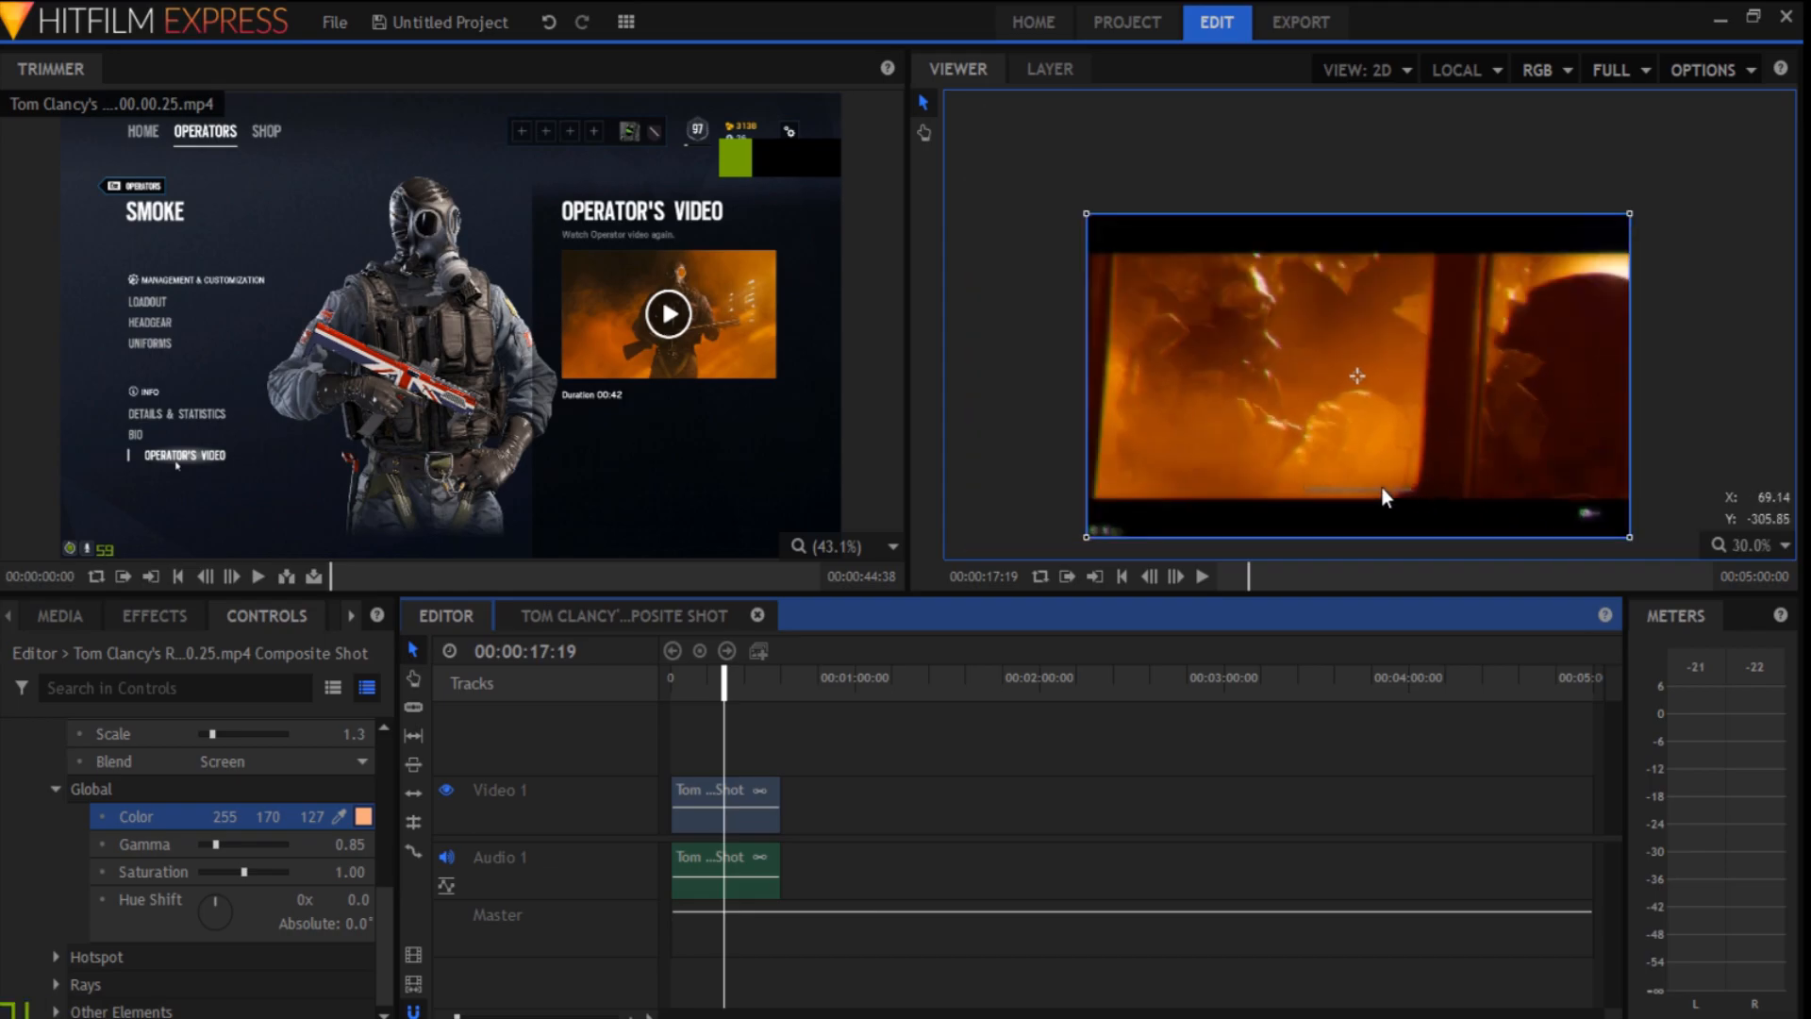
scroll(1383, 495, up, 1)
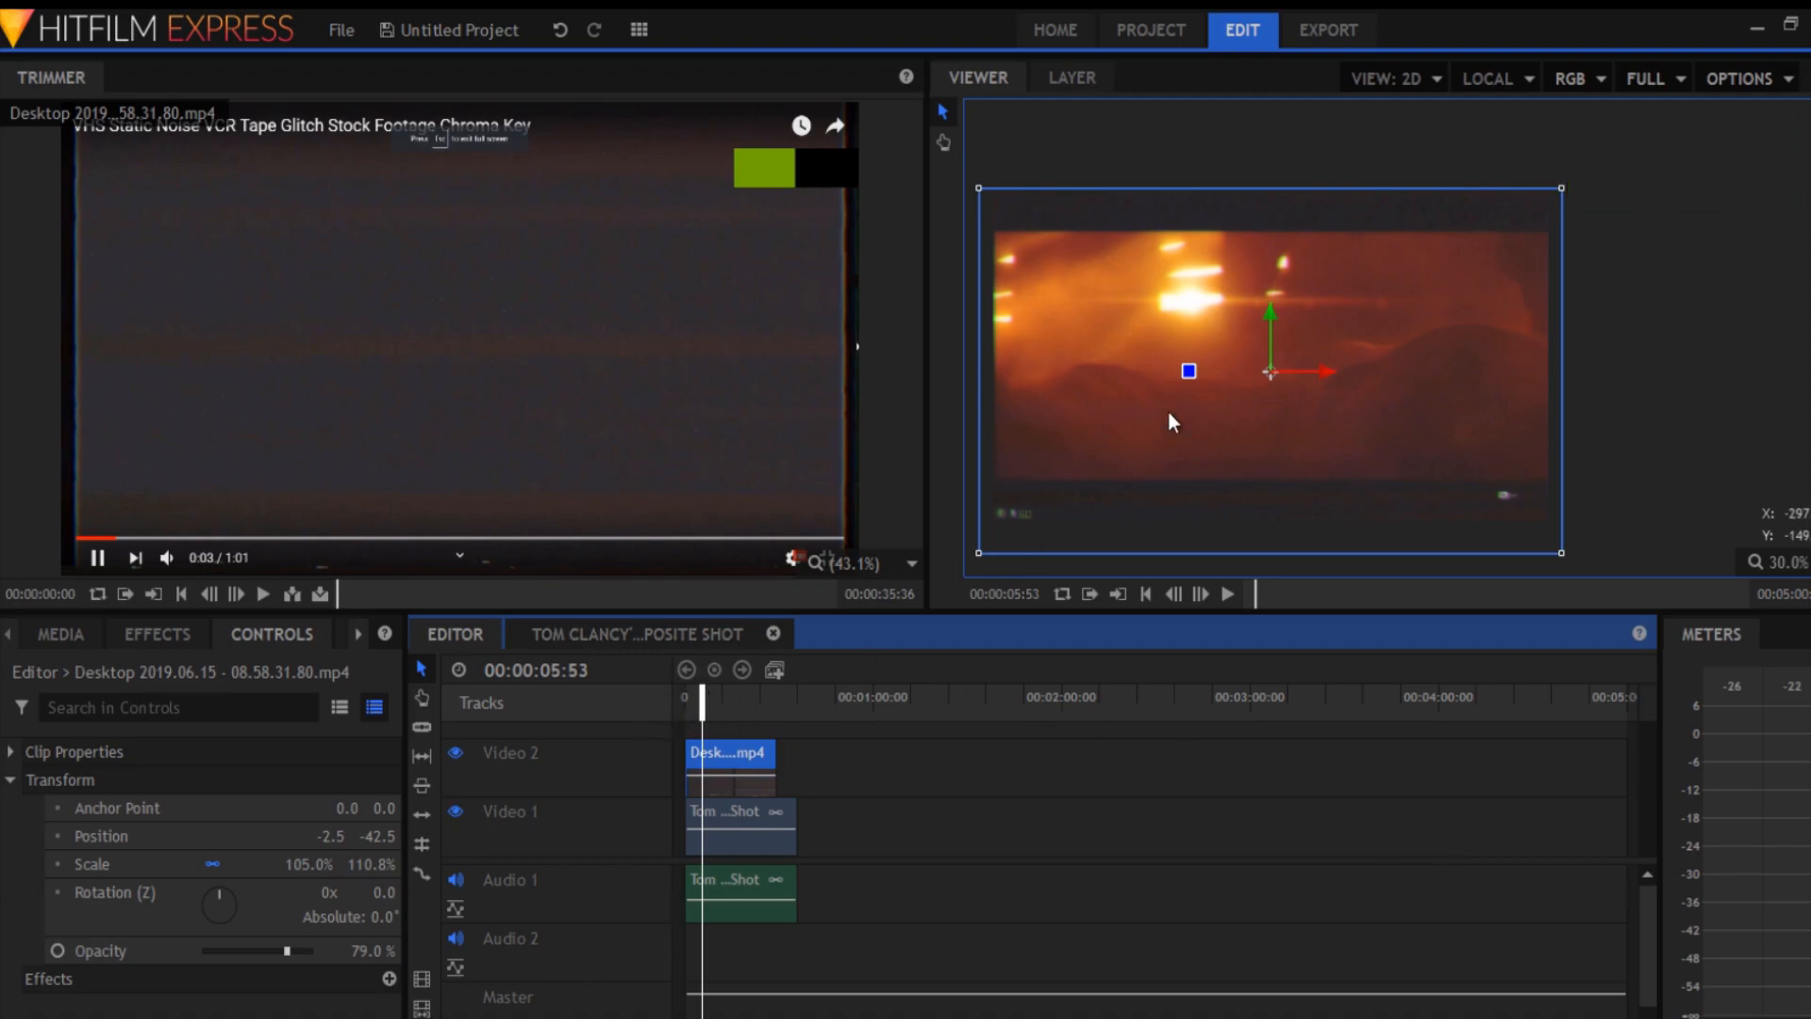
- Go to 00:00:12:53 and inspect the VHS static noise overlay on the footage at different magnifications
scroll(1127, 440, up, 2)
drag(701, 698, 725, 703)
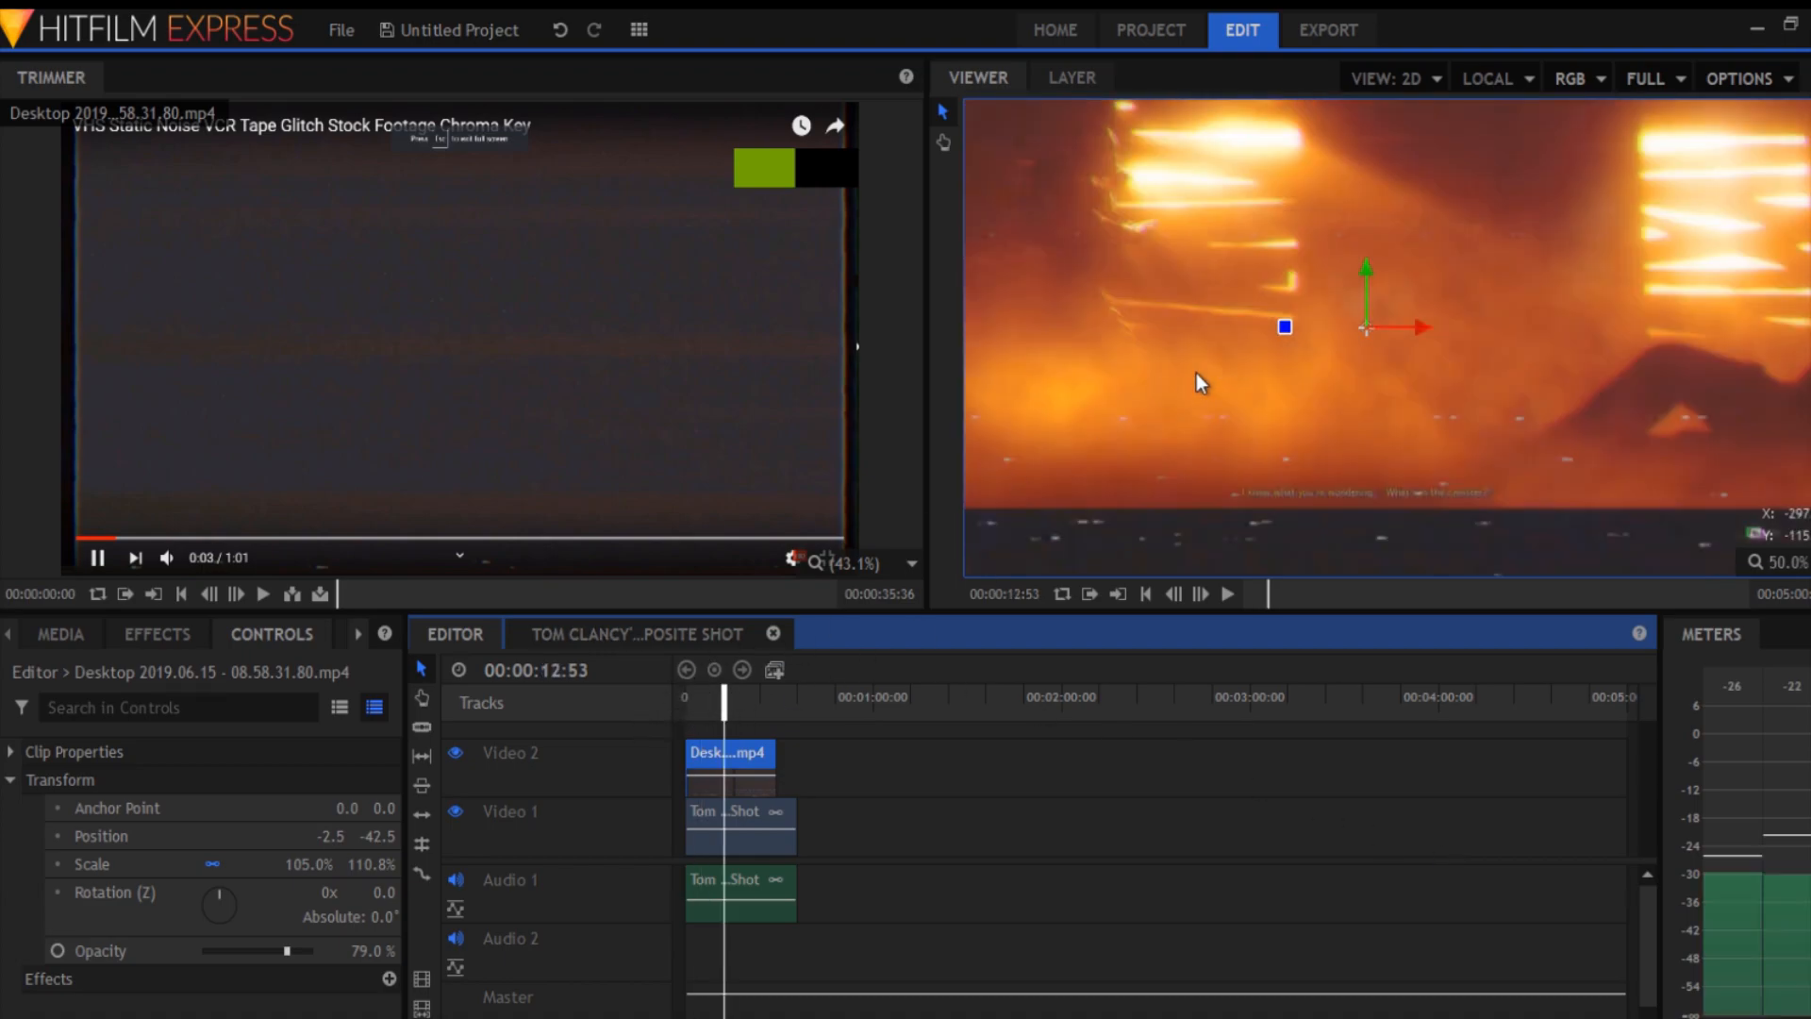
scroll(1196, 372, down, 6)
scroll(1196, 372, up, 5)
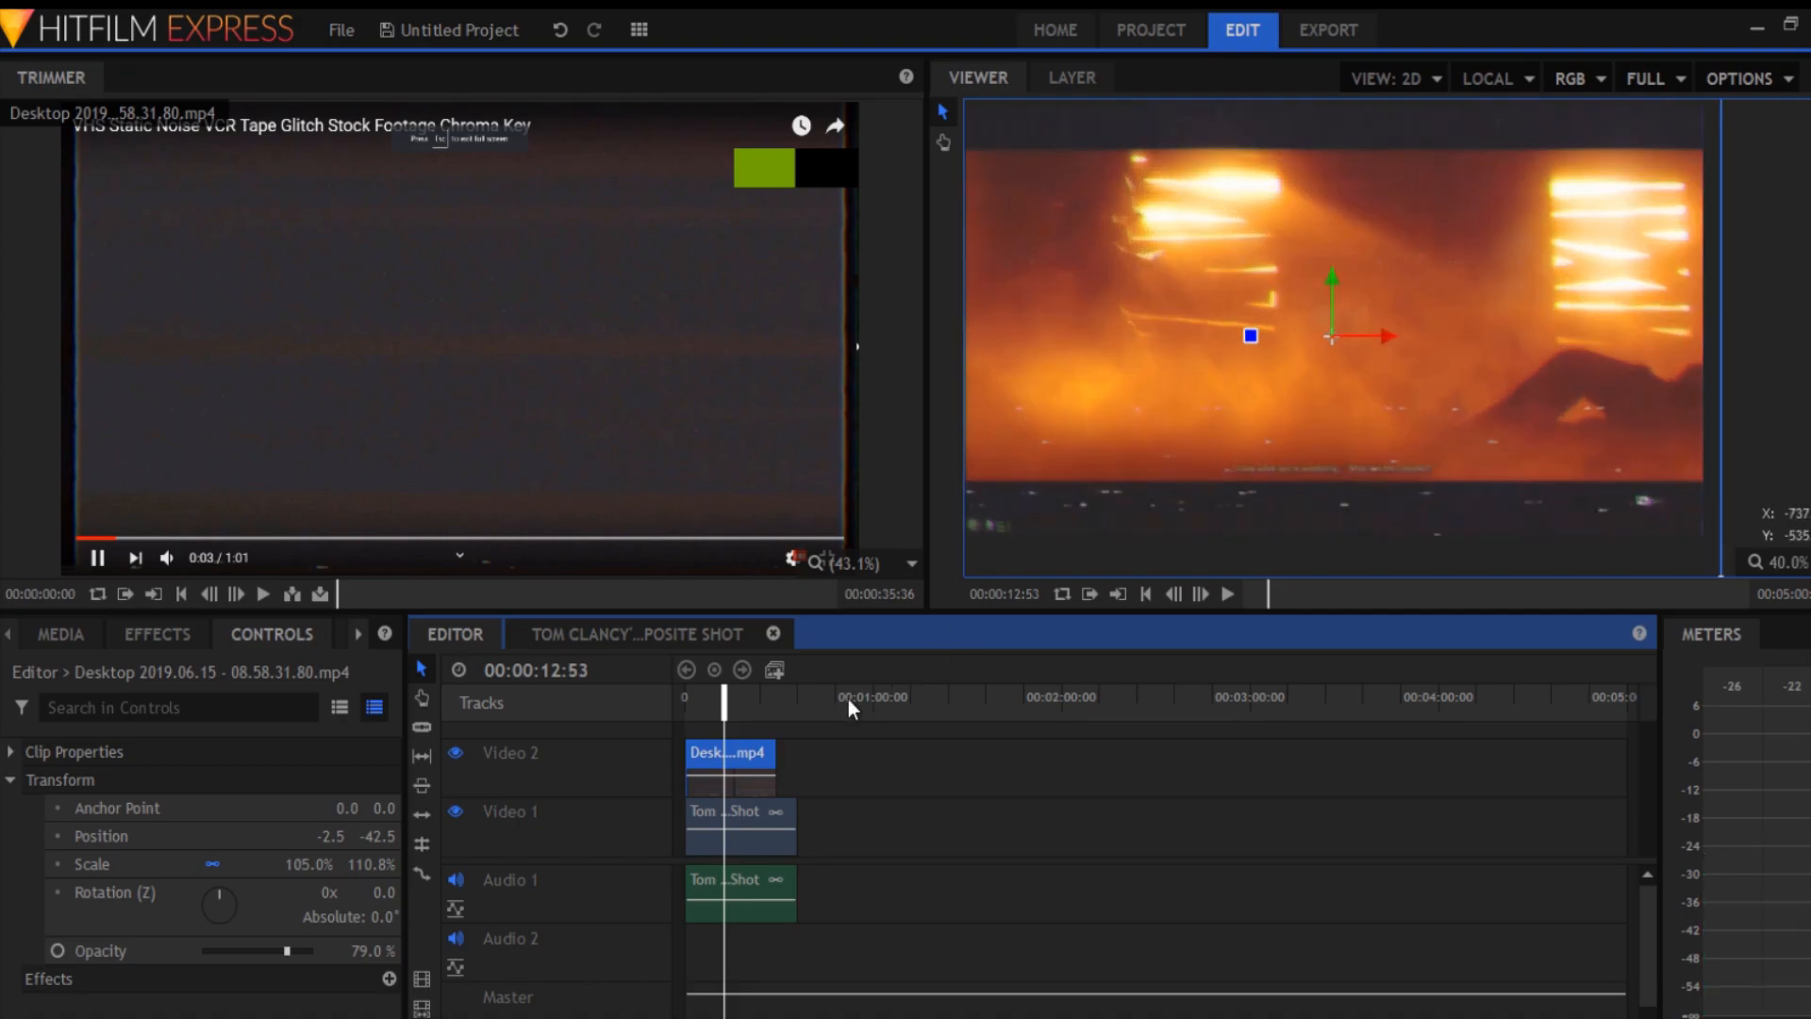
- Try the Normal blend mode on the VHS static noise clip on Video 2 and set it back to Lighten
right_click(756, 760)
mouse_move(810, 352)
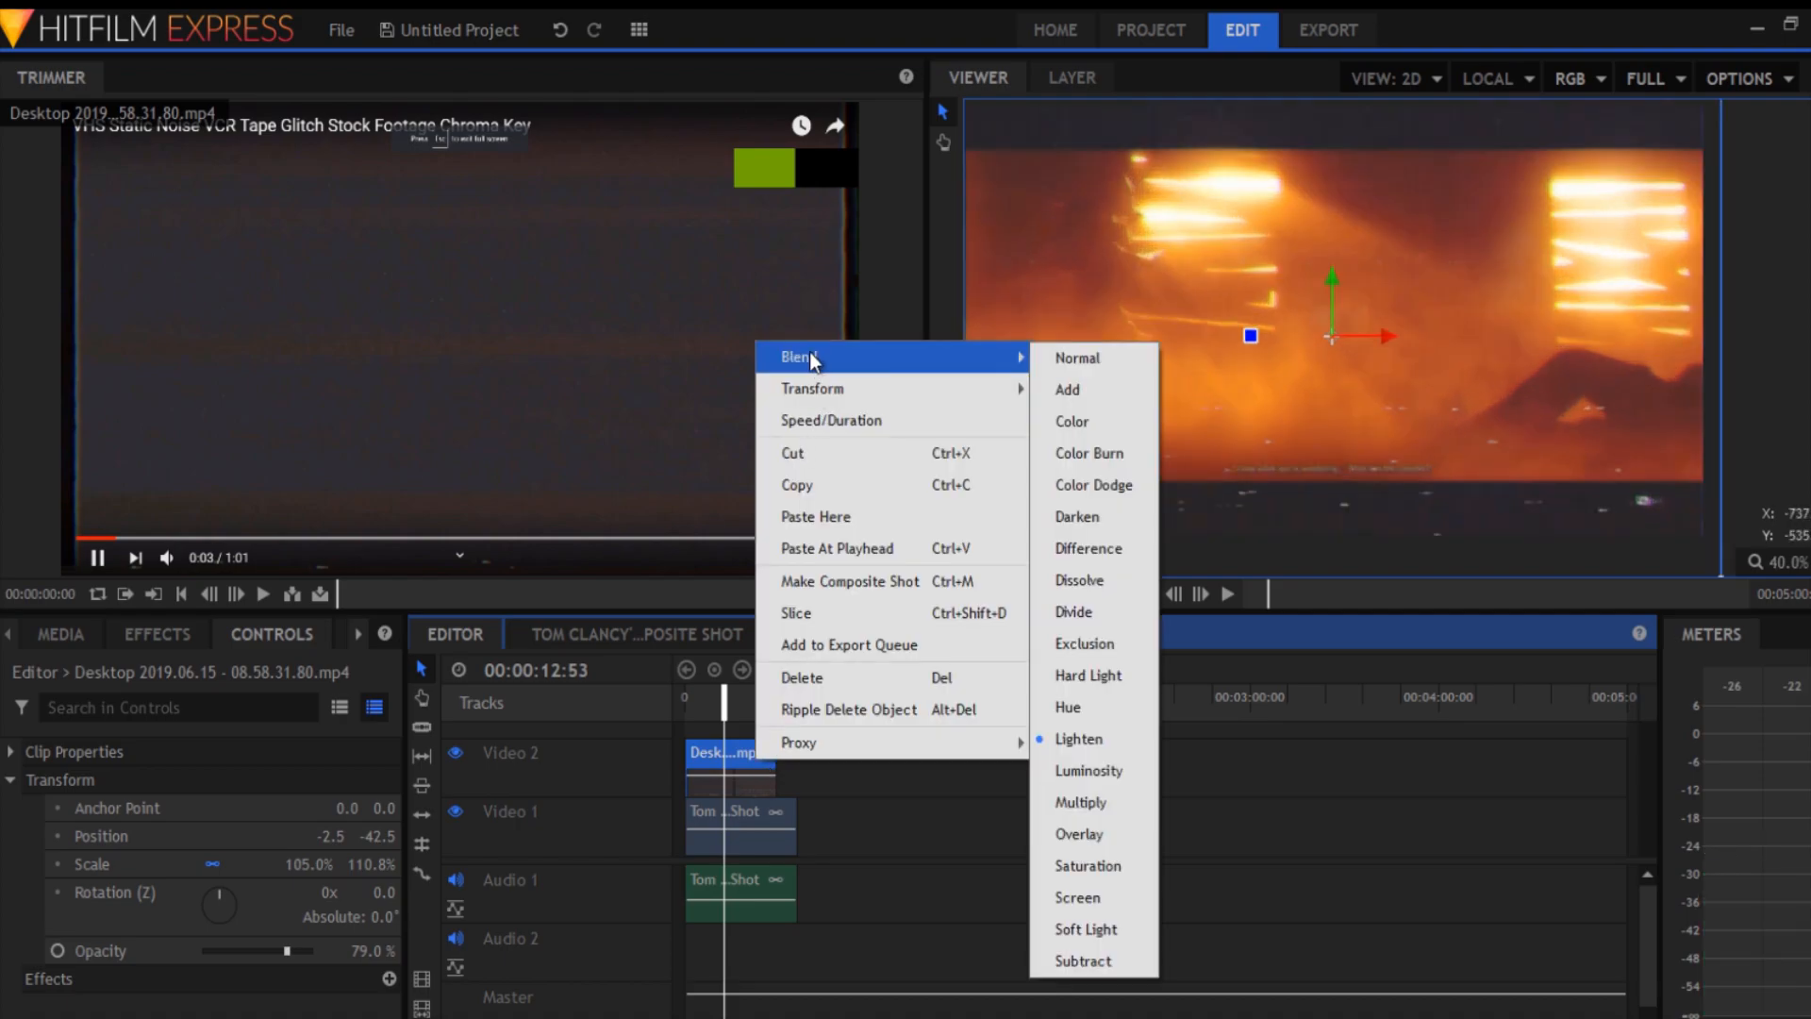
click(1104, 357)
right_click(724, 756)
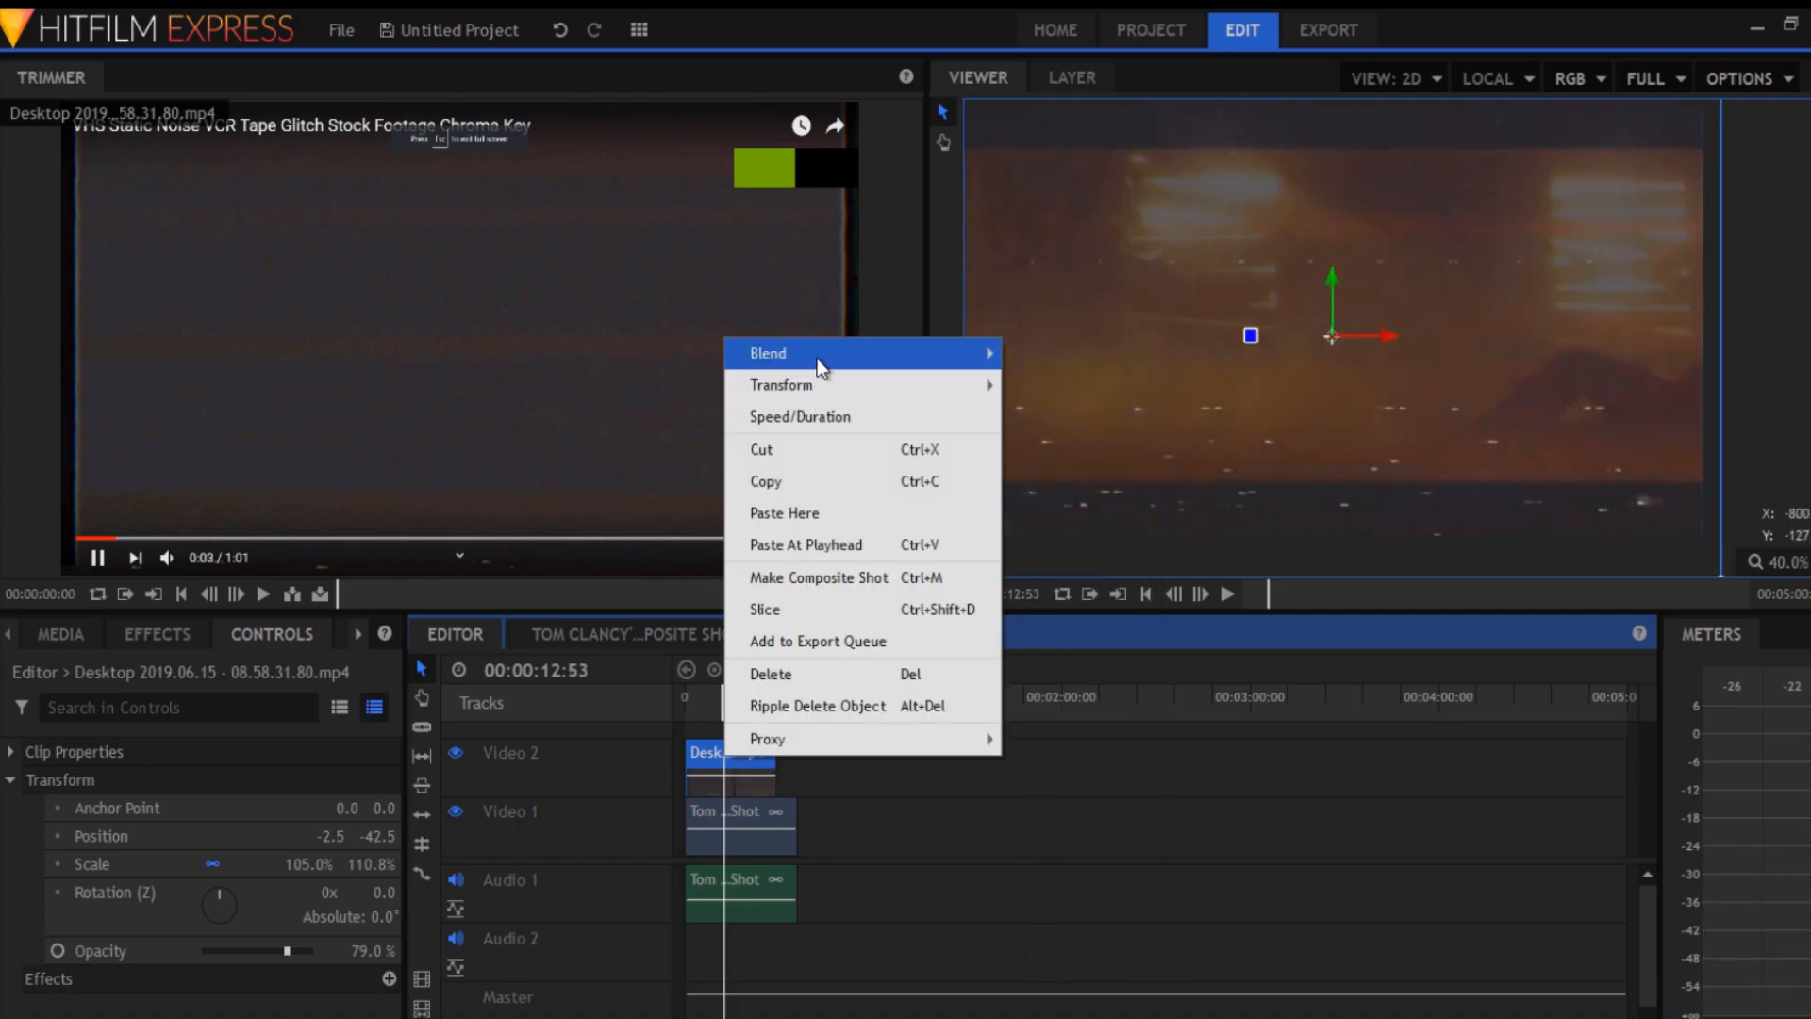
mouse_move(817, 358)
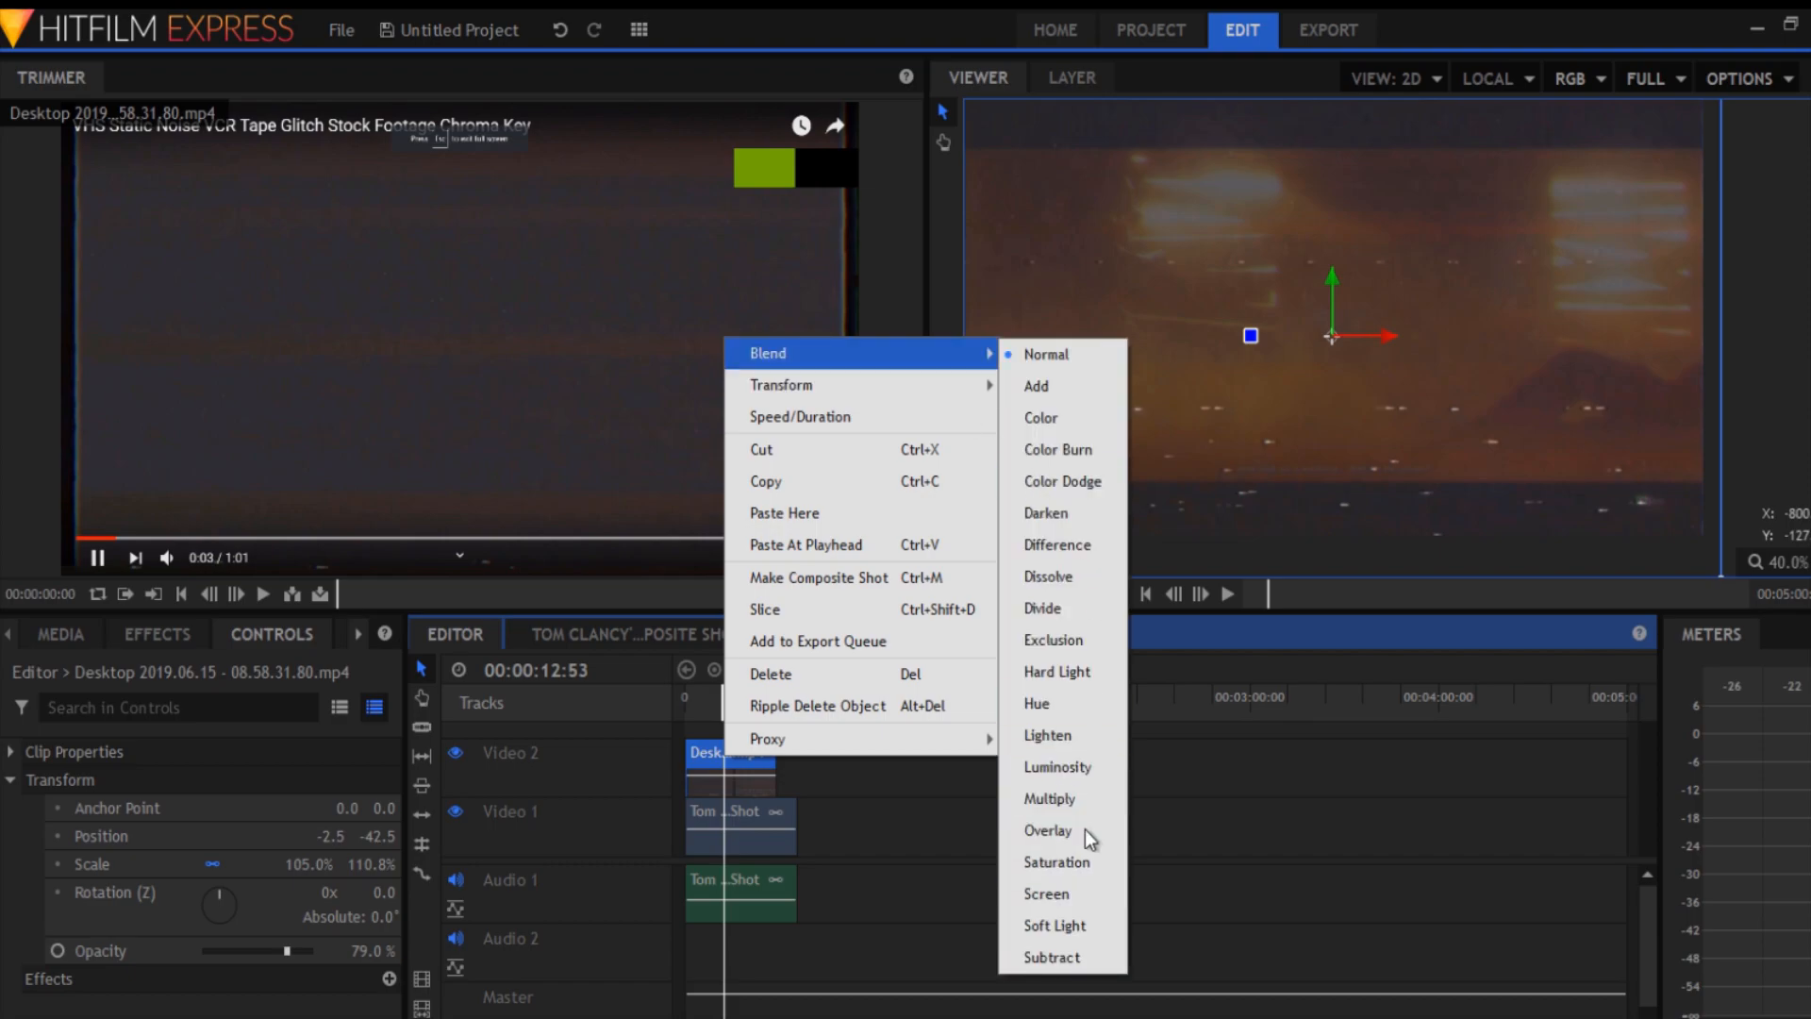
click(1064, 741)
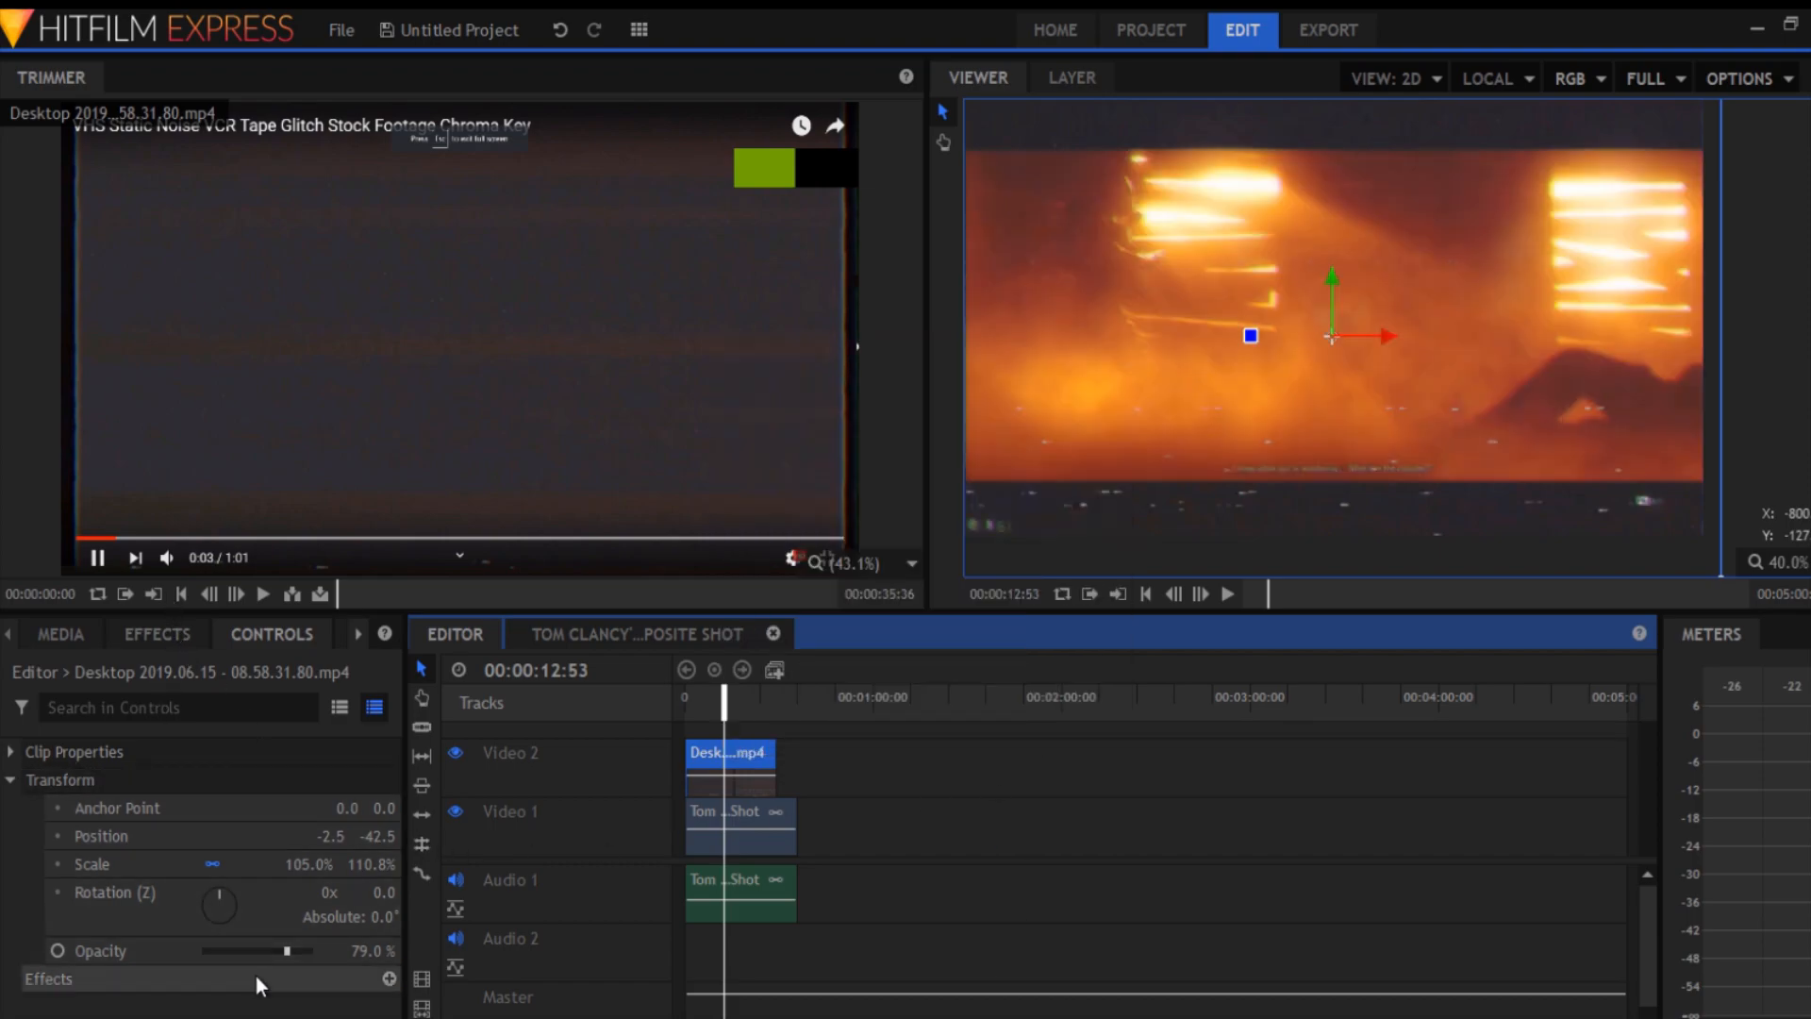
- Examine the blended VHS static over the footage at 00:00:16:34 and 00:00:19:08
scroll(1004, 361, down, 4)
scroll(1009, 360, up, 4)
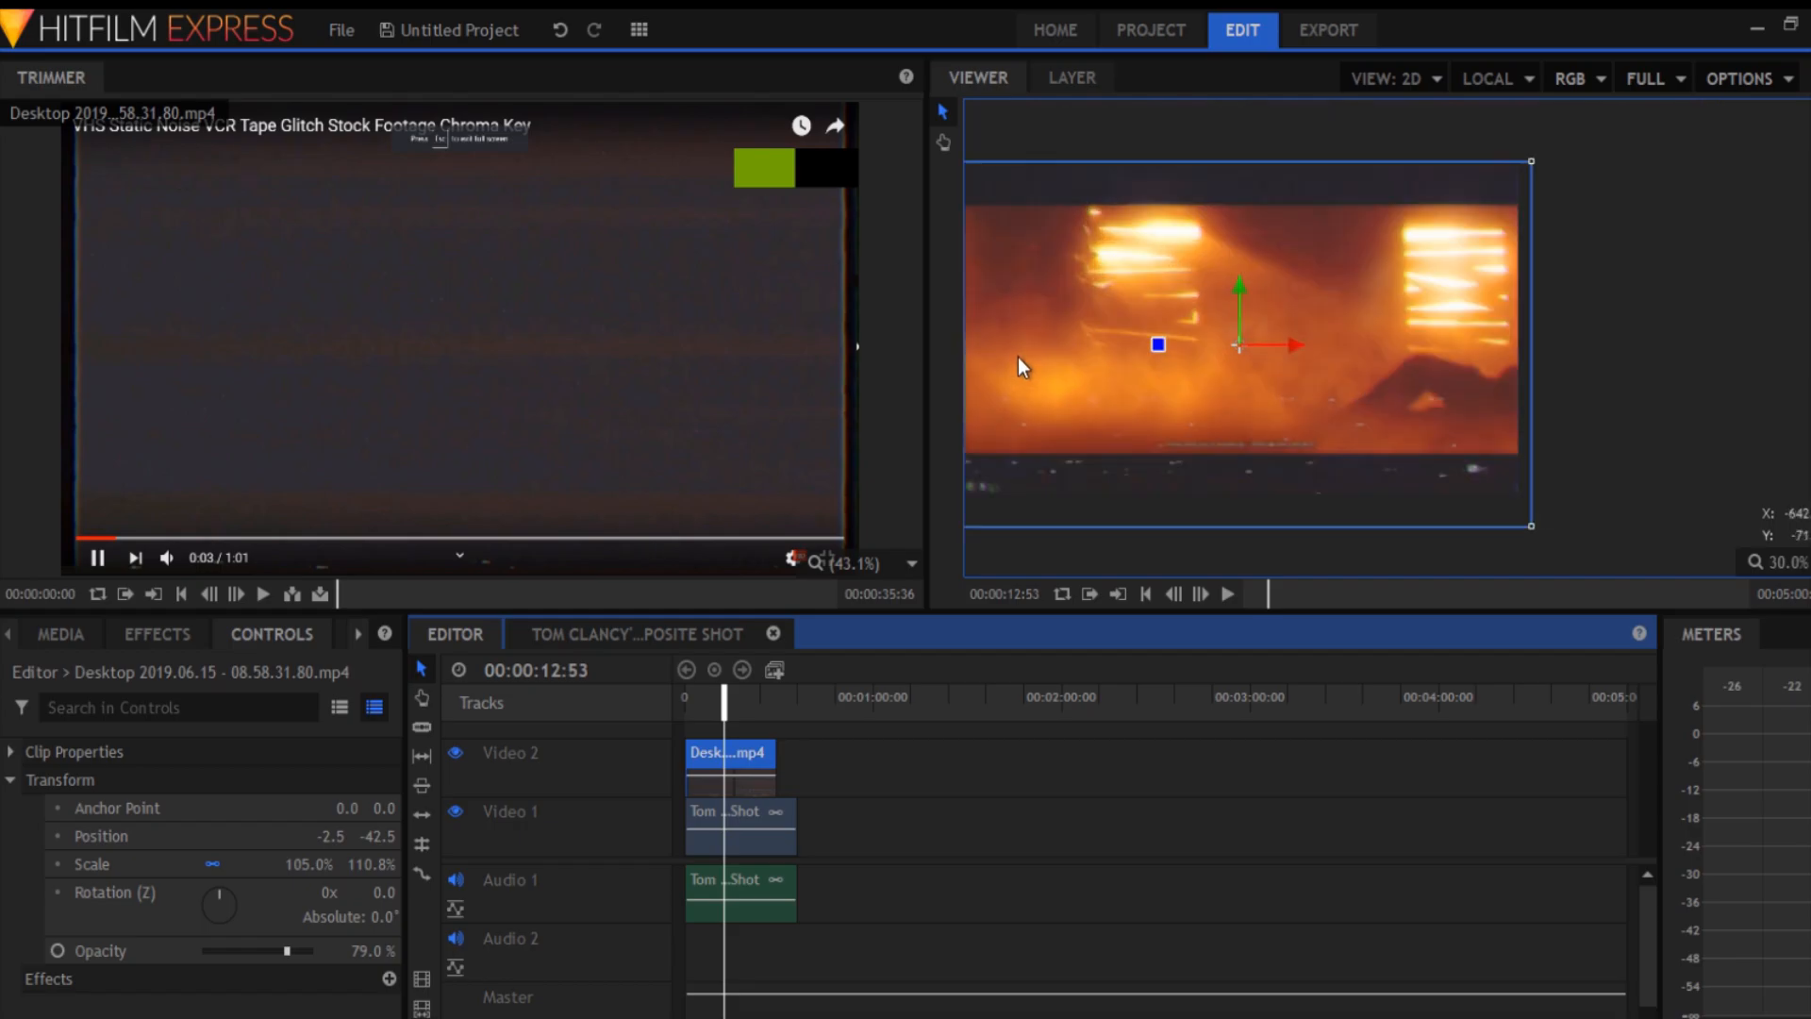
drag(719, 703, 737, 703)
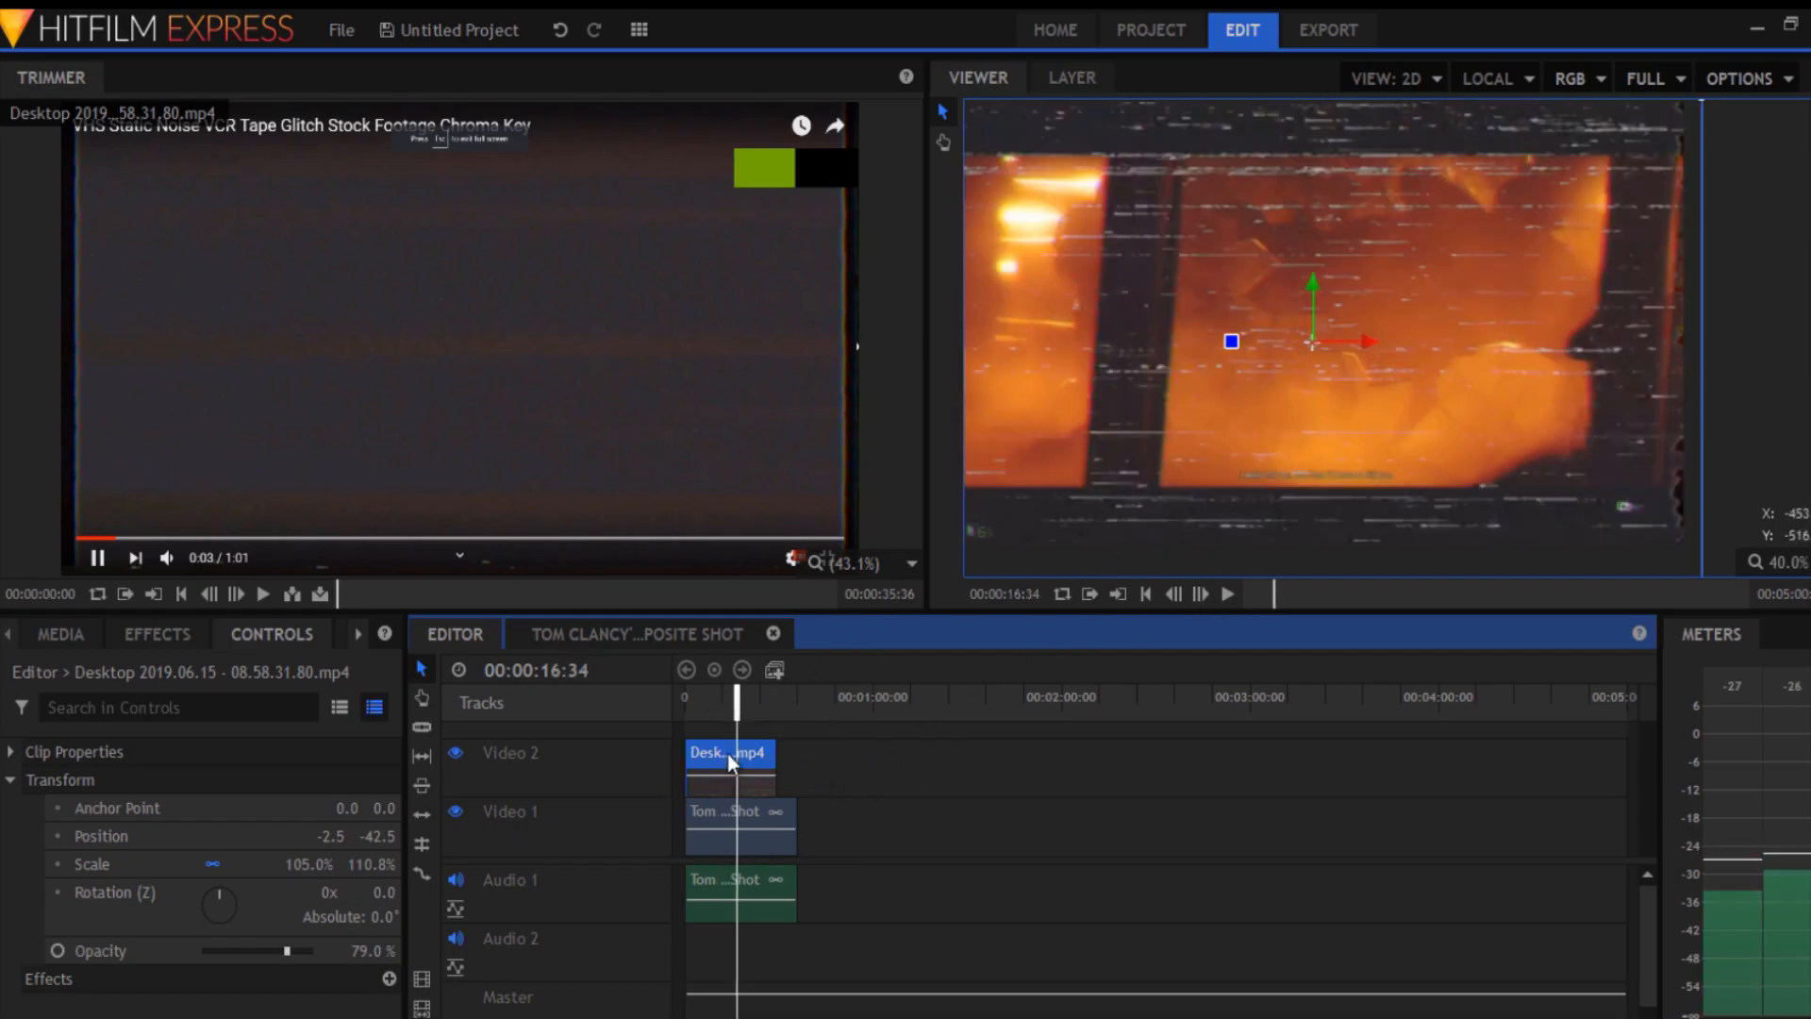
click(745, 721)
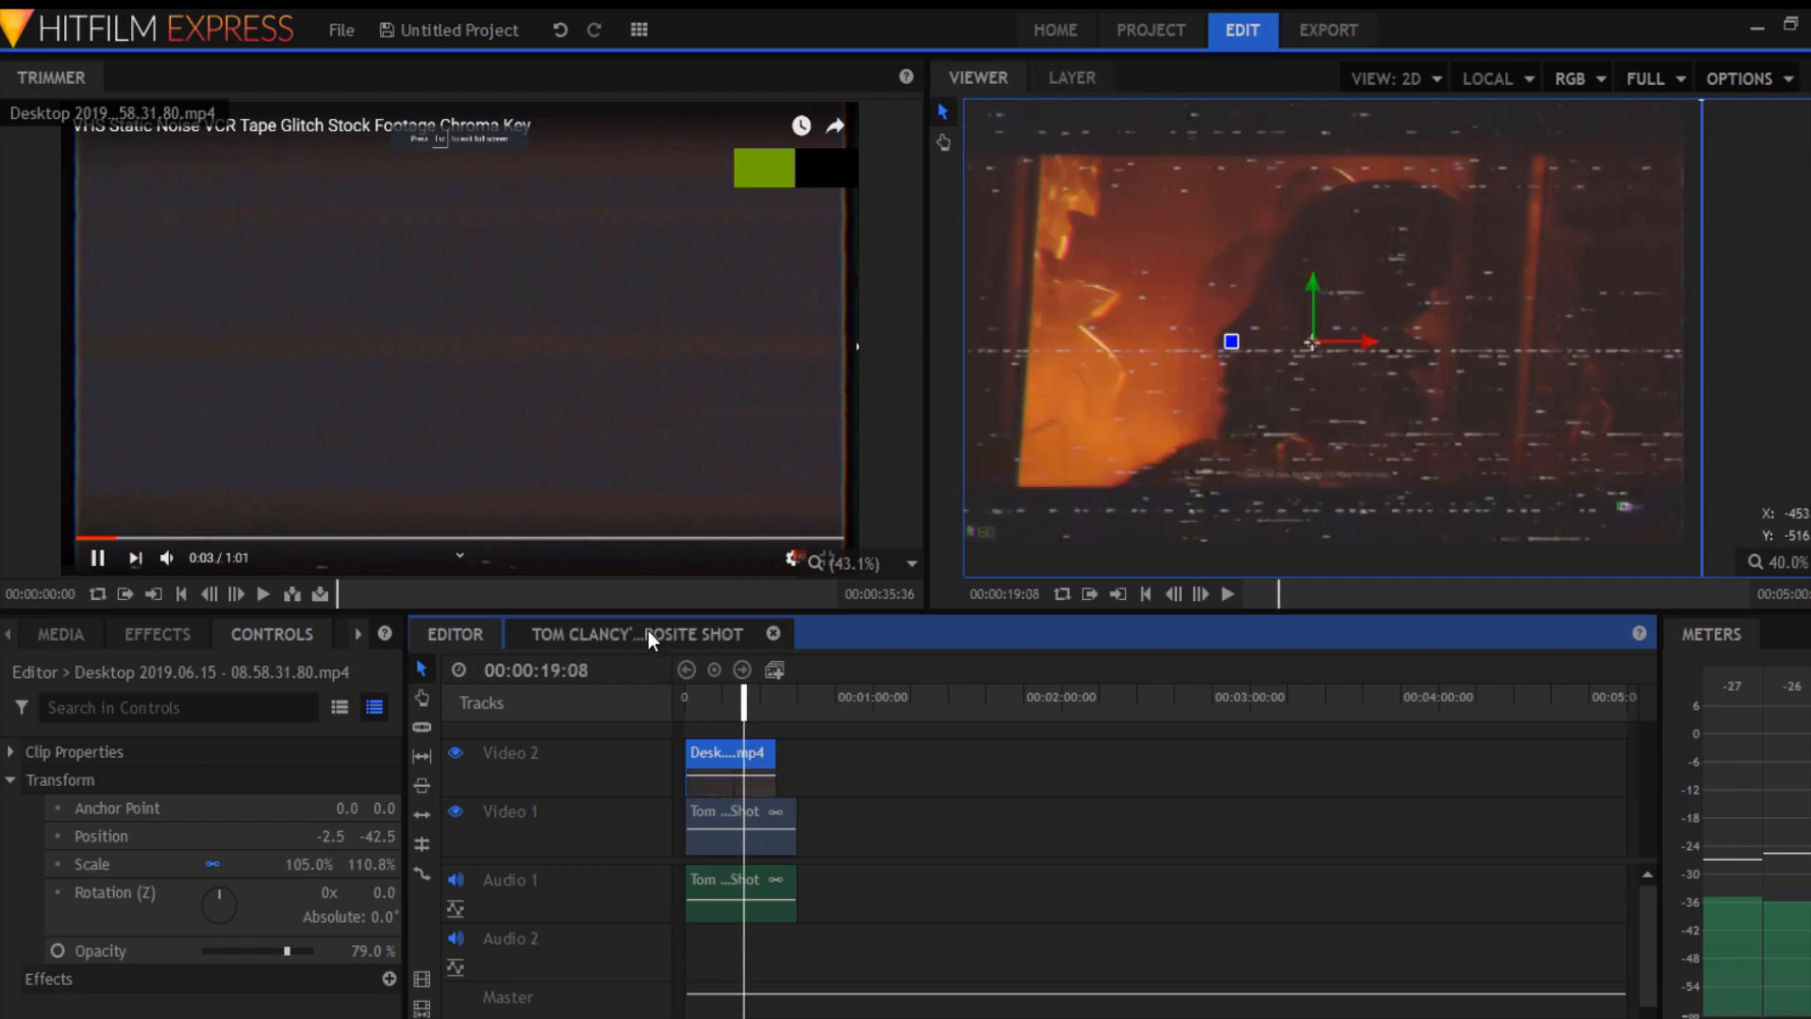
- Open the composite shot timeline, collapse layers 2 and 3, and review the three clip copies and layer 2's properties
click(648, 632)
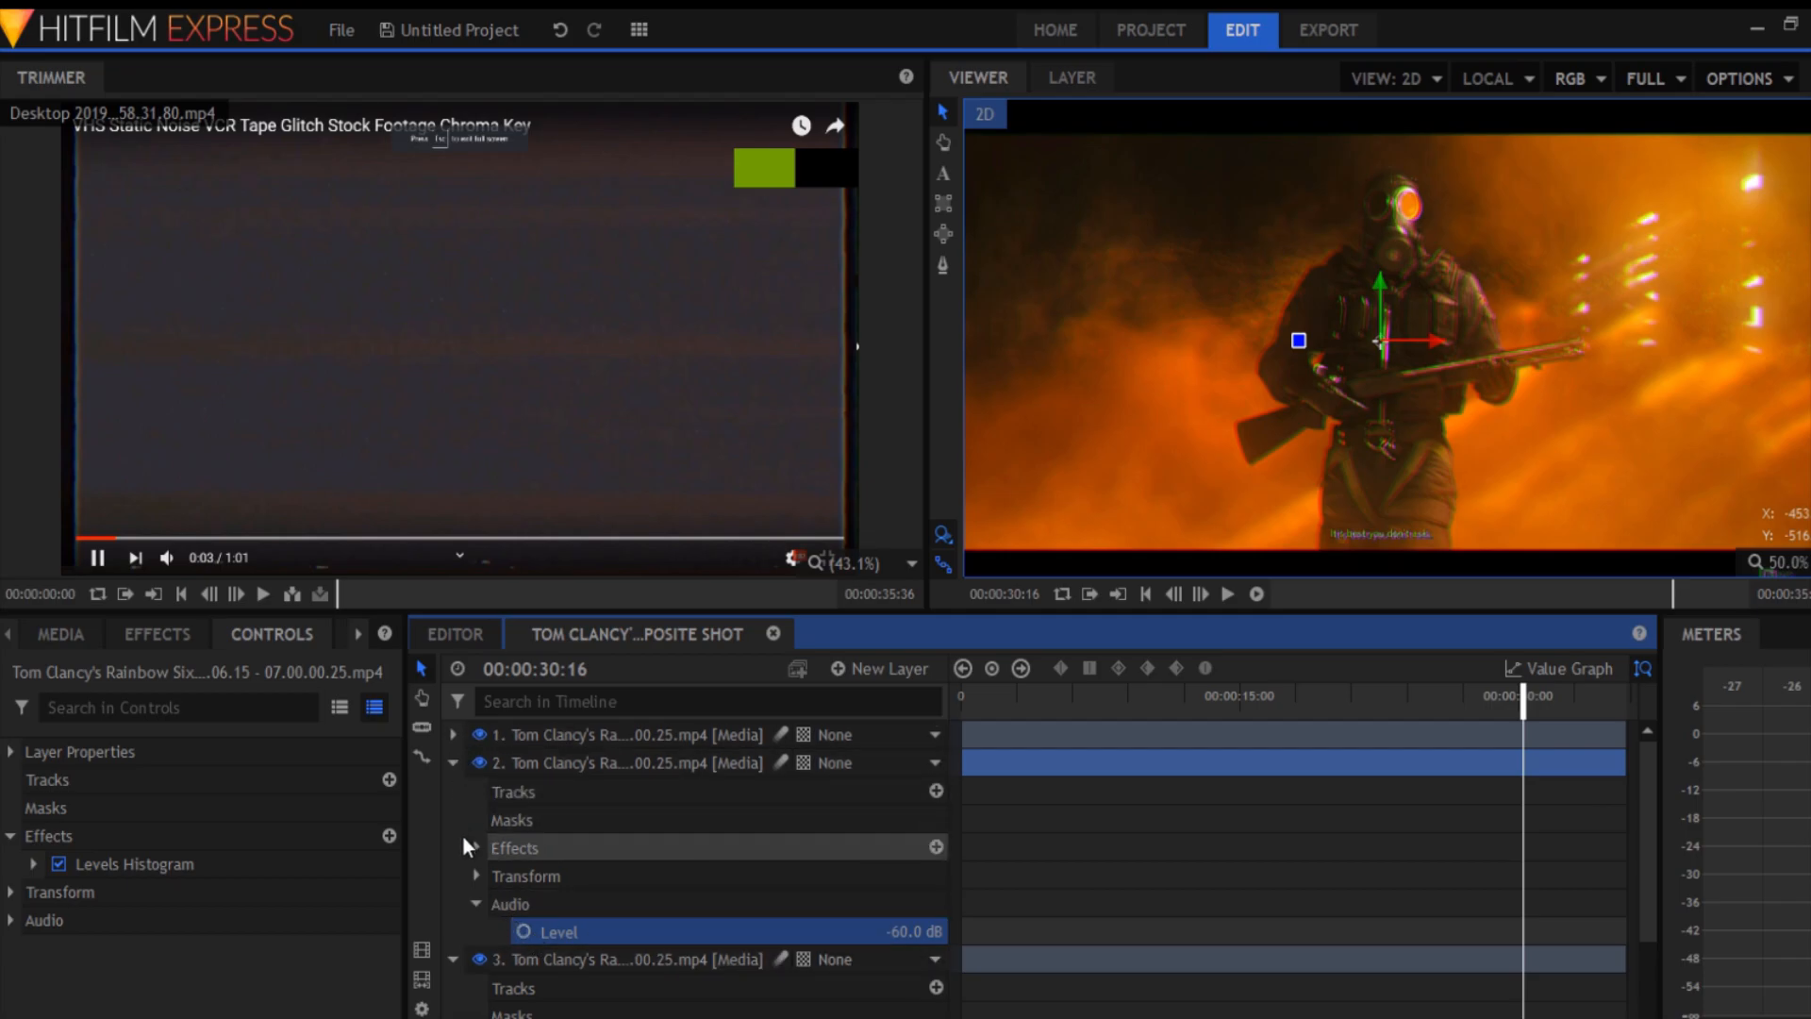
click(453, 762)
click(454, 790)
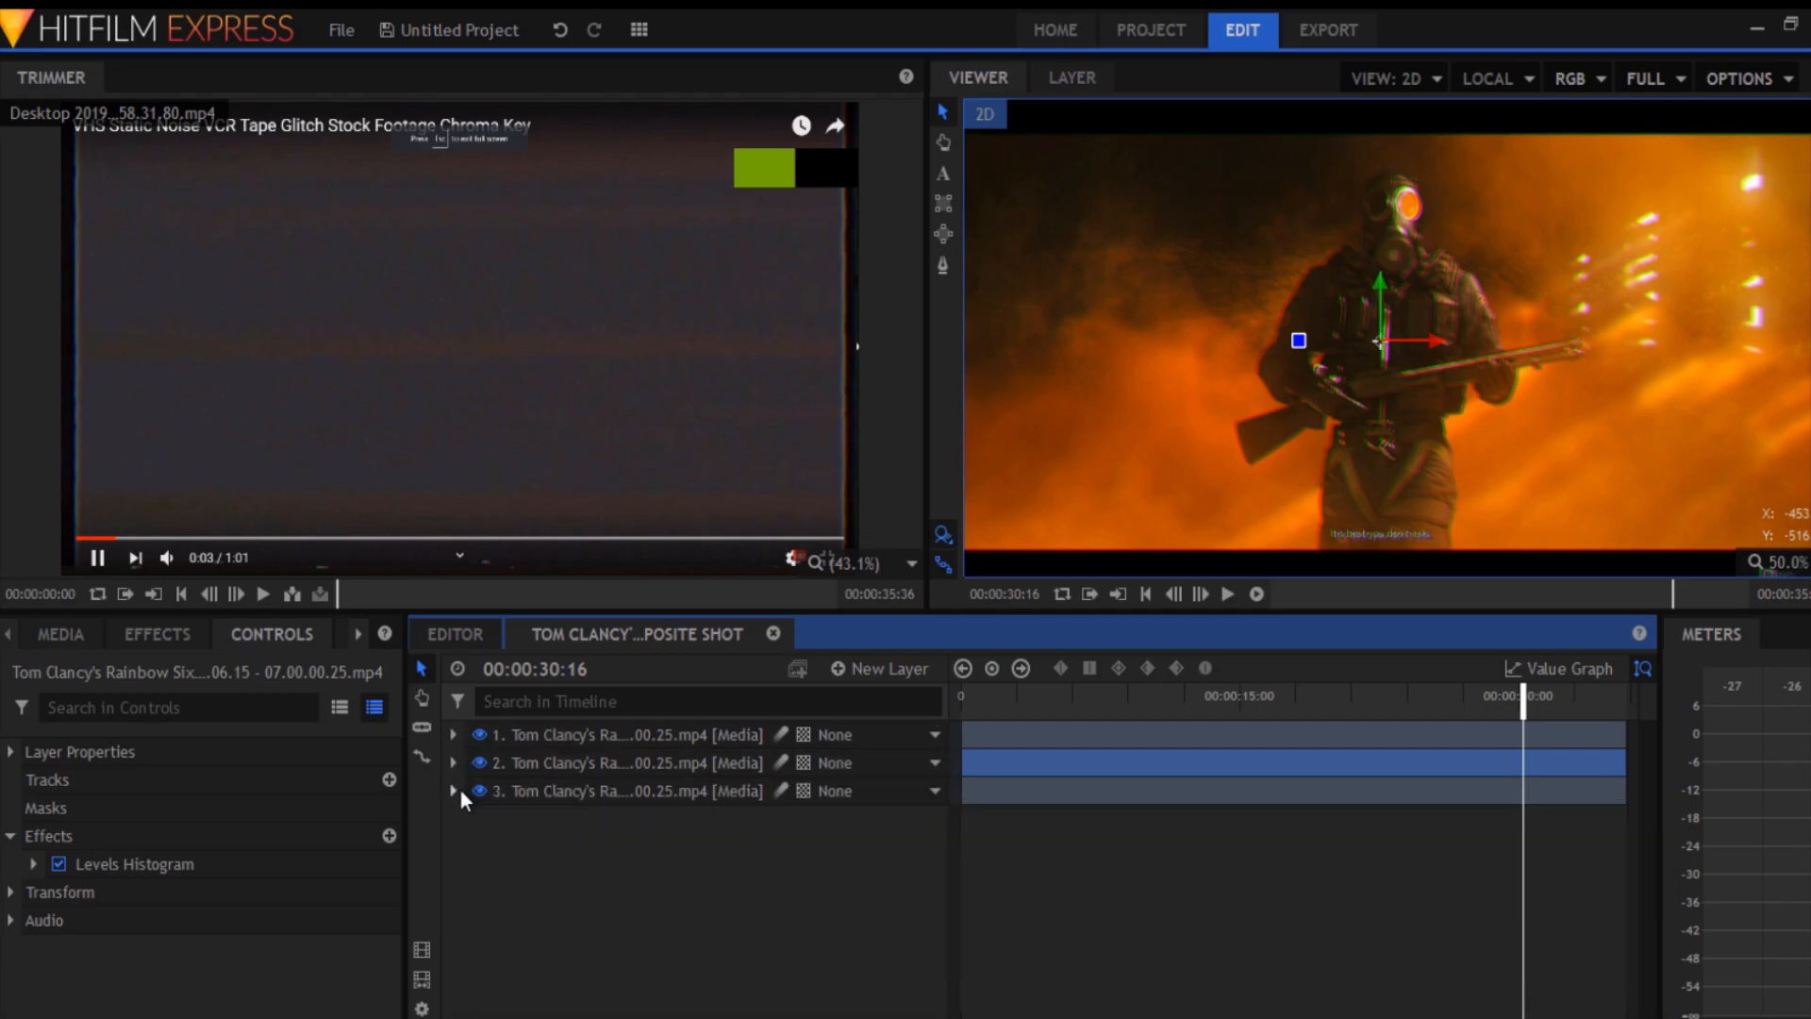
click(508, 734)
click(510, 764)
click(511, 789)
click(502, 734)
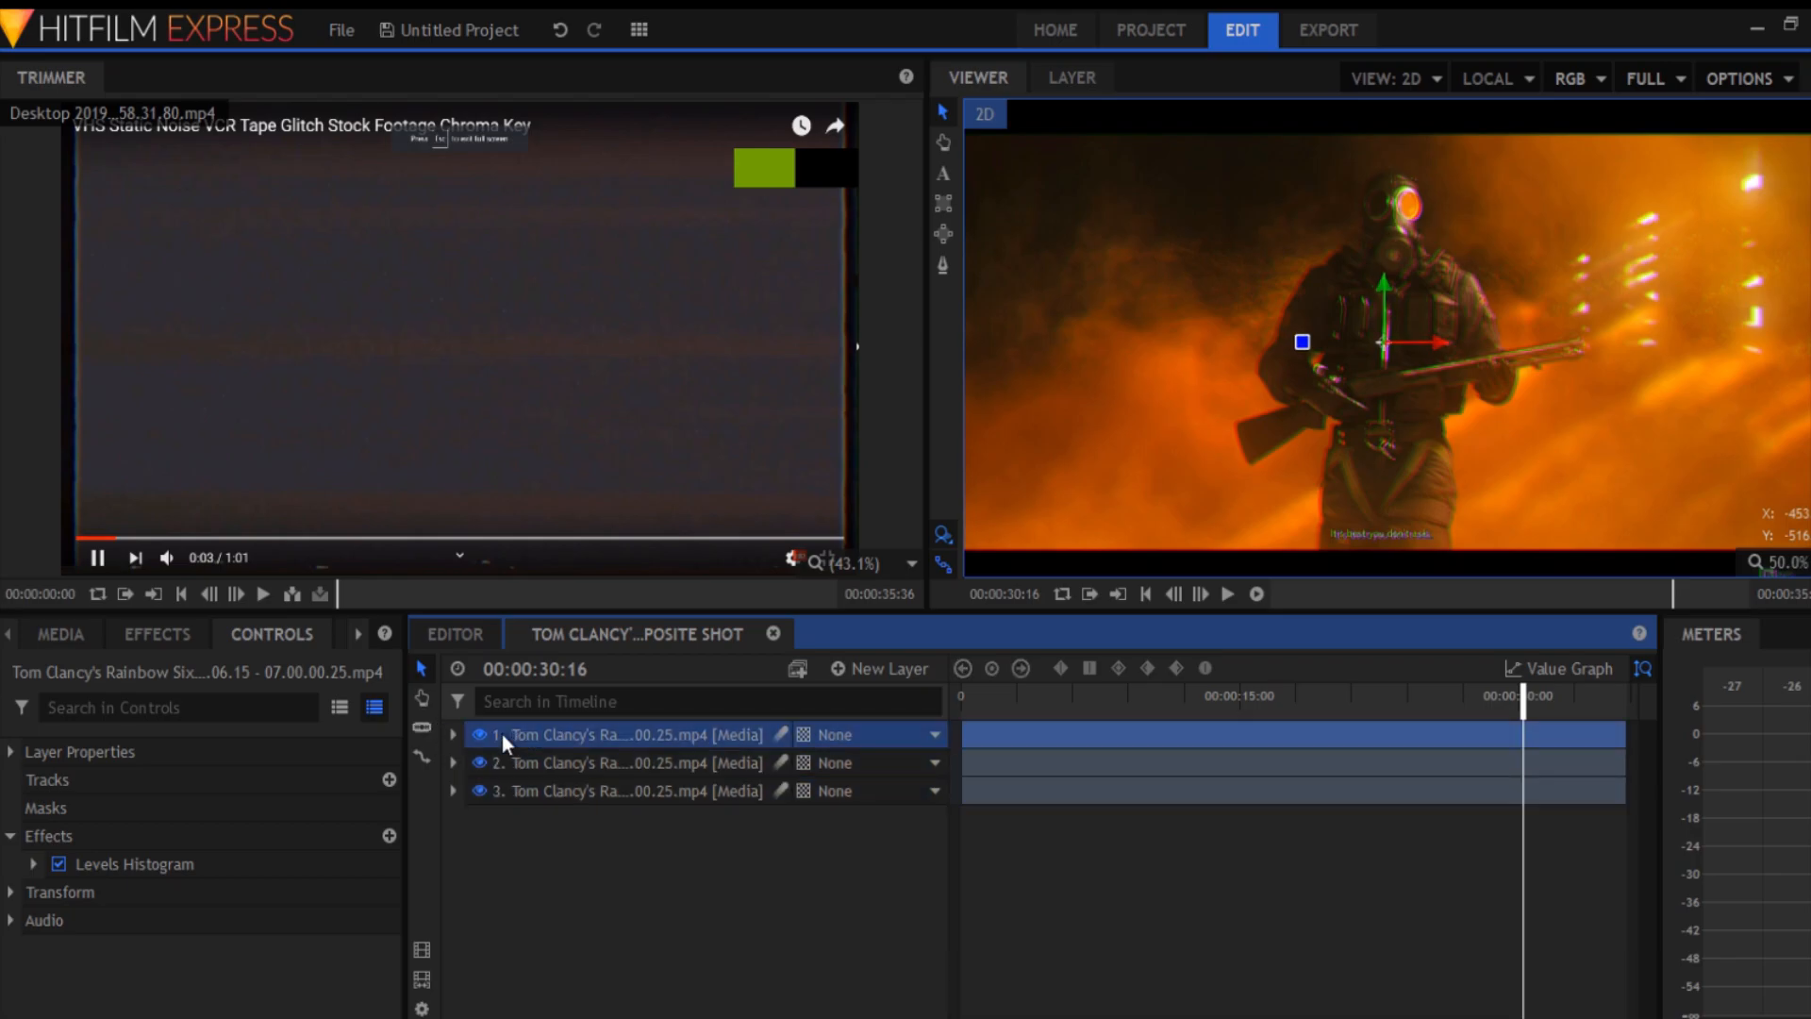
click(454, 762)
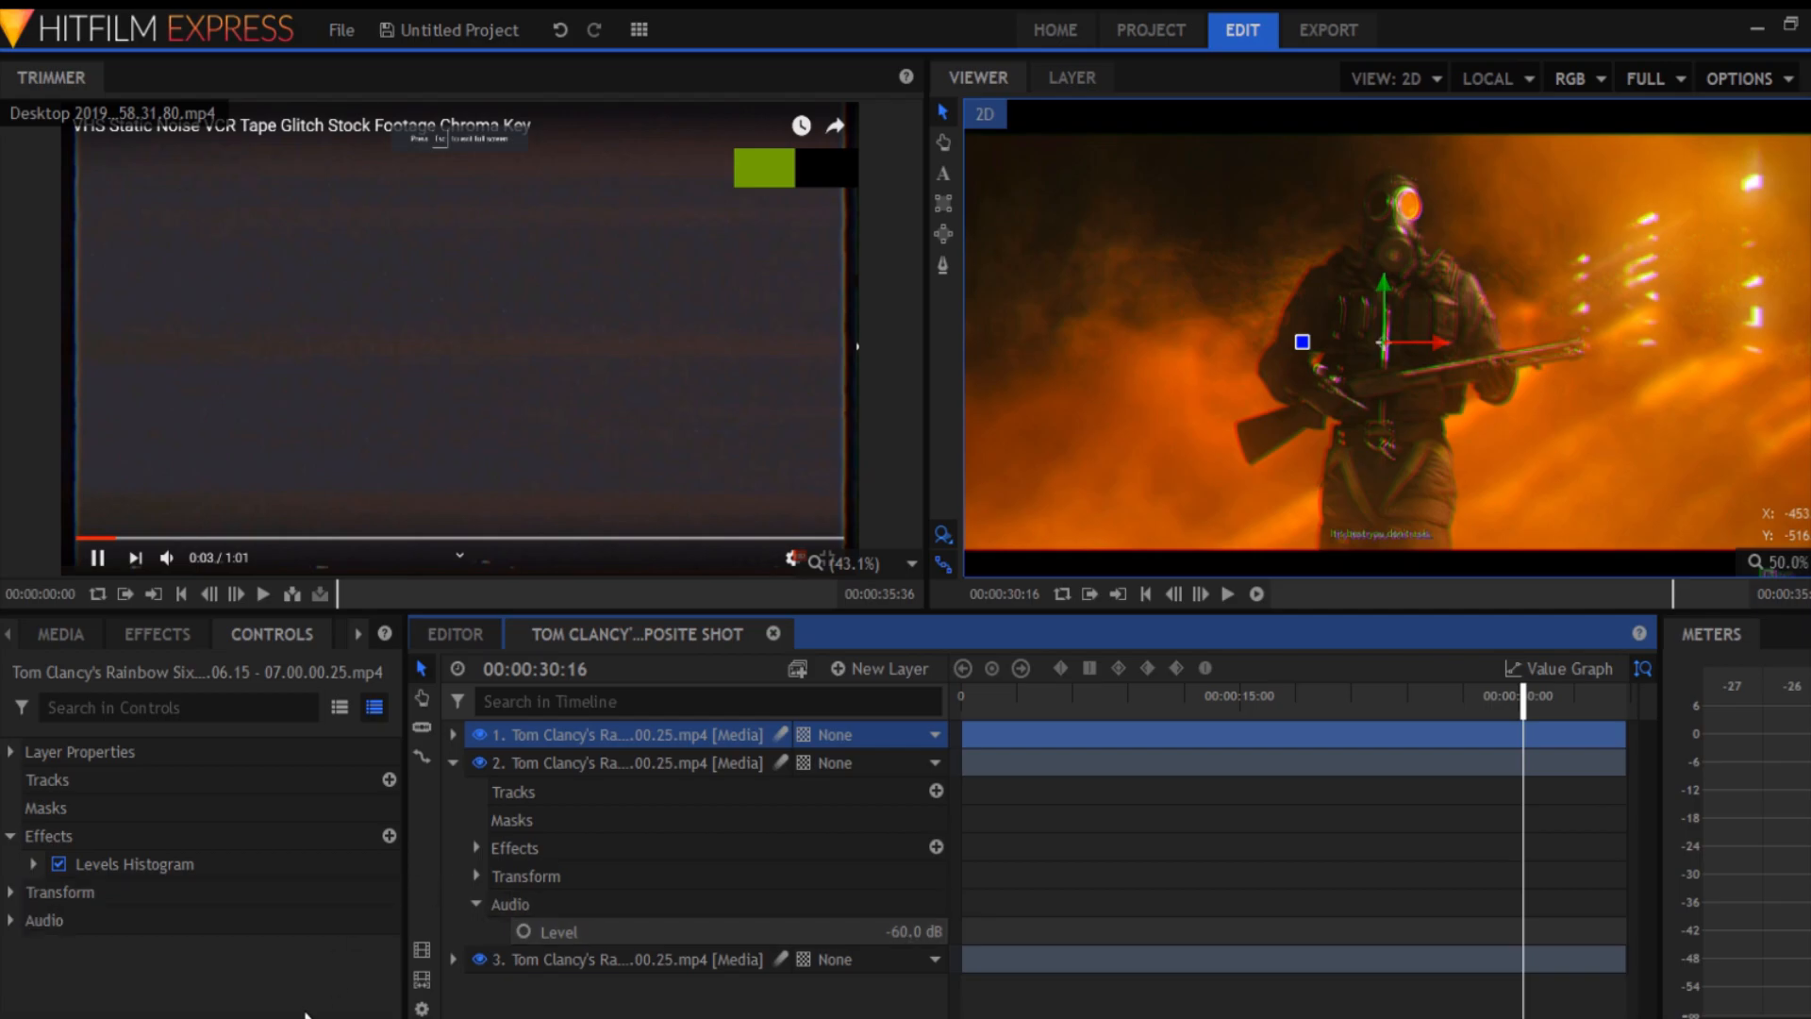
- Return to the main editor timeline, check the overlay at 00:00:15:06 and add the timeline to the export queue
click(440, 630)
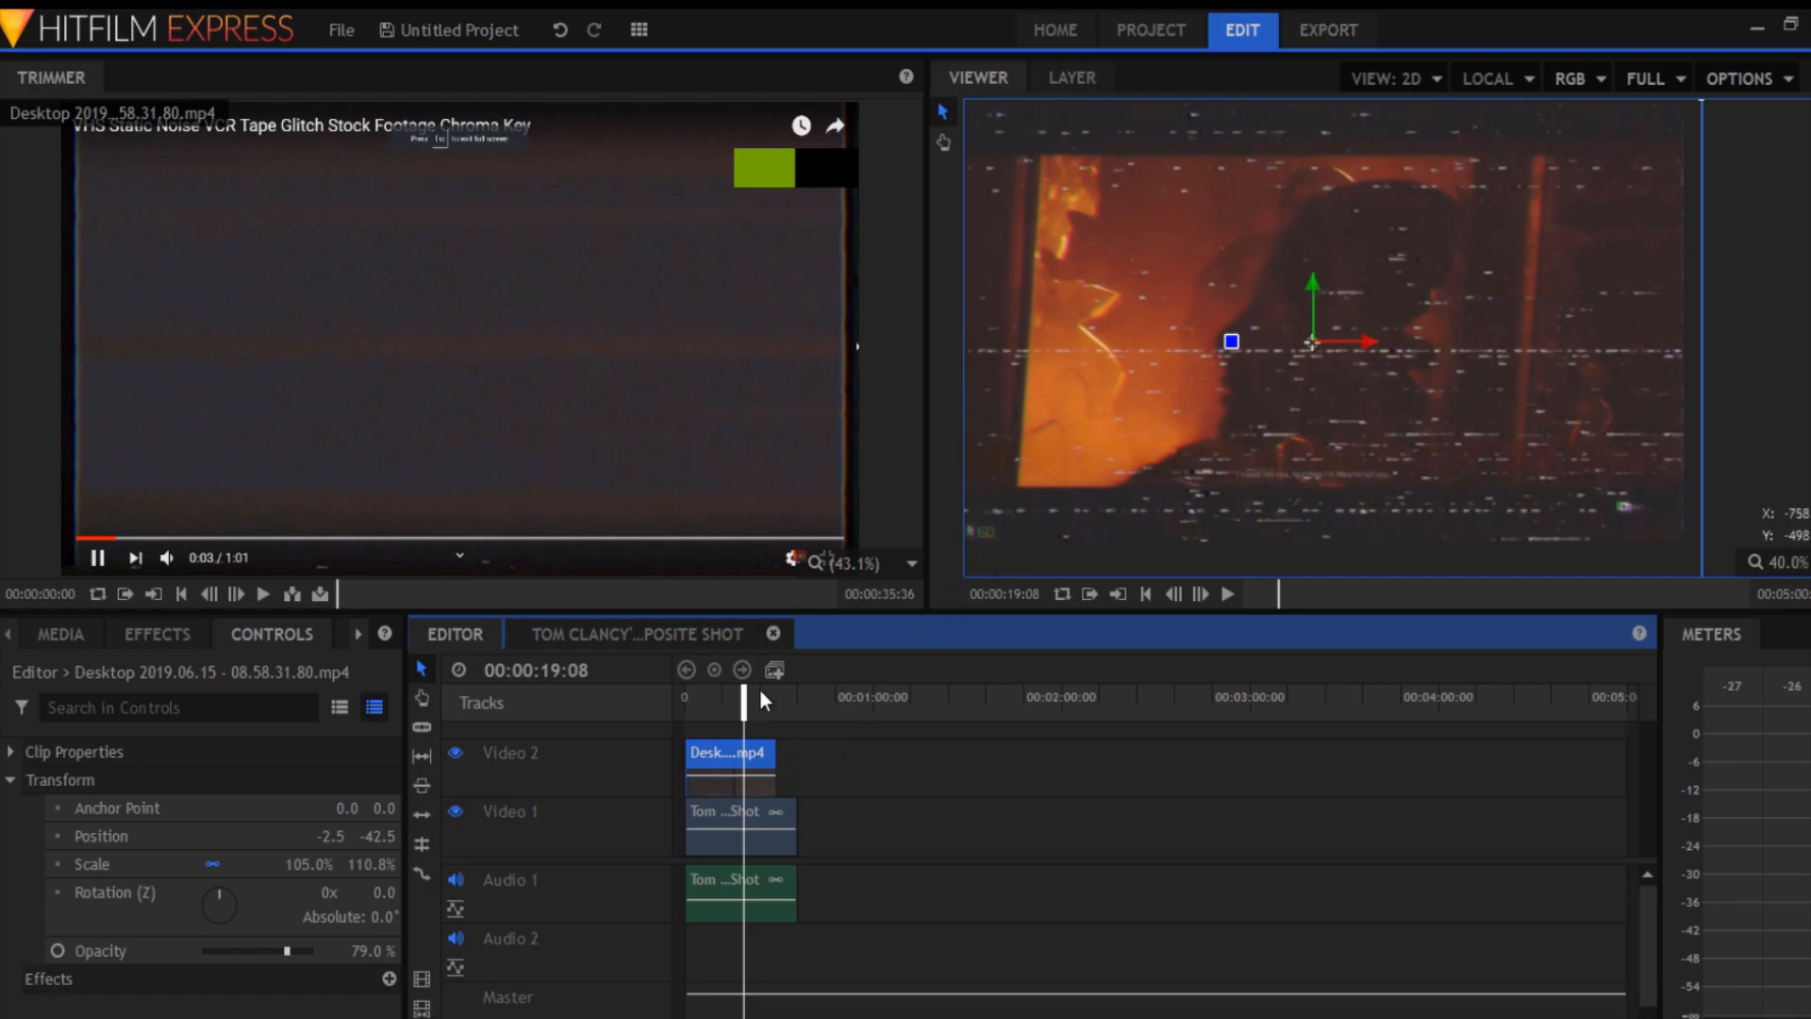
click(761, 697)
click(732, 698)
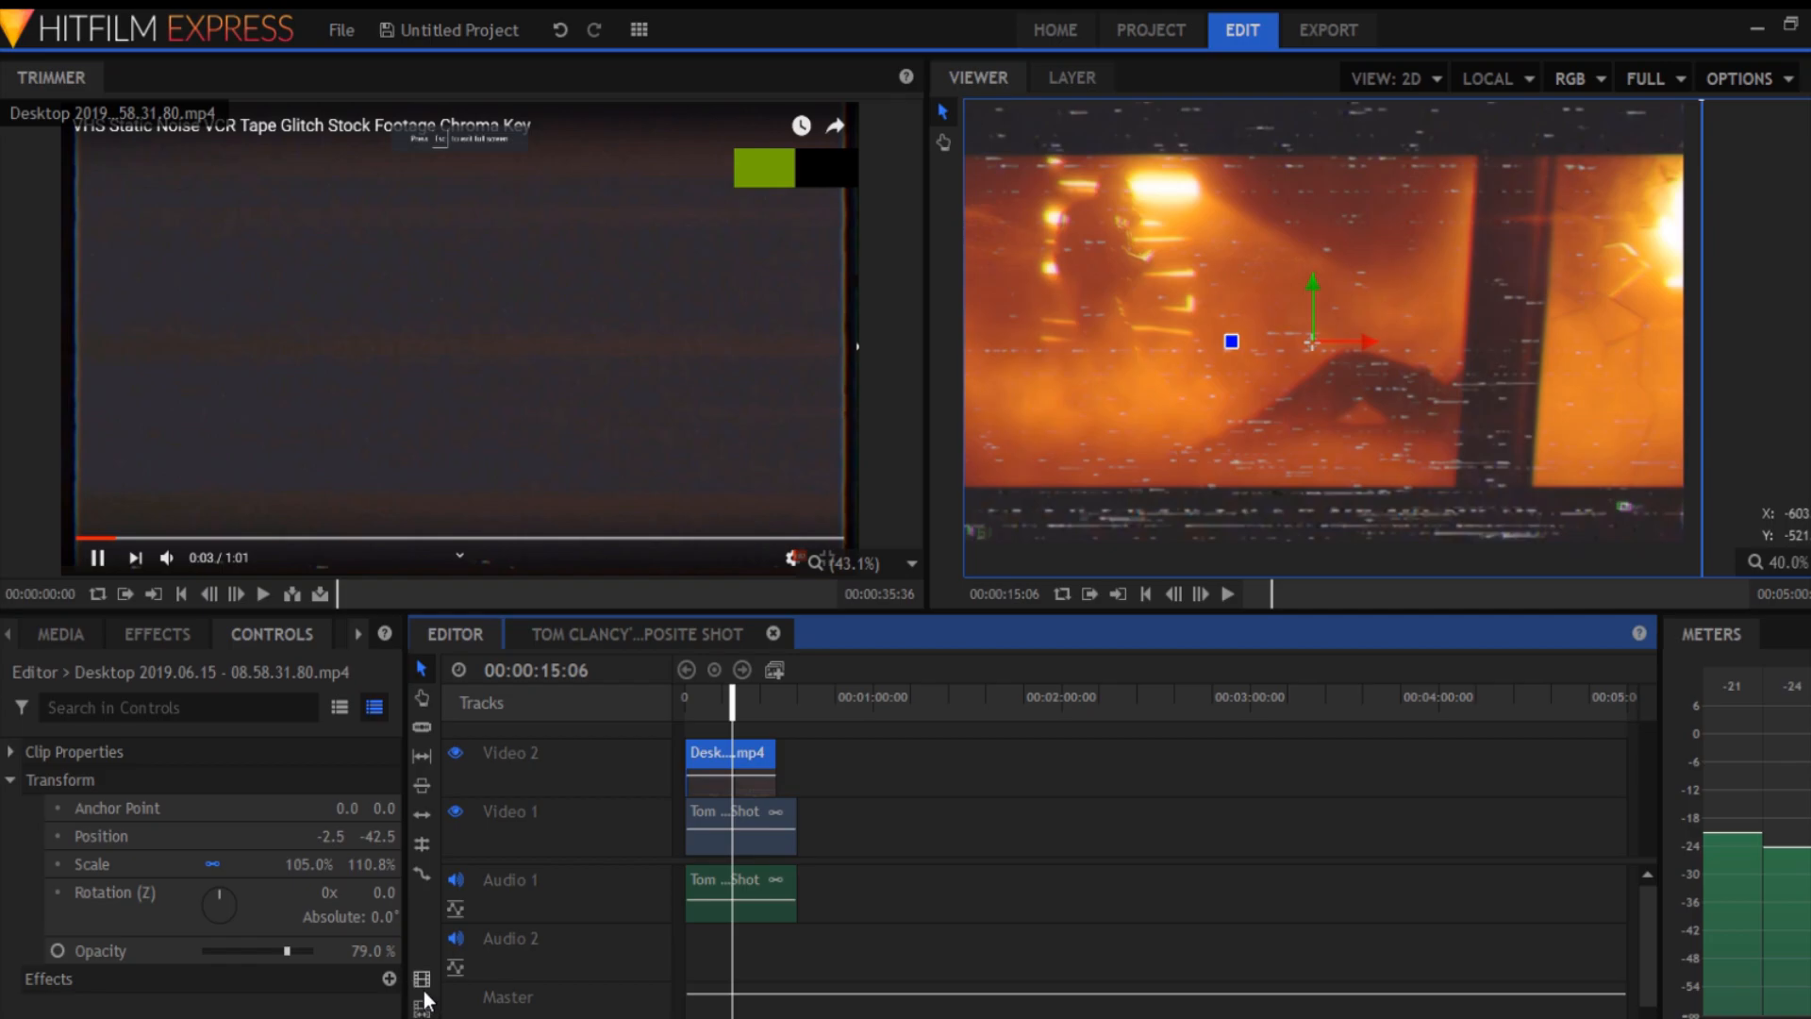
click(424, 1000)
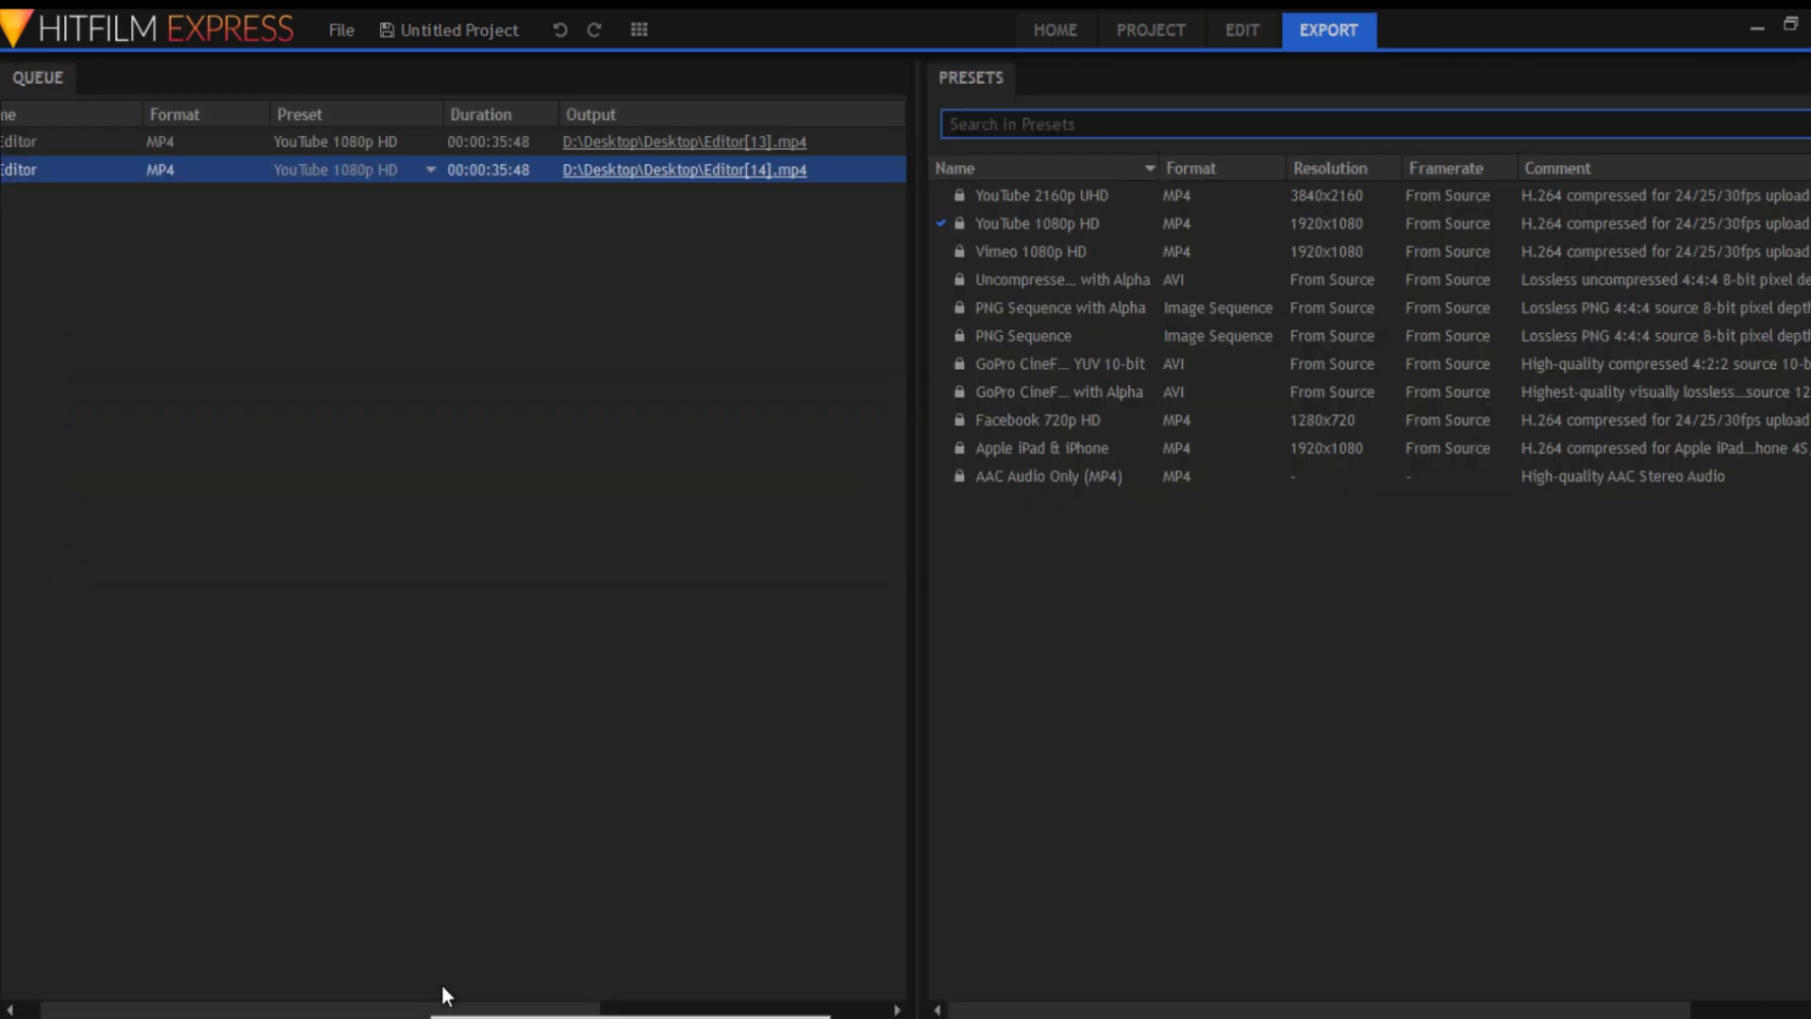